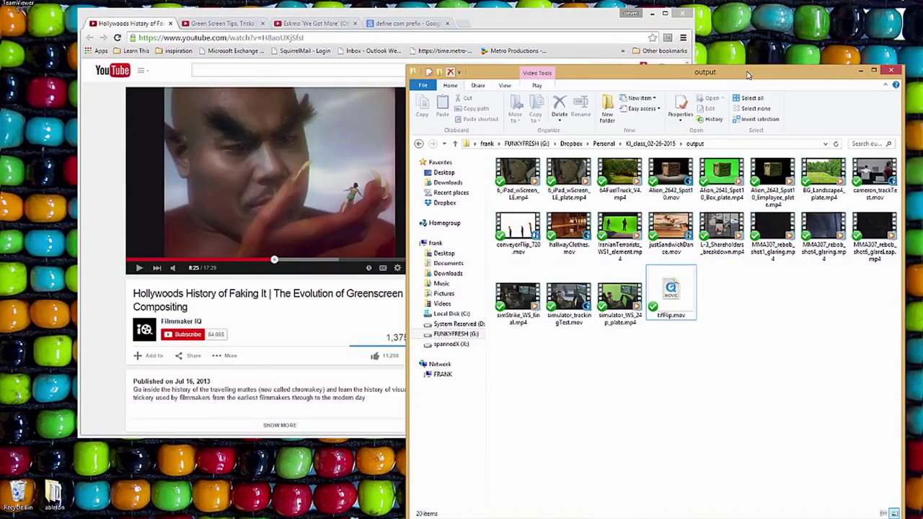
# Step: Play a few seconds of the greenscreen compositing history video and pause both it and the Green Screen Tips chromakey tutorial
pyautogui.moveTo(505, 27); pyautogui.dragTo(495, 20)
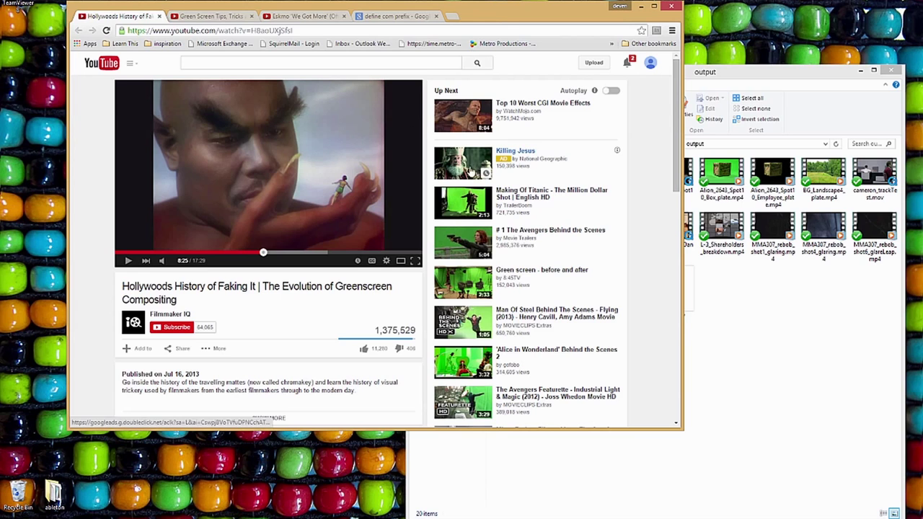
pyautogui.moveTo(525, 13); pyautogui.dragTo(545, 17)
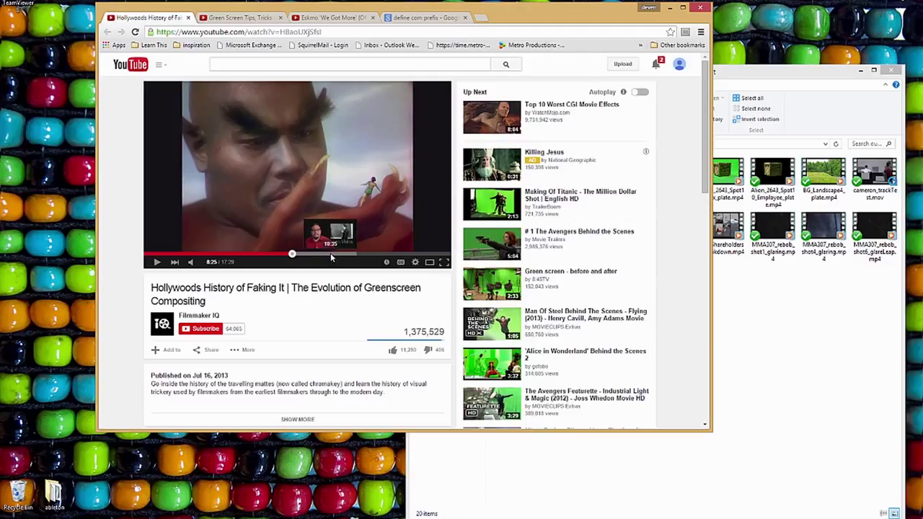
pyautogui.click(158, 263)
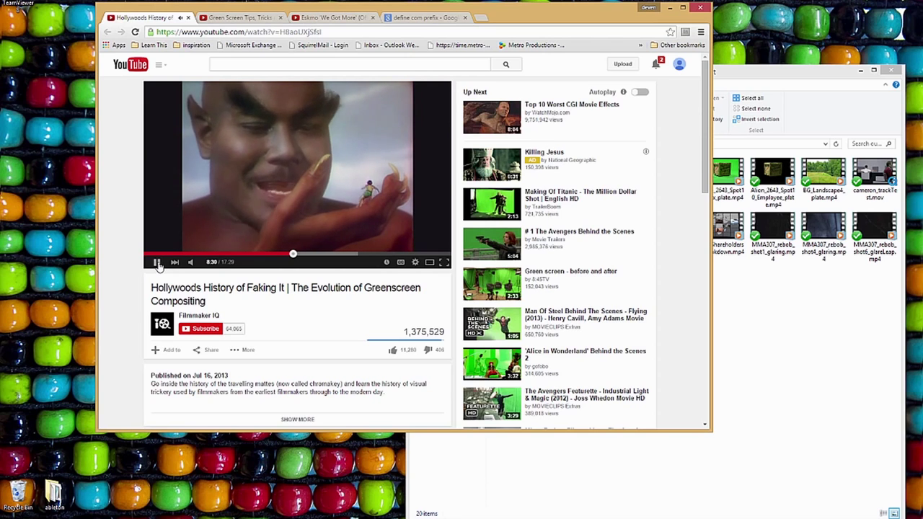
pyautogui.click(158, 263)
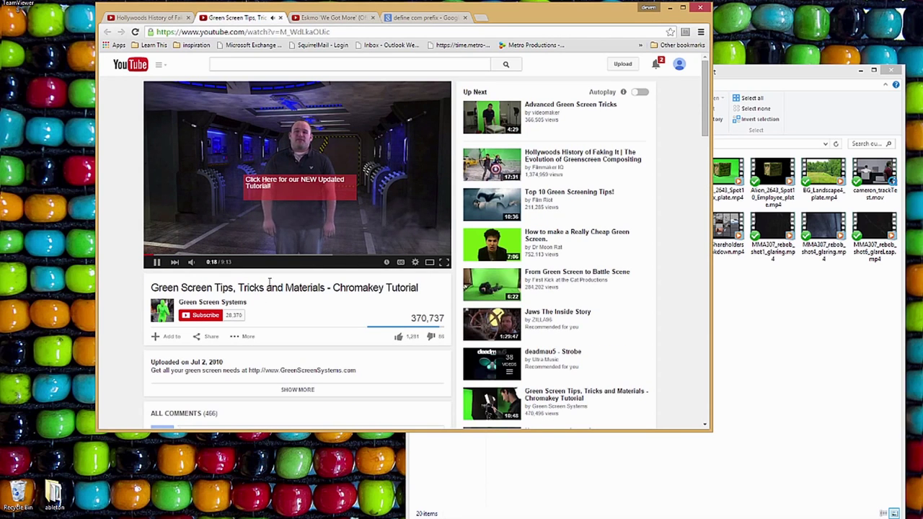
pyautogui.click(157, 264)
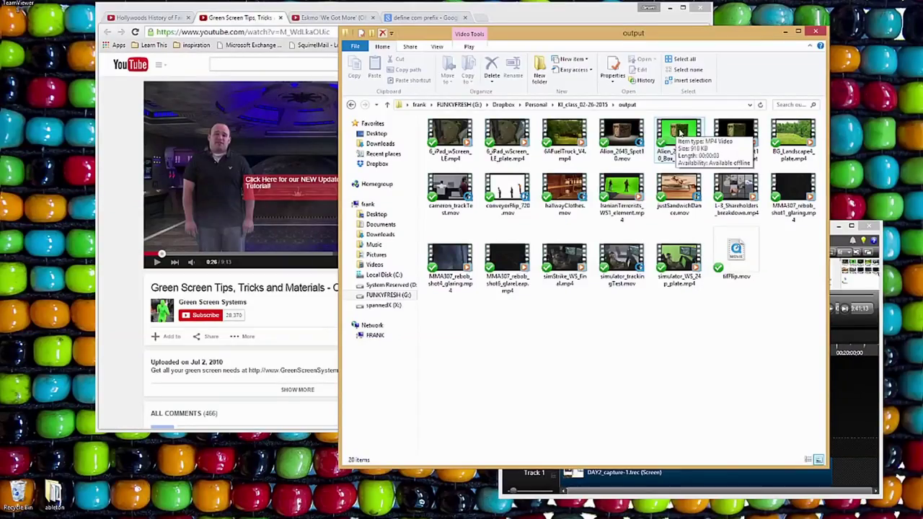
# Step: Watch Alion_2643_Spot10_Box_plate.mp4 from the output folder in QuickTime Player and close the player
pyautogui.rightClick(680, 132)
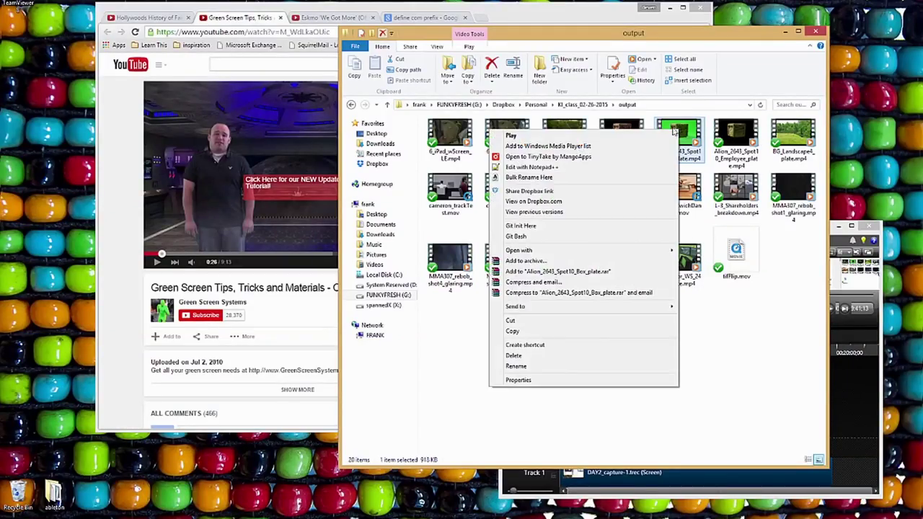
pyautogui.rightClick(610, 126)
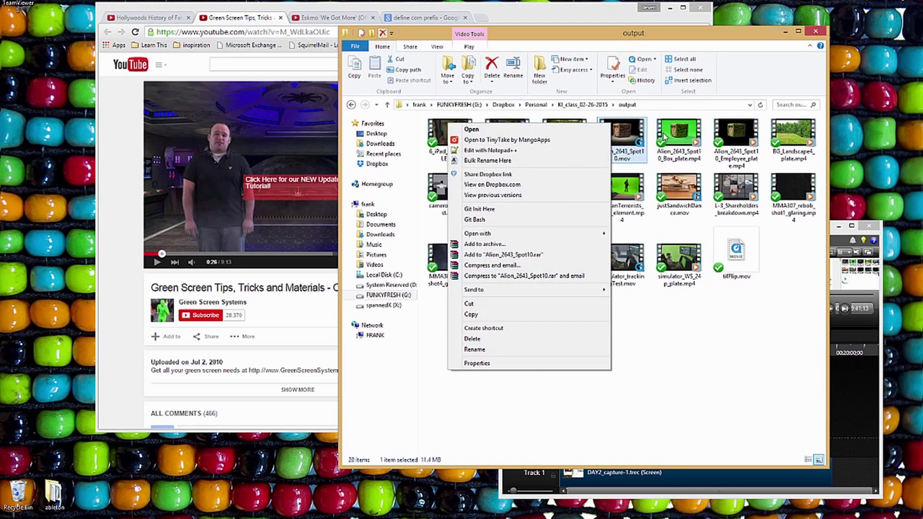
pyautogui.rightClick(663, 133)
pyautogui.moveTo(599, 253)
pyautogui.click(403, 269)
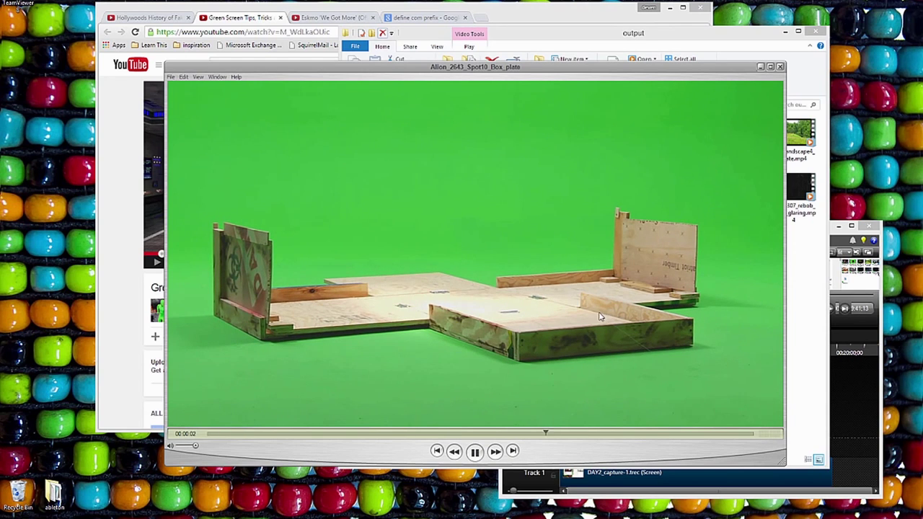
pyautogui.click(475, 451)
pyautogui.click(780, 66)
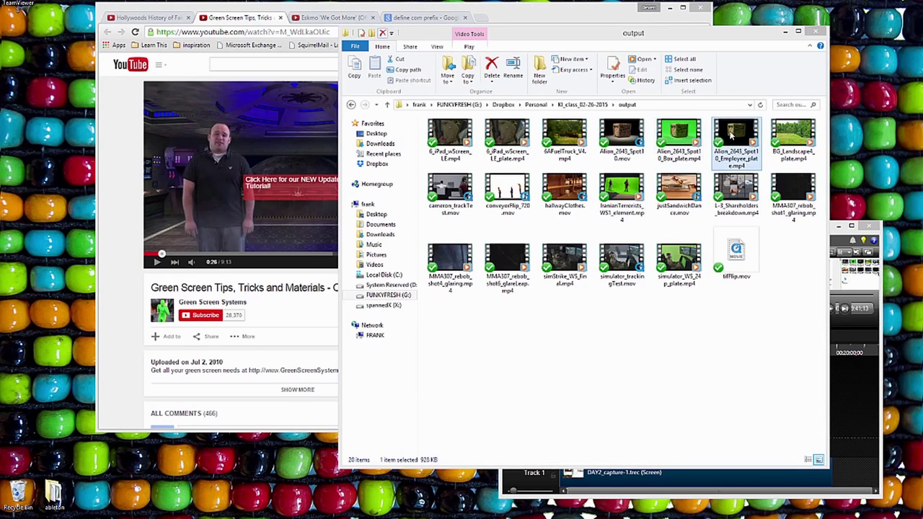
# Step: Watch the Alion_2643_Spot10_Employee_plate.mp4 clip in QuickTime Player and close it
pyautogui.rightClick(731, 130)
pyautogui.moveTo(671, 259)
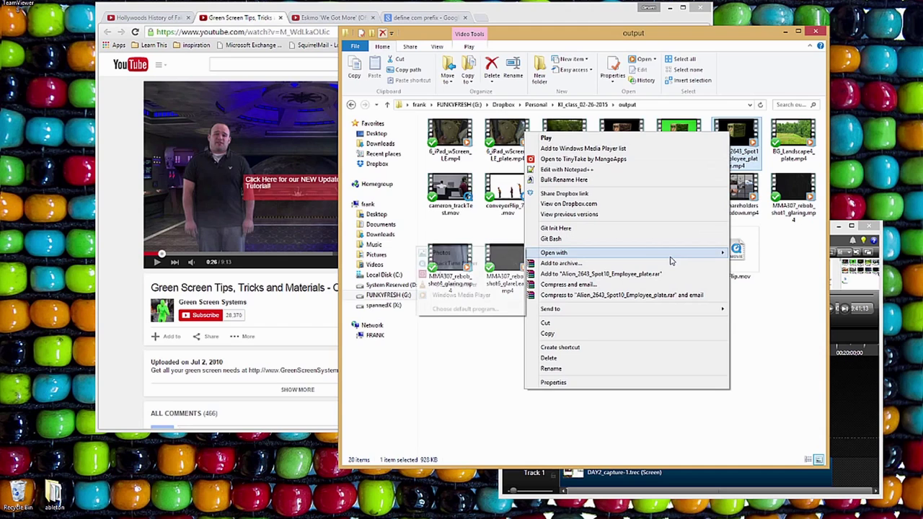
pyautogui.click(462, 262)
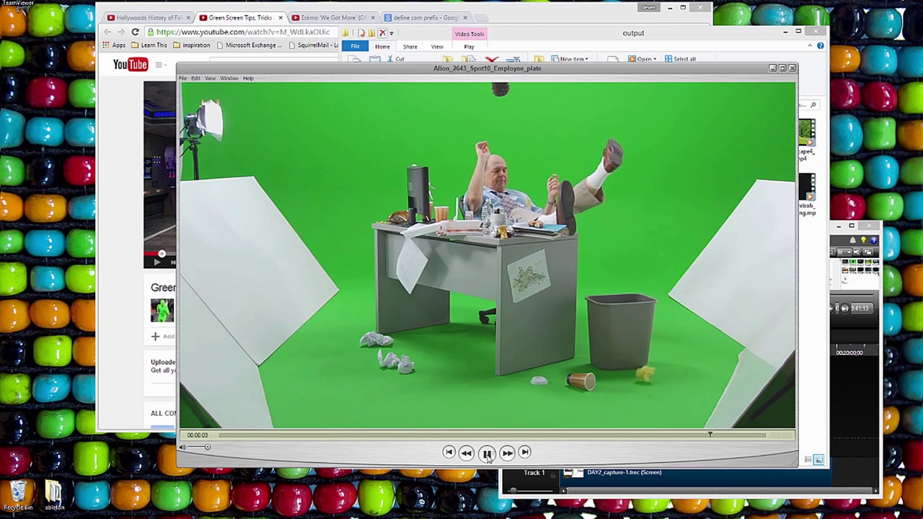
pyautogui.click(794, 68)
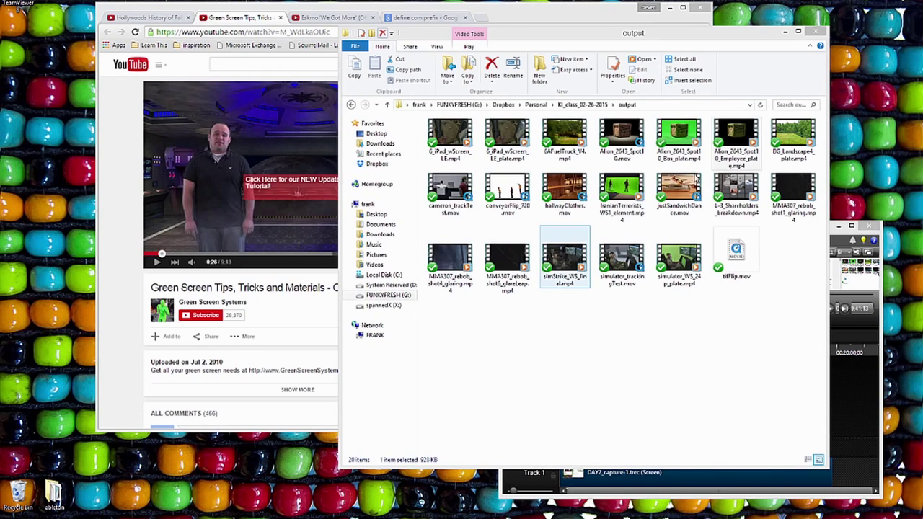
# Step: Play the composited Alion_2643_Spot10.mov in QuickTime Player, replay it, and close the player
pyautogui.rightClick(619, 131)
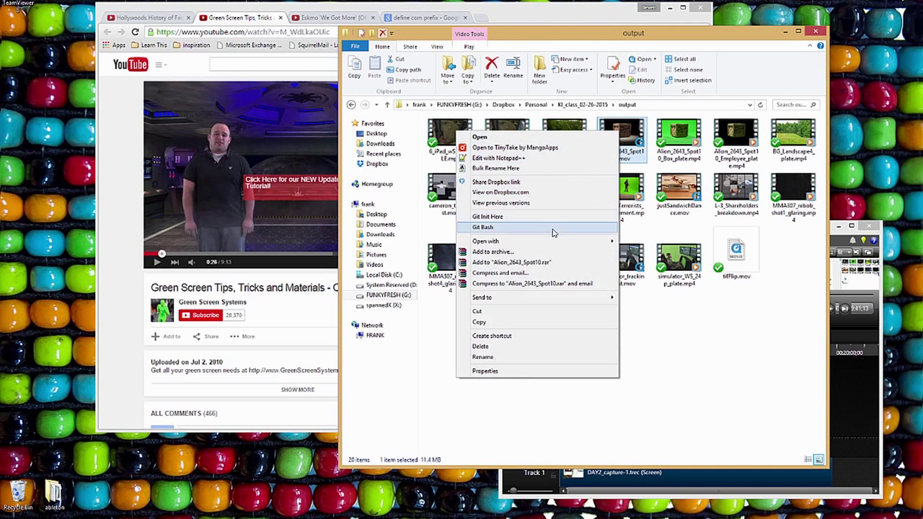
pyautogui.moveTo(548, 242)
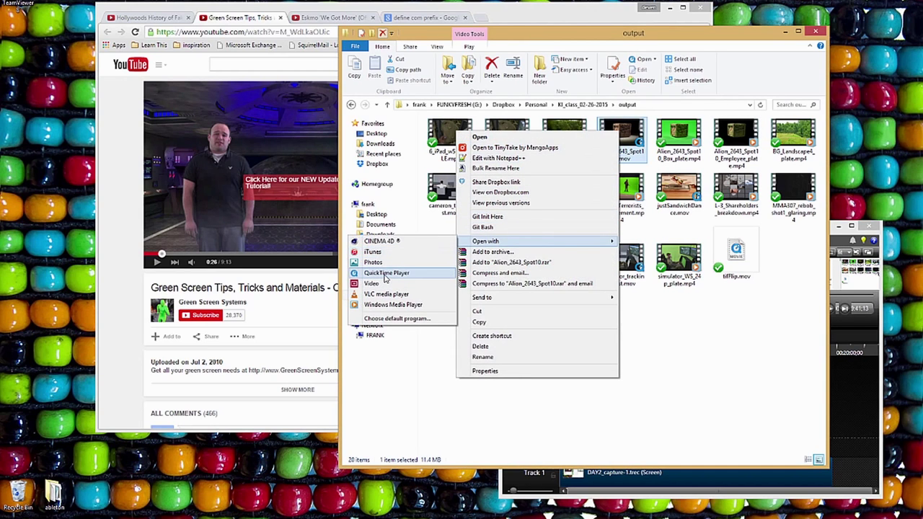
pyautogui.click(386, 273)
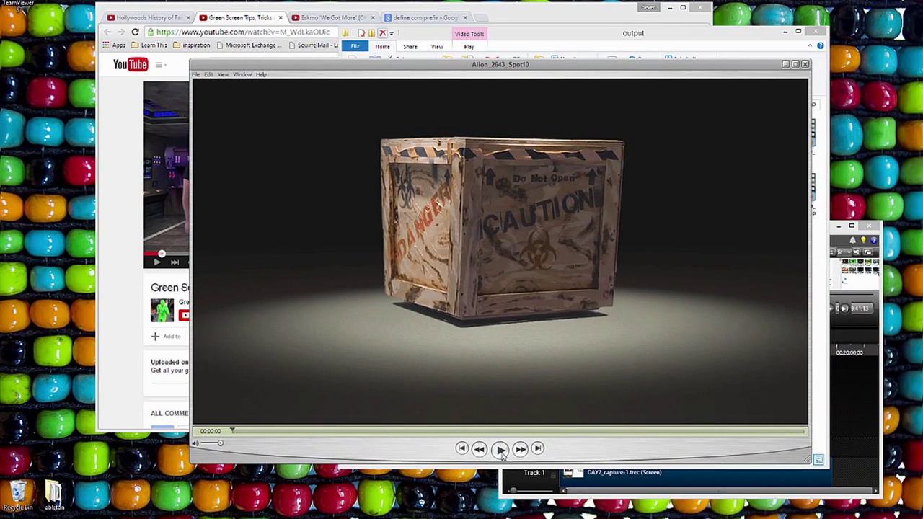
pyautogui.click(501, 449)
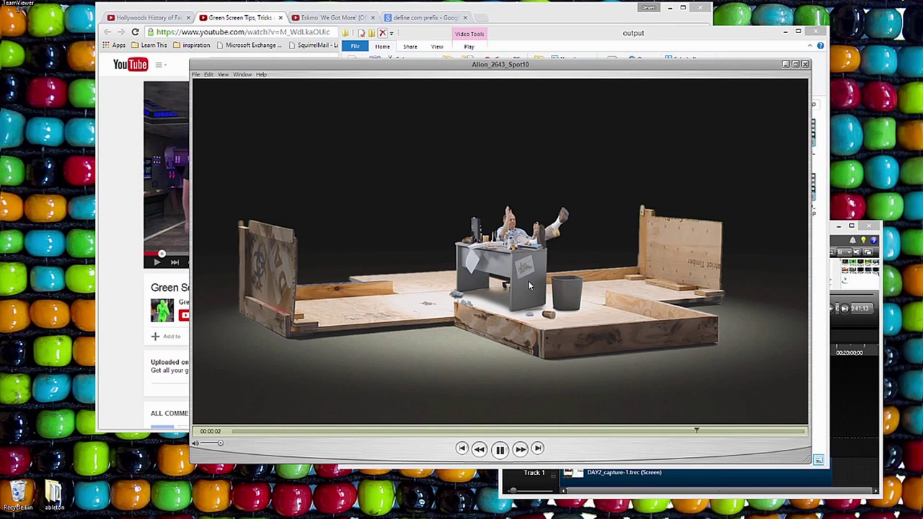
pyautogui.click(500, 450)
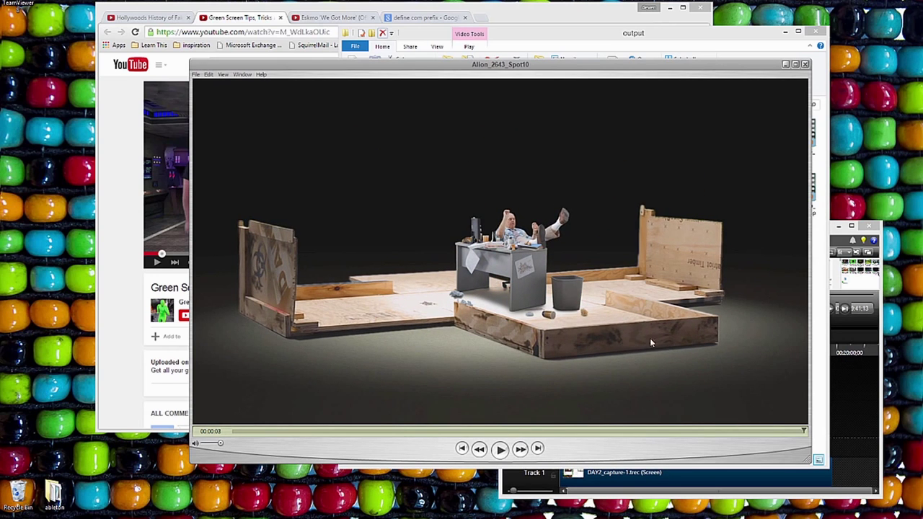
pyautogui.click(500, 449)
pyautogui.click(806, 65)
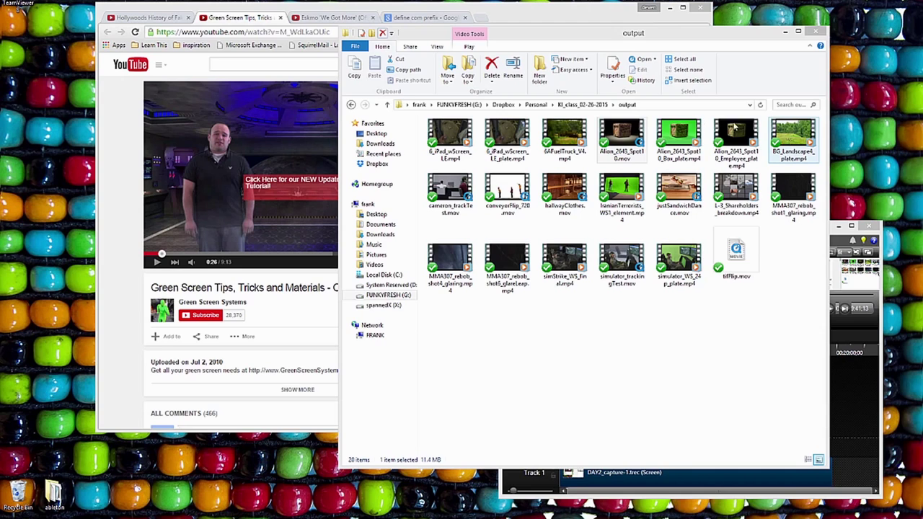
# Step: Open IranianTerrorists_WS1_element.mp4 in QuickTime Player, scrub to about 24 seconds to examine the green screen shot, and close it
pyautogui.click(625, 189)
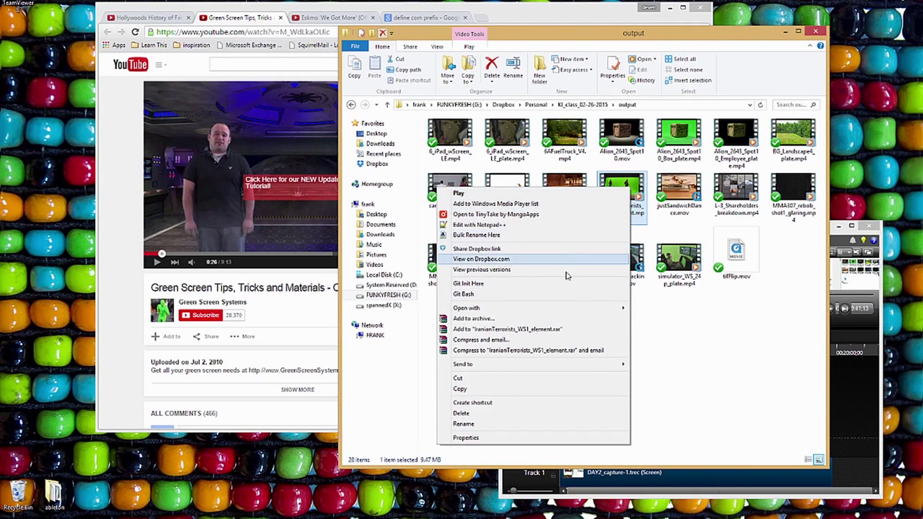
pyautogui.moveTo(544, 308)
pyautogui.click(368, 319)
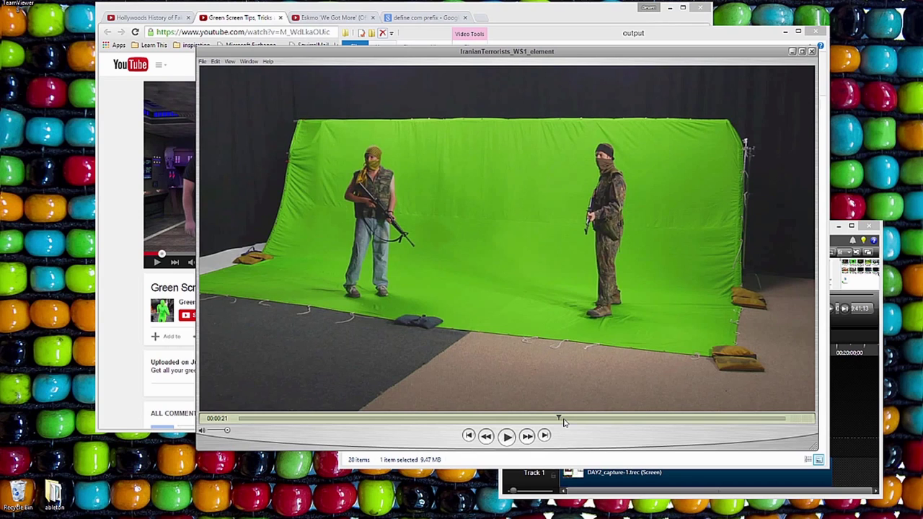
pyautogui.moveTo(565, 422); pyautogui.dragTo(602, 424)
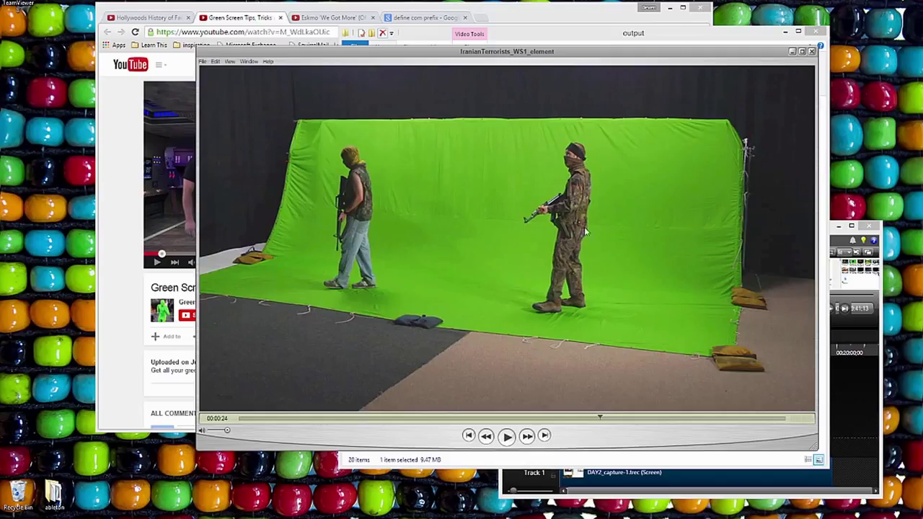
pyautogui.click(811, 52)
# Step: Open BG_Landscape4_plate.mp4, scrub through the background plate to about 29 seconds, and close it
pyautogui.doubleClick(794, 134)
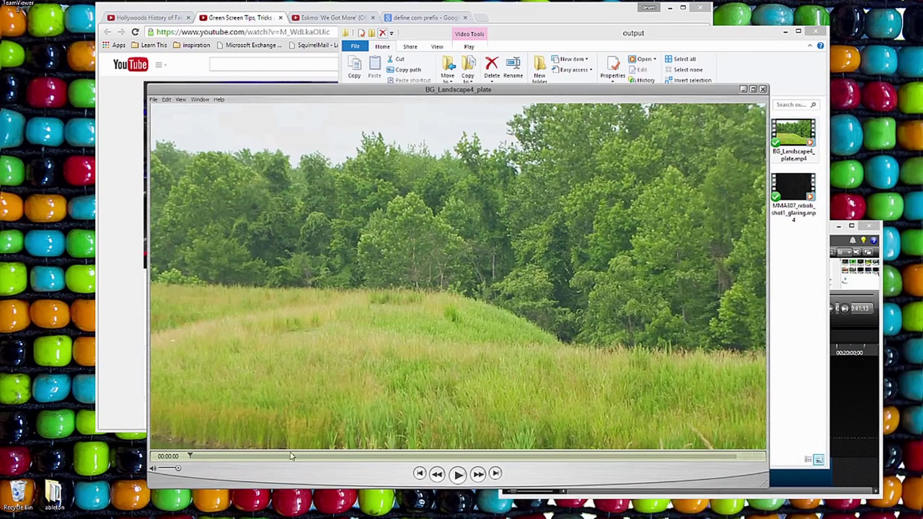
pyautogui.moveTo(220, 462); pyautogui.dragTo(709, 464)
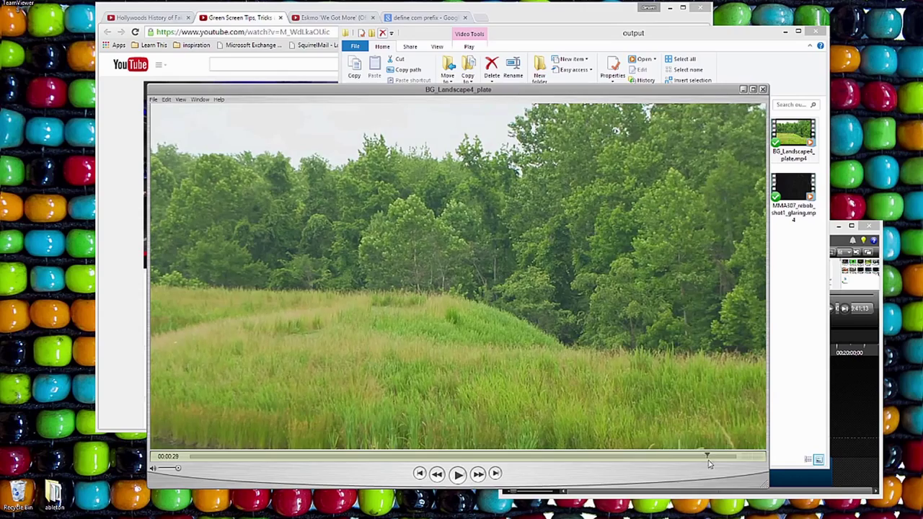
pyautogui.click(763, 89)
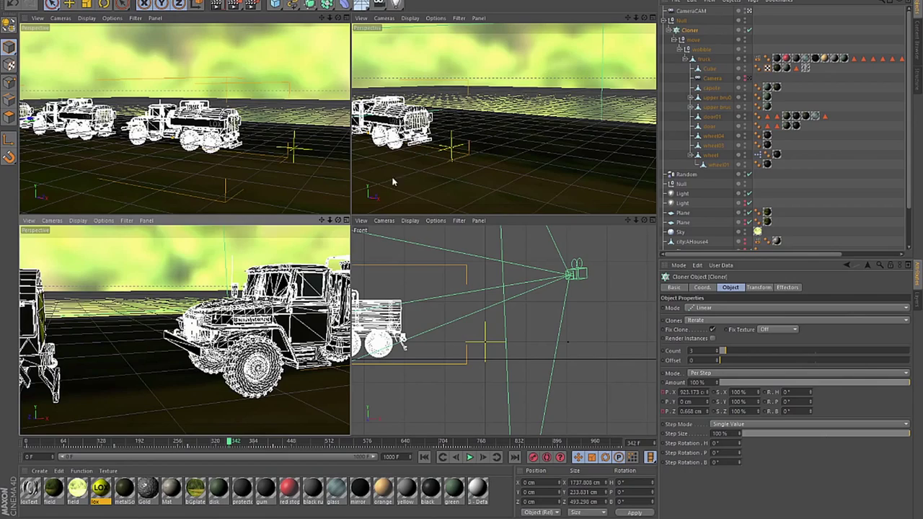
# Step: In Cinema 4D, enlarge the perspective view of the LOX truck convoy and examine the rendered truck image in the image viewer
pyautogui.middleClick(240, 136)
pyautogui.moveTo(481, 94); pyautogui.dragTo(390, 220)
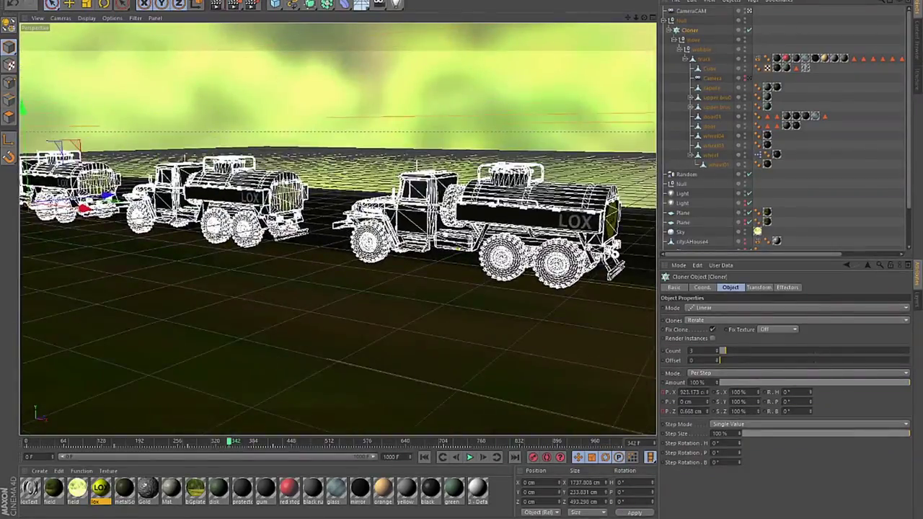
pyautogui.click(774, 517)
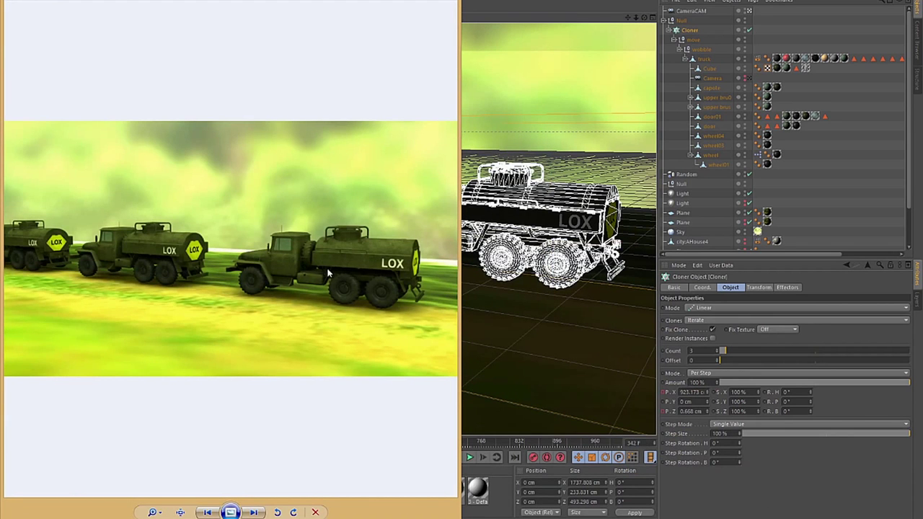
pyautogui.moveTo(459, 227); pyautogui.dragTo(567, 226)
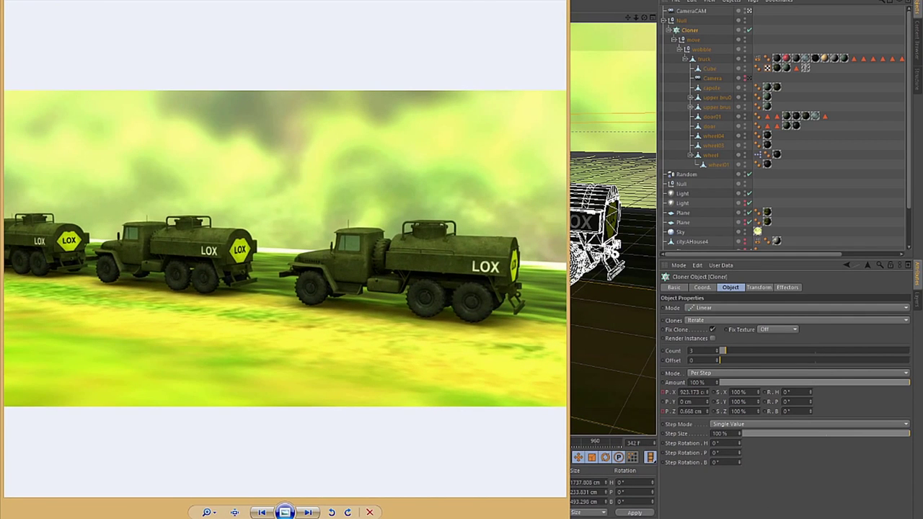
pyautogui.click(716, 27)
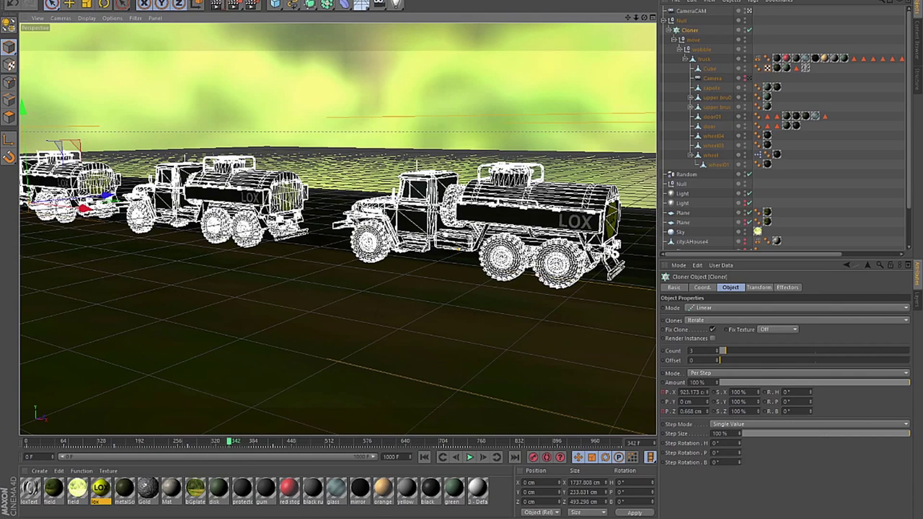
# Step: Return to the output folder, watch the finished fuel truck composite 6AFuelTruck_V4.mp4, and close it
pyautogui.press('super+Down')
pyautogui.press('super+Down')
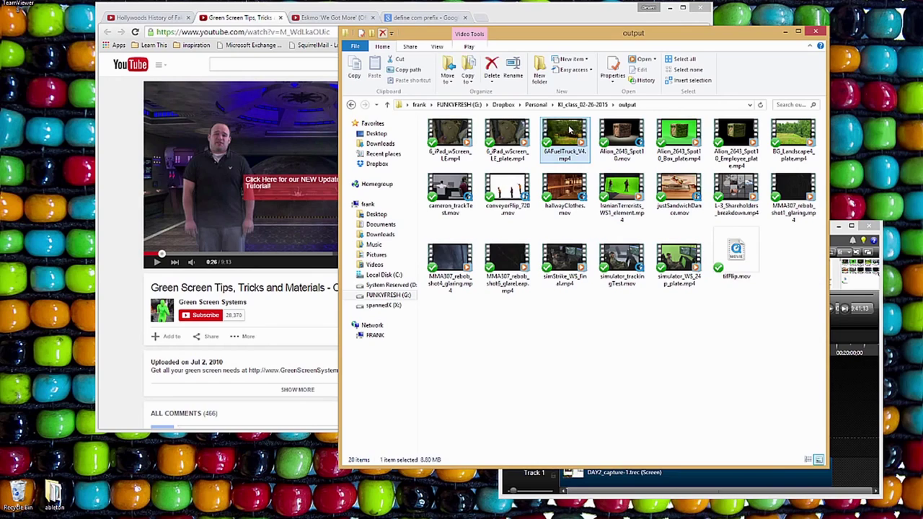
pyautogui.doubleClick(569, 128)
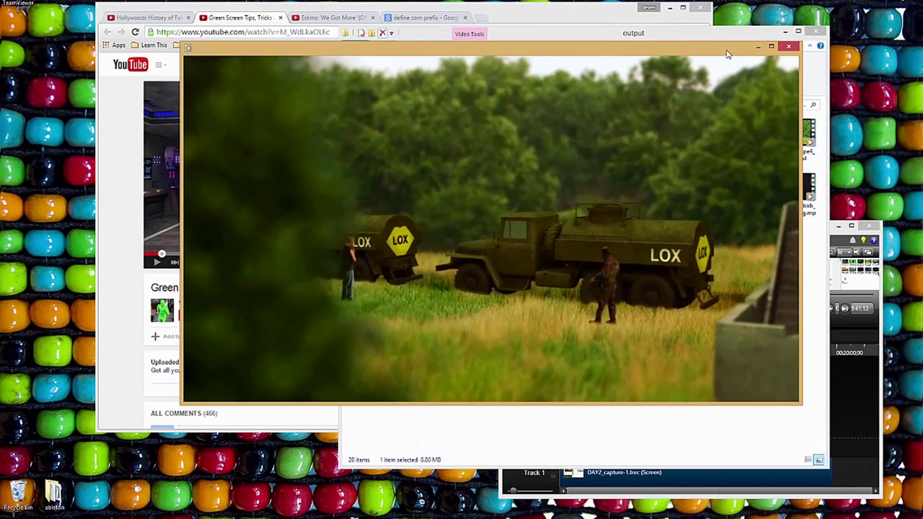
pyautogui.click(789, 47)
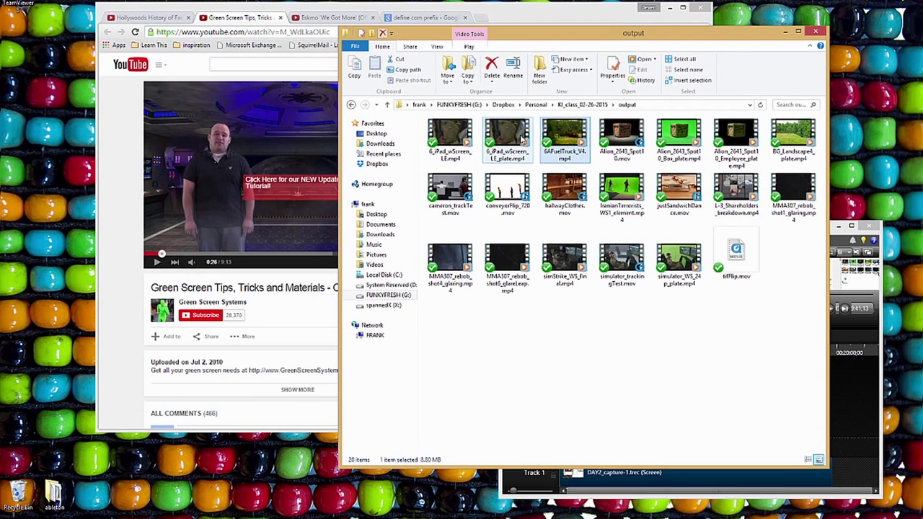
# Step: Open 6_iPad_wScreen_LE.mp4 in QuickTime Player and play the tablet screen replacement shot
pyautogui.rightClick(448, 129)
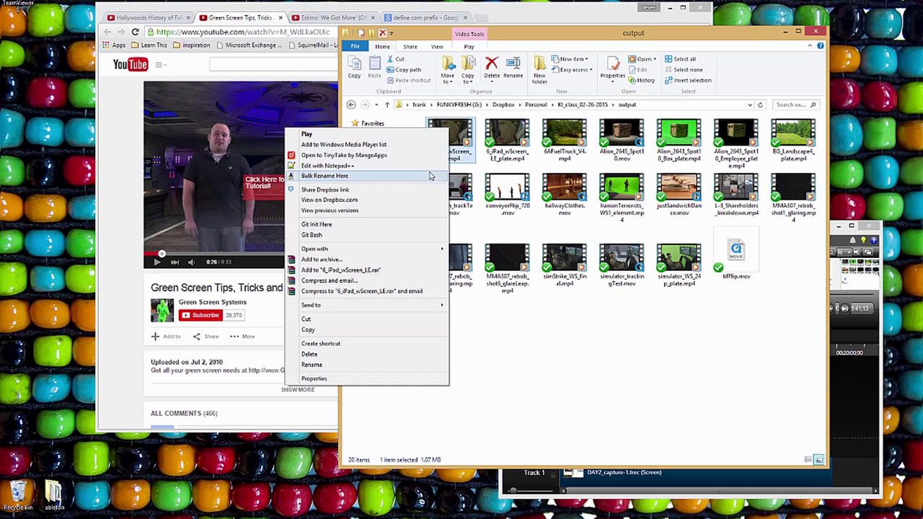
pyautogui.moveTo(411, 250)
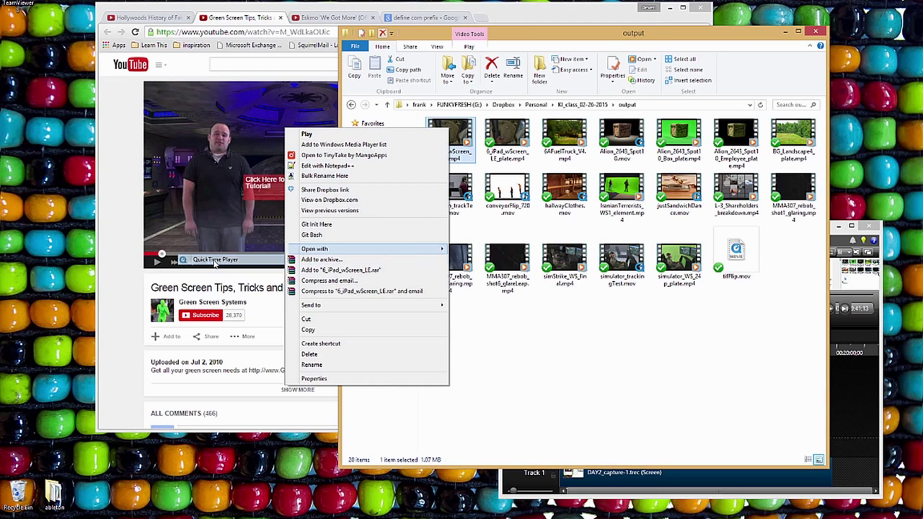
pyautogui.click(216, 260)
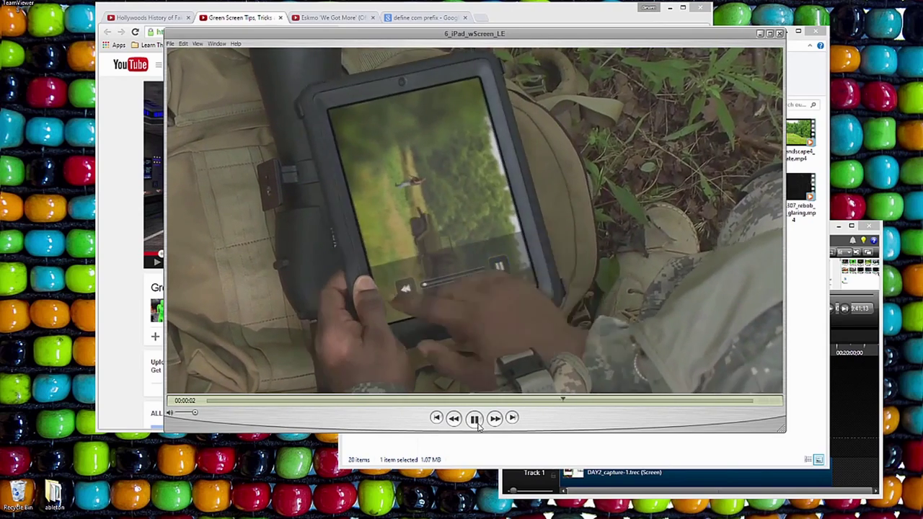
pyautogui.click(475, 421)
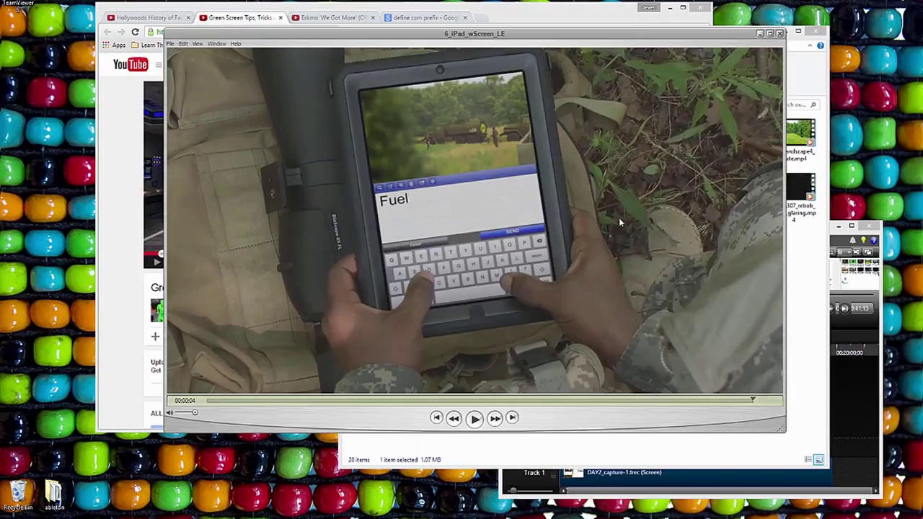
# Step: Replay the tablet composite, open its source 6_iPad_wScreen_LE_plate.mp4 in QuickTime Player, and play and scrub through the plate
pyautogui.click(474, 419)
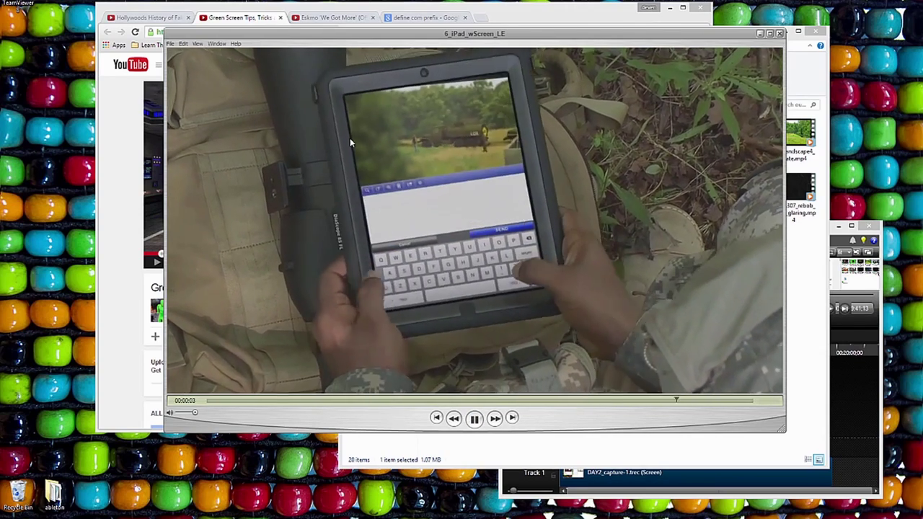
pyautogui.press('space')
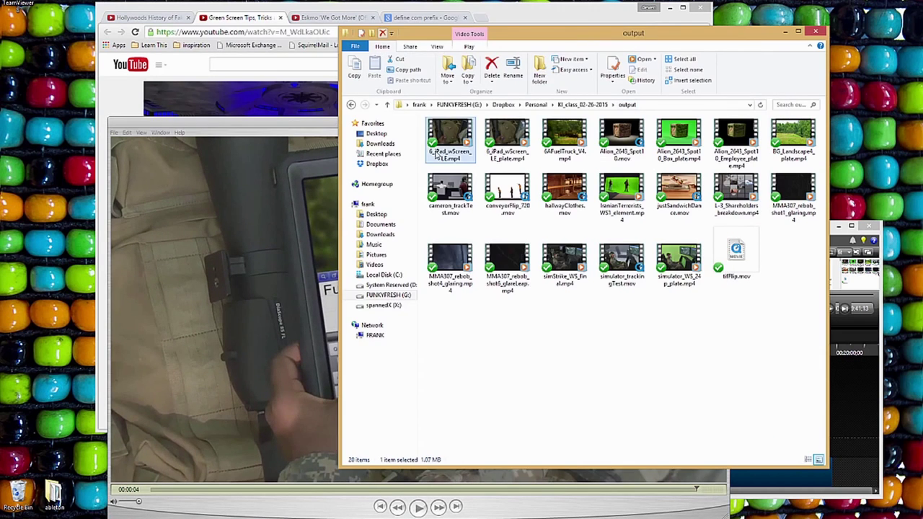
pyautogui.rightClick(507, 137)
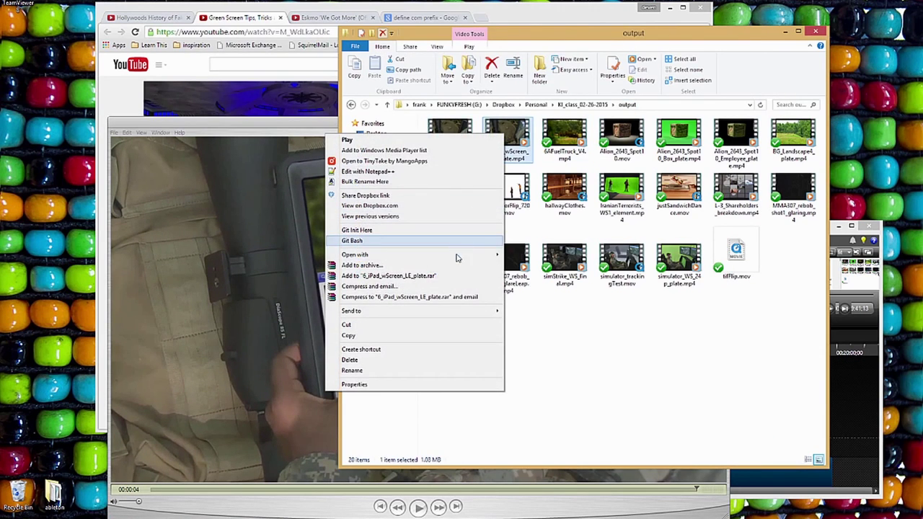
pyautogui.moveTo(457, 255)
pyautogui.click(259, 265)
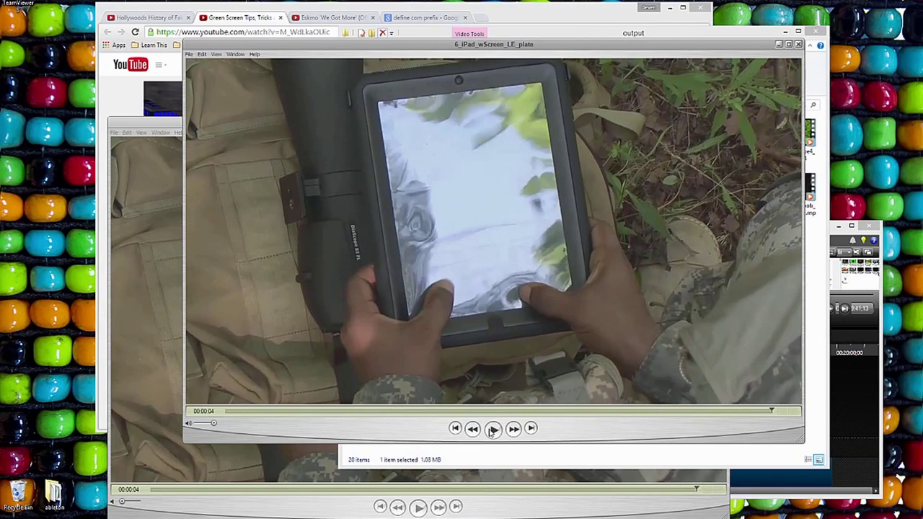
pyautogui.click(494, 430)
pyautogui.click(494, 430)
pyautogui.moveTo(480, 411); pyautogui.dragTo(752, 422)
# Step: Compare the opening of the tablet composite with its plate, returning both videos to their first frame
pyautogui.click(556, 509)
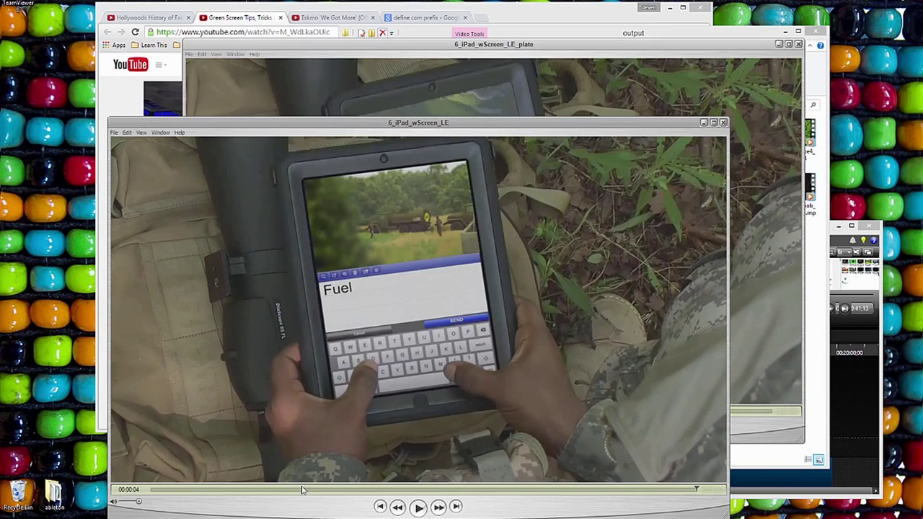
pyautogui.click(151, 489)
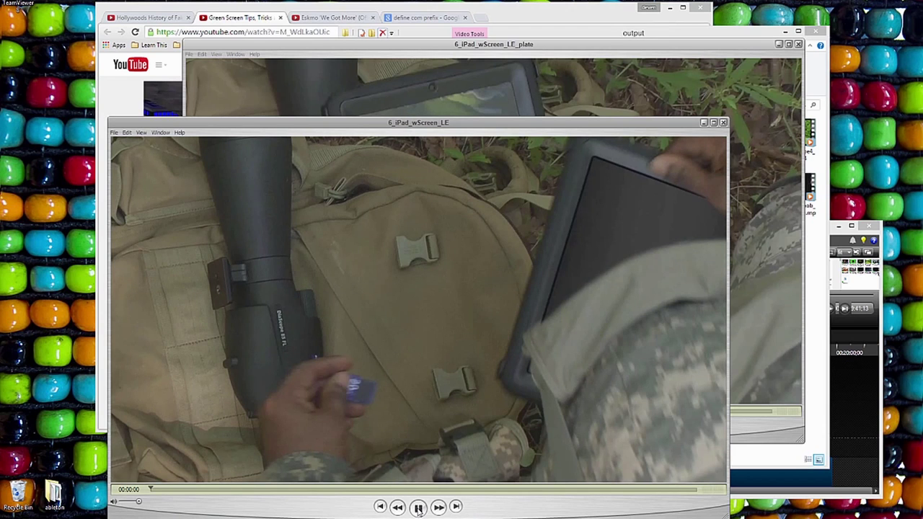
pyautogui.click(417, 509)
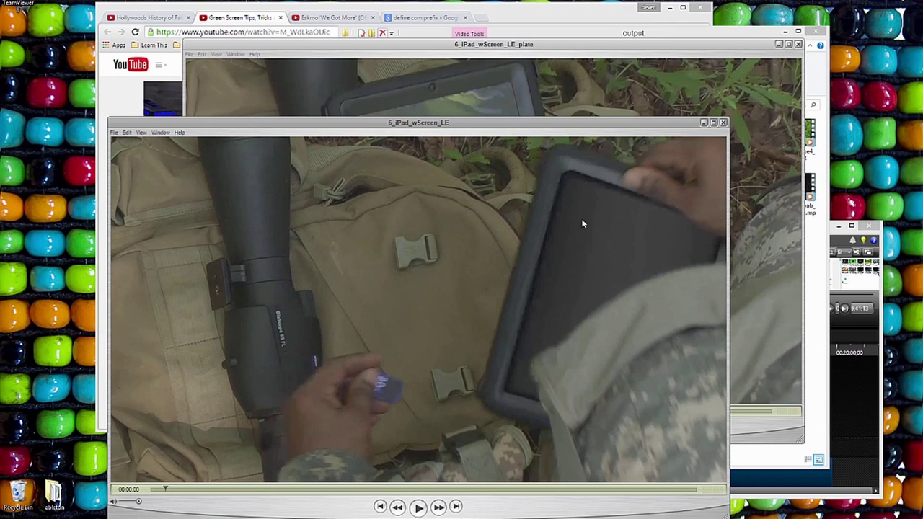
pyautogui.click(418, 508)
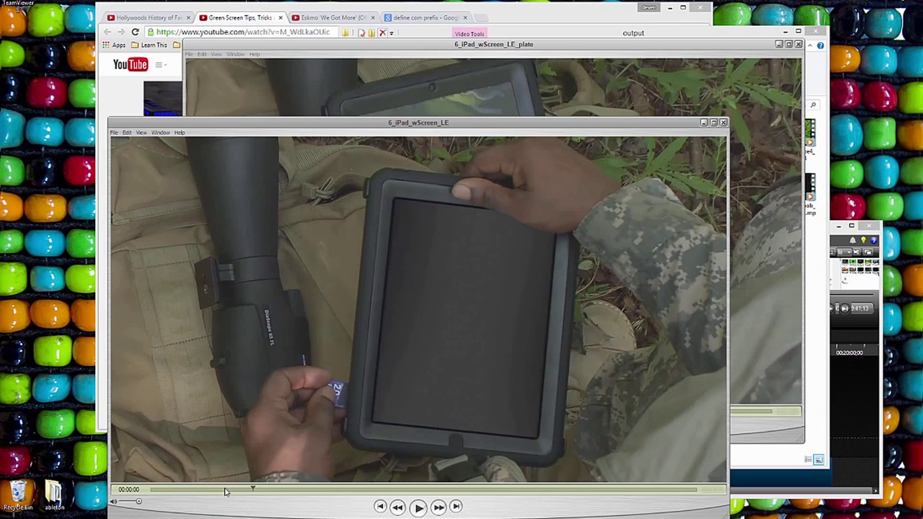
pyautogui.moveTo(249, 492); pyautogui.dragTo(151, 490)
pyautogui.click(550, 47)
pyautogui.moveTo(367, 415); pyautogui.dragTo(217, 412)
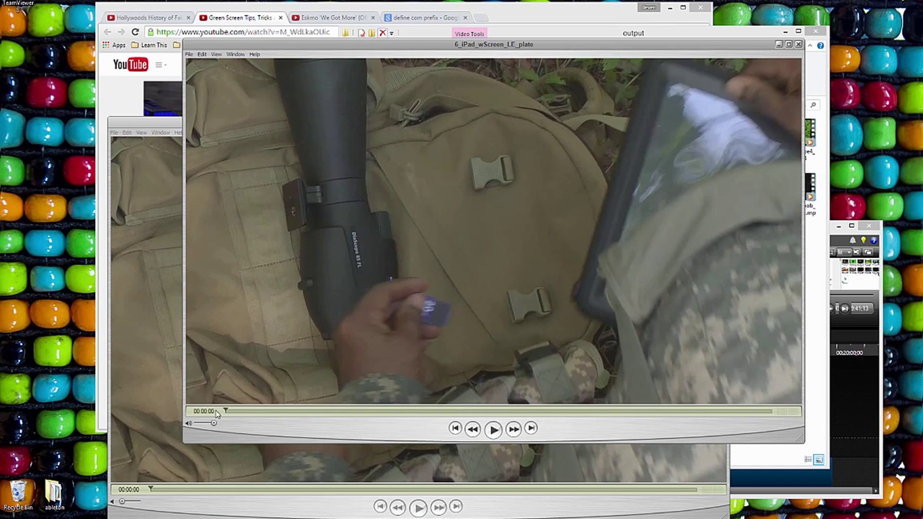
# Step: Play the tablet composite again, scrub through its screen replacement to the end, and close both the composite and the plate
pyautogui.click(495, 513)
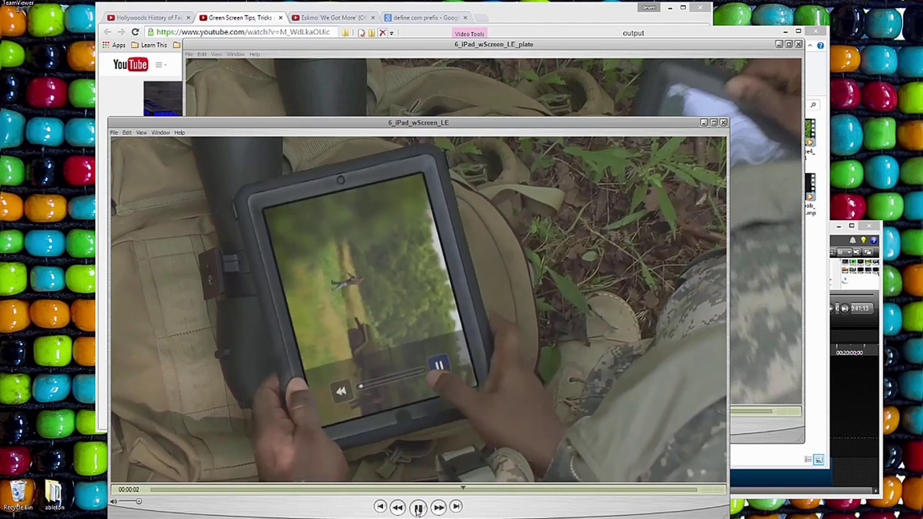
pyautogui.click(417, 507)
pyautogui.moveTo(312, 490); pyautogui.dragTo(347, 503)
pyautogui.moveTo(257, 497); pyautogui.dragTo(181, 494)
pyautogui.click(418, 509)
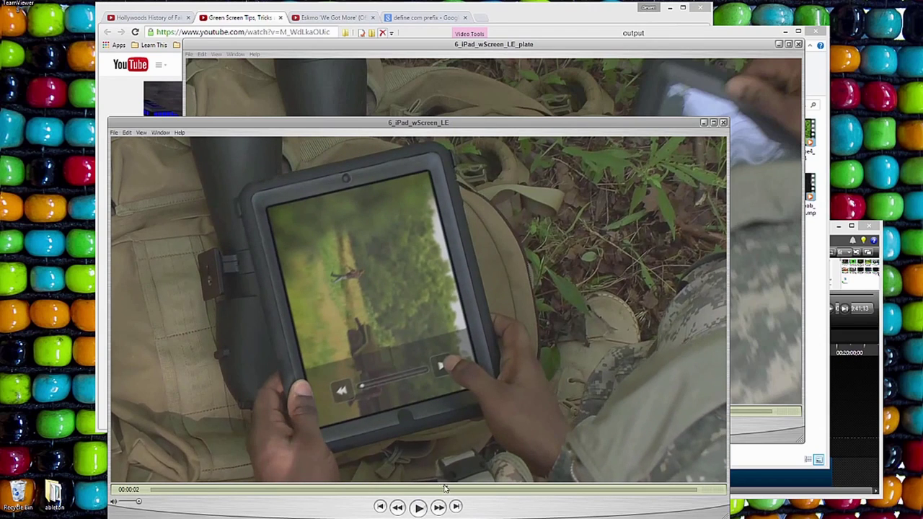
pyautogui.moveTo(347, 494); pyautogui.dragTo(710, 473)
pyautogui.moveTo(646, 480); pyautogui.dragTo(685, 490)
pyautogui.click(723, 122)
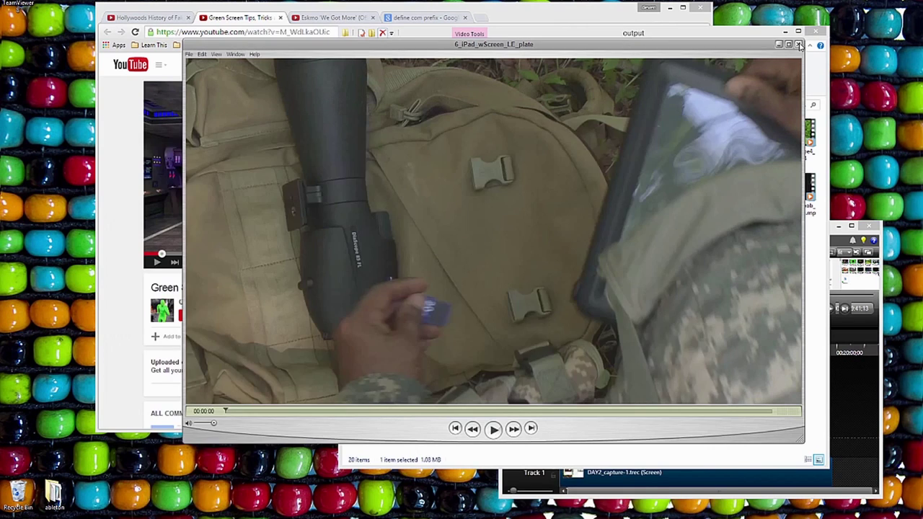
pyautogui.click(798, 44)
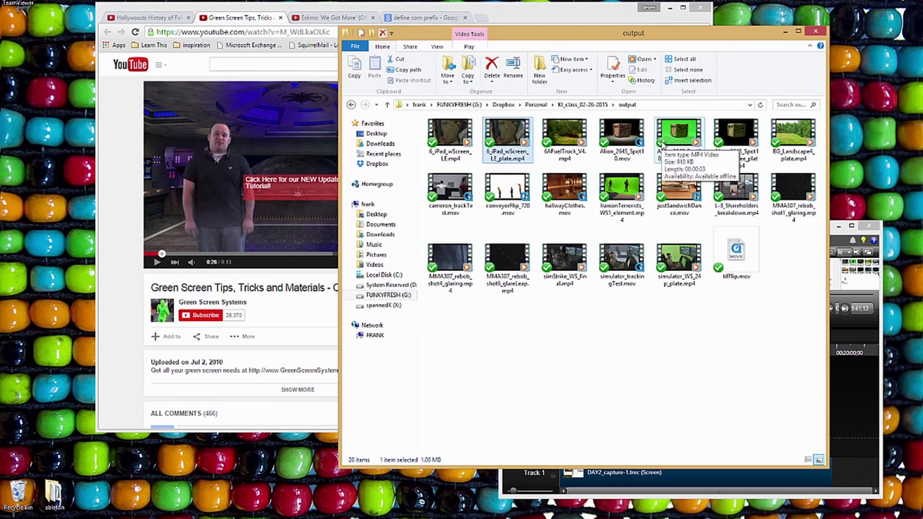
# Step: Open conveyorFlip_720.mov from the output folder and reposition its player window so the whole frame fits on screen
pyautogui.click(501, 184)
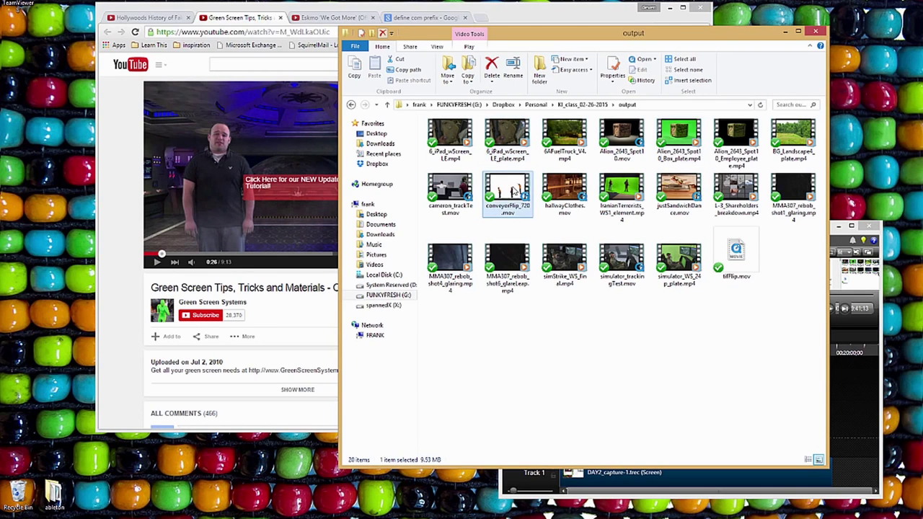
pyautogui.doubleClick(518, 186)
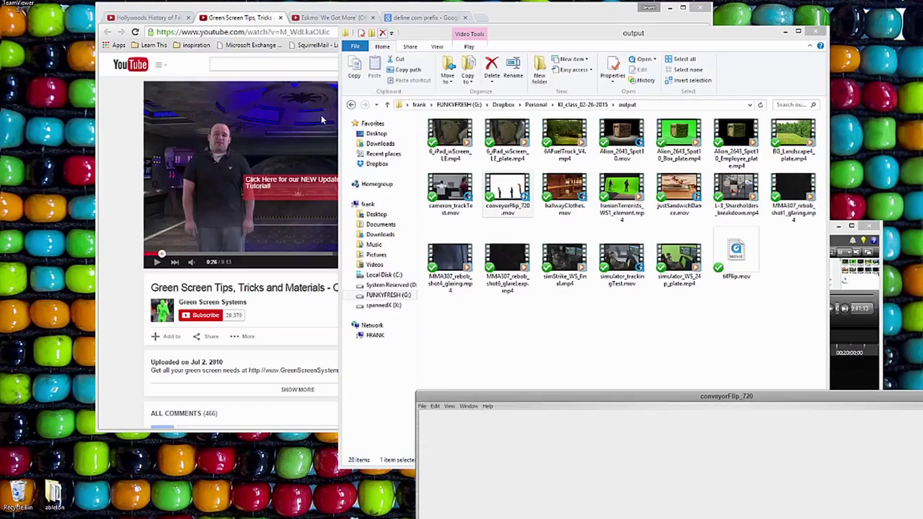
pyautogui.moveTo(677, 409); pyautogui.dragTo(435, 72)
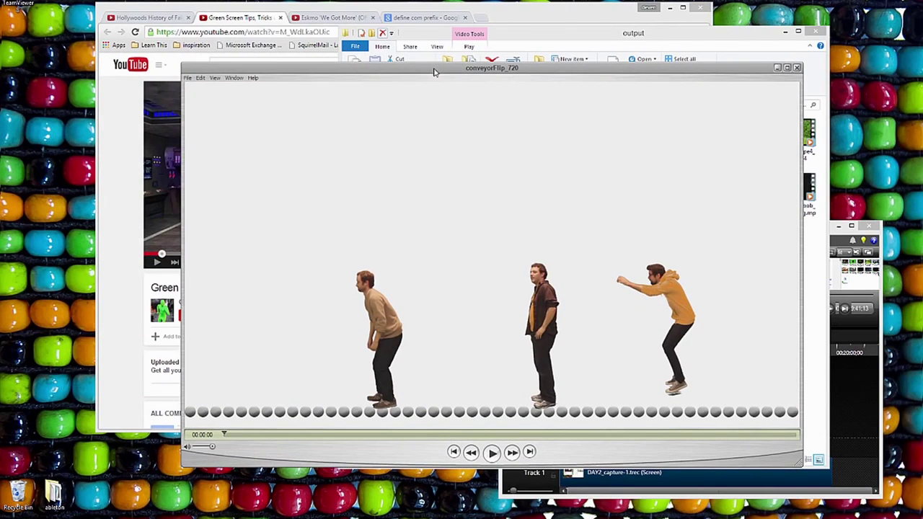
pyautogui.click(214, 78)
pyautogui.click(223, 186)
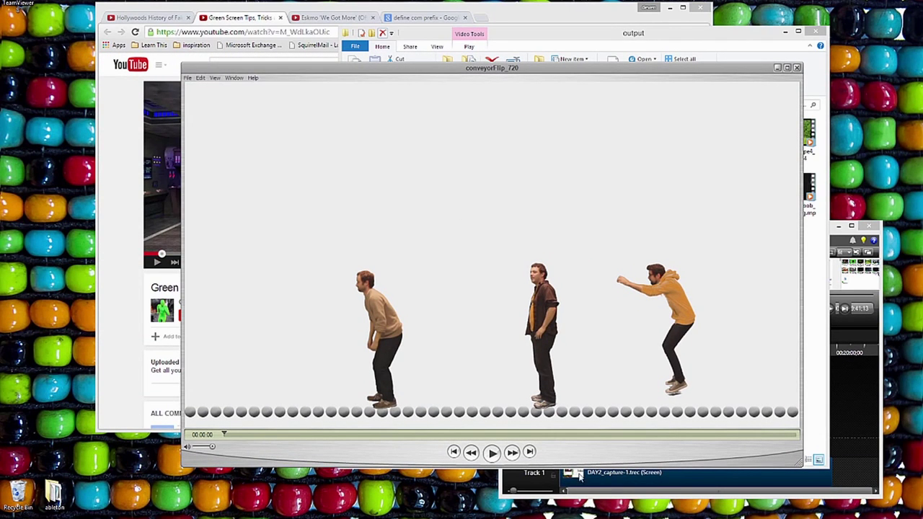
# Step: Play the conveyor flip shot, examine the jump frame by frame at about 7 seconds, resume playback, and close the video
pyautogui.click(486, 457)
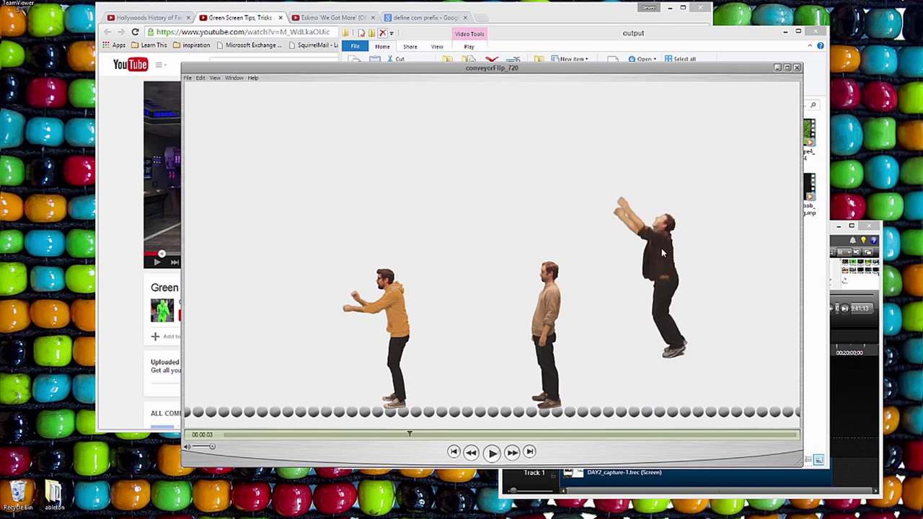
pyautogui.moveTo(418, 436); pyautogui.dragTo(664, 436)
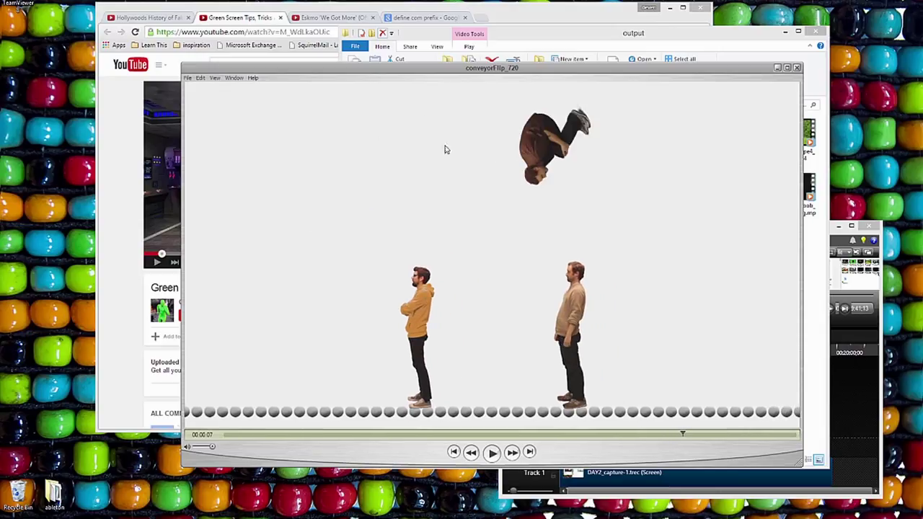
pyautogui.press('Right')
pyautogui.press('Right')
pyautogui.press('Right')
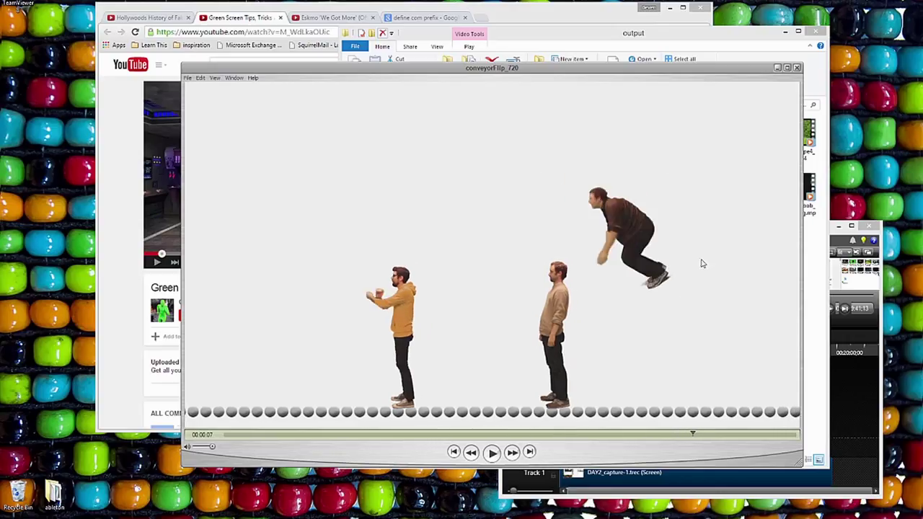
pyautogui.click(493, 452)
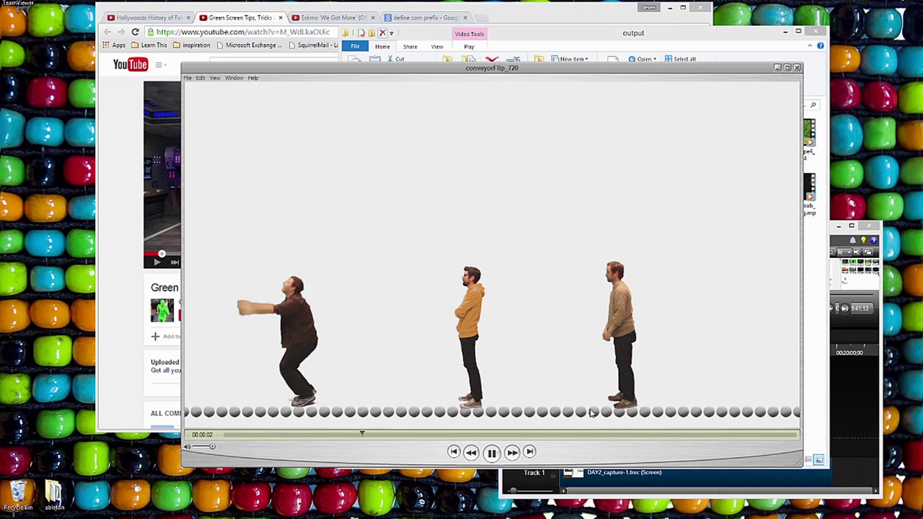
pyautogui.click(797, 67)
# Step: Open tifFlip.mov, play the flip shot, scrub through the landing on the floor, and close the video
pyautogui.click(738, 259)
pyautogui.doubleClick(739, 260)
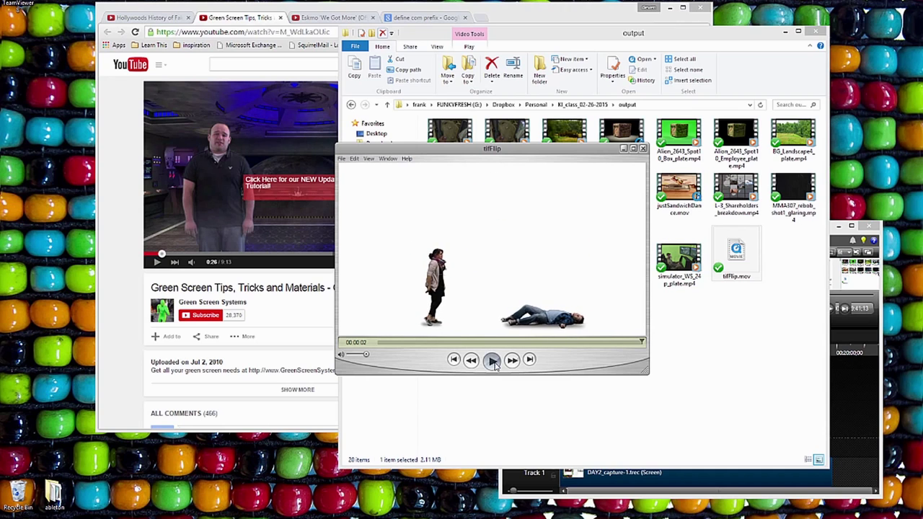
pyautogui.click(492, 362)
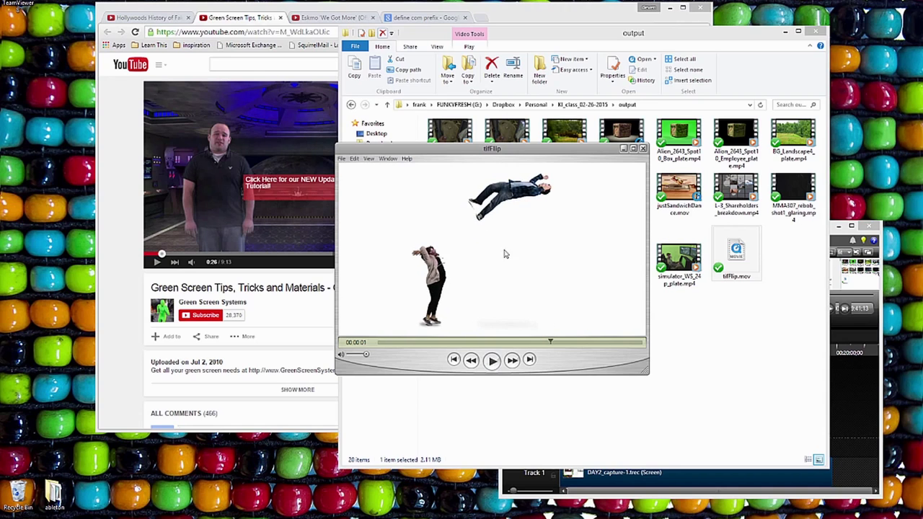
pyautogui.moveTo(555, 348); pyautogui.dragTo(603, 349)
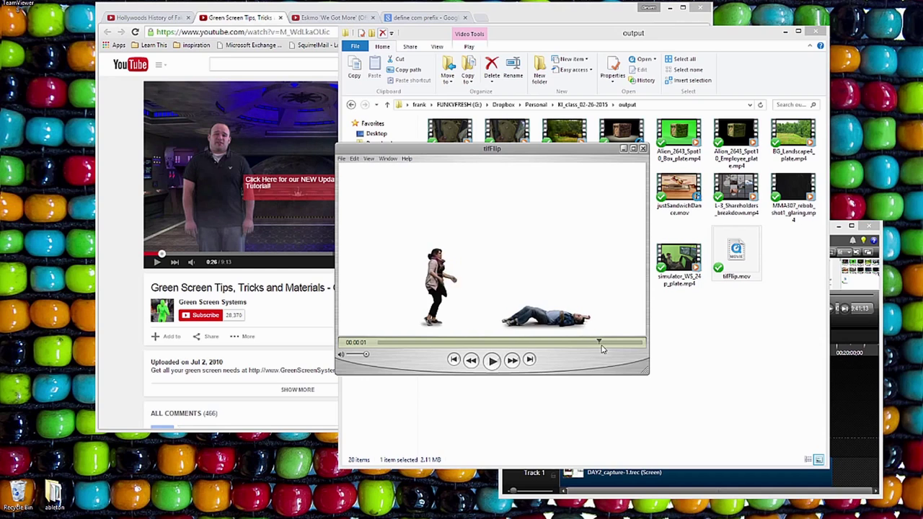
pyautogui.click(492, 361)
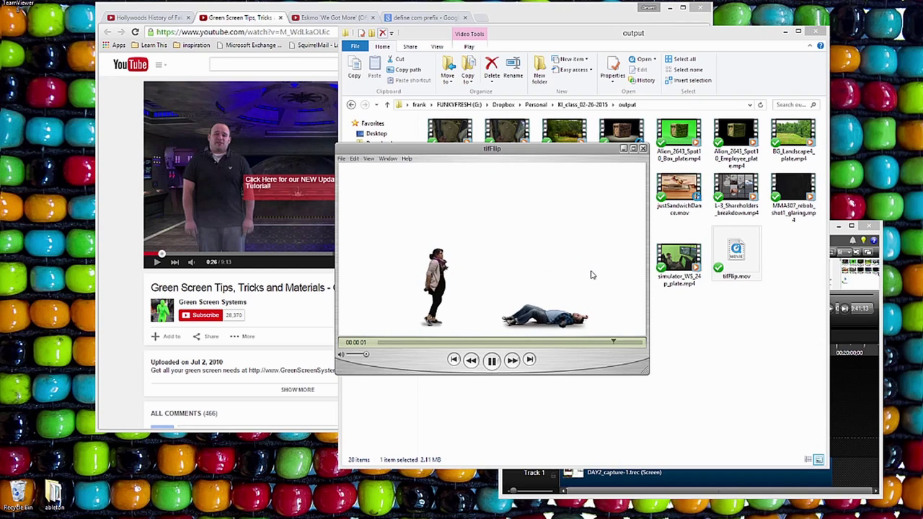
pyautogui.click(492, 361)
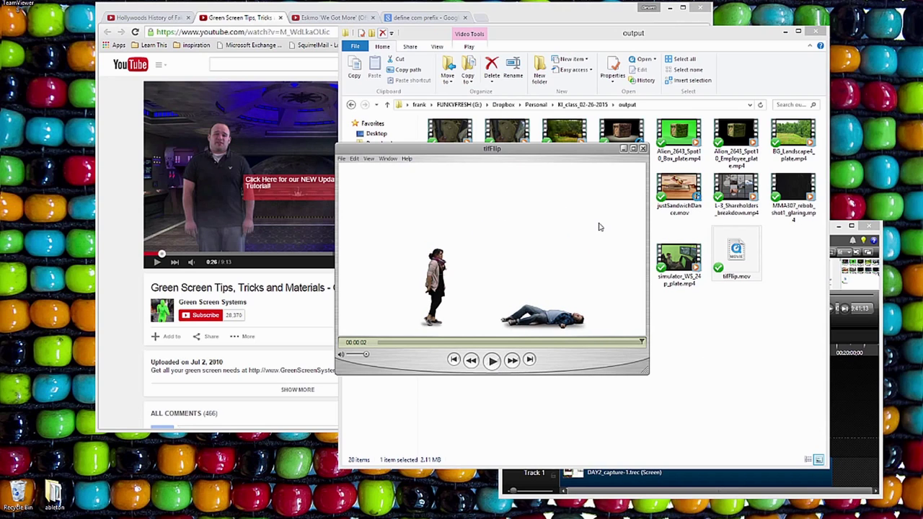
pyautogui.click(642, 148)
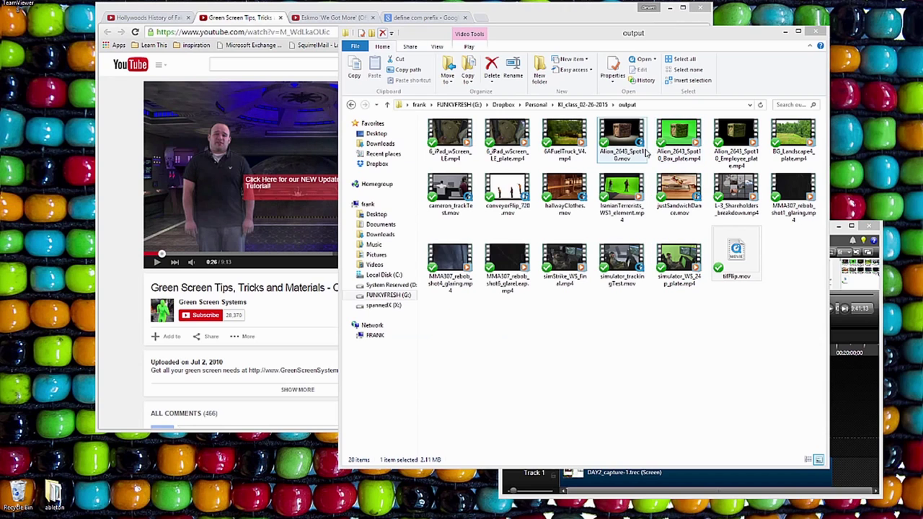
# Step: Open MMA307_rebob_shot1_glaring.mp4 in QuickTime Player and replay the shot to examine the glowing red eyes in the dark trees
pyautogui.click(729, 399)
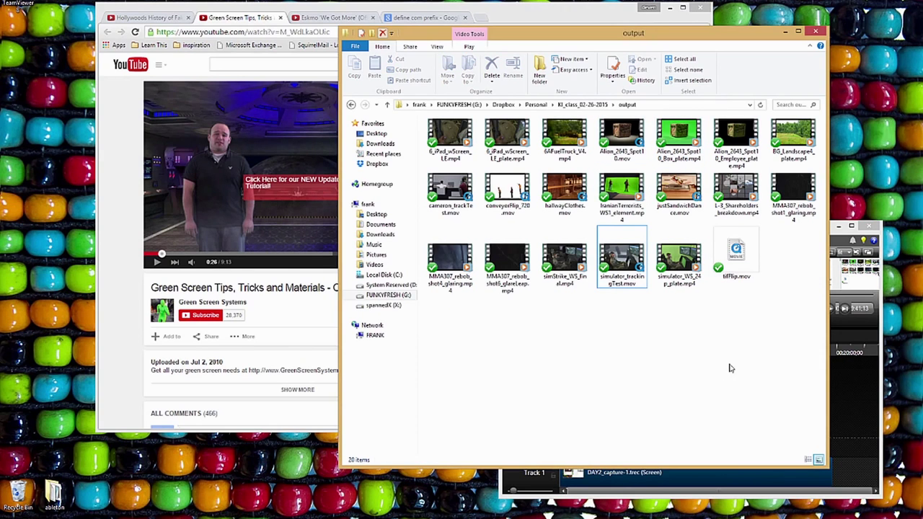
pyautogui.rightClick(797, 192)
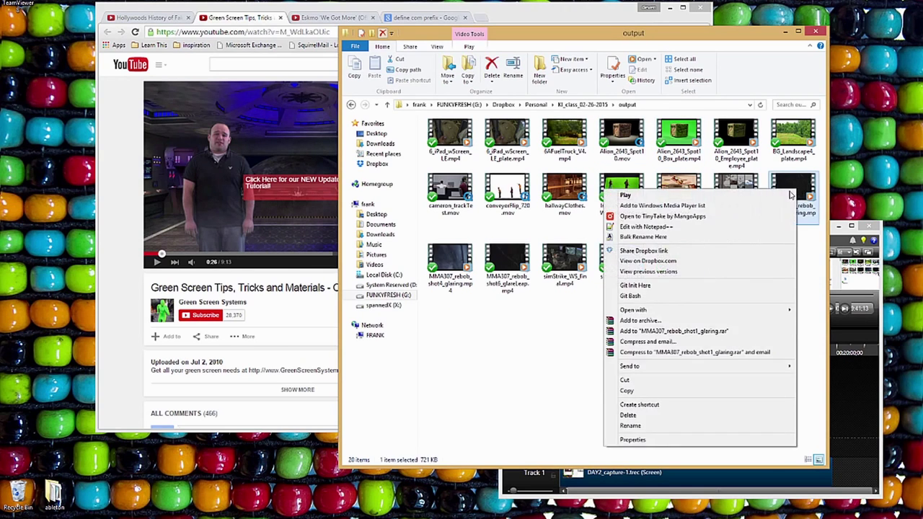
pyautogui.moveTo(750, 314)
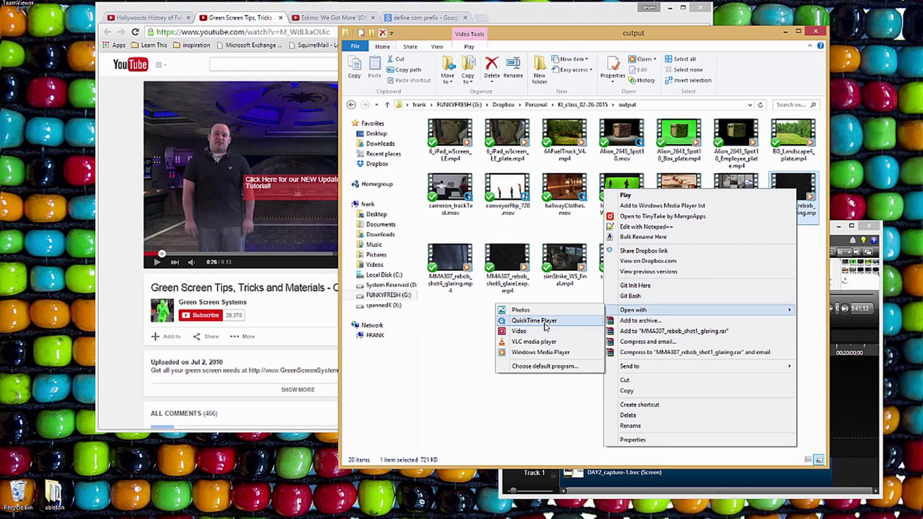
pyautogui.click(541, 322)
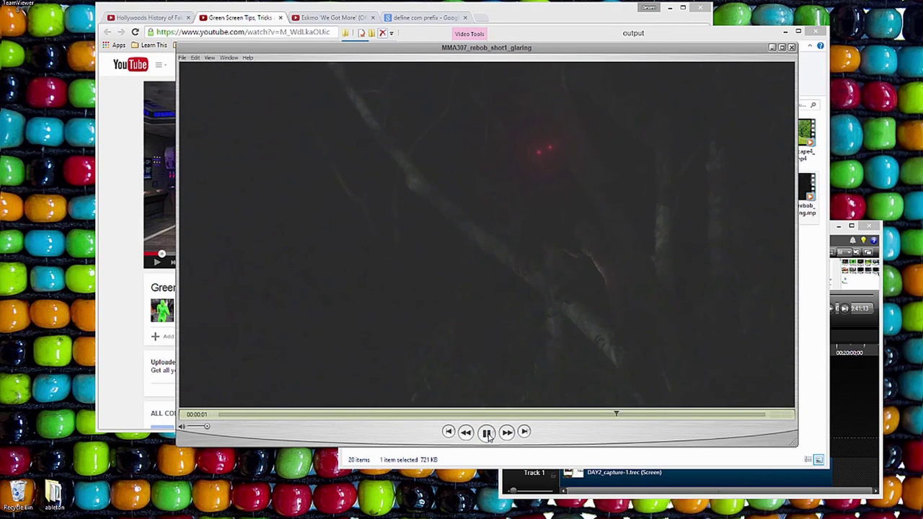
pyautogui.click(488, 432)
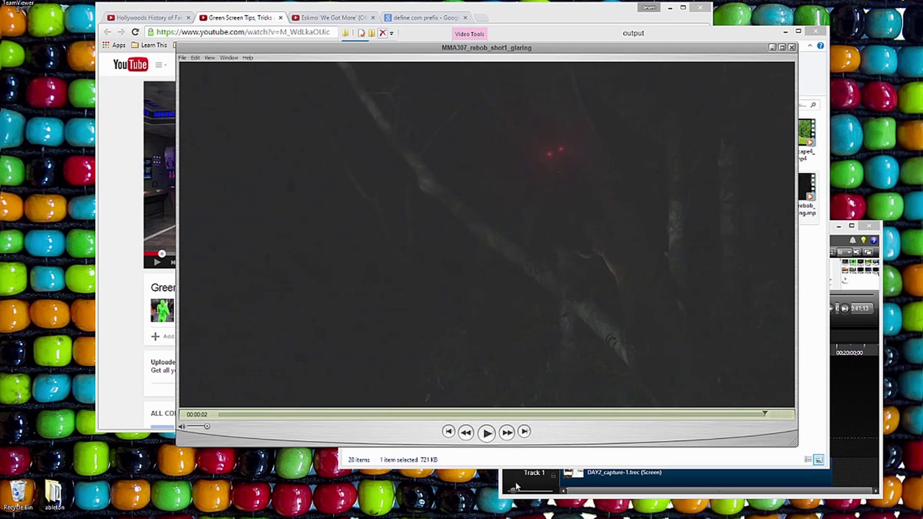
pyautogui.click(488, 433)
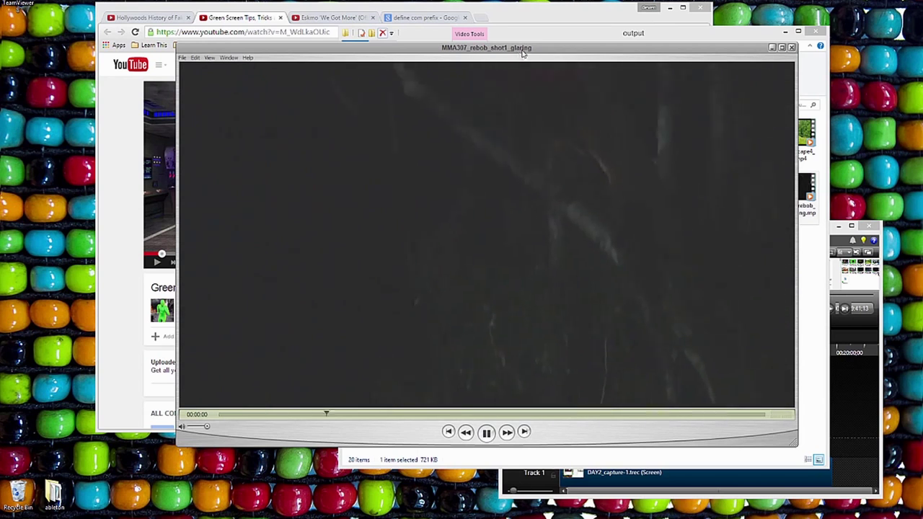
pyautogui.moveTo(524, 49); pyautogui.dragTo(520, 57)
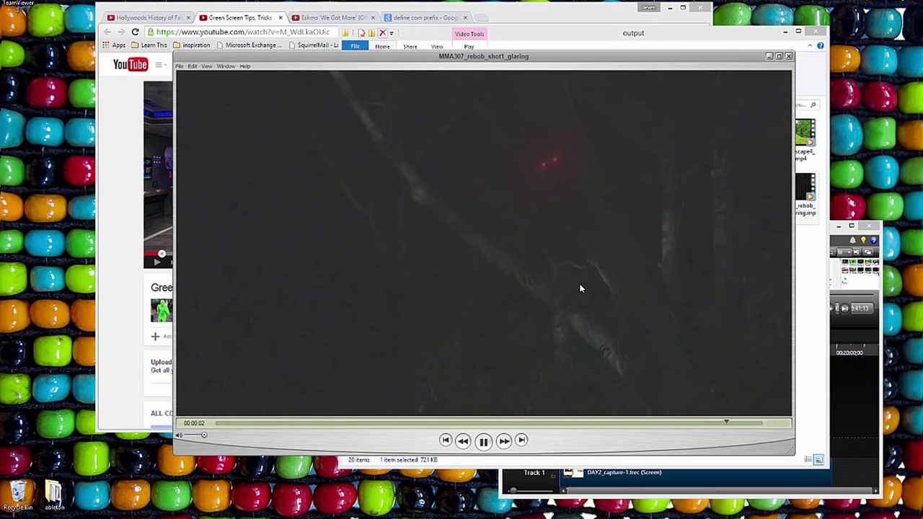
pyautogui.click(477, 445)
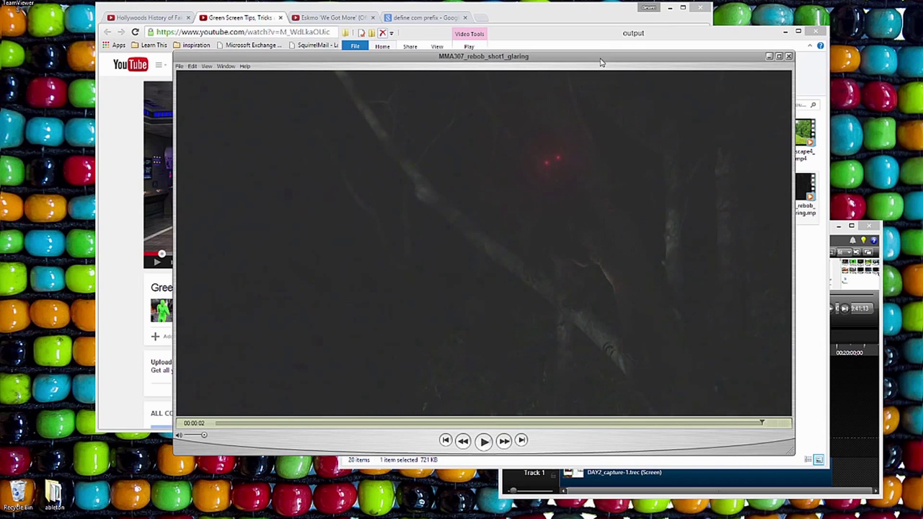
# Step: Move the playing shot aside, open MMA307_rebob_shot4_glaring.mp4 in QuickTime Player, and watch the glowing-eyes shot in the misty trees
pyautogui.moveTo(602, 63); pyautogui.dragTo(540, 114)
pyautogui.click(770, 340)
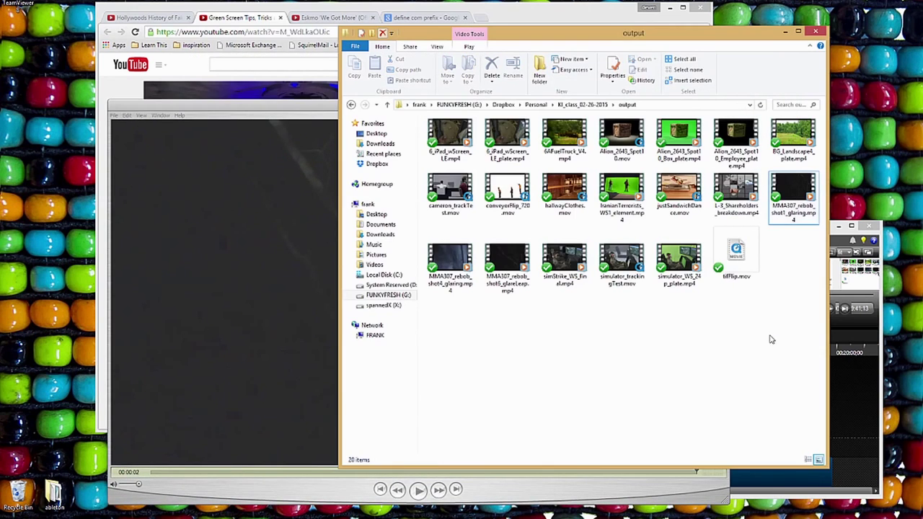
pyautogui.rightClick(443, 264)
pyautogui.moveTo(334, 383)
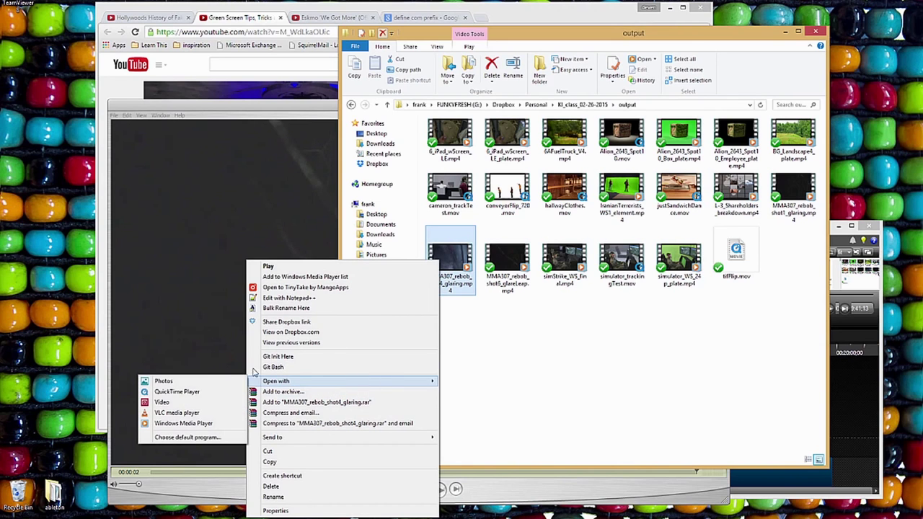
pyautogui.click(193, 390)
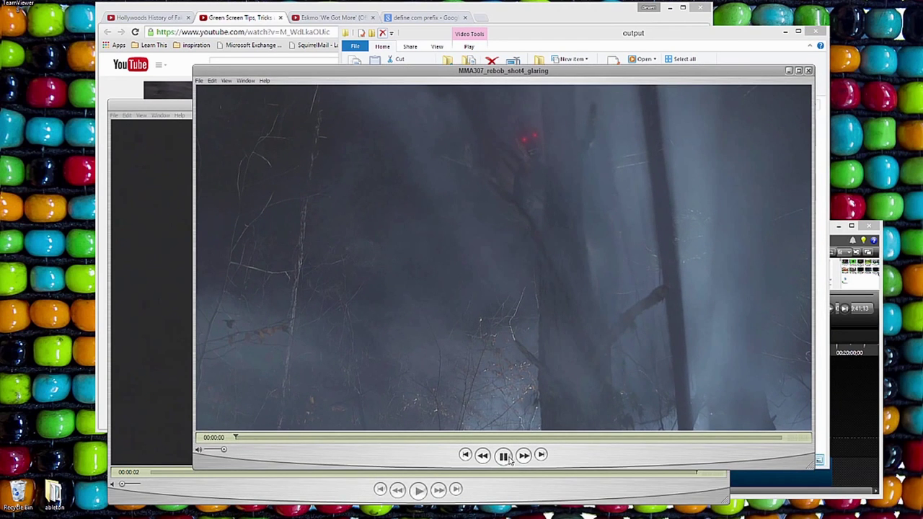
pyautogui.moveTo(636, 83); pyautogui.dragTo(515, 42)
# Step: Play MMA307_rebob_shot6_glareLeap.mp4 from the output folder, and close it along with the shot4 glaring video
pyautogui.click(788, 253)
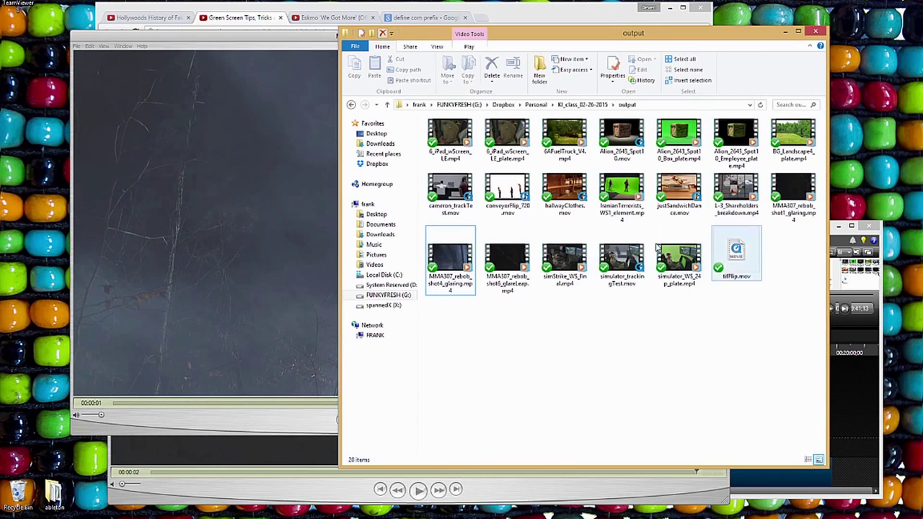
pyautogui.doubleClick(506, 256)
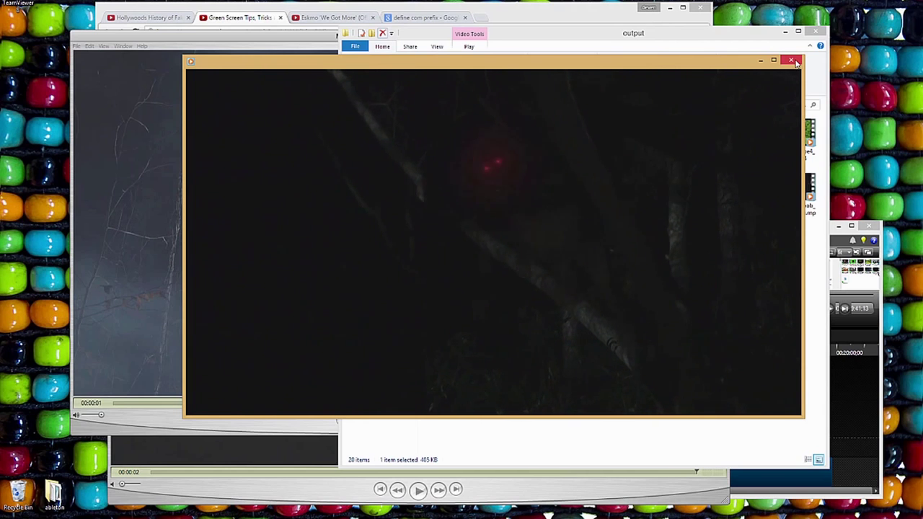
pyautogui.click(791, 61)
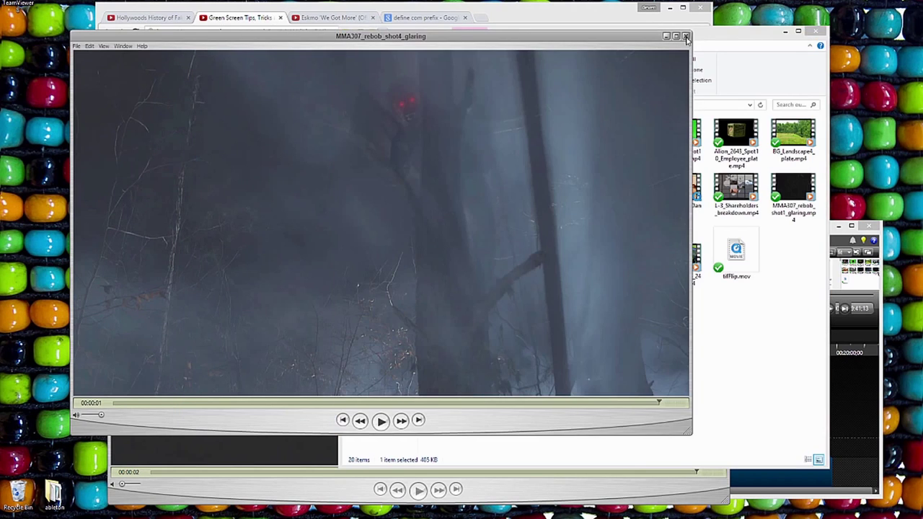
pyautogui.click(686, 37)
pyautogui.click(724, 105)
pyautogui.moveTo(697, 34); pyautogui.dragTo(709, 59)
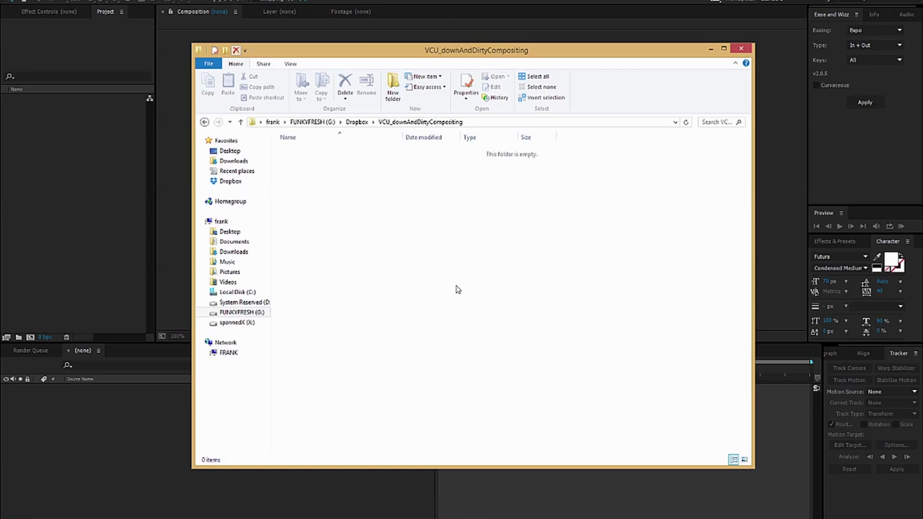
# Step: Create a folder named source in the empty VCU_downAndDirtyCompositing project folder
pyautogui.moveTo(394, 56); pyautogui.dragTo(394, 49)
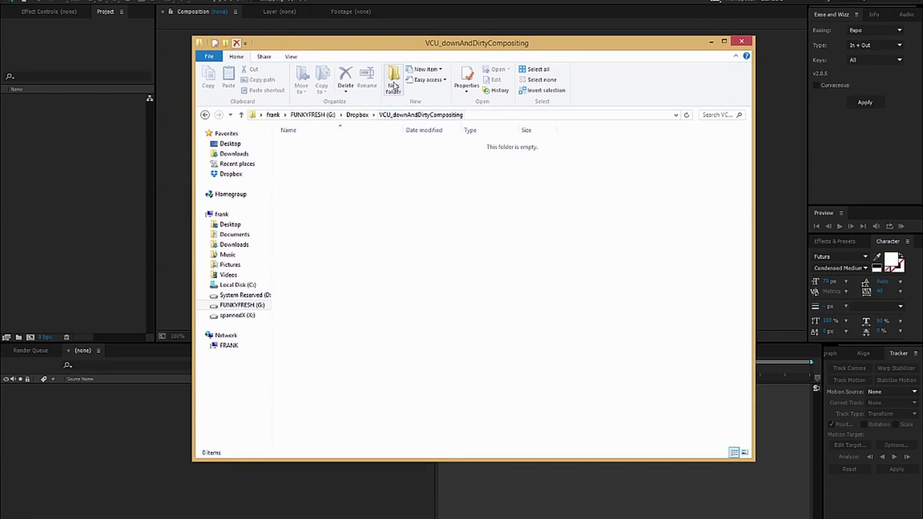
pyautogui.click(393, 81)
pyautogui.write('source')
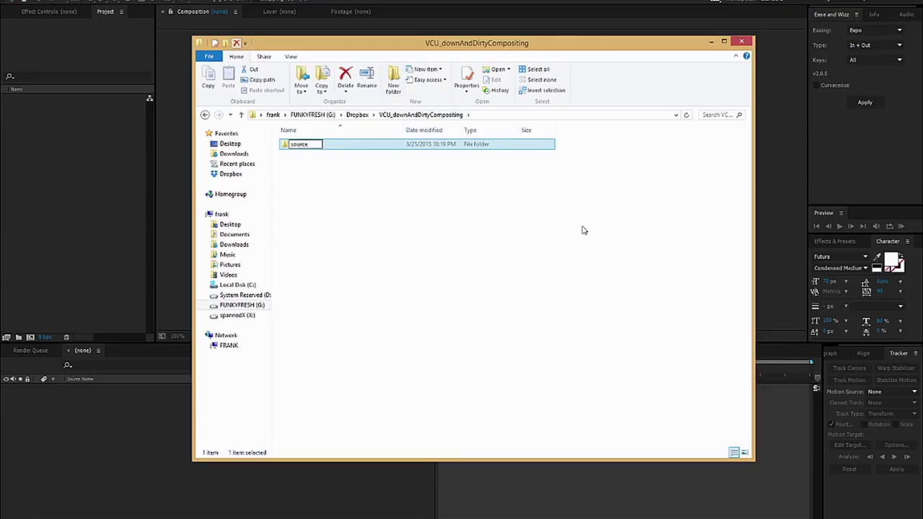
pyautogui.press('Return')
# Step: Open the source folder and create a subfolder named video in it
pyautogui.doubleClick(311, 147)
pyautogui.click(393, 80)
pyautogui.write('vdeio')
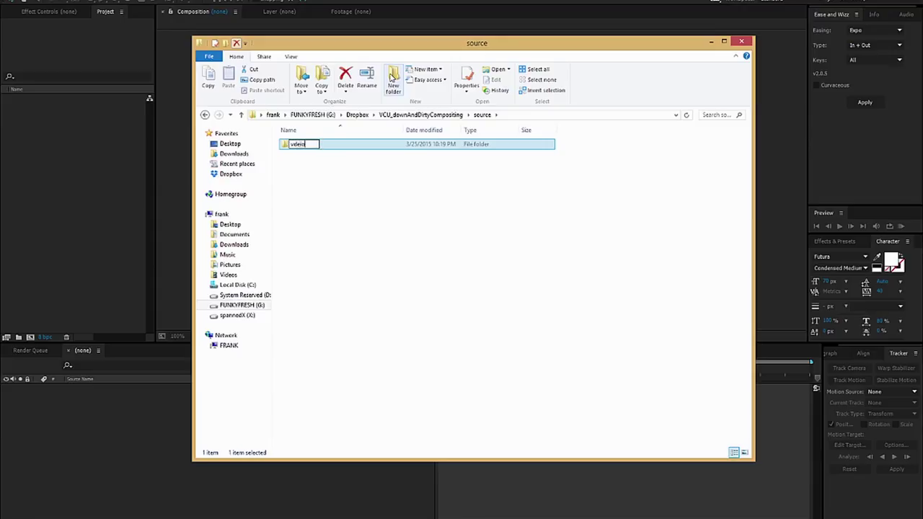
pyautogui.press('BackSpace')
pyautogui.press('BackSpace')
pyautogui.press('BackSpace')
pyautogui.write('ide')
pyautogui.press('Return')
# Step: Create a second subfolder named audio inside source
pyautogui.click(395, 81)
pyautogui.write('au')
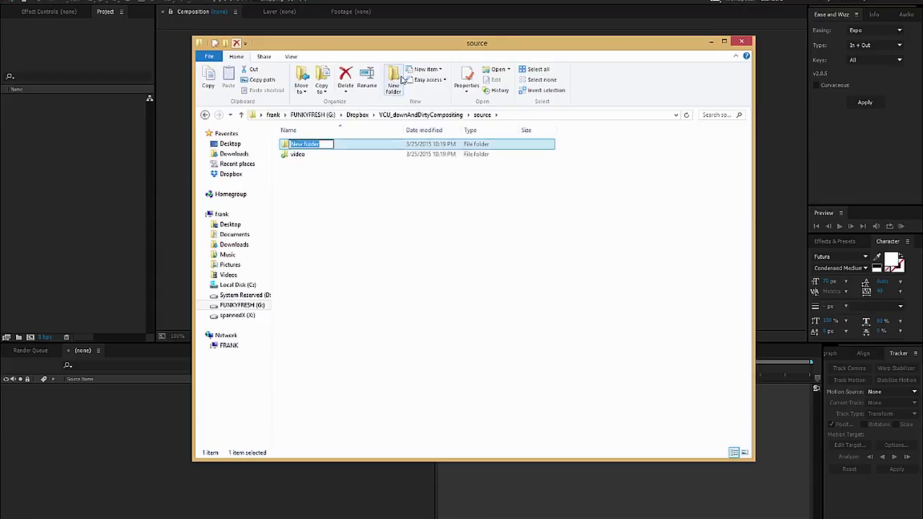
pyautogui.write('dio')
pyautogui.press('Return')
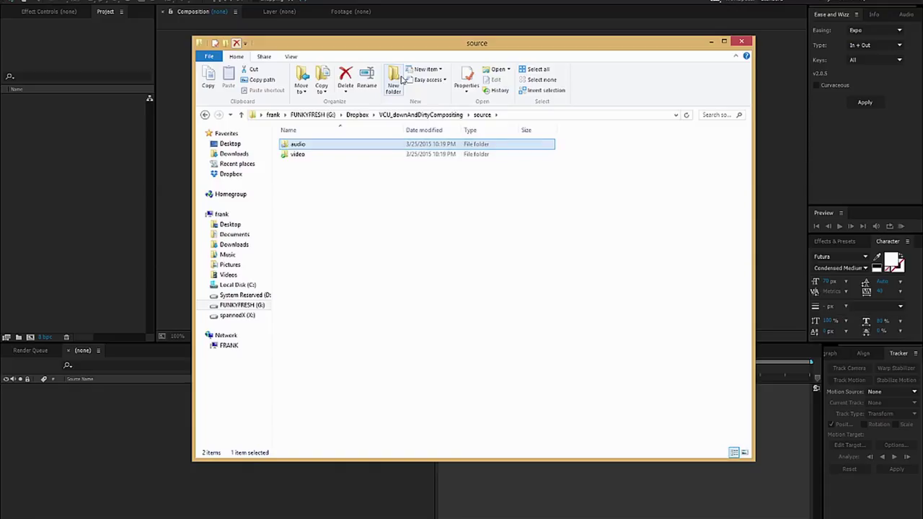
# Step: Add two more subfolders named images and doc inside source
pyautogui.click(402, 80)
pyautogui.write('images')
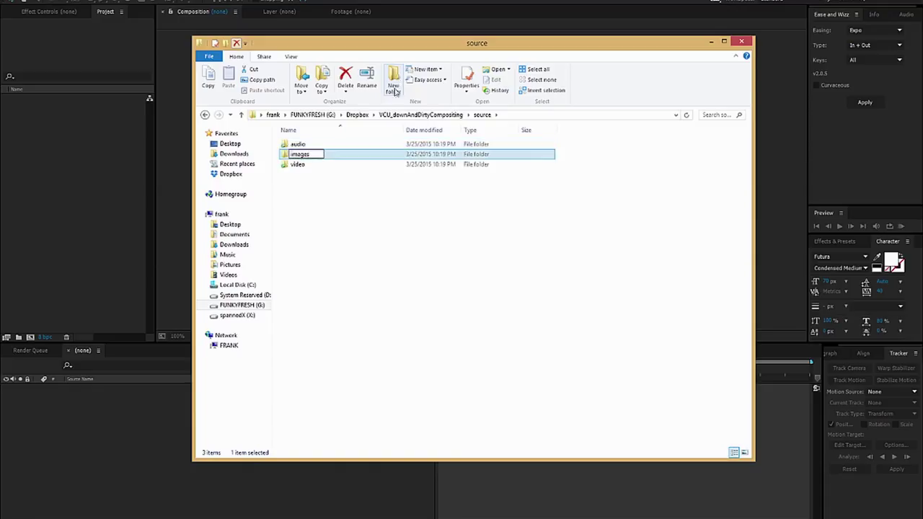
pyautogui.press('Return')
pyautogui.click(395, 81)
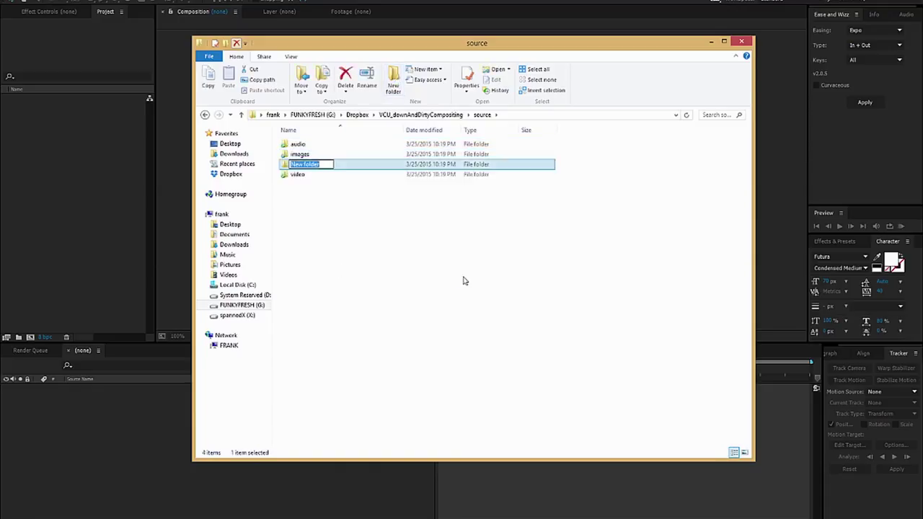
pyautogui.write('doc')
pyautogui.press('Return')
# Step: Create a subfolder named 3Dmodel inside source and remove it again
pyautogui.click(393, 81)
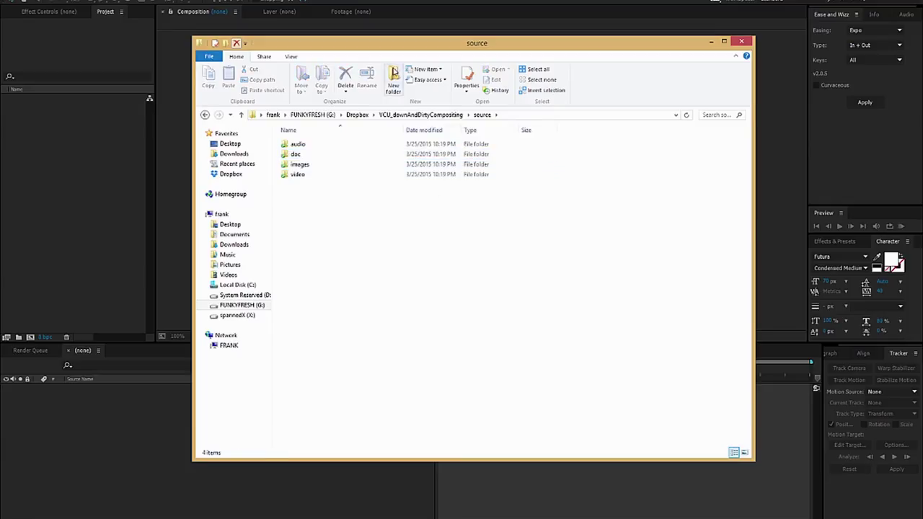
pyautogui.write('3Dmodel')
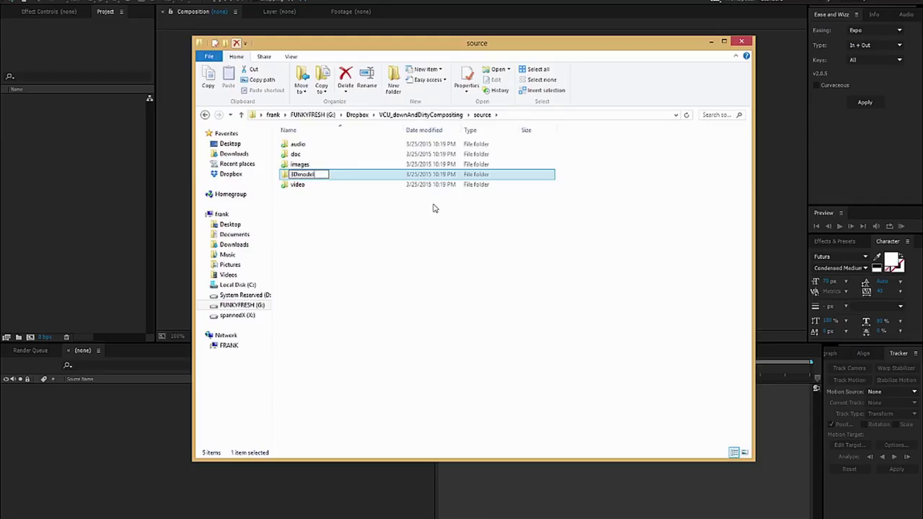
pyautogui.press('Return')
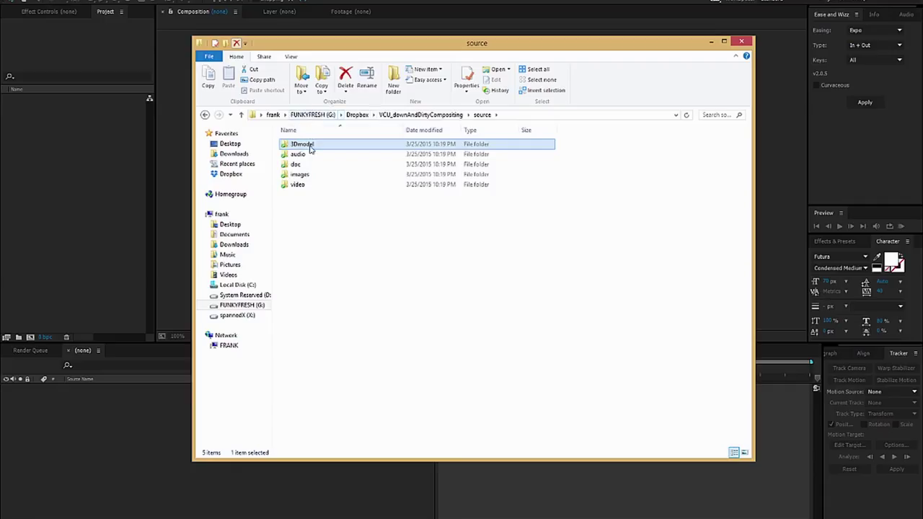
pyautogui.moveTo(310, 147); pyautogui.dragTo(313, 163)
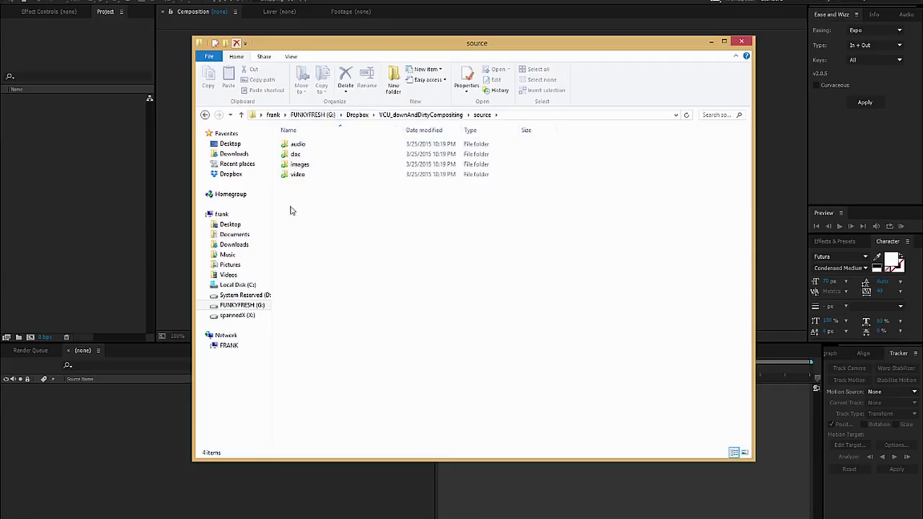
# Step: Open the images folder and create a subfolder named ref in it for reference pictures
pyautogui.click(307, 157)
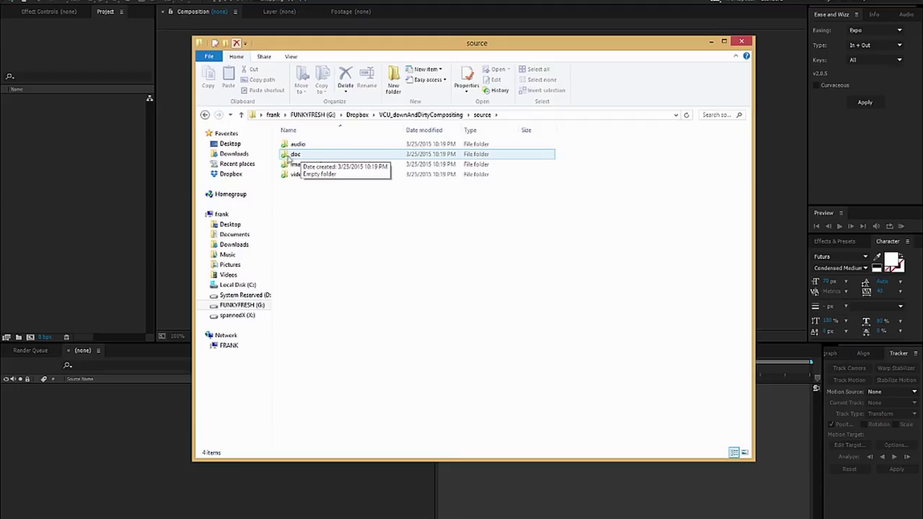
pyautogui.doubleClick(304, 165)
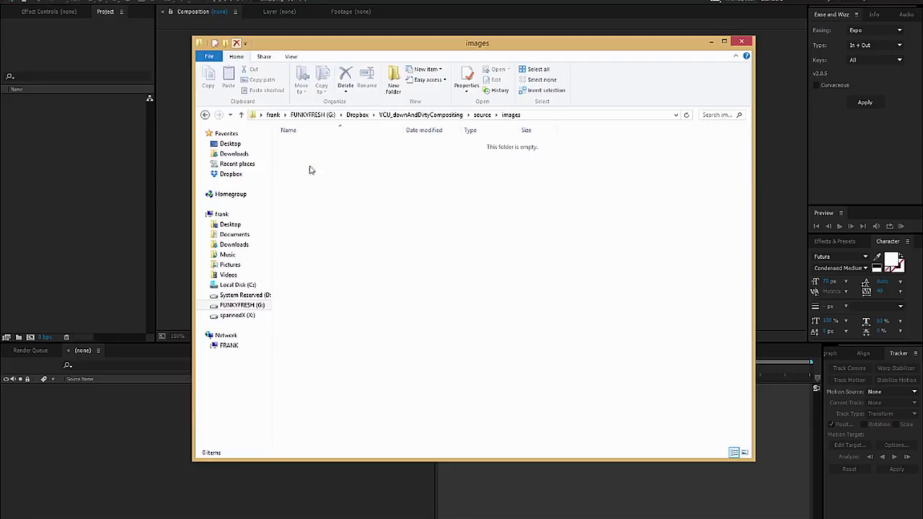
pyautogui.click(393, 79)
pyautogui.write('ref')
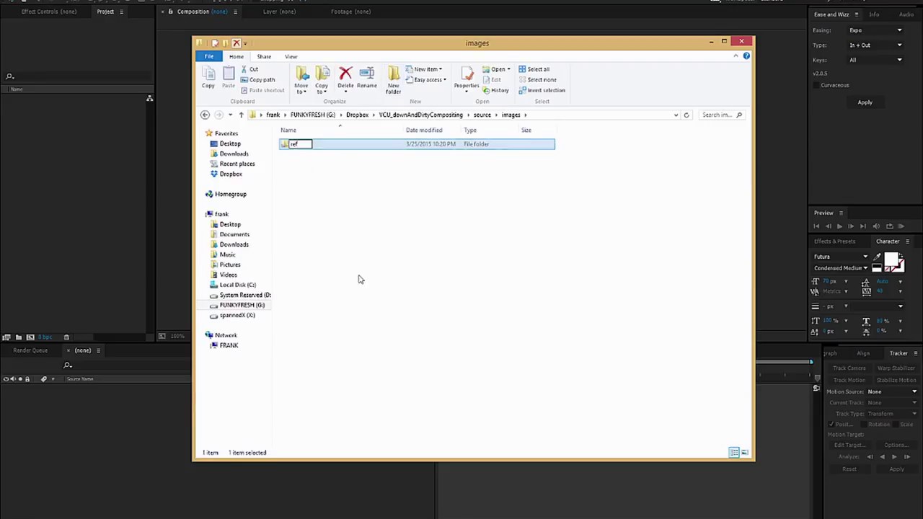
pyautogui.click(458, 203)
pyautogui.click(292, 146)
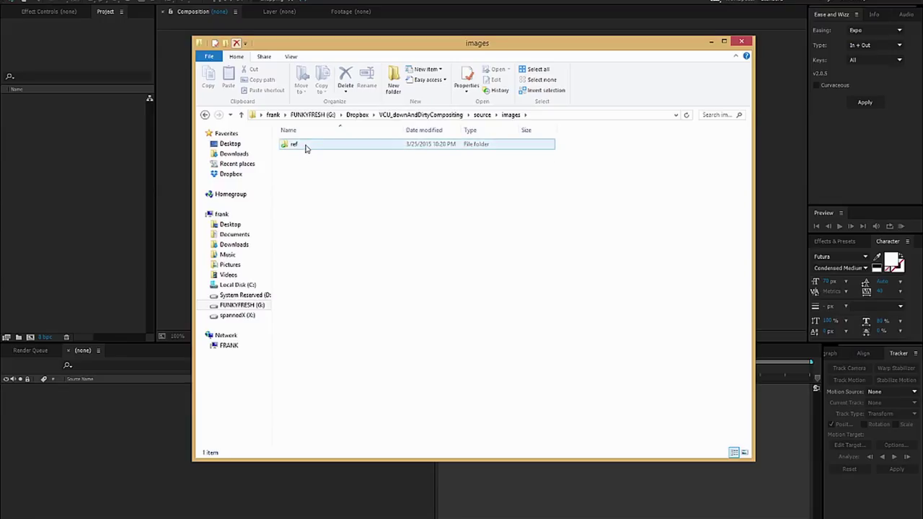
# Step: Return to source, open the video folder, and create a subfolder named scene in it
pyautogui.click(205, 115)
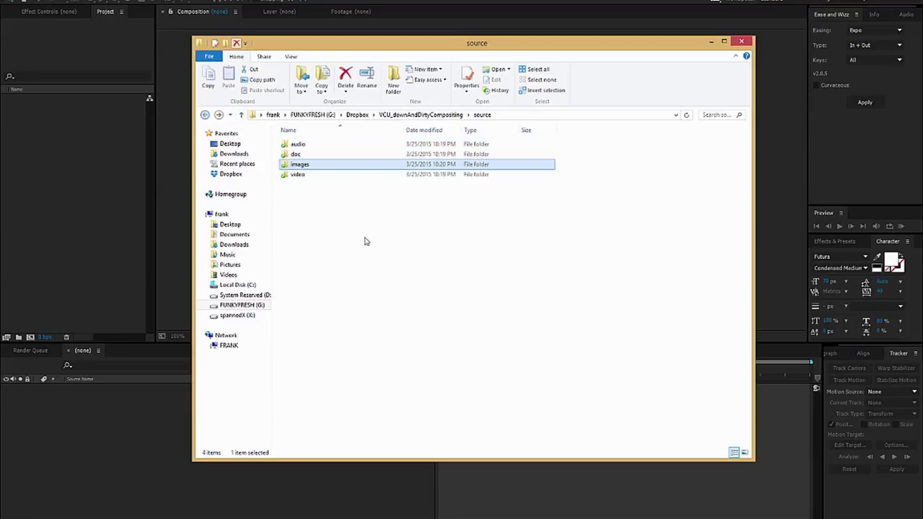
pyautogui.click(315, 182)
pyautogui.doubleClick(315, 175)
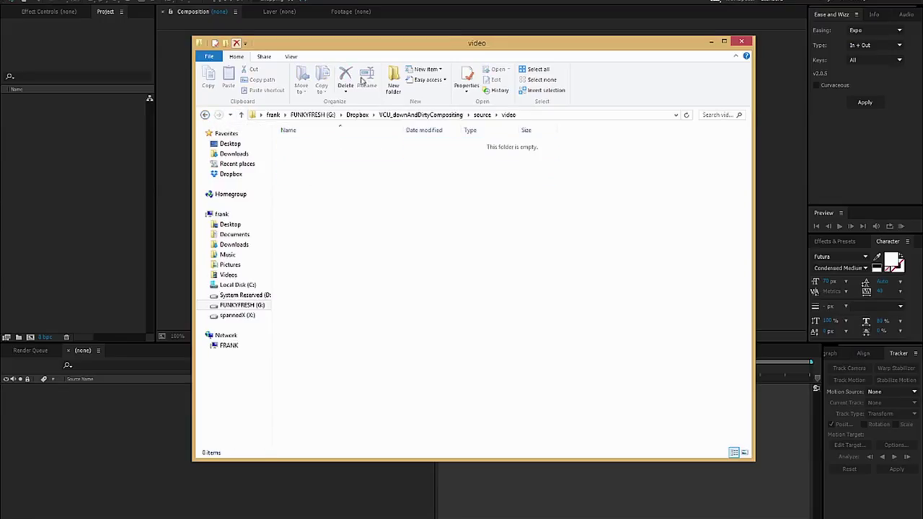
pyautogui.click(393, 76)
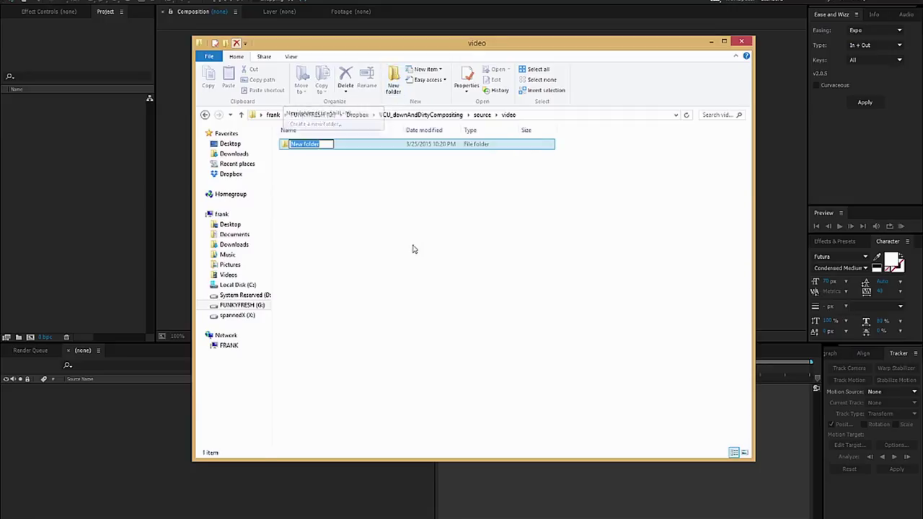
pyautogui.write('scee')
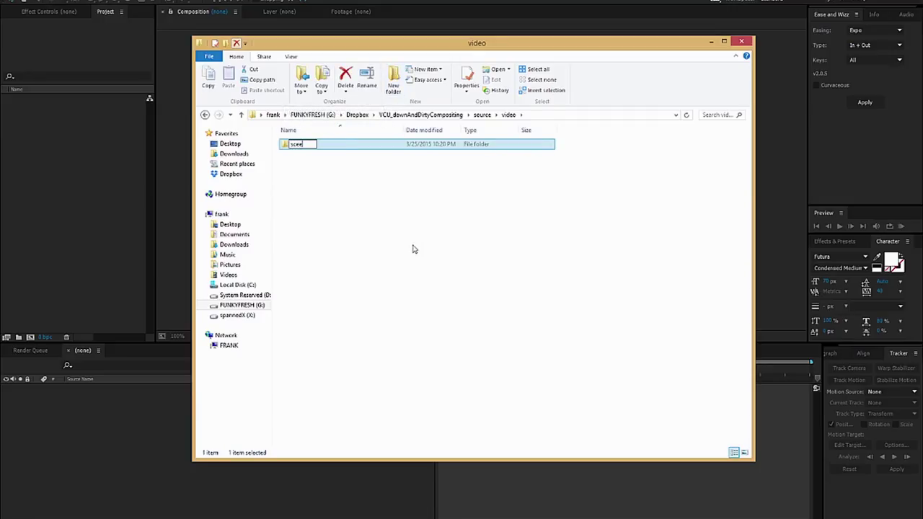
pyautogui.press('Return')
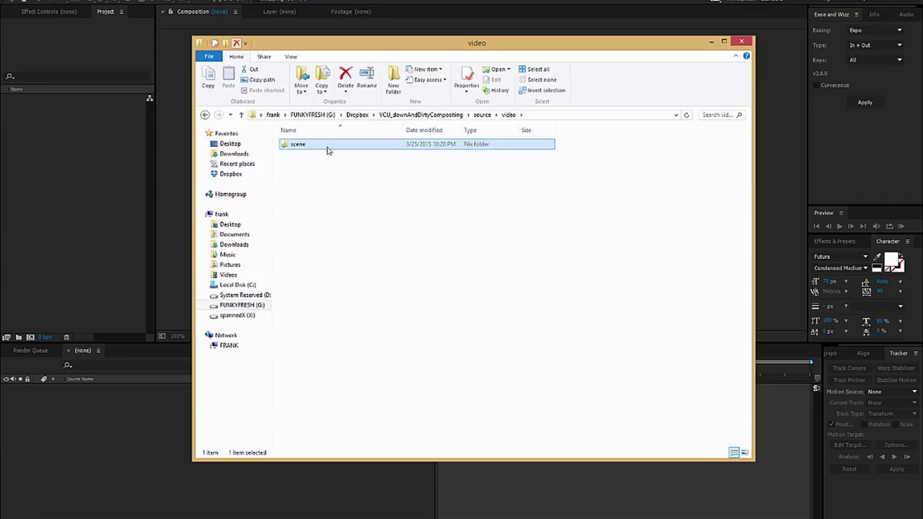
# Step: Go back up to the VCU_downAndDirtyCompositing folder and create a folder named AE beside source
pyautogui.moveTo(326, 144); pyautogui.dragTo(483, 116)
pyautogui.click(485, 116)
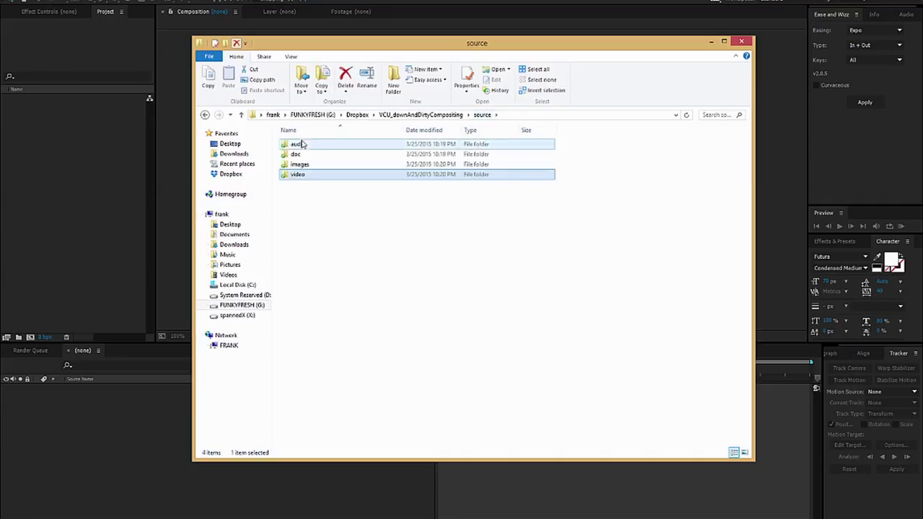
pyautogui.click(395, 233)
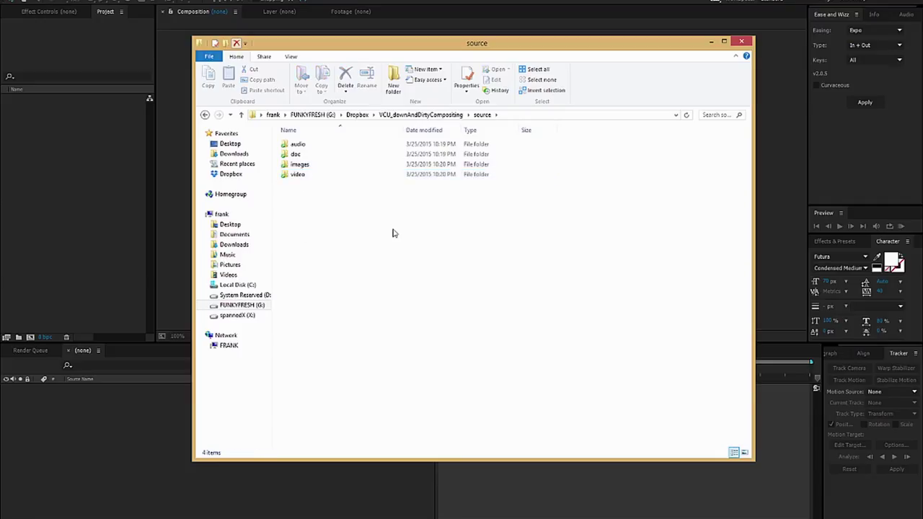
pyautogui.click(426, 118)
pyautogui.click(463, 332)
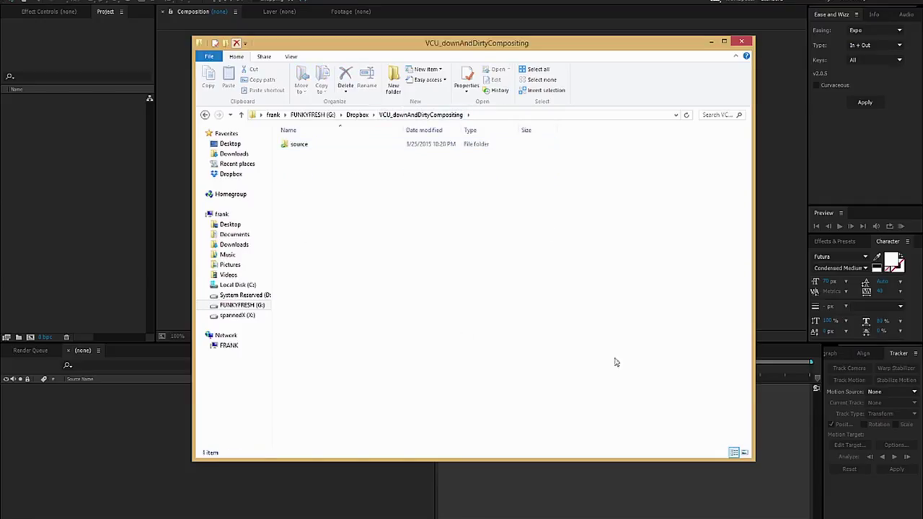
pyautogui.click(393, 83)
pyautogui.write('A')
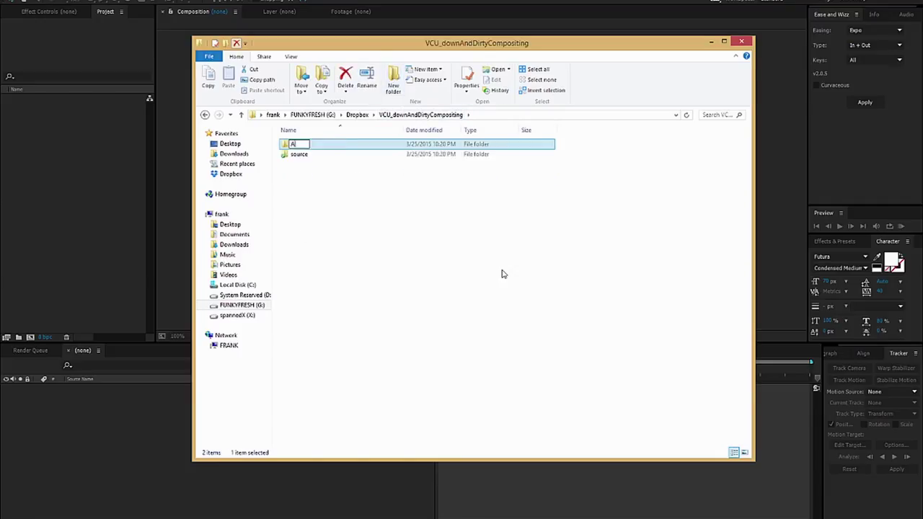
pyautogui.write('E')
pyautogui.press('Return')
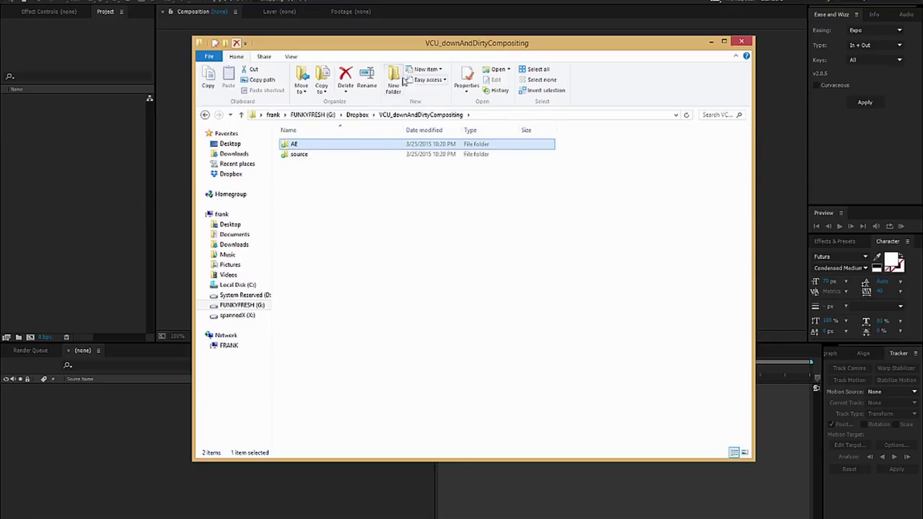
# Step: Create a folder named 3D beside AE and source, and open it
pyautogui.click(394, 83)
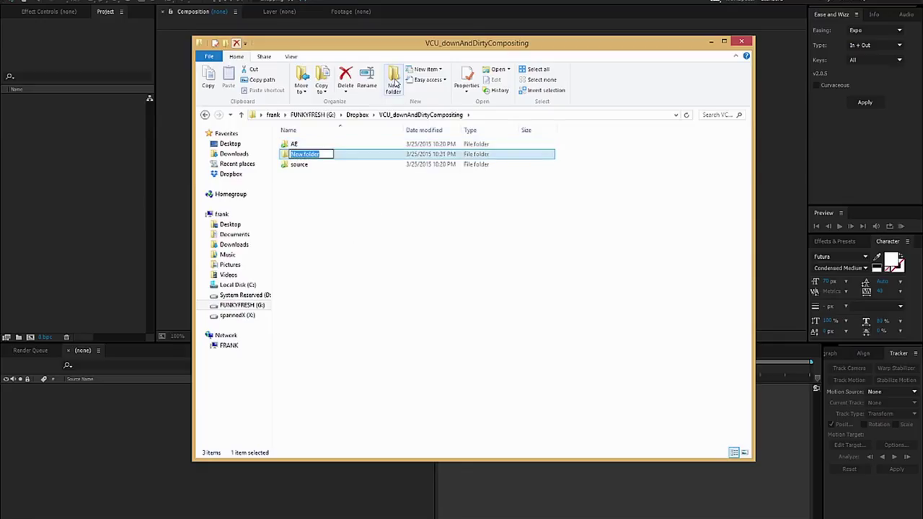
pyautogui.press('Return')
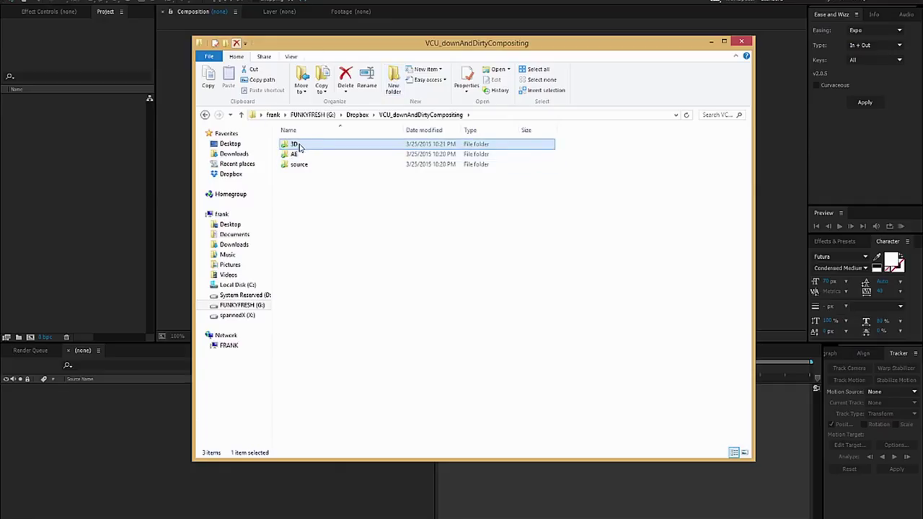
pyautogui.doubleClick(300, 147)
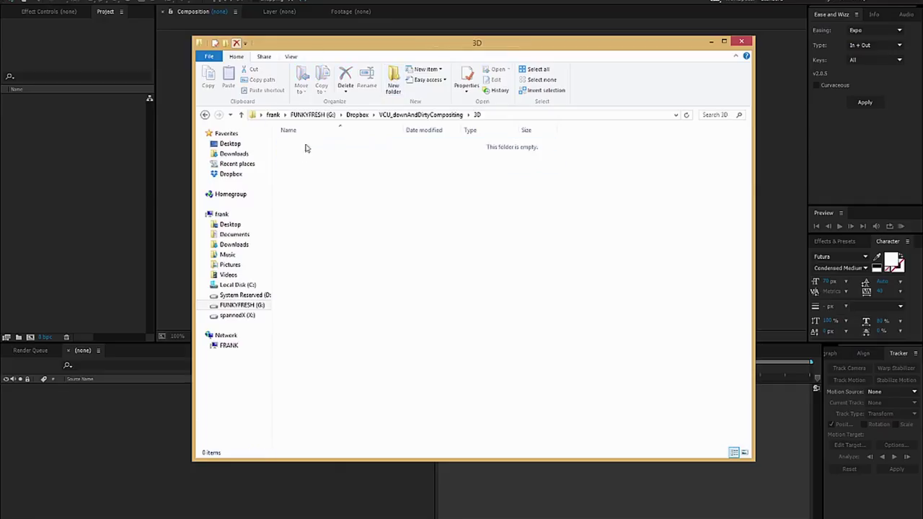
# Step: Create a subfolder named tex inside the 3D folder and return to the VCU_downAndDirtyCompositing folder
pyautogui.click(396, 85)
pyautogui.write('tex')
pyautogui.press('Return')
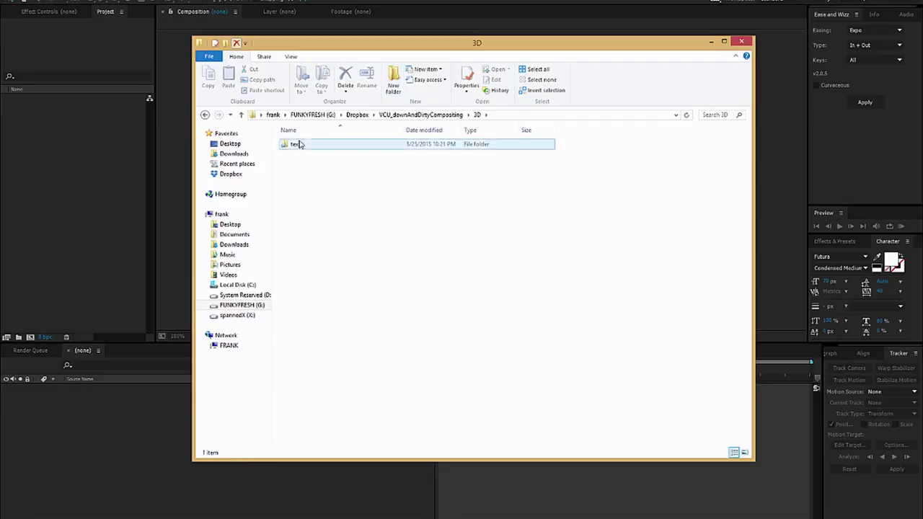
pyautogui.click(205, 114)
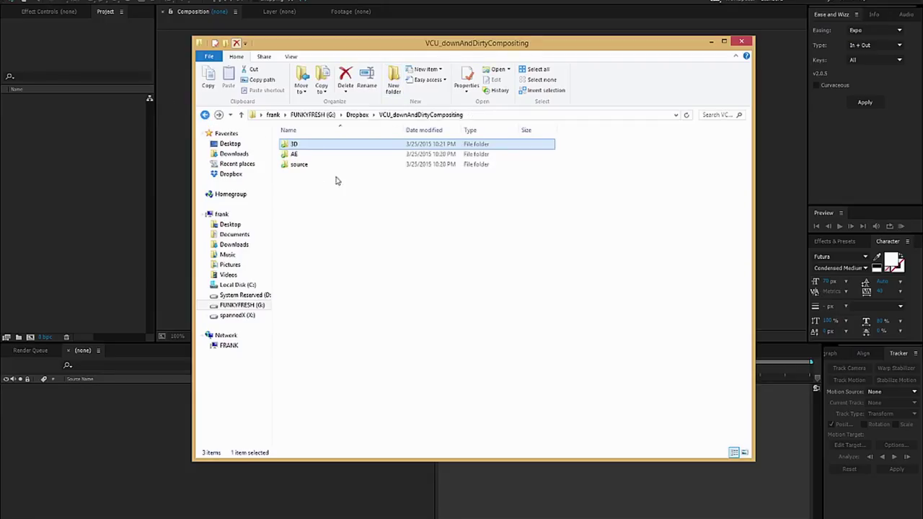
# Step: Look through the 3D and source folders, ending back in the VCU_downAndDirtyCompositing folder
pyautogui.click(219, 117)
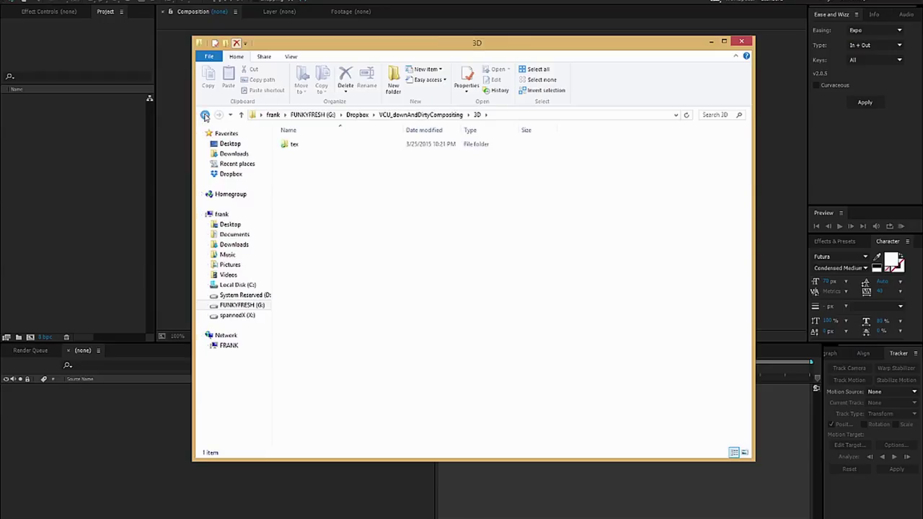
pyautogui.click(205, 116)
pyautogui.doubleClick(297, 164)
pyautogui.click(206, 115)
pyautogui.click(218, 114)
pyautogui.click(205, 115)
pyautogui.doubleClick(311, 145)
pyautogui.doubleClick(311, 147)
pyautogui.click(314, 149)
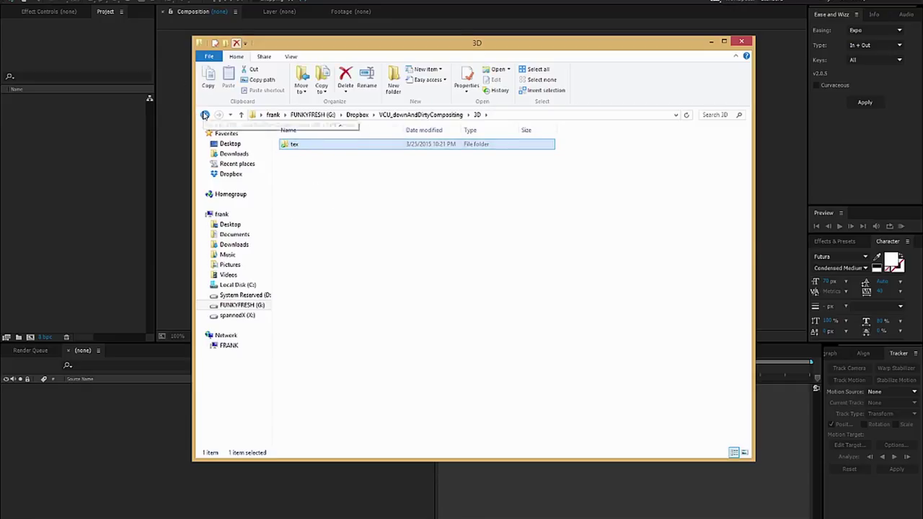
pyautogui.click(205, 115)
pyautogui.click(314, 205)
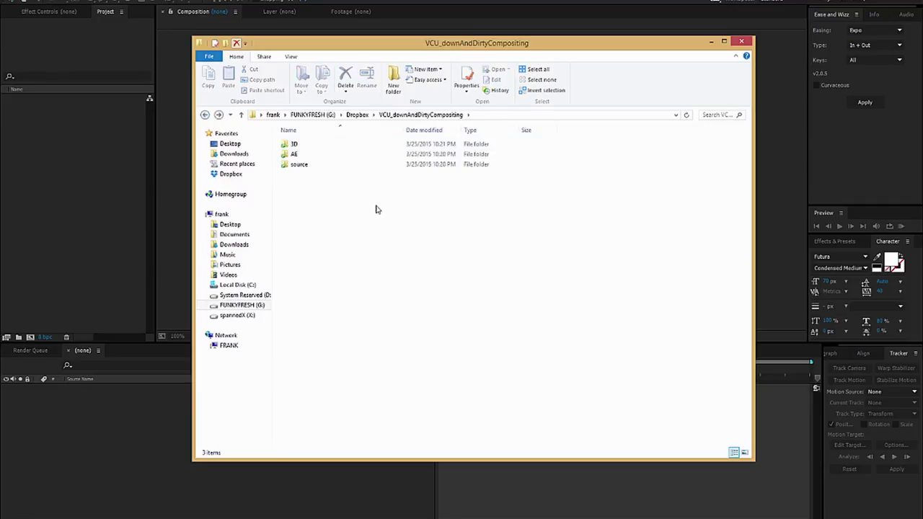
# Step: Open the AE folder, create a subfolder named preRender in it, and return to the project folder
pyautogui.doubleClick(300, 153)
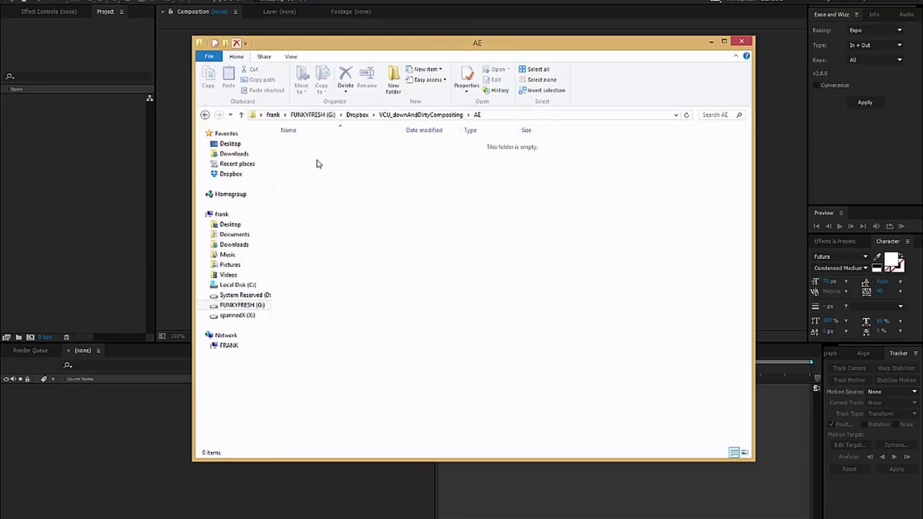
pyautogui.click(393, 81)
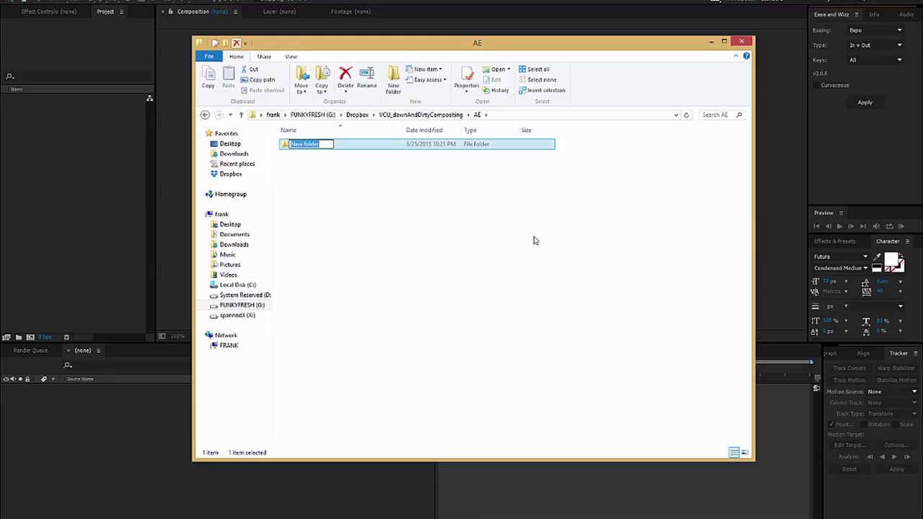
pyautogui.write('preRender')
pyautogui.press('Return')
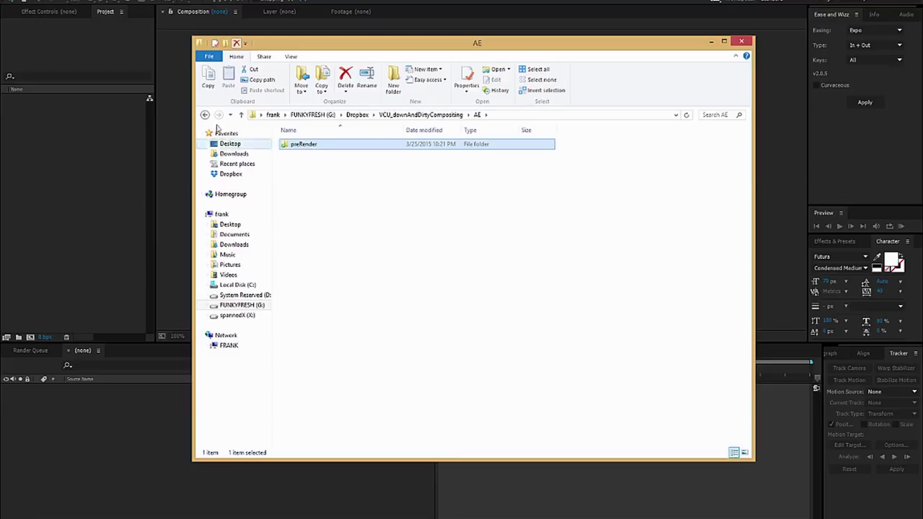
pyautogui.click(206, 116)
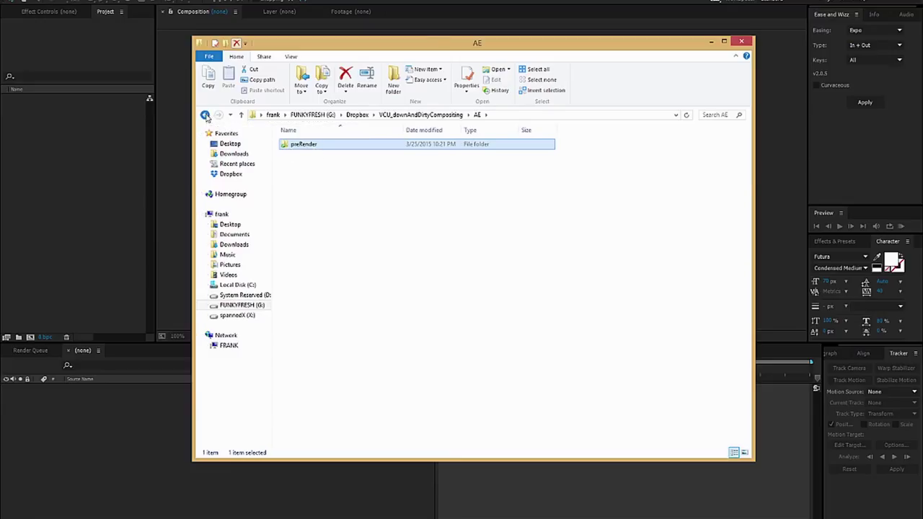
pyautogui.click(430, 293)
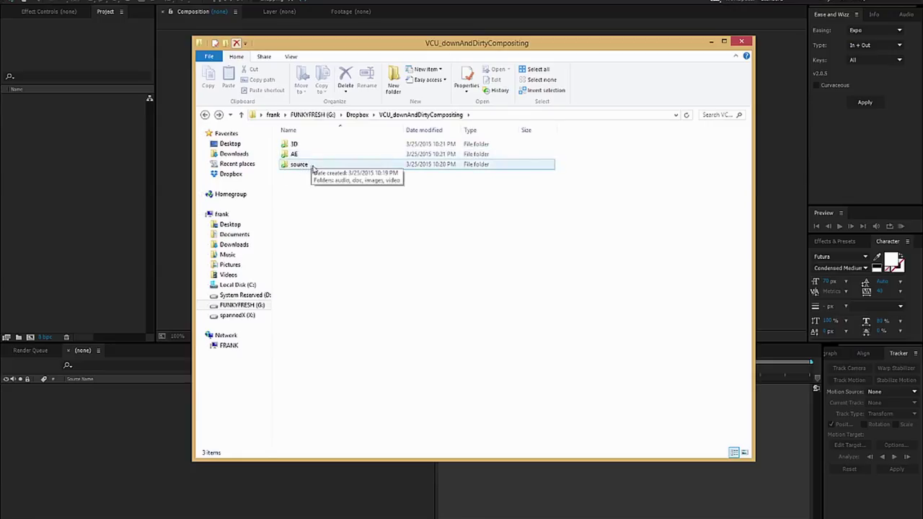
# Step: Create two folders named PSD and AI beside 3D, AE and source
pyautogui.hotkey('ctrl', 'shift', 'n')
pyautogui.write('PSD')
pyautogui.press('Return')
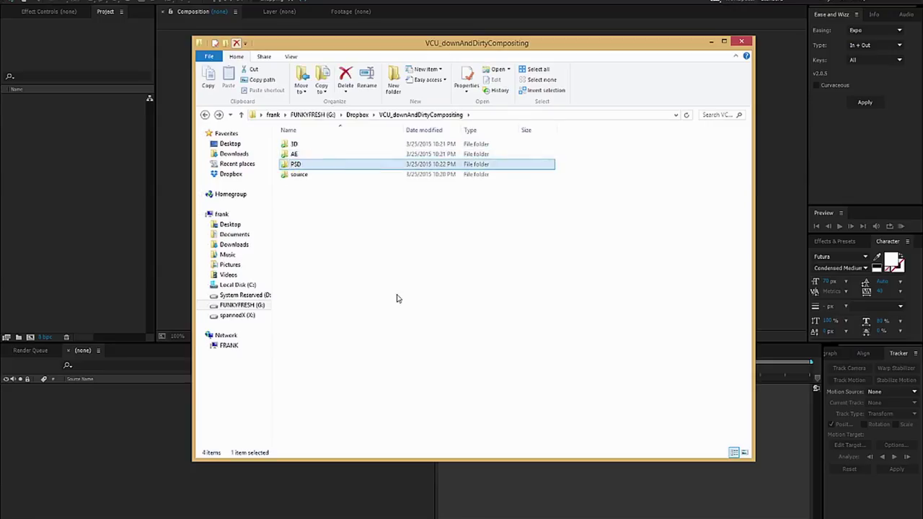
pyautogui.hotkey('ctrl', 'shift', 'n')
pyautogui.write('AI')
pyautogui.press('Return')
pyautogui.click(384, 236)
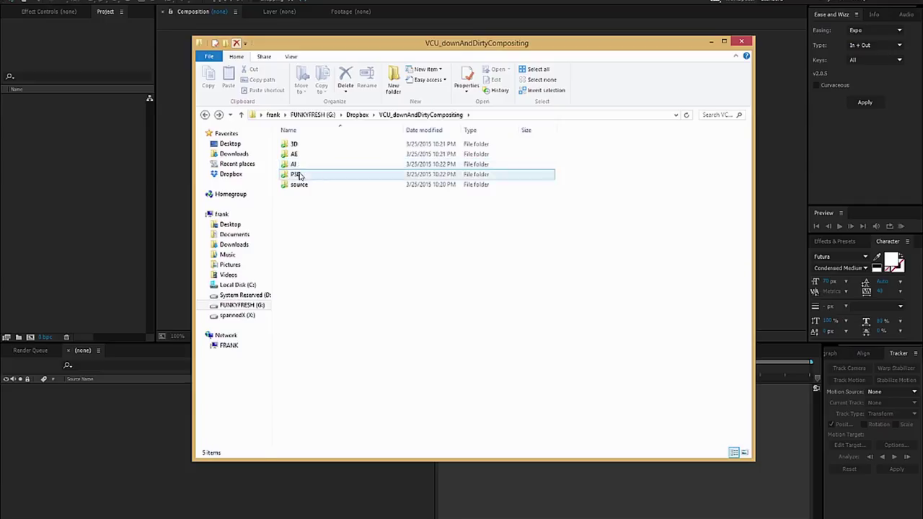
# Step: Look inside the PSD folder, return to the project folder, and inspect the AI and source folders
pyautogui.click(316, 177)
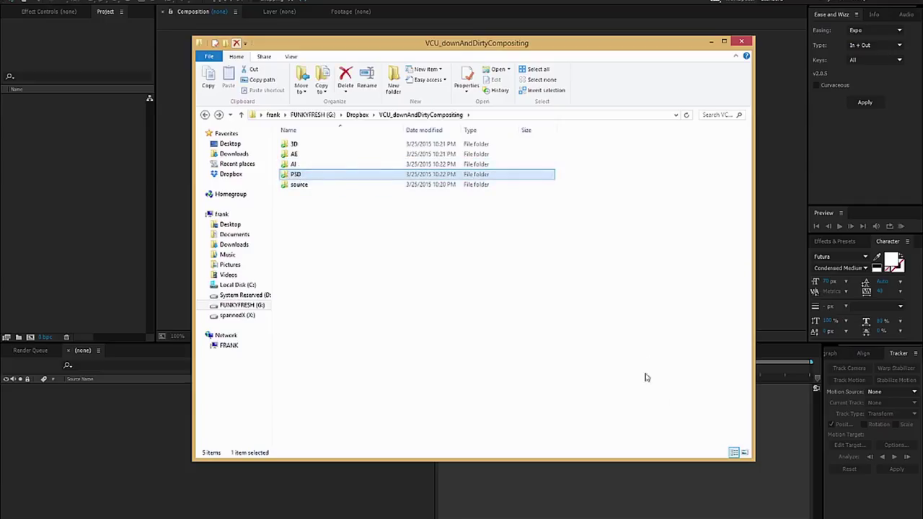
pyautogui.doubleClick(315, 177)
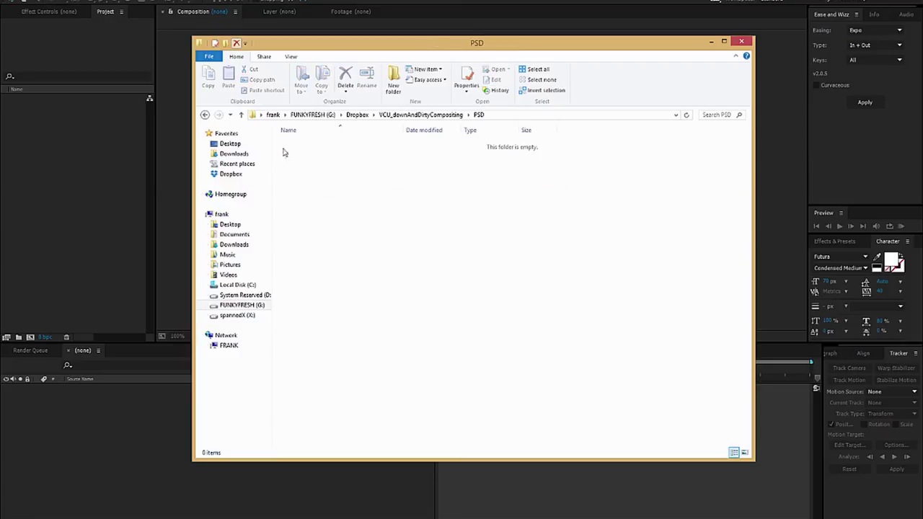
pyautogui.click(205, 115)
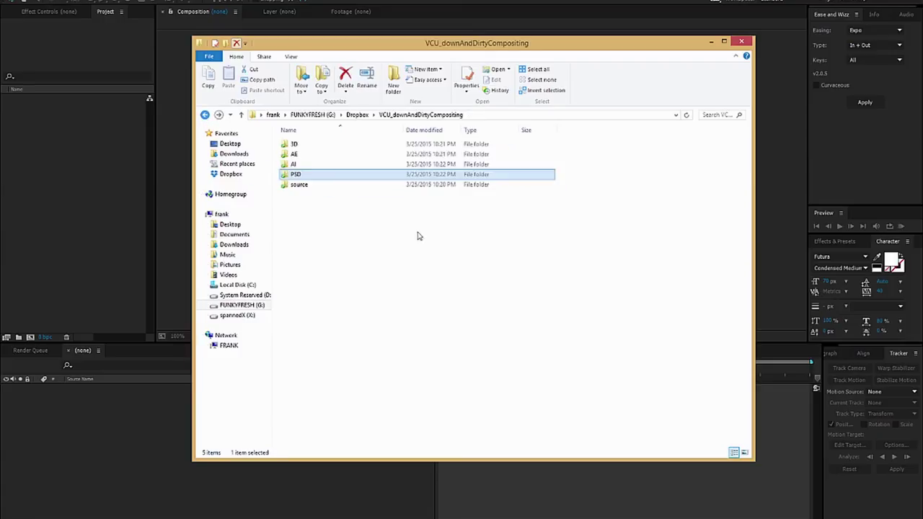
pyautogui.click(306, 166)
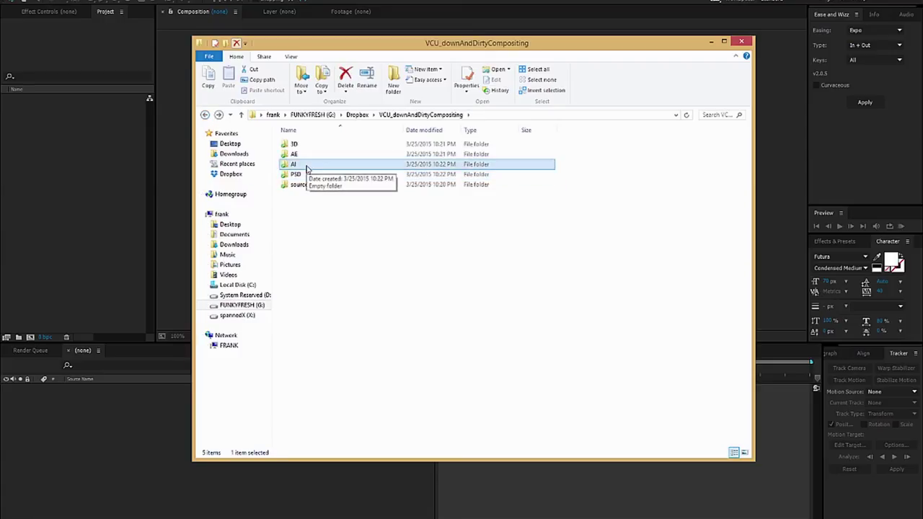
pyautogui.click(348, 226)
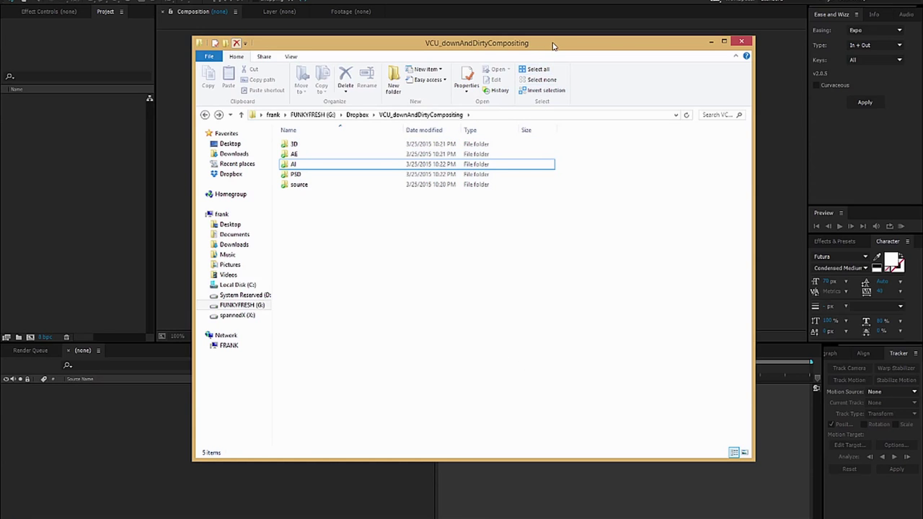
pyautogui.moveTo(551, 45); pyautogui.dragTo(529, 43)
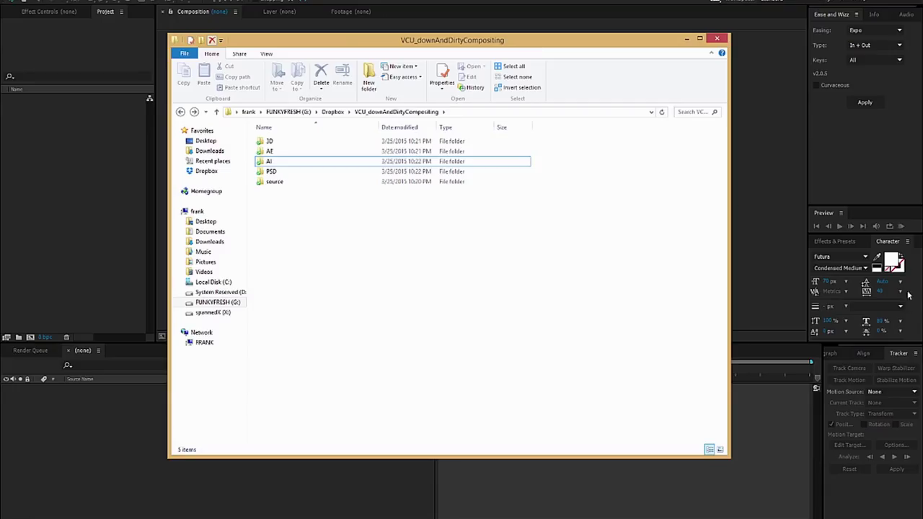
pyautogui.doubleClick(274, 182)
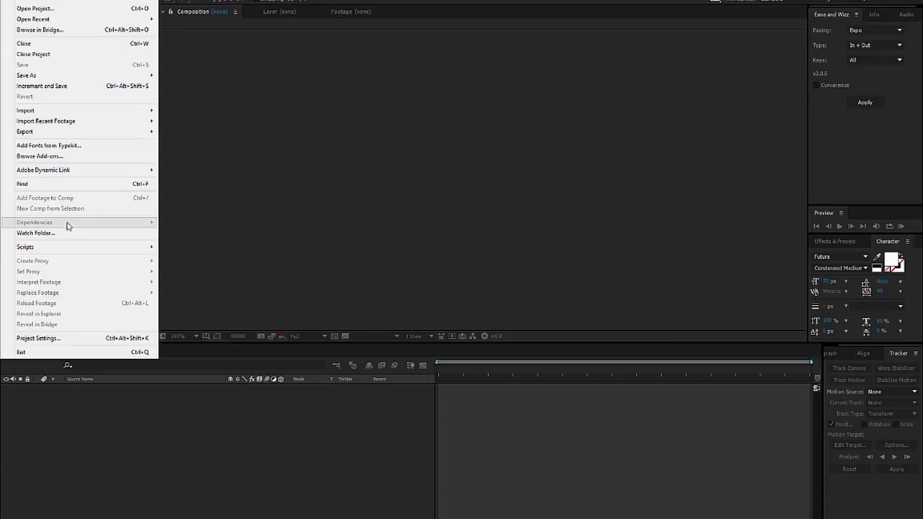
# Step: Switch to After Effects and add a new folder to the empty project
pyautogui.click(282, 233)
pyautogui.click(84, 178)
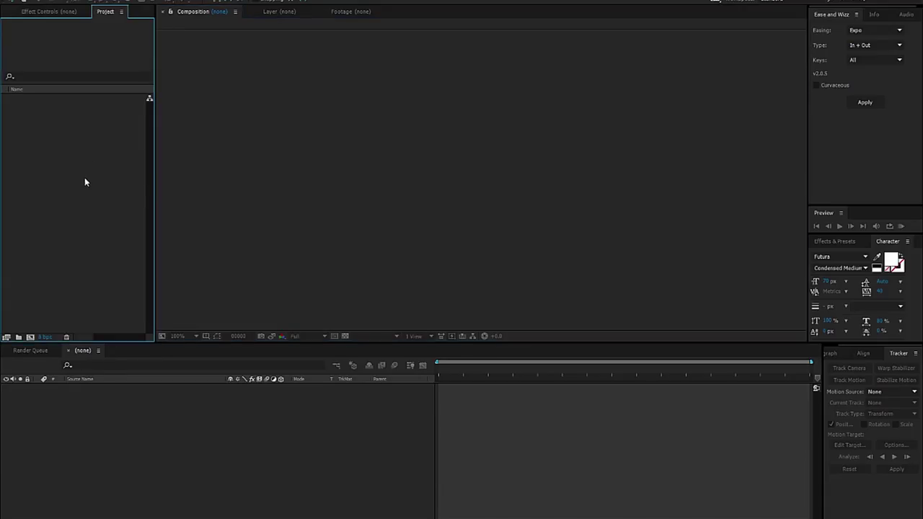
pyautogui.rightClick(56, 253)
pyautogui.click(78, 269)
pyautogui.press('Return')
# Step: Examine the Dependencies commands, including Collect Files, without running any of them
pyautogui.click(17, 6)
pyautogui.moveTo(70, 223)
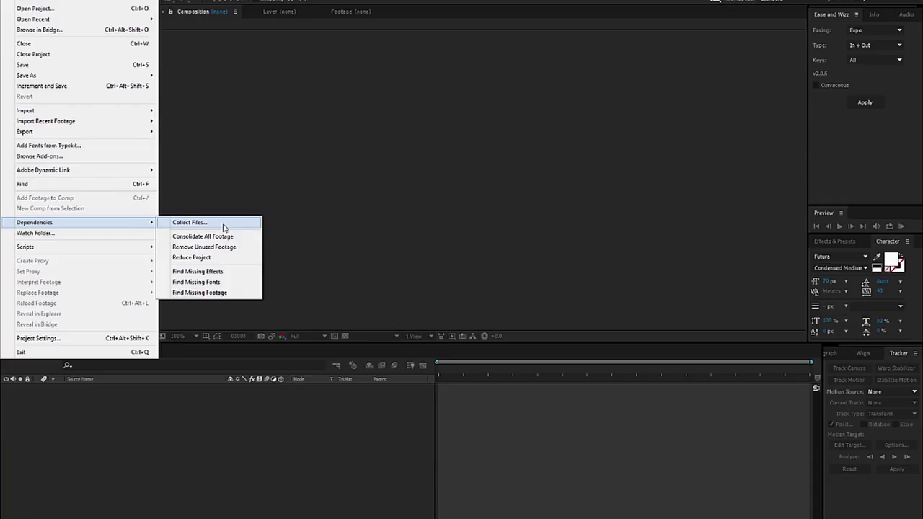
pyautogui.press('Escape')
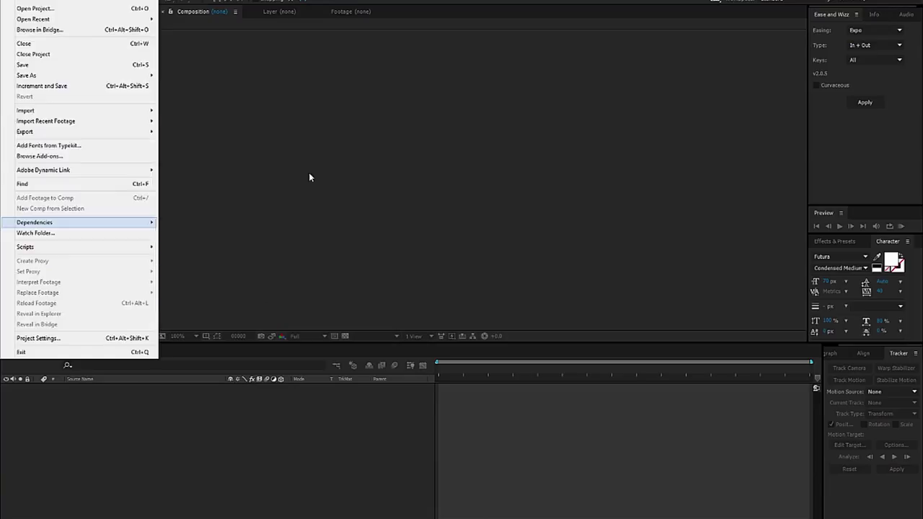
pyautogui.click(223, 185)
# Step: Rename the new project folder as source
pyautogui.click(33, 98)
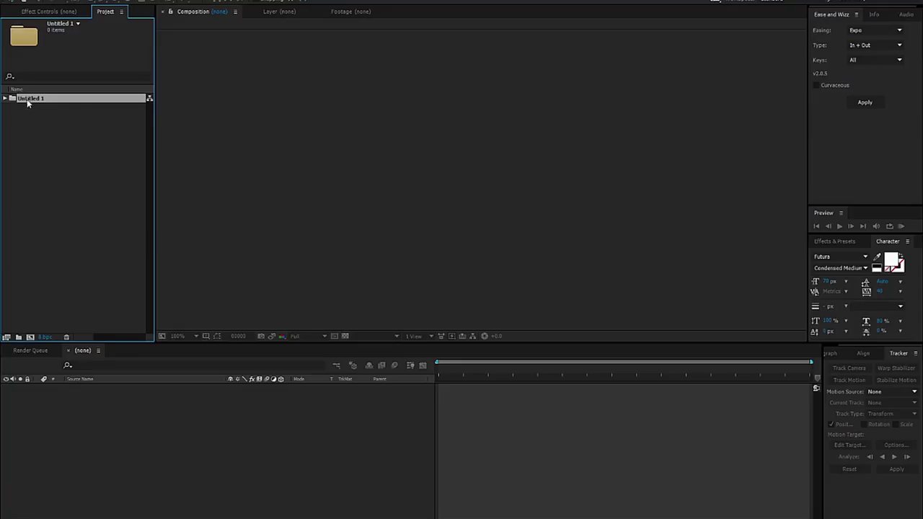
pyautogui.press('Return')
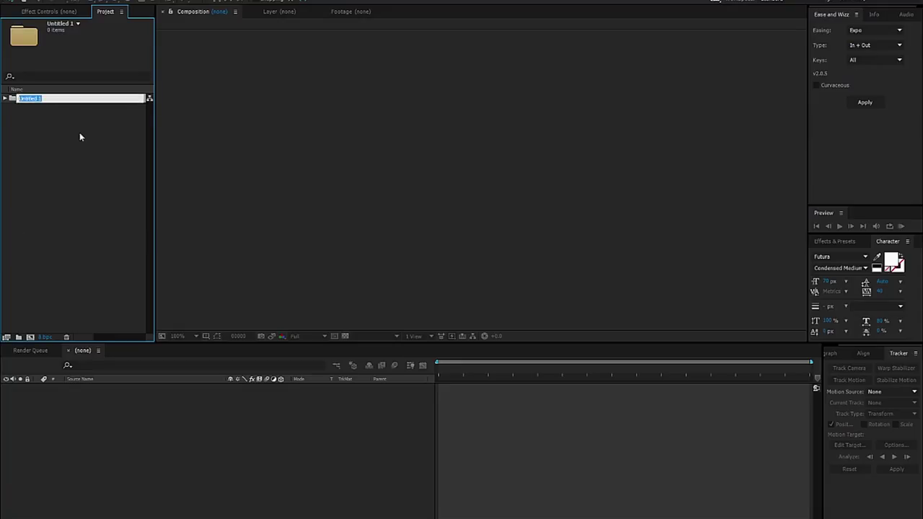
pyautogui.write('source')
pyautogui.press('Return')
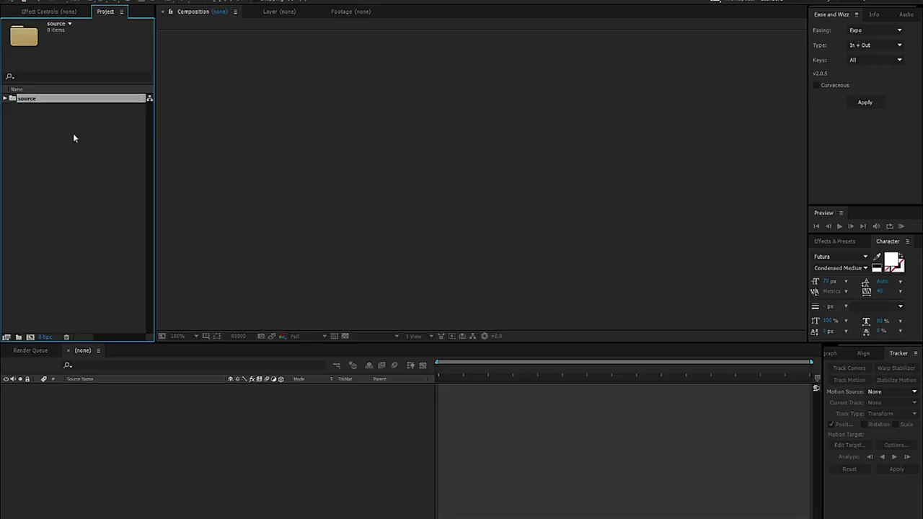
# Step: Create subfolders named video and images inside the project's source folder
pyautogui.click(18, 337)
pyautogui.write('video')
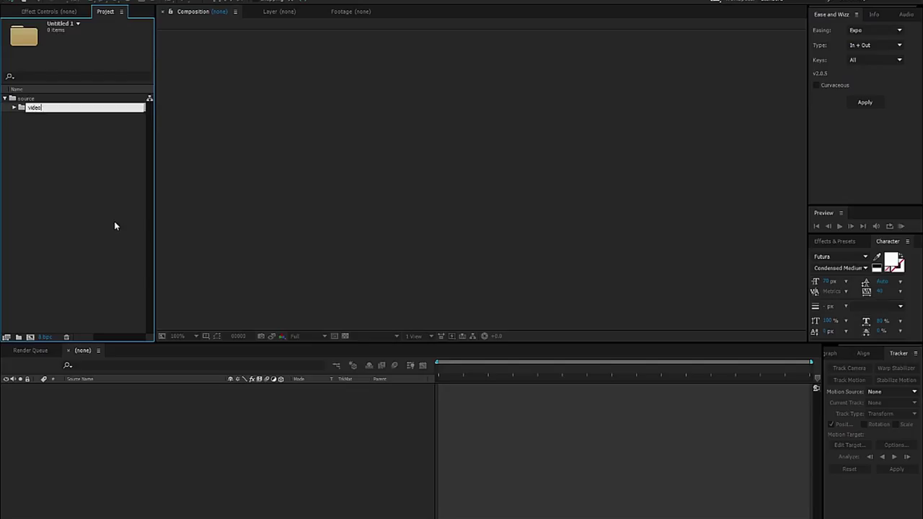
pyautogui.press('Return')
pyautogui.click(26, 99)
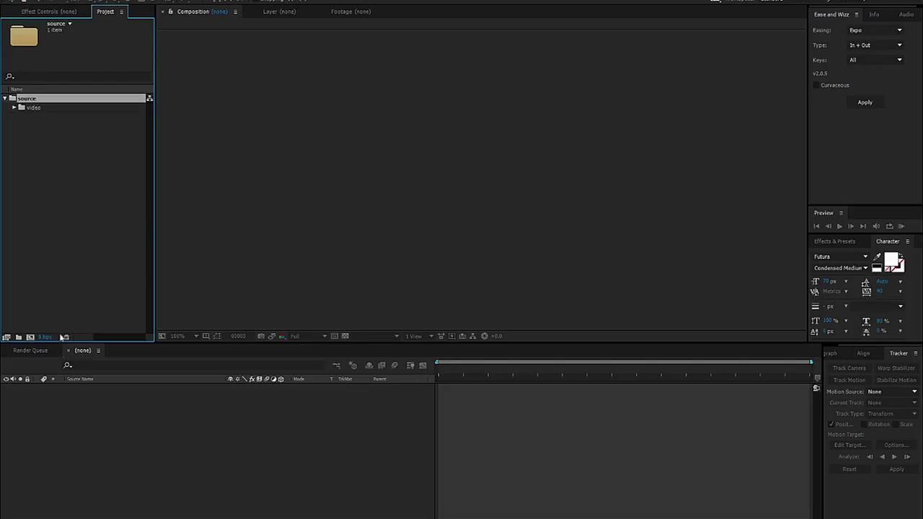
pyautogui.click(18, 337)
pyautogui.write('Images')
pyautogui.press('Return')
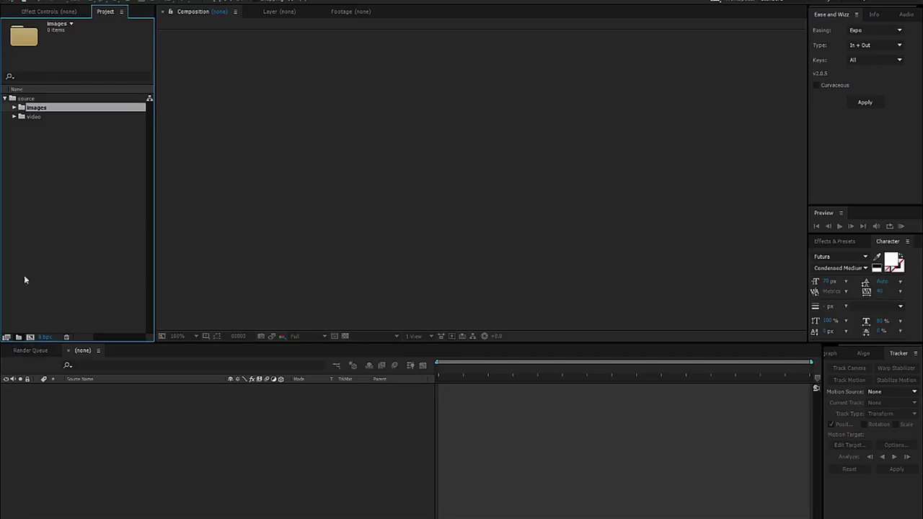
# Step: Create a subfolder named 3D inside source, beside images and video
pyautogui.click(26, 99)
pyautogui.click(18, 337)
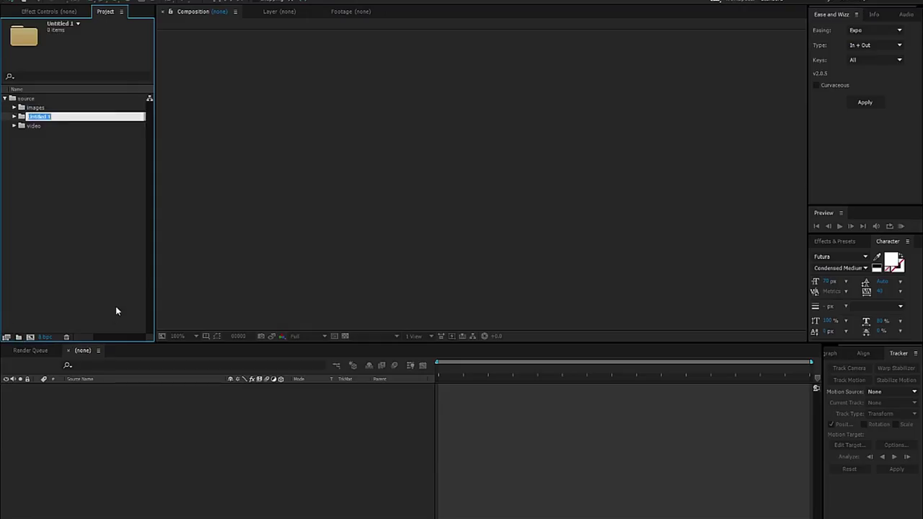
pyautogui.write('3D')
pyautogui.press('Return')
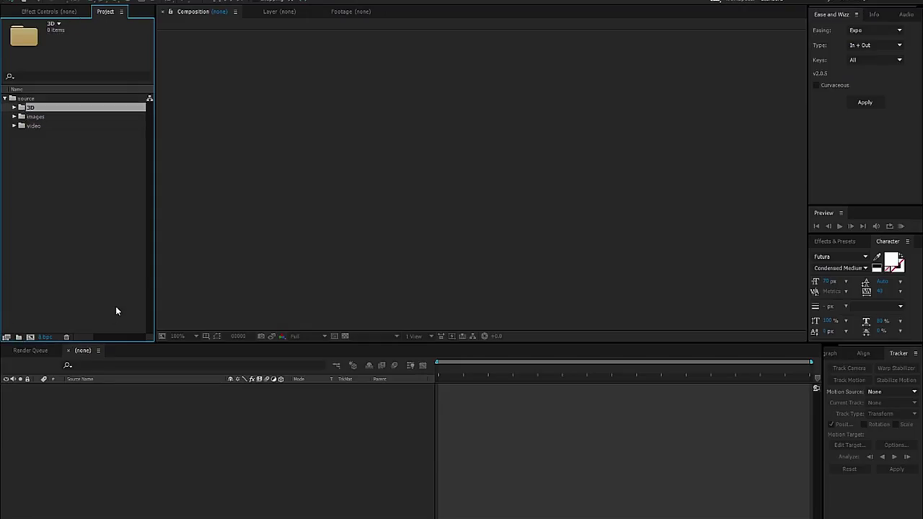
# Step: Create a subfolder inside source, correct its name to audio, and reselect the source folder
pyautogui.click(27, 98)
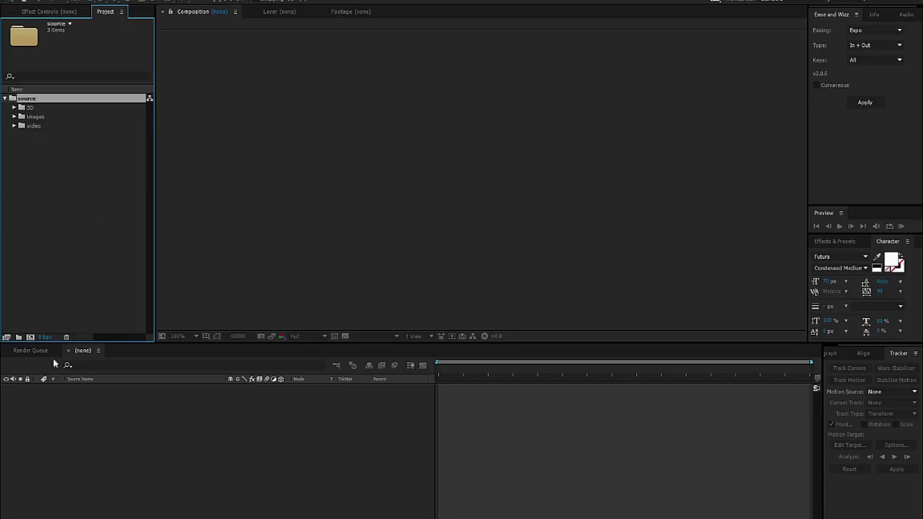
pyautogui.click(18, 337)
pyautogui.write('aduio')
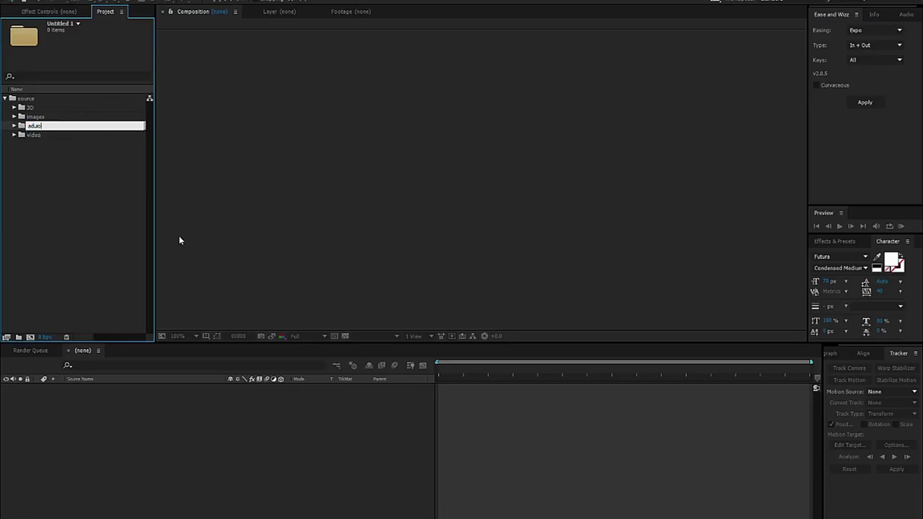
pyautogui.press('Return')
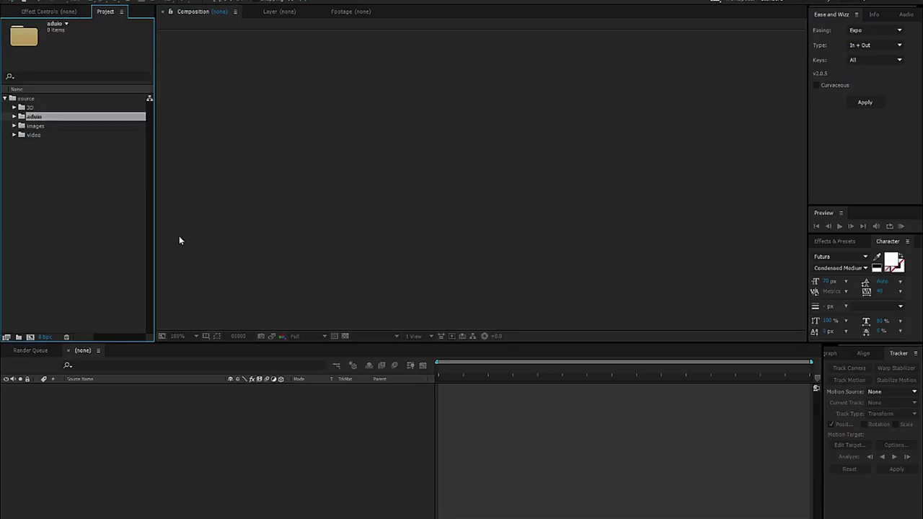
pyautogui.click(29, 116)
pyautogui.write('audio')
pyautogui.press('Return')
pyautogui.click(11, 163)
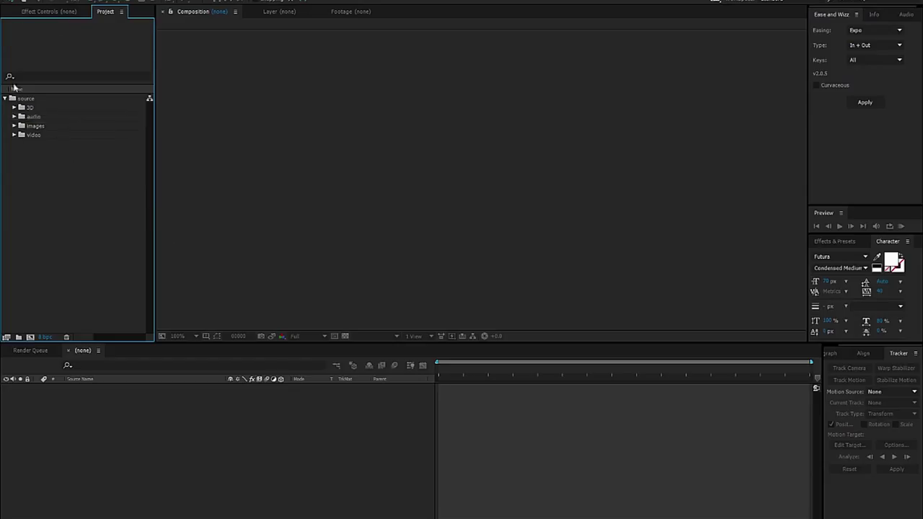
pyautogui.click(18, 98)
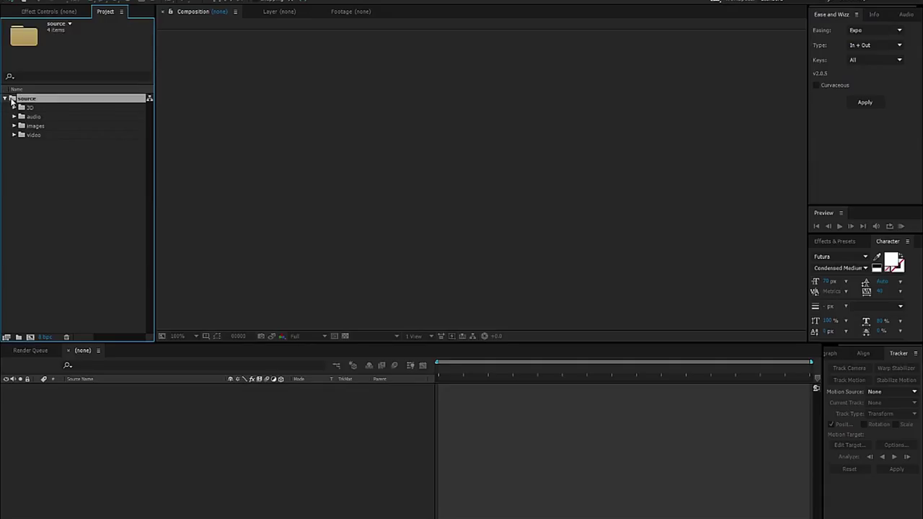
# Step: Create a new top-level project folder named scene1, outside the source folder
pyautogui.click(25, 272)
pyautogui.click(18, 336)
pyautogui.write('scene1')
pyautogui.press('Return')
# Step: Duplicate the source folder with its four subfolders and move the copy into scene1
pyautogui.click(13, 109)
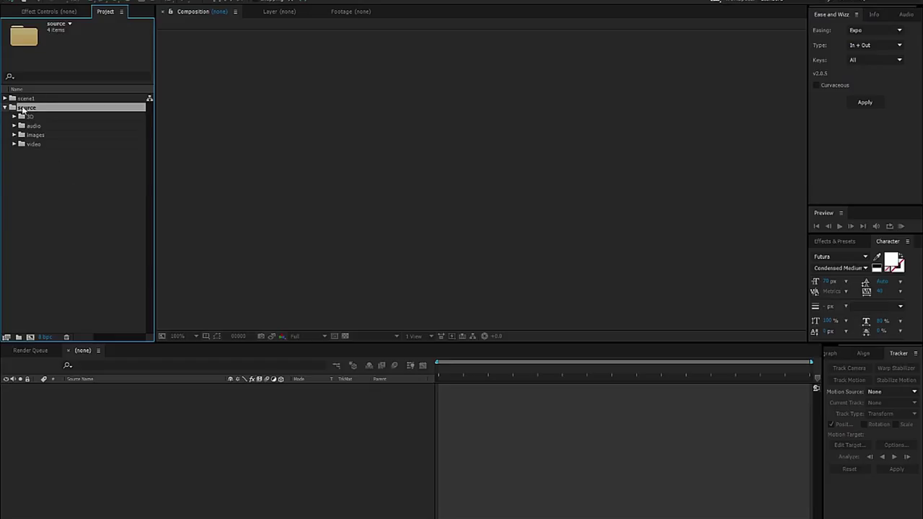
pyautogui.click(32, 150)
pyautogui.click(20, 146)
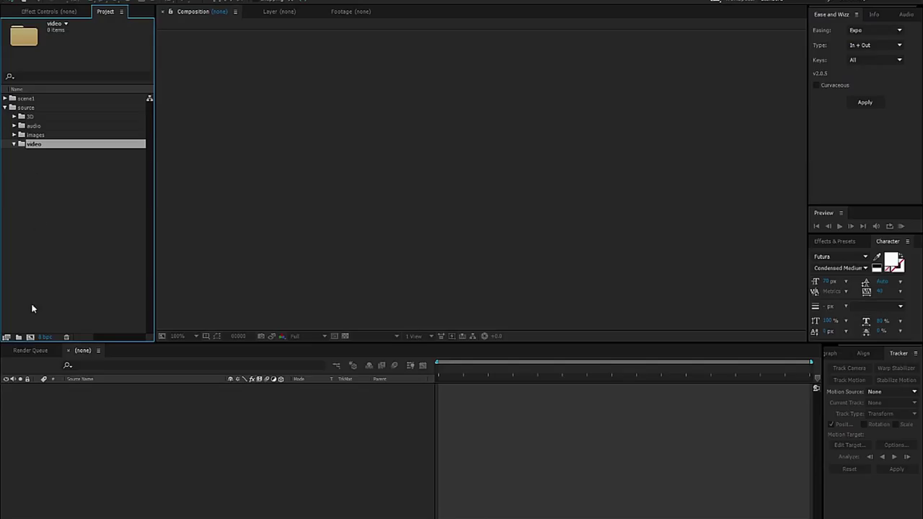
pyautogui.click(14, 145)
pyautogui.click(17, 108)
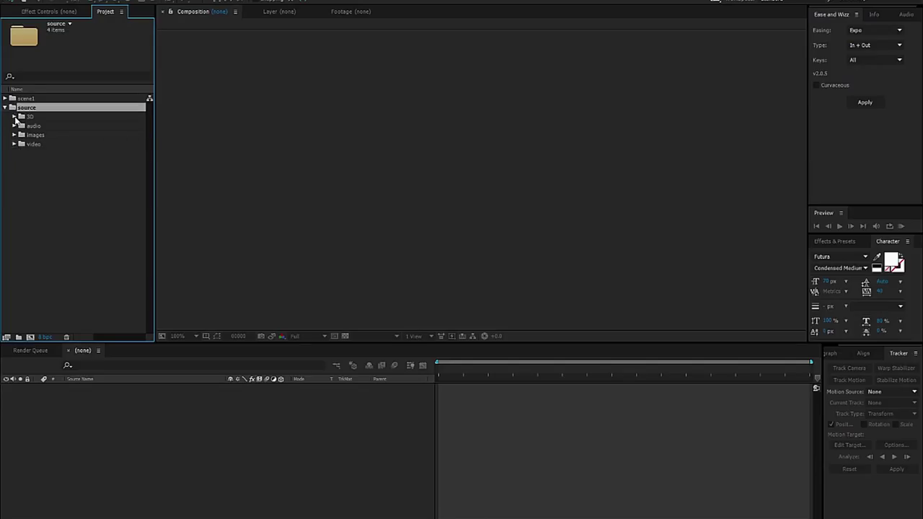
pyautogui.hotkey('ctrl', 'd')
pyautogui.moveTo(10, 152); pyautogui.dragTo(12, 99)
pyautogui.click(5, 107)
pyautogui.click(5, 98)
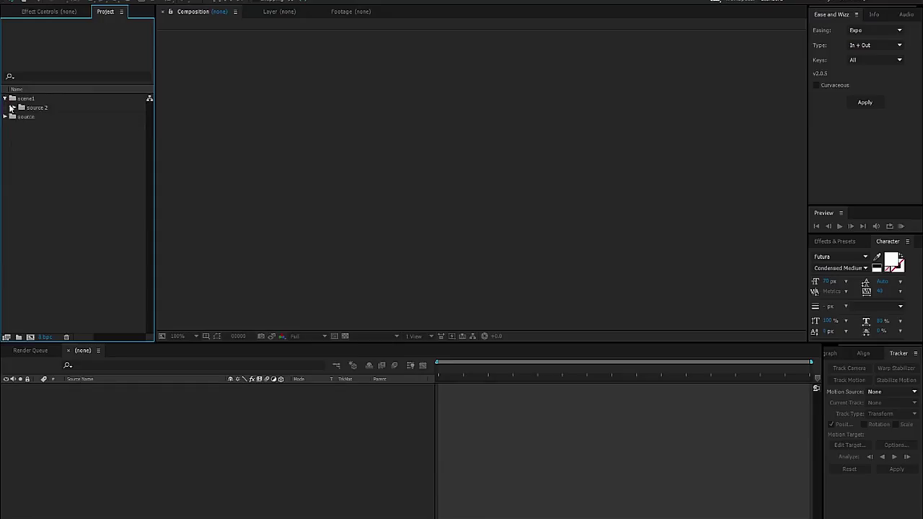
# Step: Rename the duplicated folder inside scene1 as source
pyautogui.click(34, 111)
pyautogui.press('Return')
pyautogui.write('source')
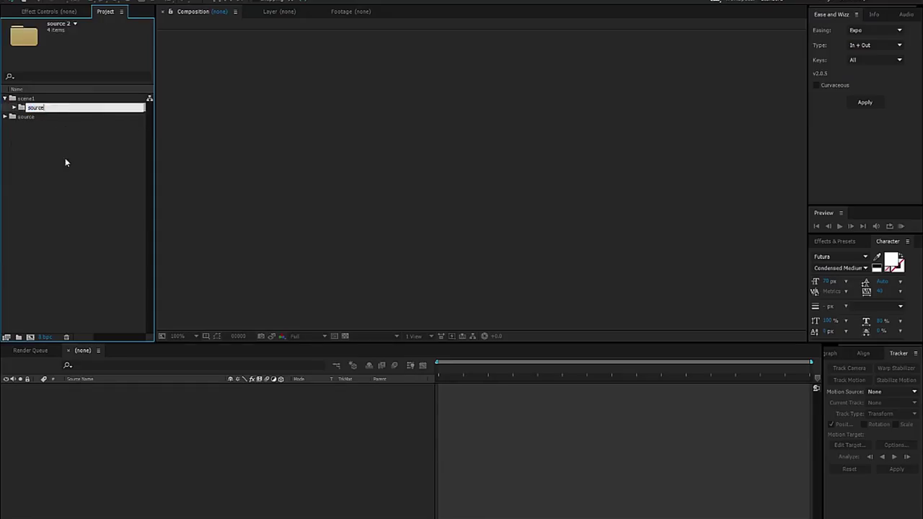
pyautogui.click(66, 161)
# Step: Delete the original top-level source folder along with its contents
pyautogui.click(28, 117)
pyautogui.press('Delete')
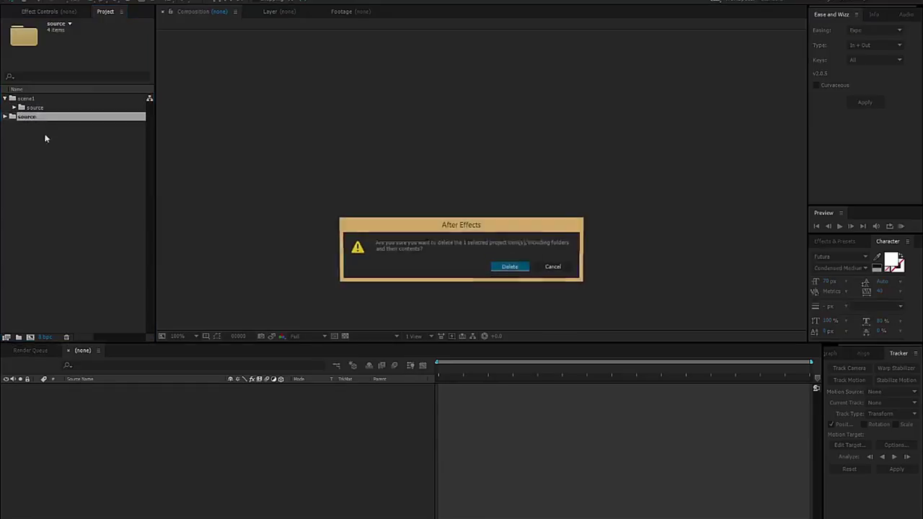
pyautogui.click(511, 267)
# Step: Duplicate the scene1 folder and expand the source folders in both scenes to show their subfolders
pyautogui.click(26, 99)
pyautogui.hotkey('ctrl', 'd')
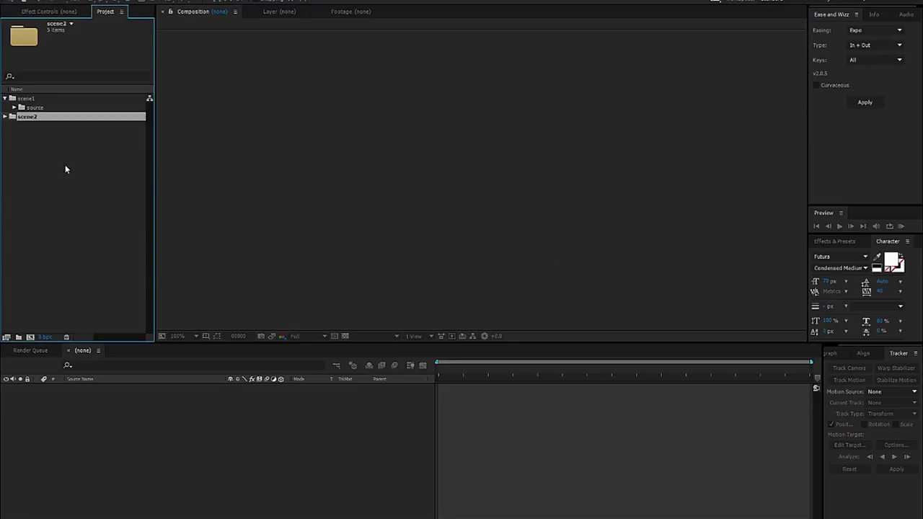
pyautogui.click(33, 132)
pyautogui.click(14, 108)
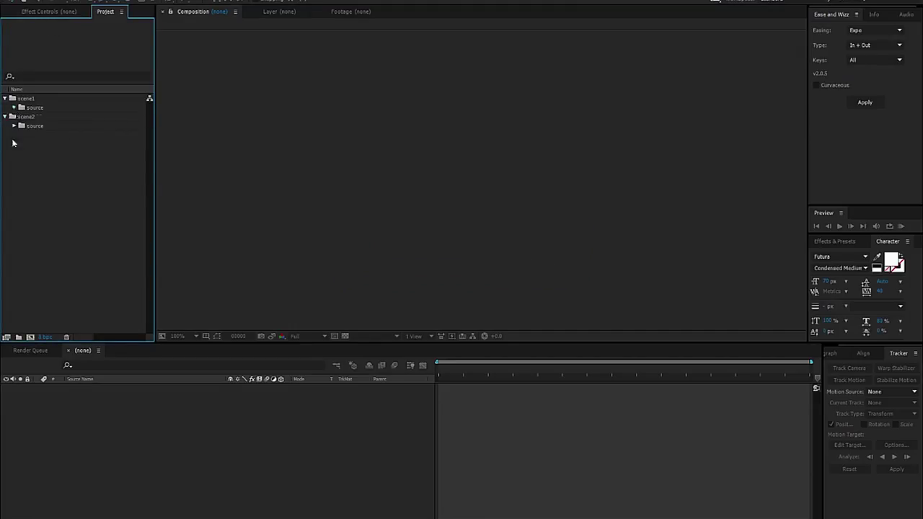
pyautogui.click(14, 163)
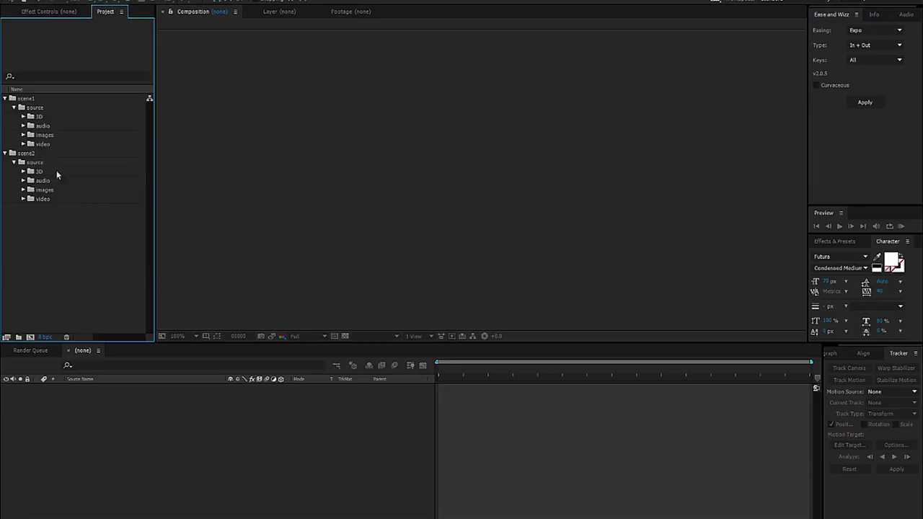
pyautogui.click(26, 98)
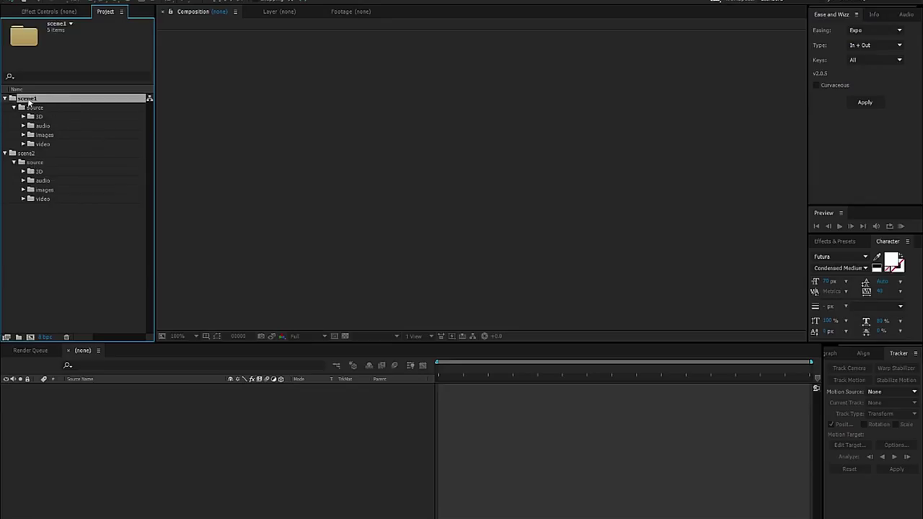
pyautogui.click(49, 300)
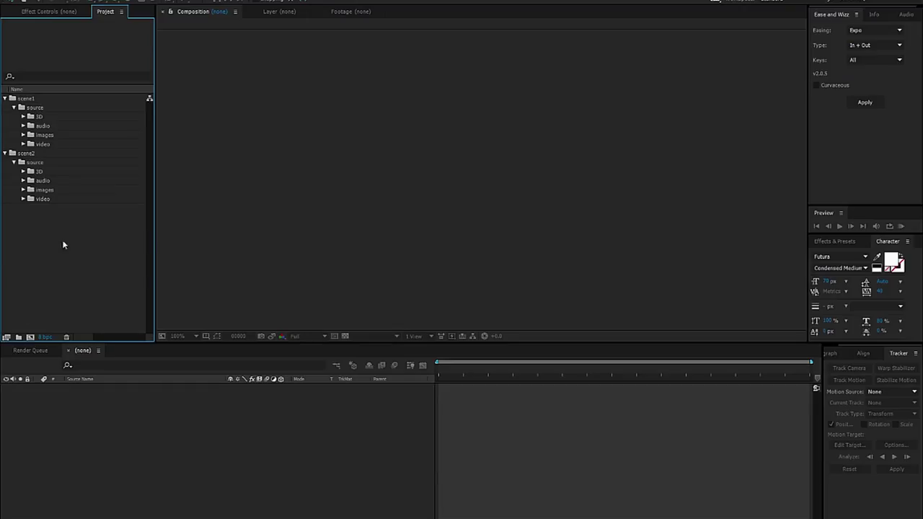
pyautogui.click(33, 189)
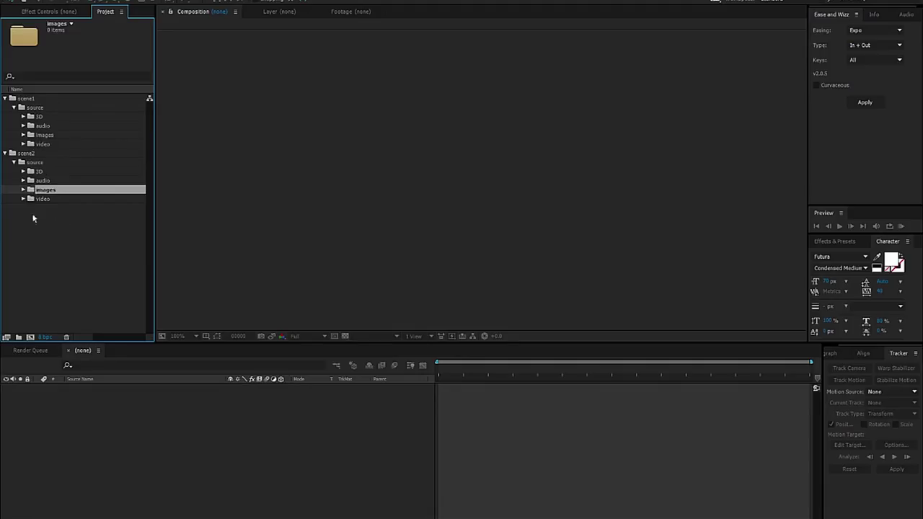
pyautogui.click(40, 137)
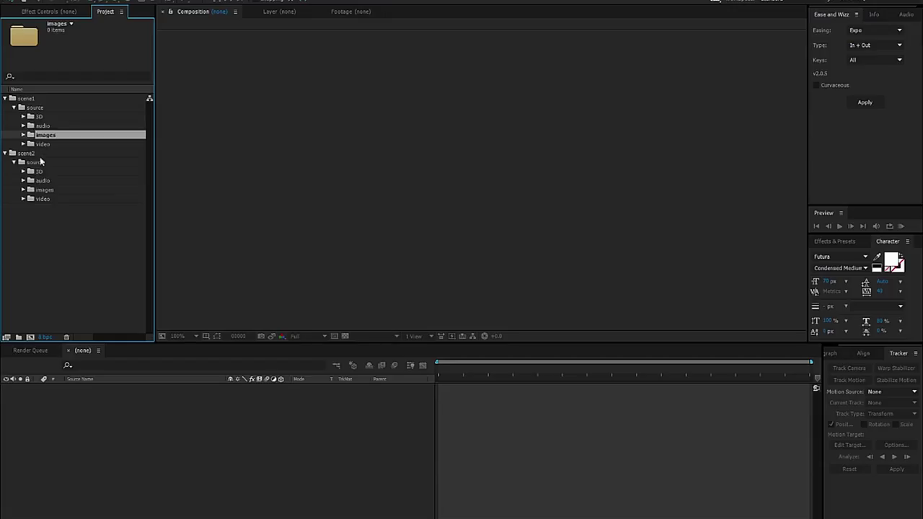
pyautogui.click(24, 135)
pyautogui.click(23, 135)
pyautogui.click(43, 231)
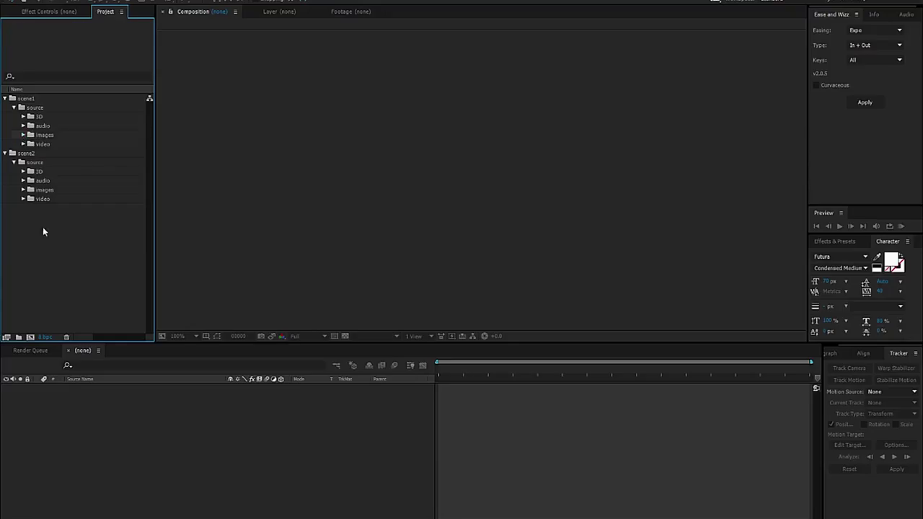
# Step: Delete the scene2 folder and its contents from the project
pyautogui.click(14, 155)
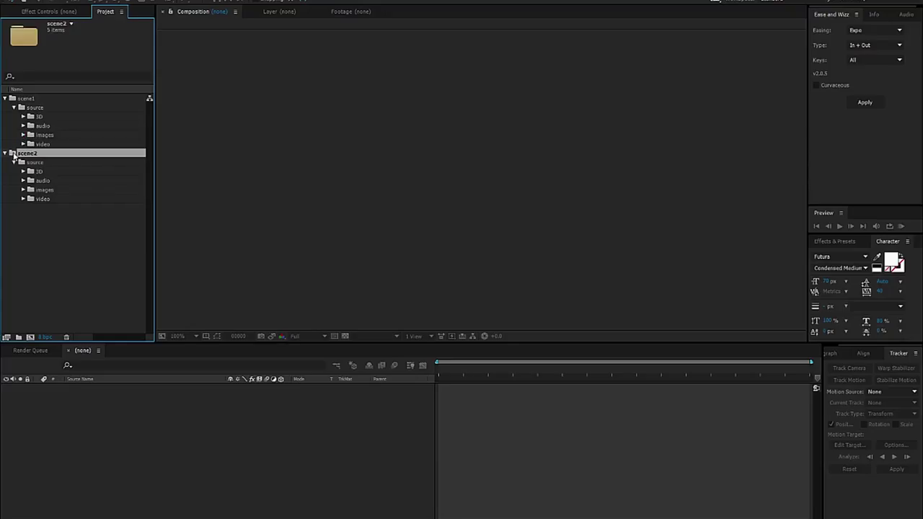
pyautogui.press('Delete')
pyautogui.click(514, 267)
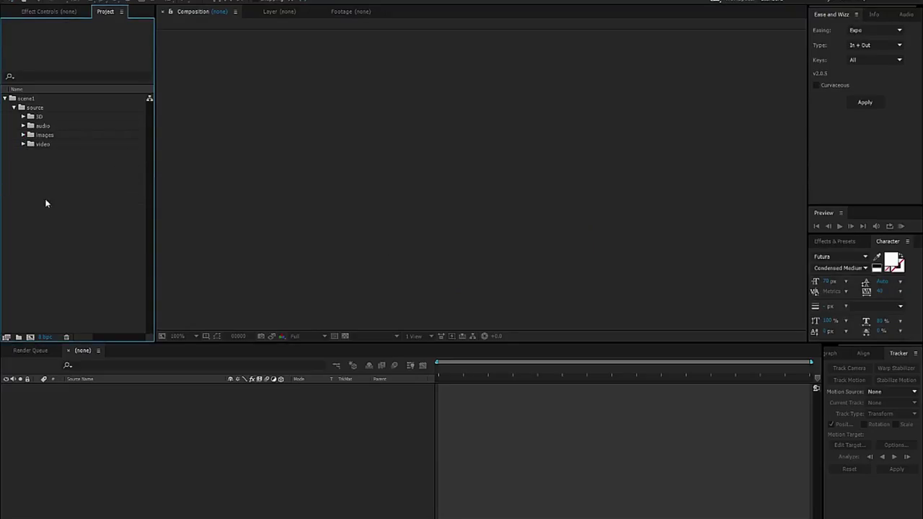
# Step: Start Save As for the project and browse to the AE folder inside Dropbox's VCU_downAndDirtyCompositing folder
pyautogui.click(10, 0)
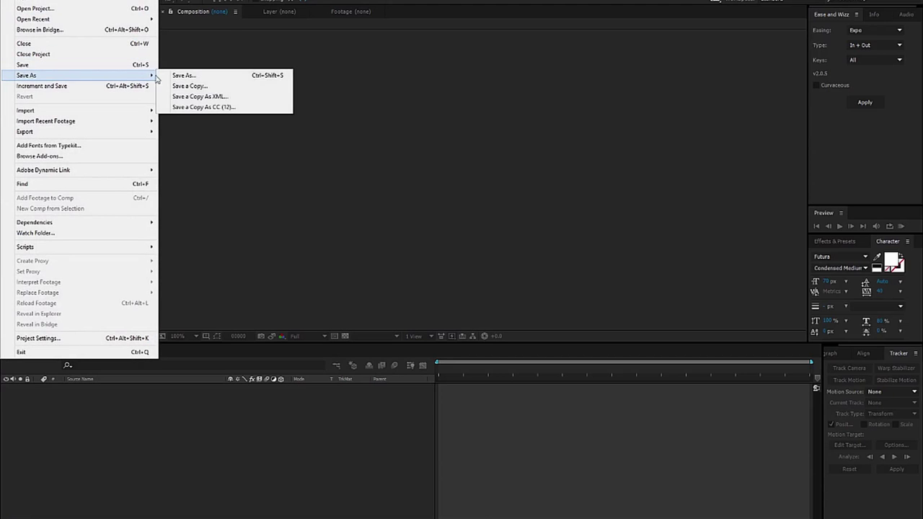
pyautogui.click(238, 76)
pyautogui.moveTo(328, 39); pyautogui.dragTo(337, 43)
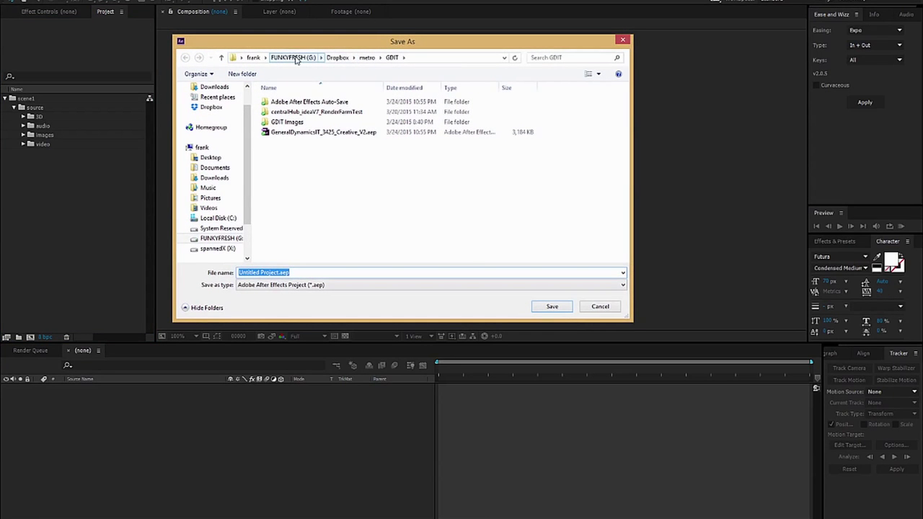
pyautogui.click(335, 59)
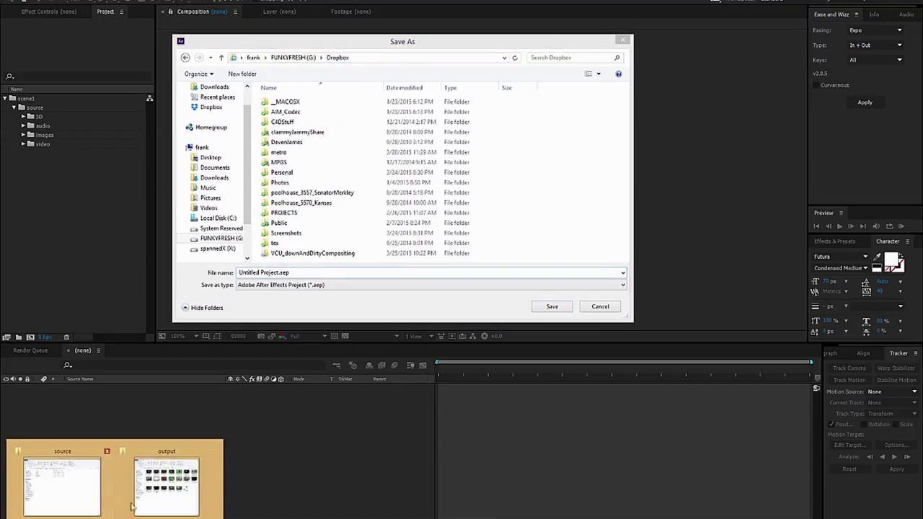
pyautogui.click(72, 498)
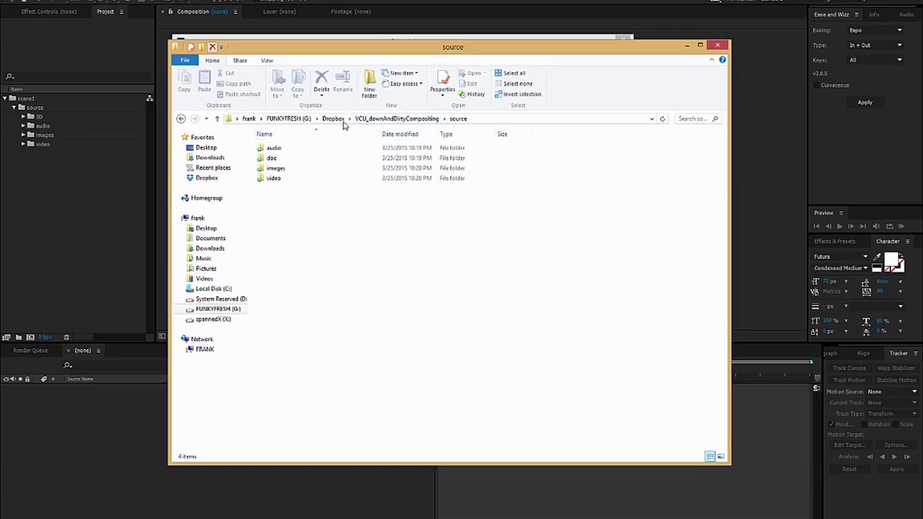
pyautogui.click(688, 47)
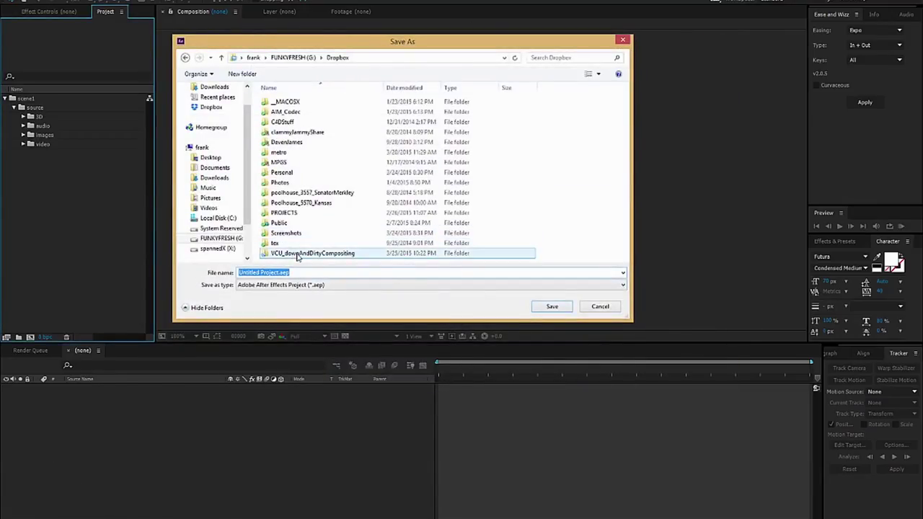
pyautogui.doubleClick(297, 254)
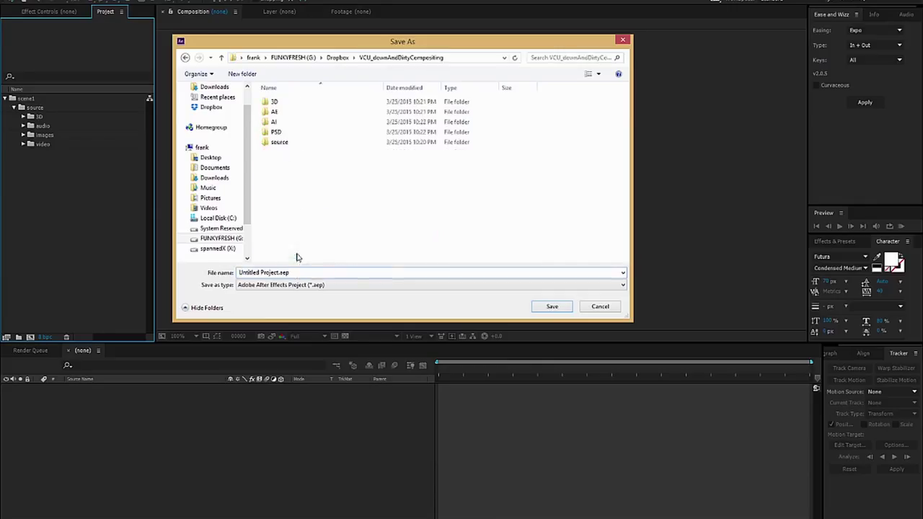
pyautogui.doubleClick(283, 113)
# Step: Name the project file VCU_downAndDirtyCompositing.aep and save it in the AE folder
pyautogui.click(256, 272)
pyautogui.click(275, 273)
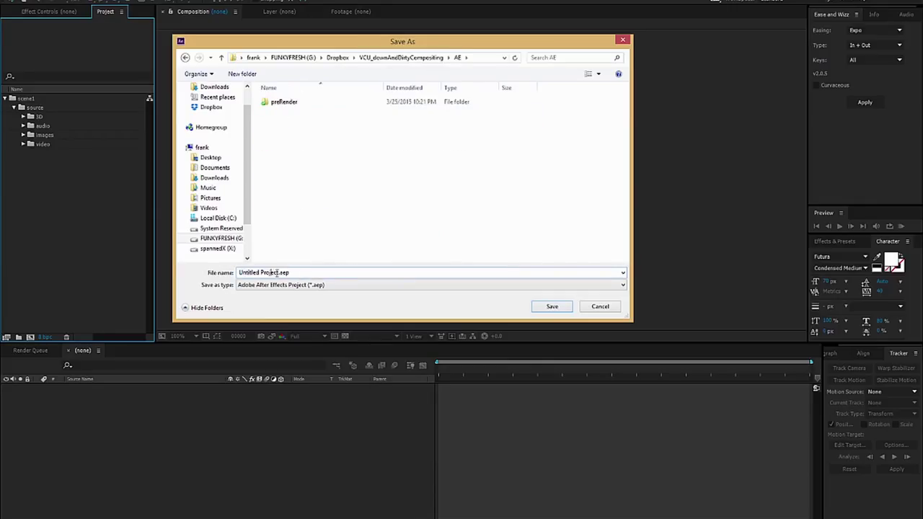
pyautogui.moveTo(278, 272); pyautogui.dragTo(118, 264)
pyautogui.press('BackSpace')
pyautogui.write('VCU_downAndDirtyCompositing')
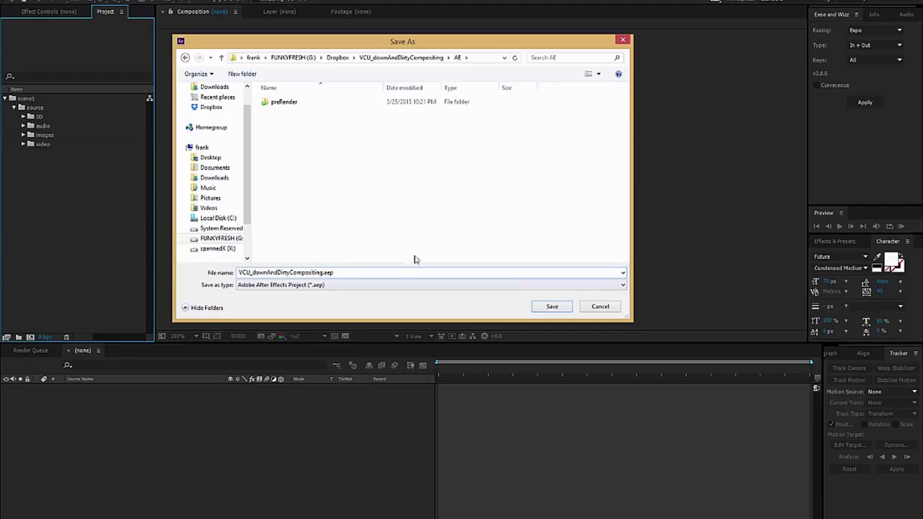
pyautogui.click(548, 309)
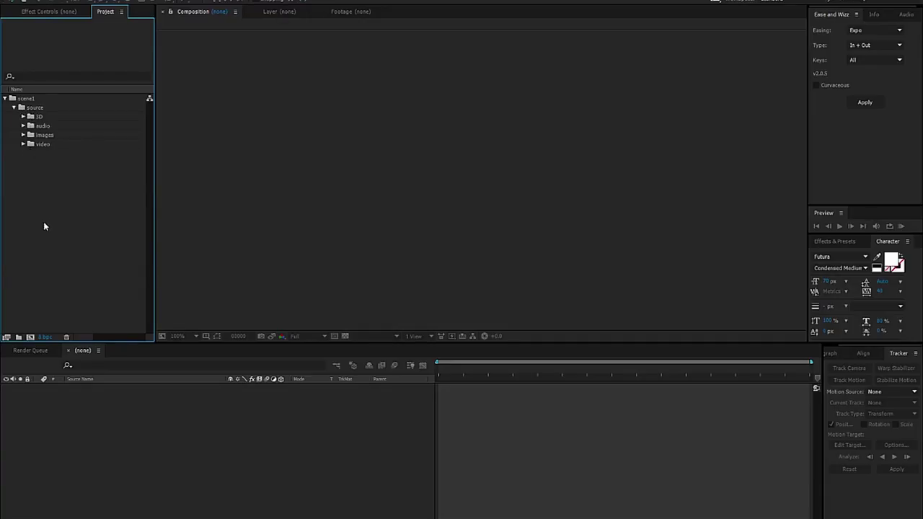
pyautogui.click(32, 119)
pyautogui.click(58, 182)
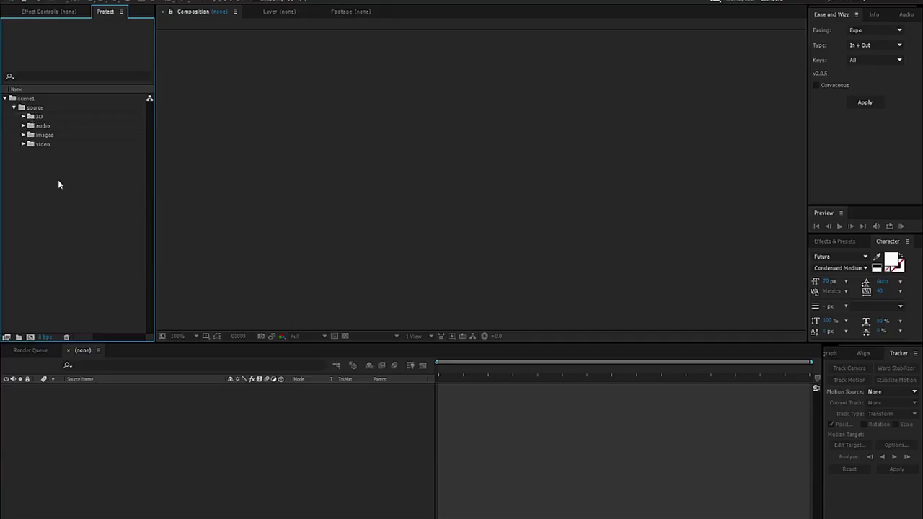
pyautogui.click(31, 145)
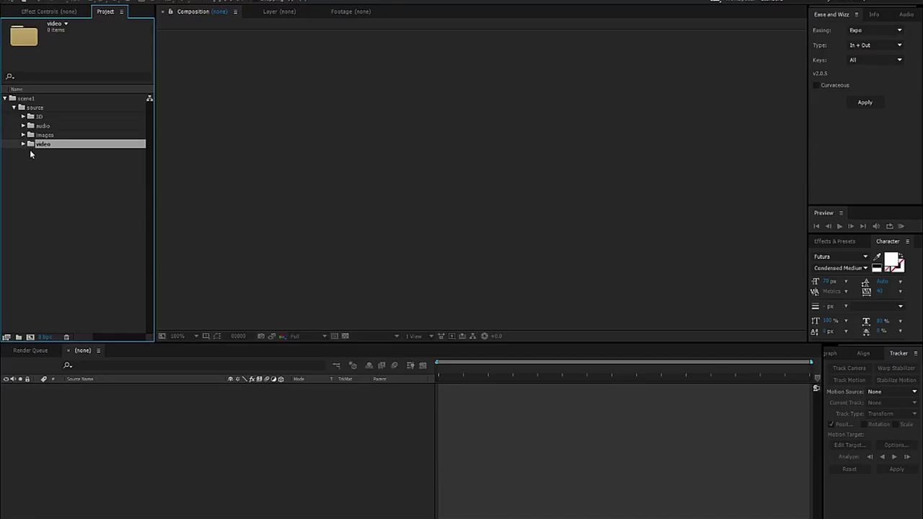
pyautogui.doubleClick(30, 149)
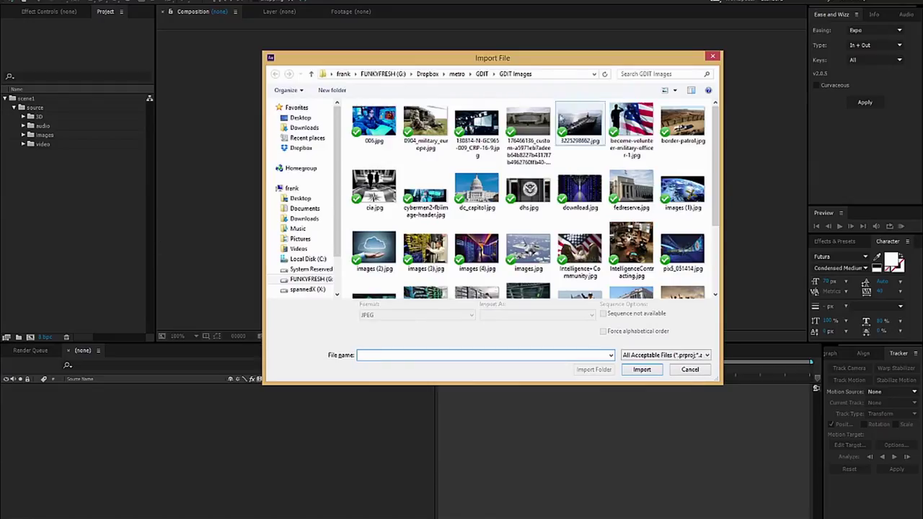
pyautogui.click(428, 74)
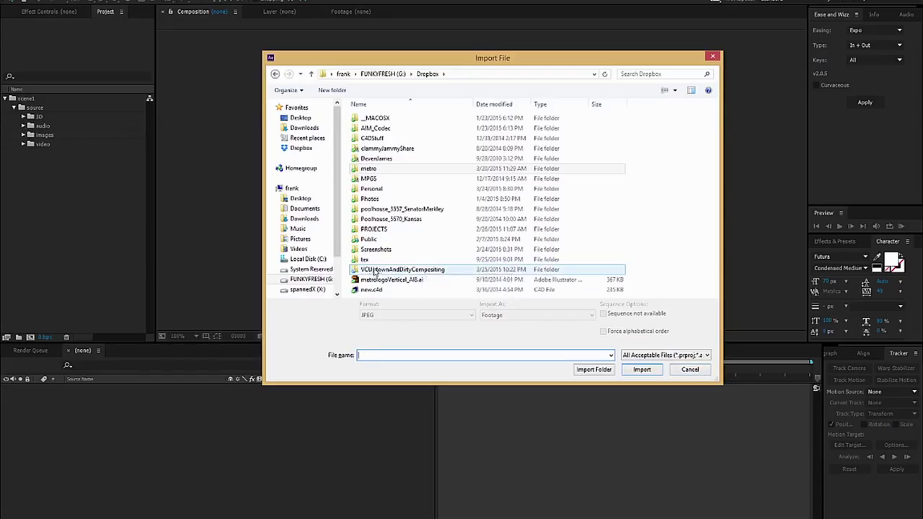
pyautogui.click(698, 372)
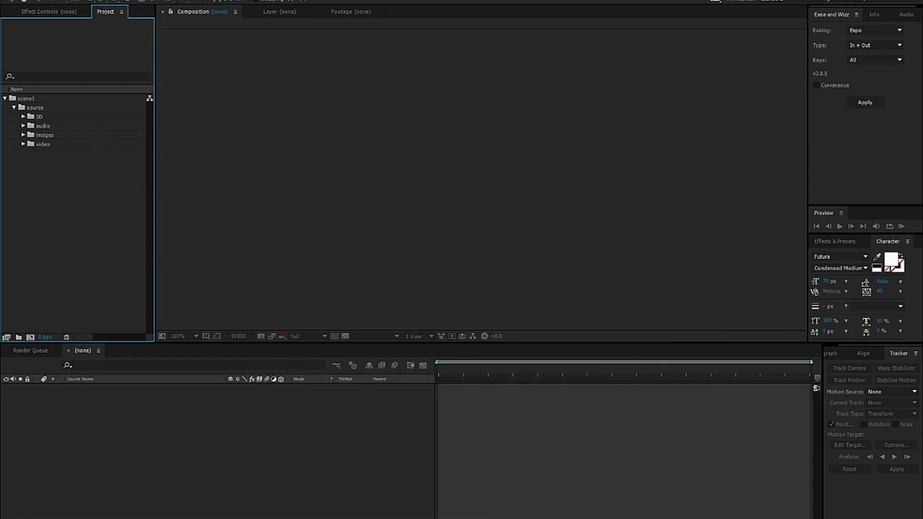
# Step: Start another Save As for the project and browse to Dropbox > Personal > KI_class_02-26-2015 > AE
pyautogui.click(10, 1)
pyautogui.moveTo(39, 76)
pyautogui.click(204, 78)
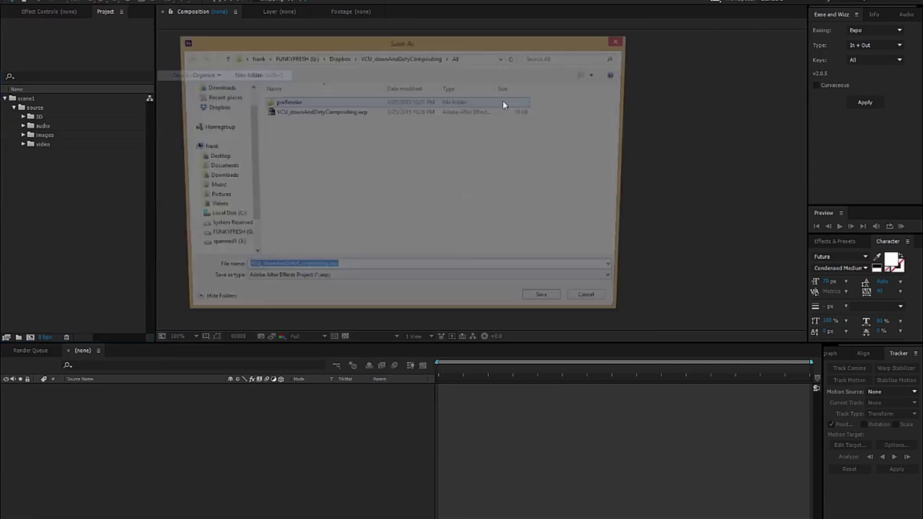
pyautogui.click(385, 60)
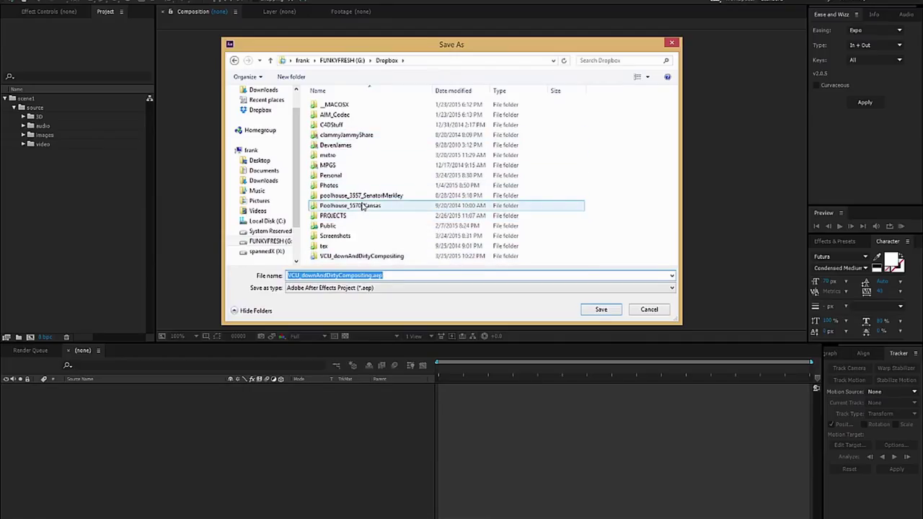
pyautogui.doubleClick(336, 175)
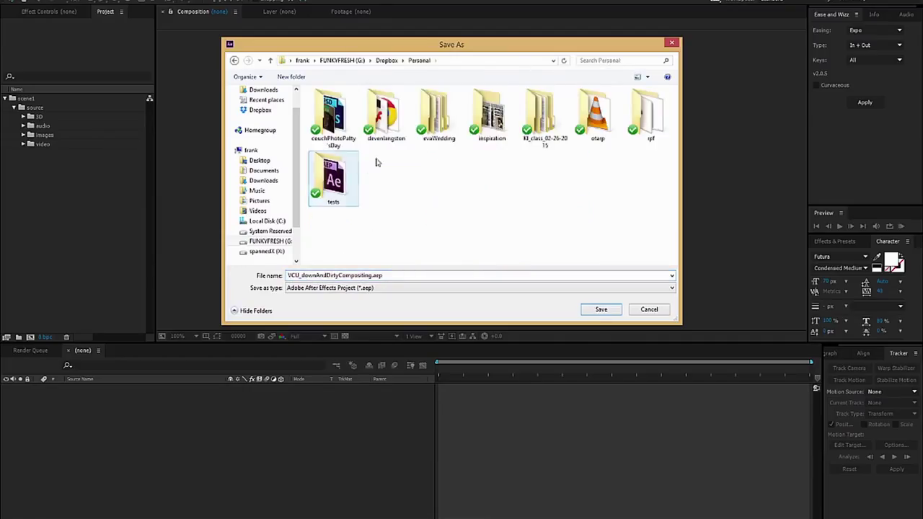
pyautogui.doubleClick(546, 117)
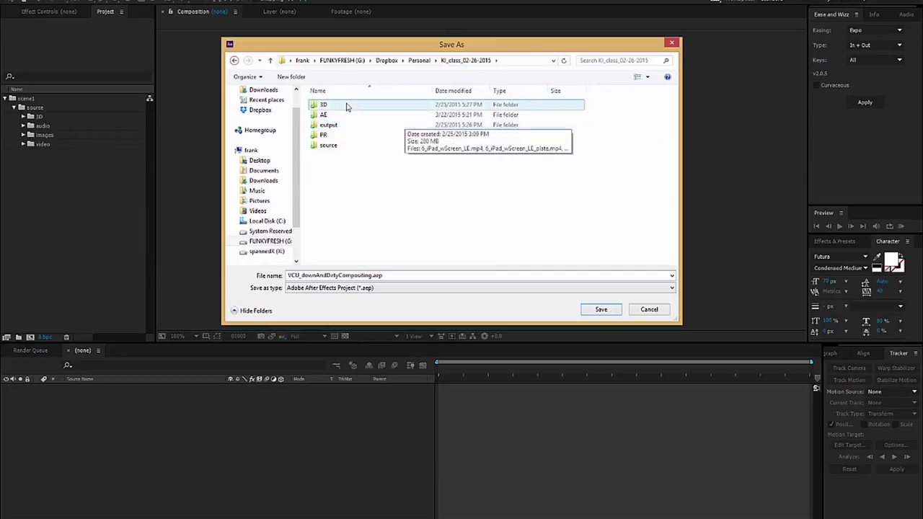
pyautogui.doubleClick(323, 114)
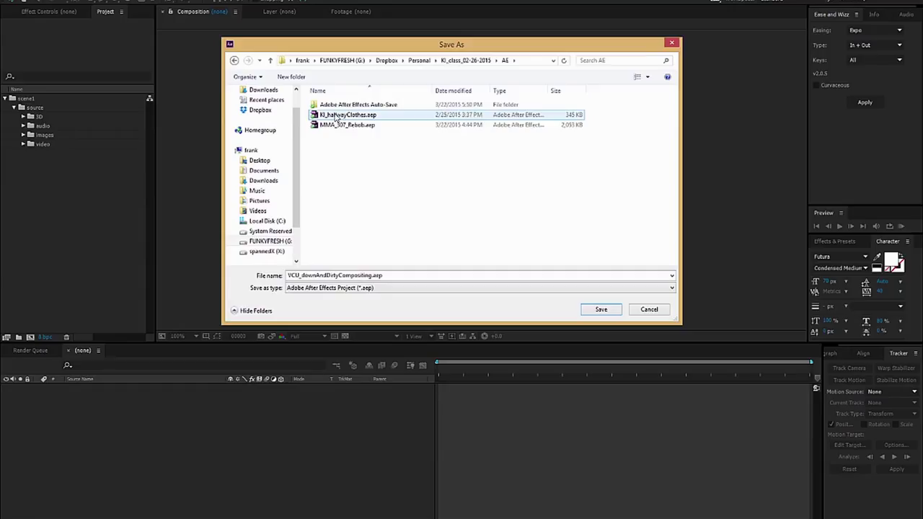
# Step: Name the project file KI_class_fuelTruck.aep and save it in the class AE folder
pyautogui.click(343, 277)
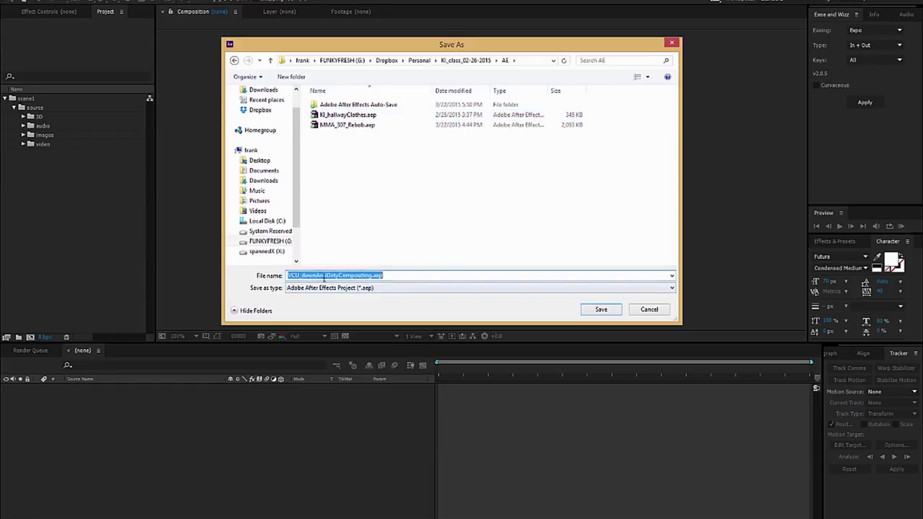
pyautogui.click(370, 275)
pyautogui.moveTo(370, 275); pyautogui.dragTo(257, 278)
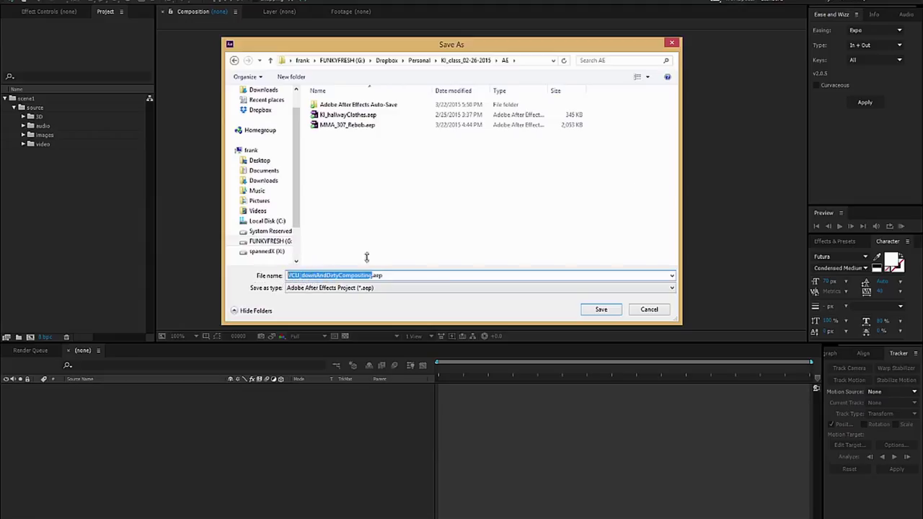
pyautogui.write('KI')
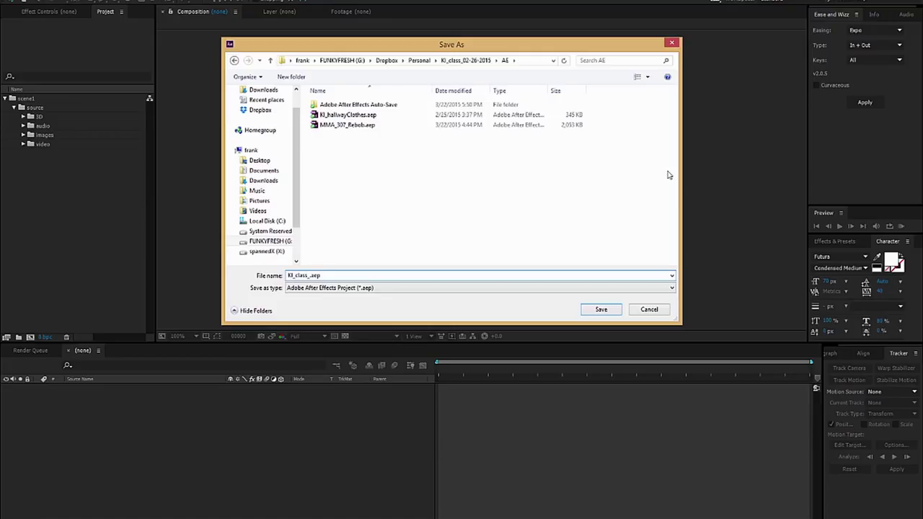
pyautogui.write('_class_fuelTruck')
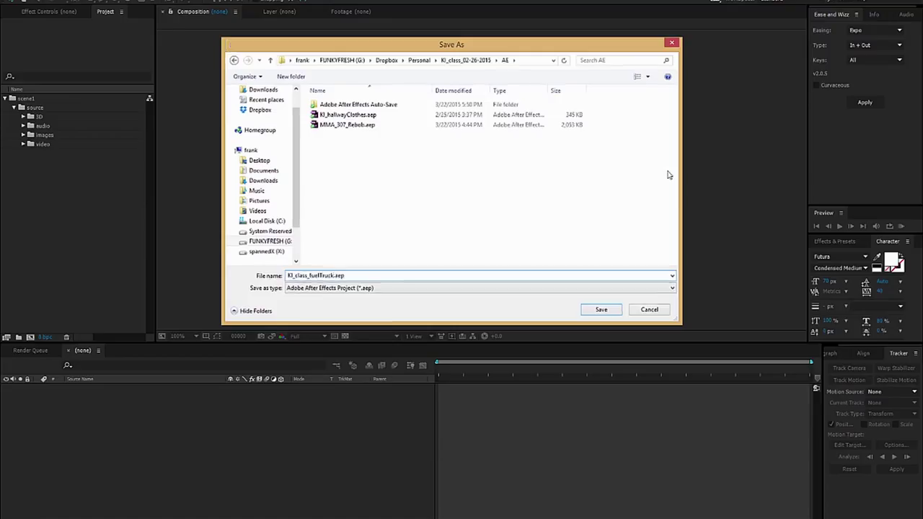
pyautogui.press('Return')
# Step: Start a file import into the project's video folder and browse to the output folder of Dropbox > Personal > KI_class_02-26-2015
pyautogui.click(42, 145)
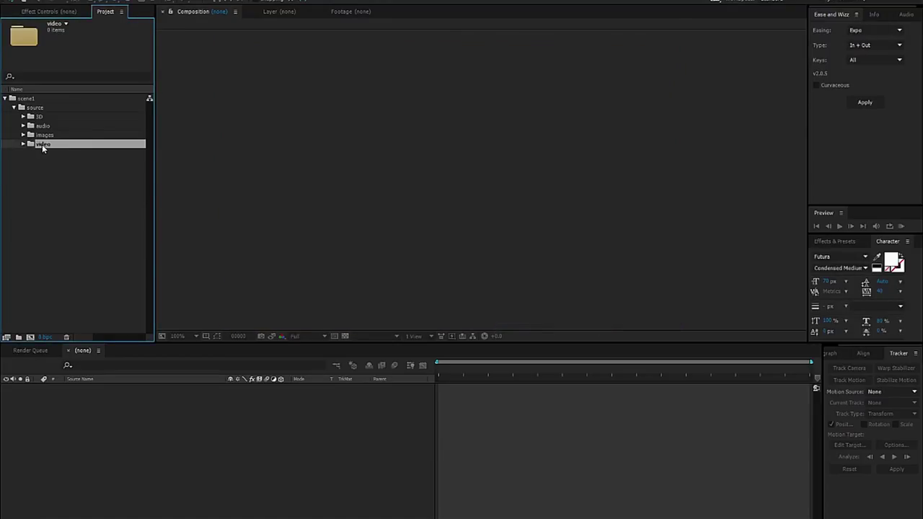
pyautogui.hotkey('ctrl', 'i')
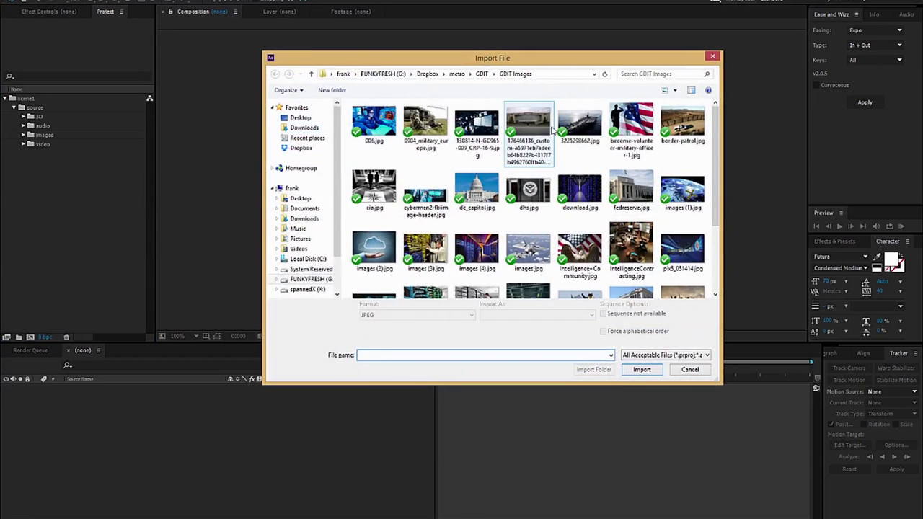
pyautogui.click(395, 75)
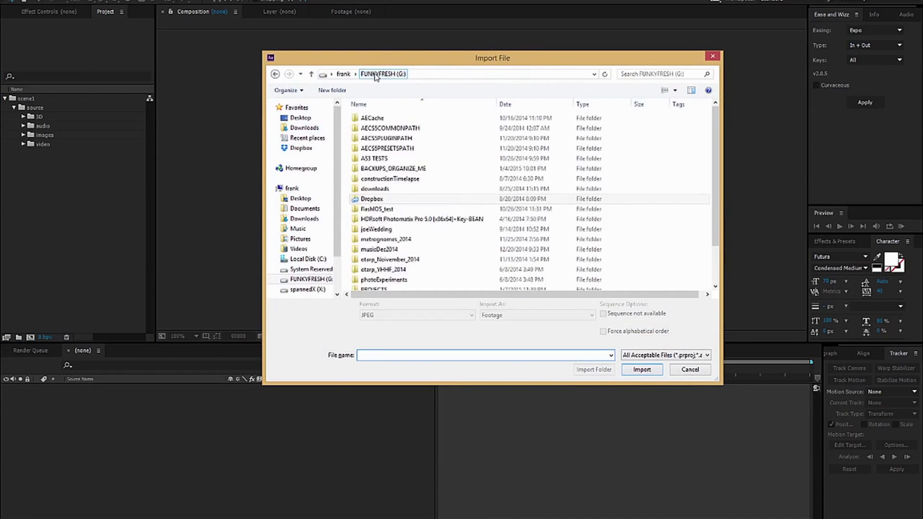
pyautogui.doubleClick(386, 205)
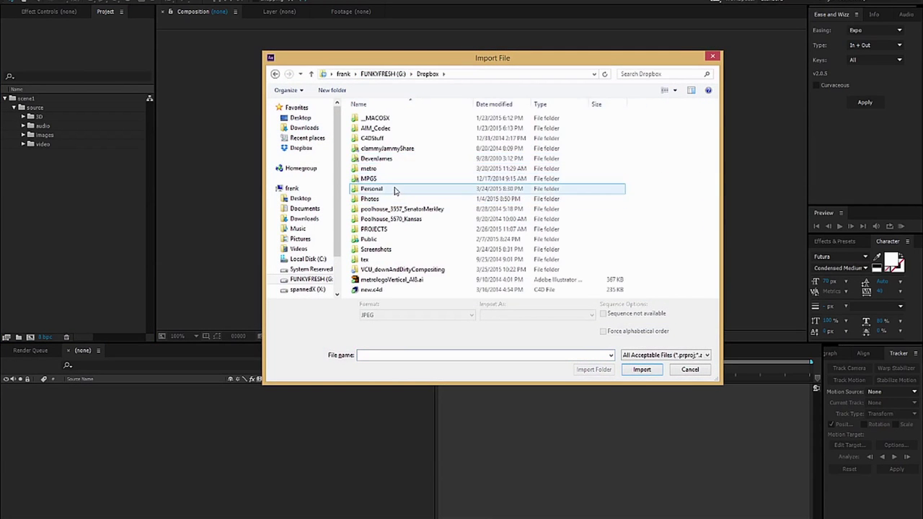
pyautogui.doubleClick(394, 189)
pyautogui.doubleClick(575, 127)
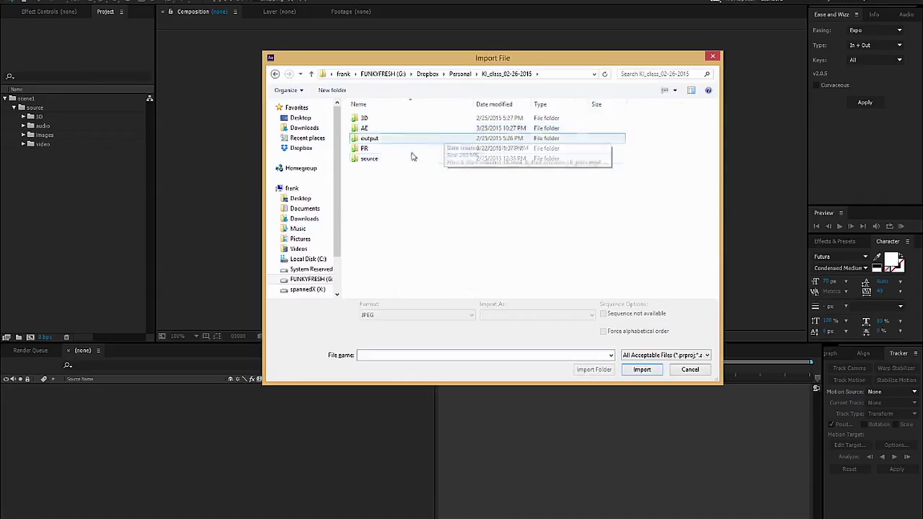
pyautogui.doubleClick(375, 162)
pyautogui.doubleClick(380, 128)
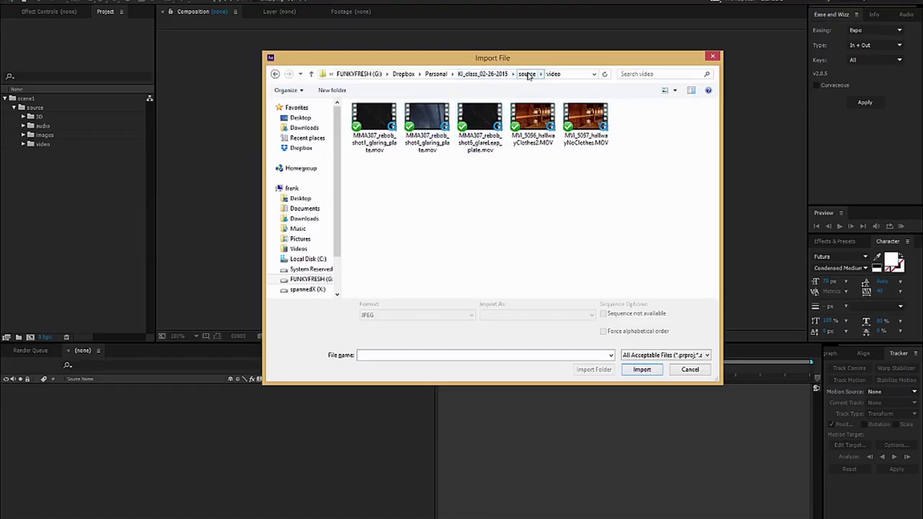
pyautogui.click(483, 74)
pyautogui.click(385, 142)
pyautogui.doubleClick(386, 143)
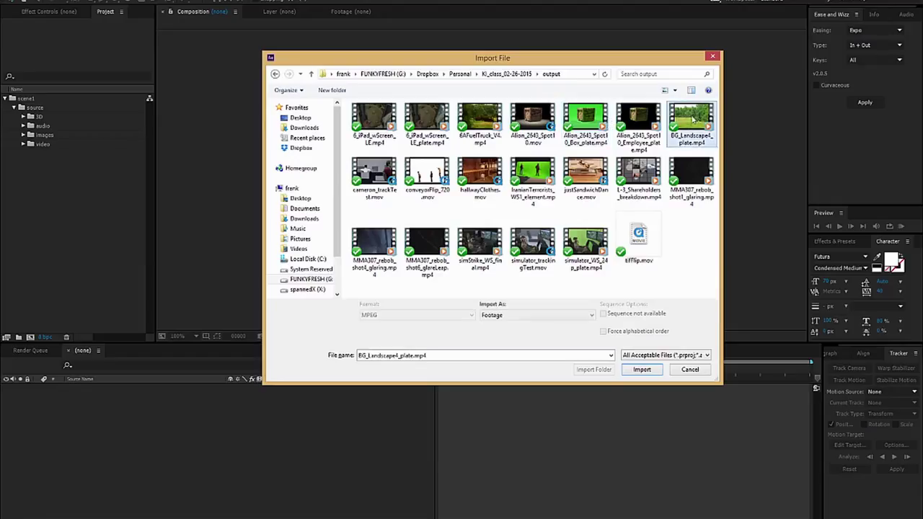
# Step: Import BG_Landscape4_plate.mp4 and IranianTerrorists_WS1_element.mp4 together into the video folder
pyautogui.keyDown('ctrl'); pyautogui.click(543, 170); pyautogui.keyUp('ctrl')
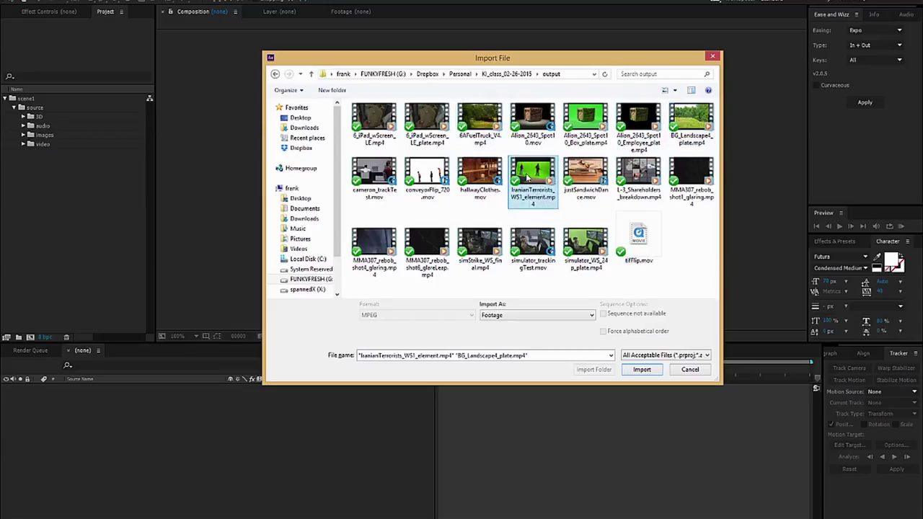
pyautogui.click(527, 176)
pyautogui.keyDown('ctrl'); pyautogui.click(691, 121); pyautogui.keyUp('ctrl')
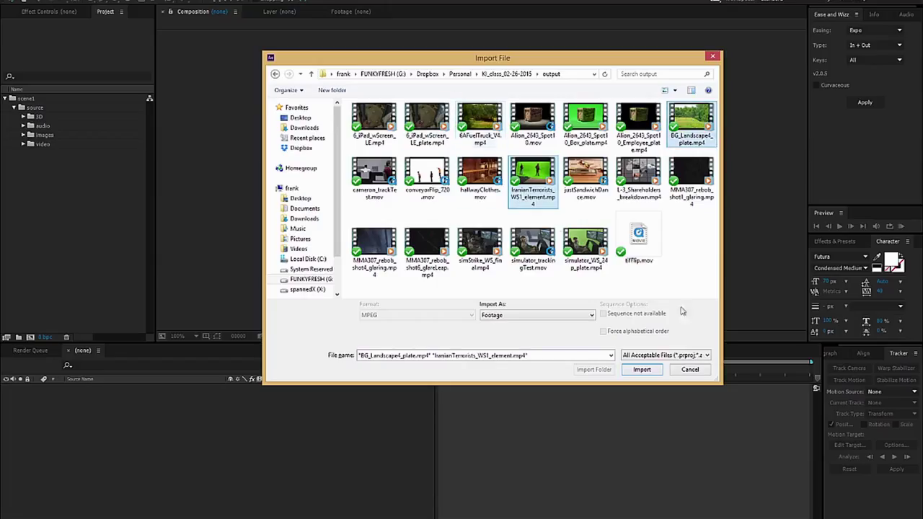
pyautogui.click(642, 370)
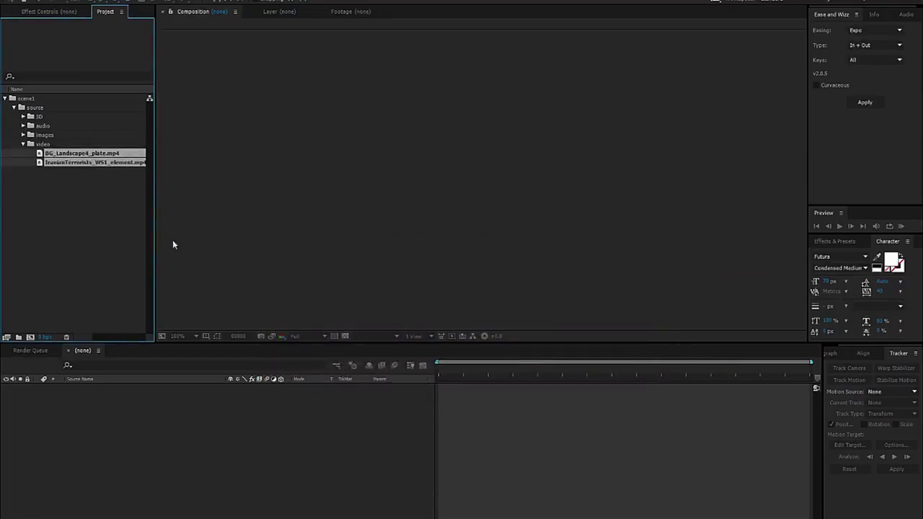
pyautogui.click(40, 194)
# Step: Start a file import into the project's 3D folder and browse to KI_class_02-26-2015 > 3D > fuelTruck > render
pyautogui.click(34, 119)
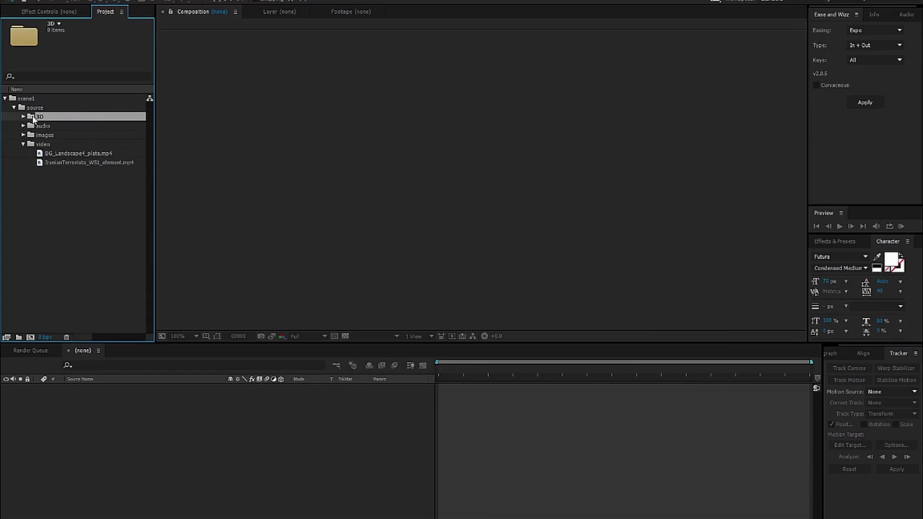
pyautogui.hotkey('ctrl', 'i')
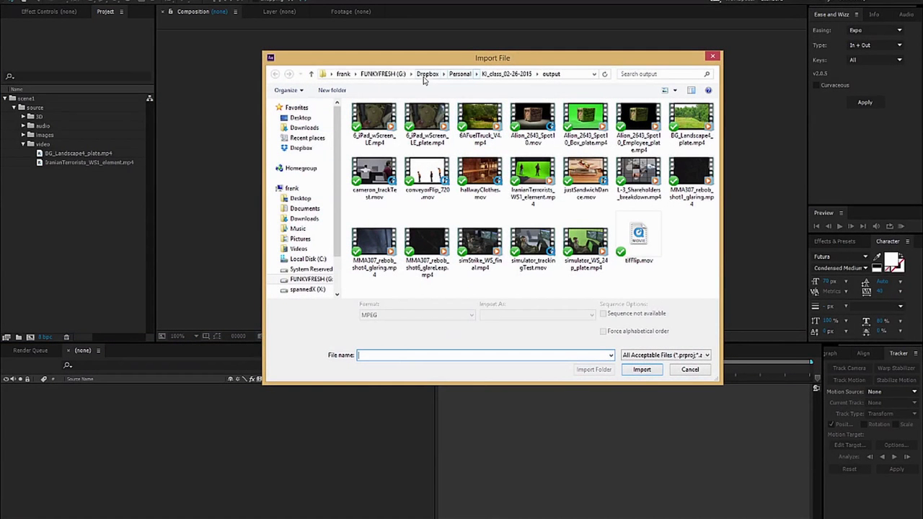
pyautogui.click(506, 73)
pyautogui.click(366, 120)
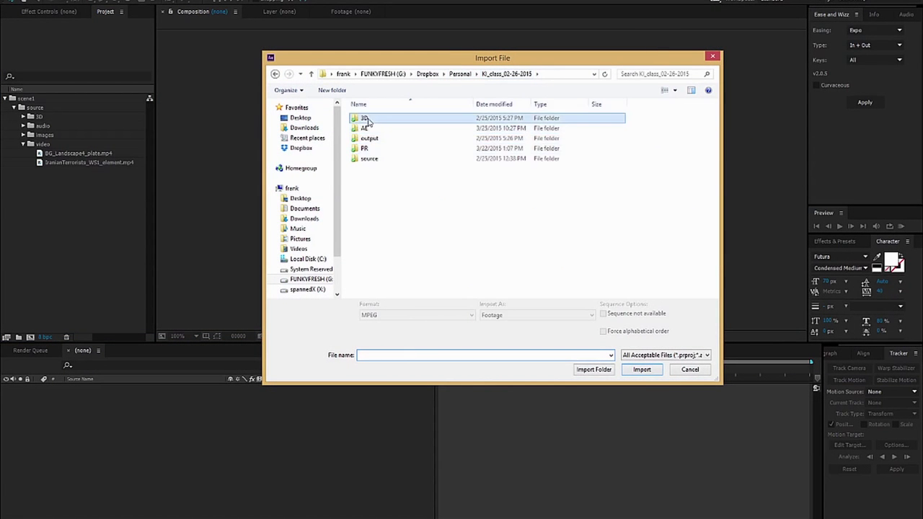
pyautogui.doubleClick(367, 121)
pyautogui.doubleClick(392, 119)
pyautogui.doubleClick(377, 120)
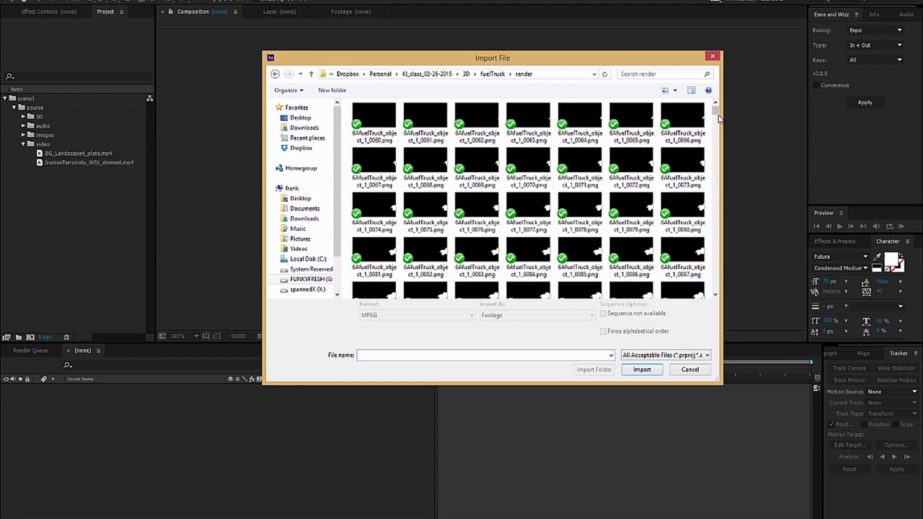
# Step: Import the single frame 6AfuelTruck0117.png as footage without the PNG sequence option
pyautogui.scroll(-10, 505, 180)
pyautogui.click(375, 203)
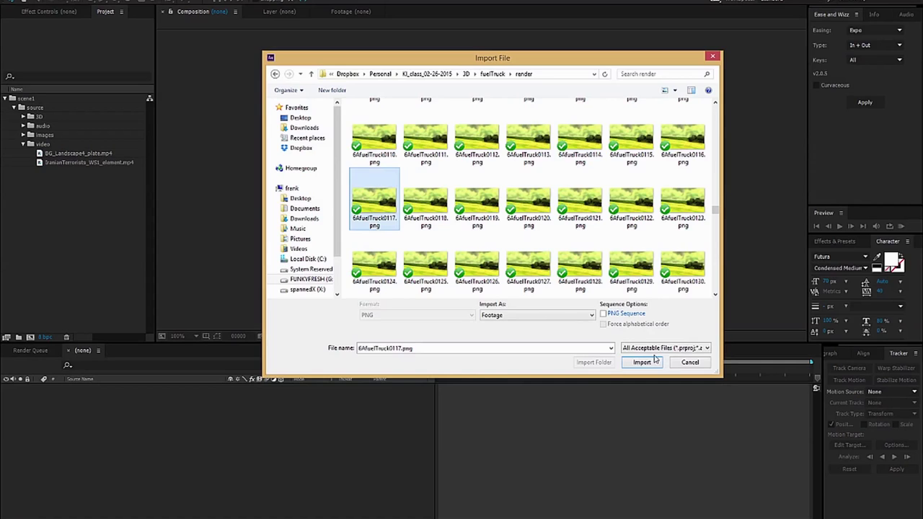
pyautogui.click(642, 363)
# Step: Import 6AfuelTruck_object_1_0060.png as a single still into the 3D folder and open it in the footage viewer
pyautogui.click(32, 117)
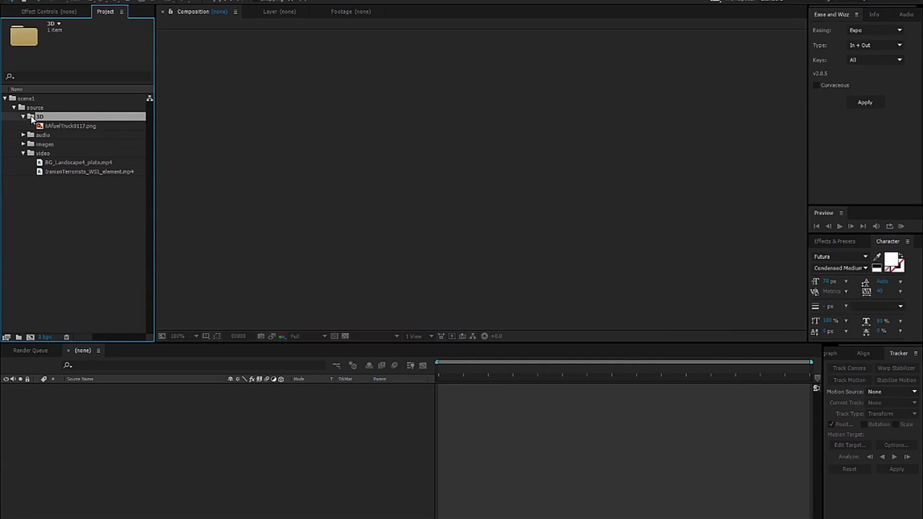
pyautogui.hotkey('ctrl', 'i')
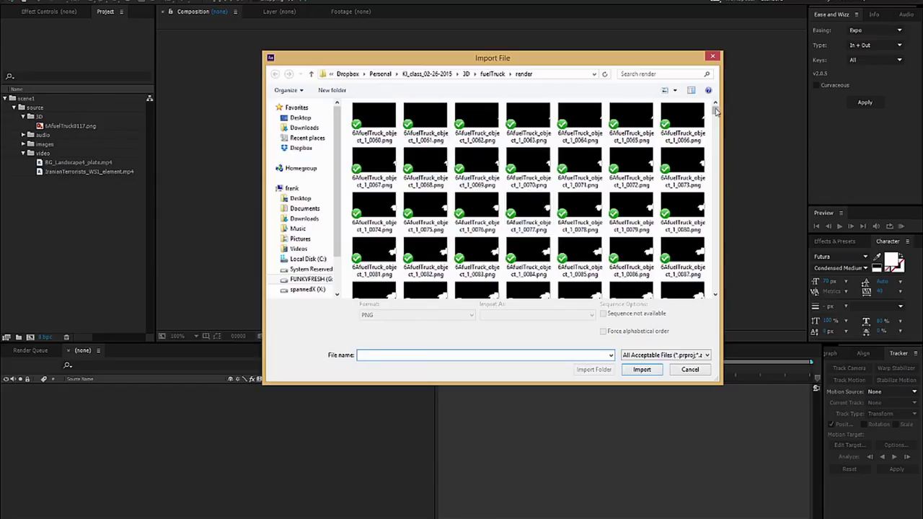
pyautogui.moveTo(716, 112)
pyautogui.mouseDown()
pyautogui.moveTo(719, 127)
pyautogui.moveTo(717, 110)
pyautogui.mouseUp()
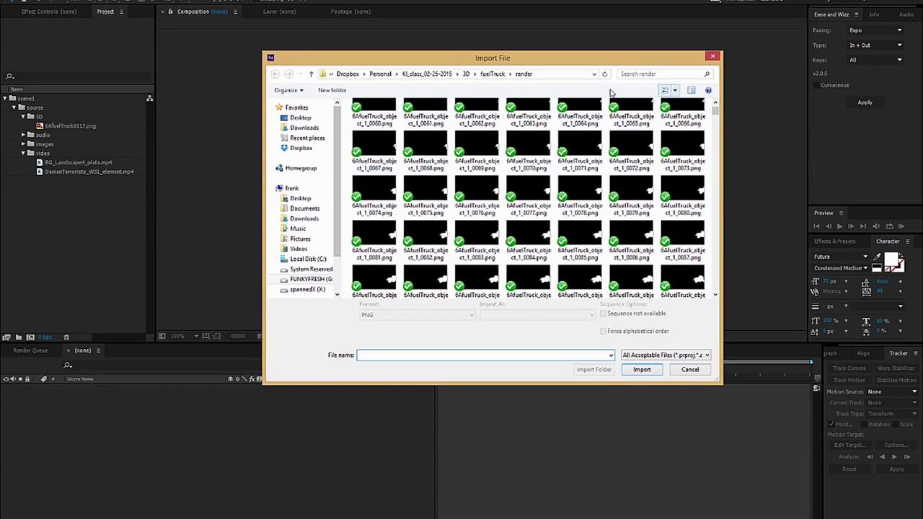
pyautogui.click(374, 114)
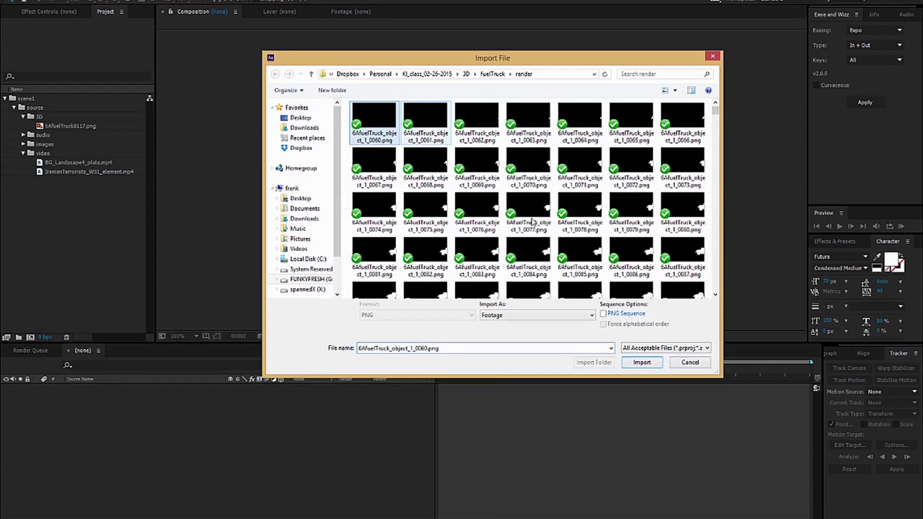
pyautogui.click(644, 363)
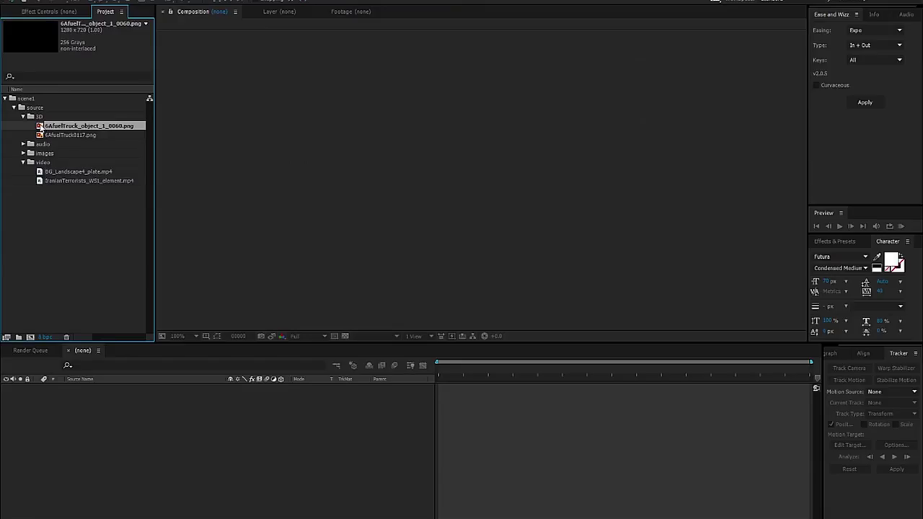
pyautogui.doubleClick(40, 126)
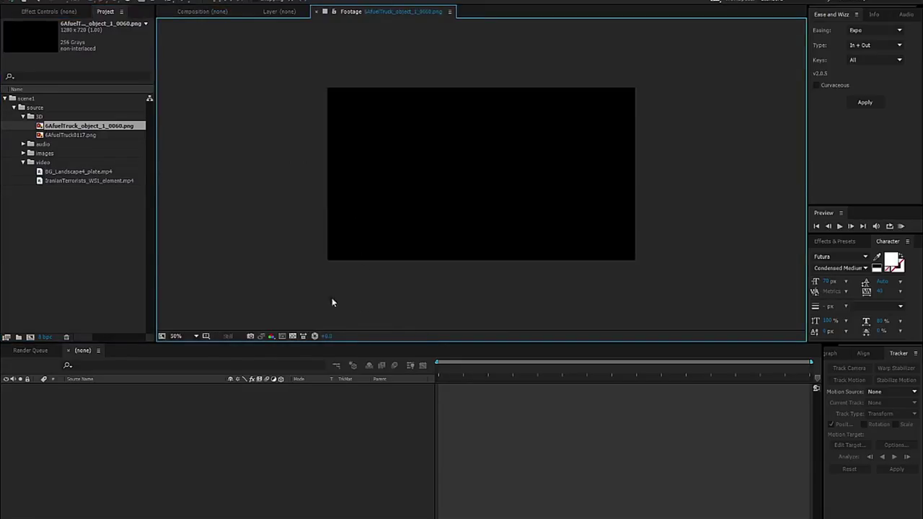
# Step: Delete both single-frame fuel truck PNGs from the project's 3D folder
pyautogui.keyDown('shift'); pyautogui.click(52, 136); pyautogui.keyUp('shift')
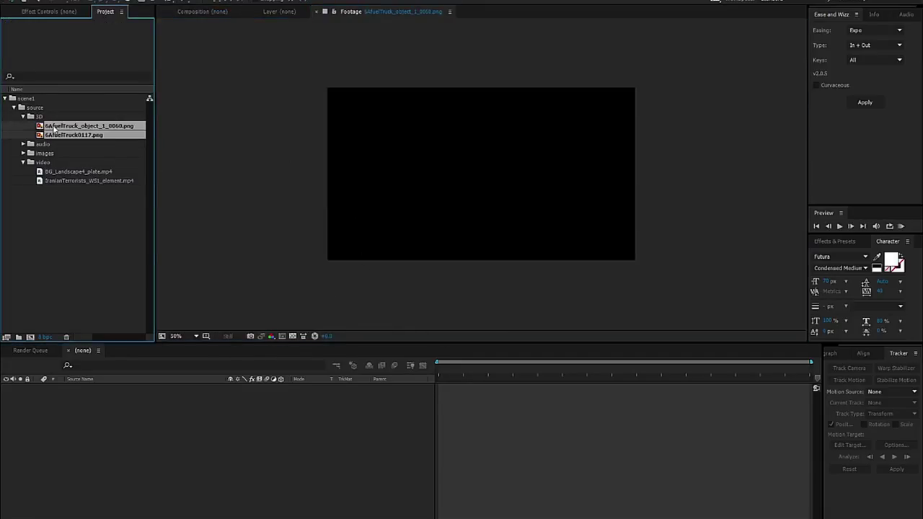
pyautogui.press('Delete')
pyautogui.click(507, 266)
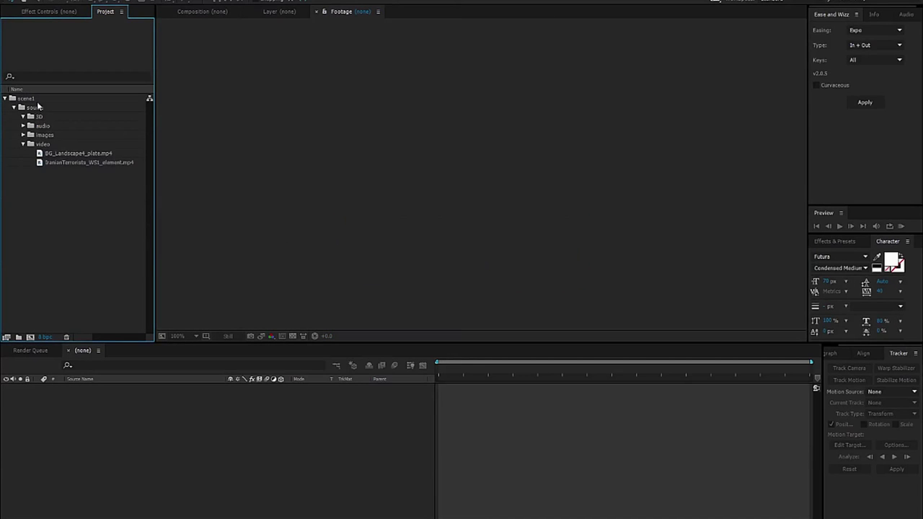
# Step: Import the 6AfuelTruck_object_1 frames into the 3D folder as a PNG sequence, starting from 6AfuelTruck_object_1_0060.png
pyautogui.click(32, 117)
pyautogui.hotkey('ctrl', 'i')
pyautogui.click(377, 121)
pyautogui.click(603, 314)
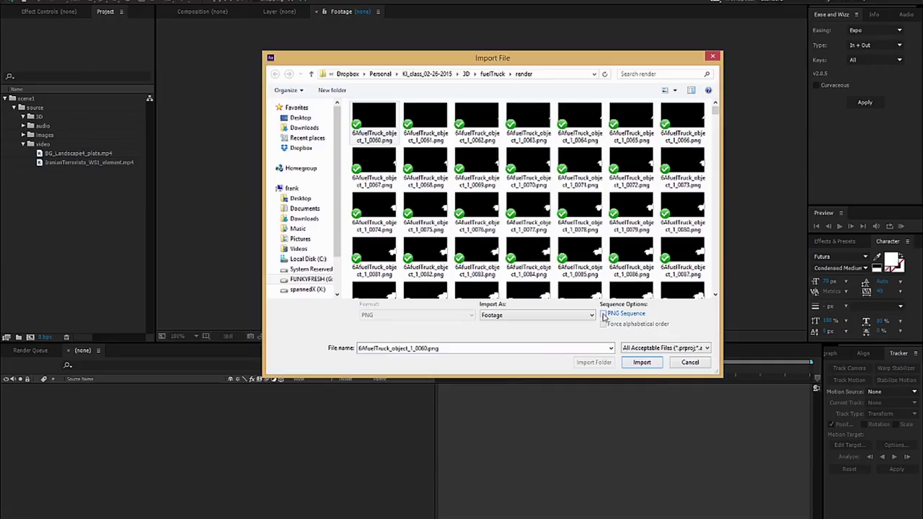
pyautogui.click(642, 362)
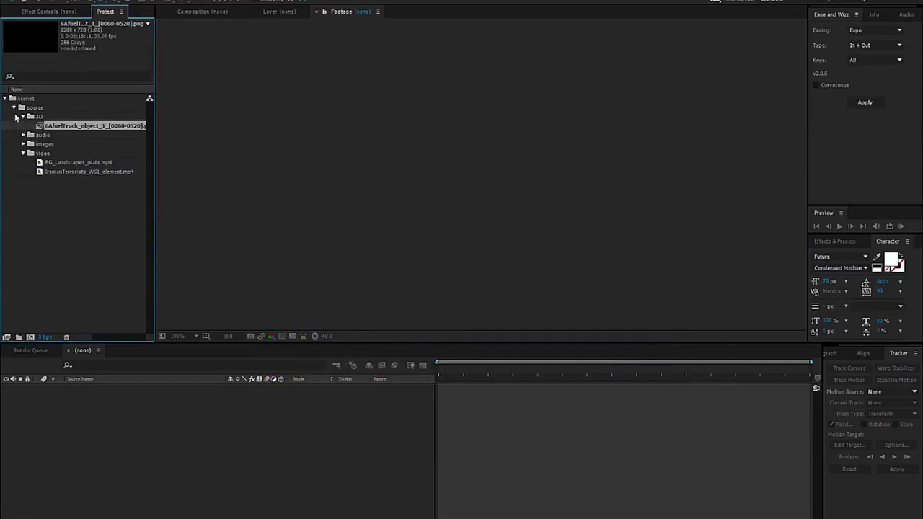
# Step: Open the imported fuel truck object sequence in the footage viewer and scrub through its first several seconds
pyautogui.doubleClick(41, 127)
pyautogui.moveTo(164, 316); pyautogui.dragTo(416, 318)
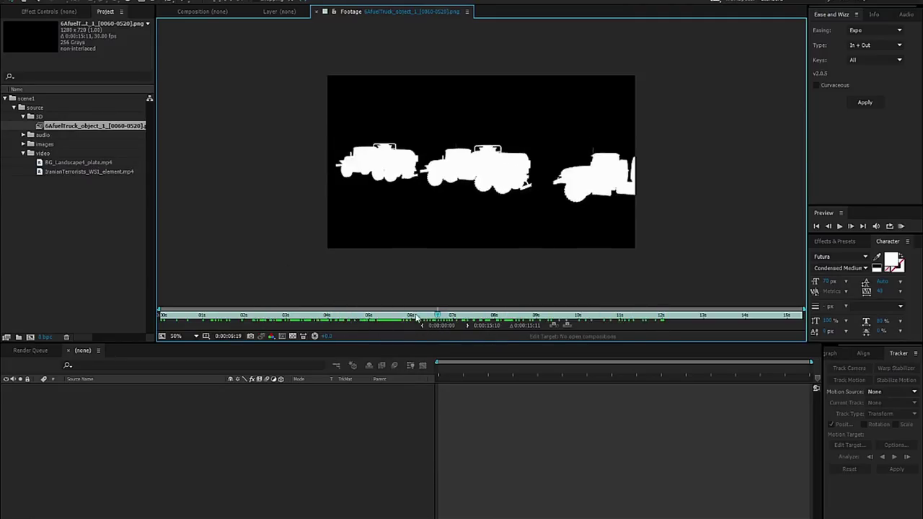
# Step: Import the 6AfuelTruck render frames into the 3D folder as a PNG sequence, starting from frame 0060
pyautogui.click(30, 118)
pyautogui.hotkey('ctrl', 'i')
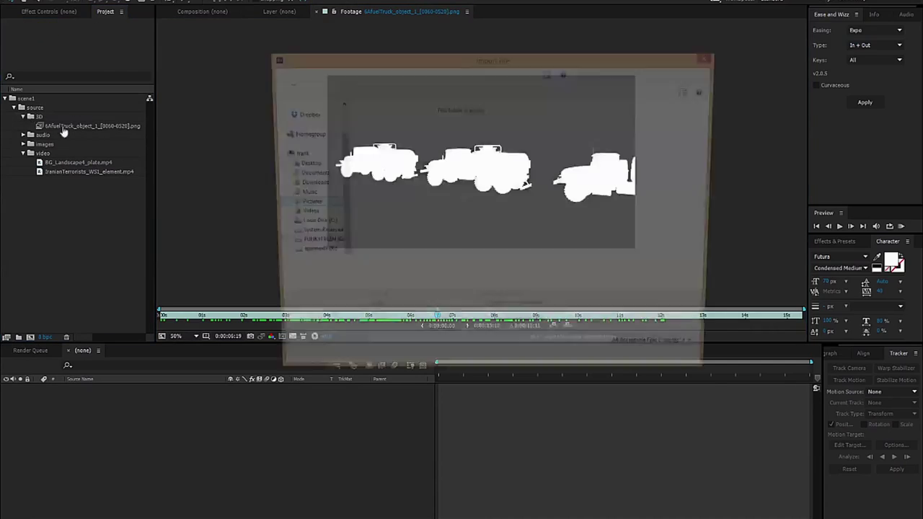
pyautogui.moveTo(715, 110); pyautogui.dragTo(715, 203)
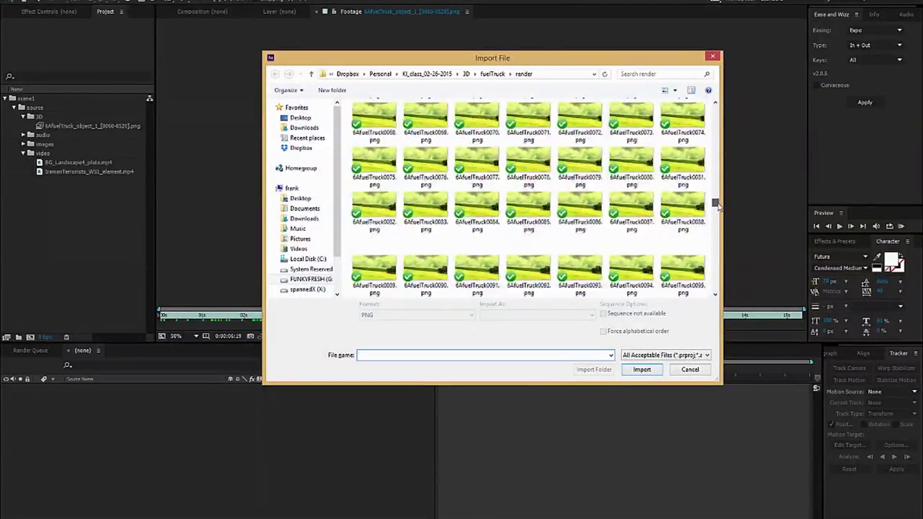
pyautogui.click(373, 114)
pyautogui.click(642, 362)
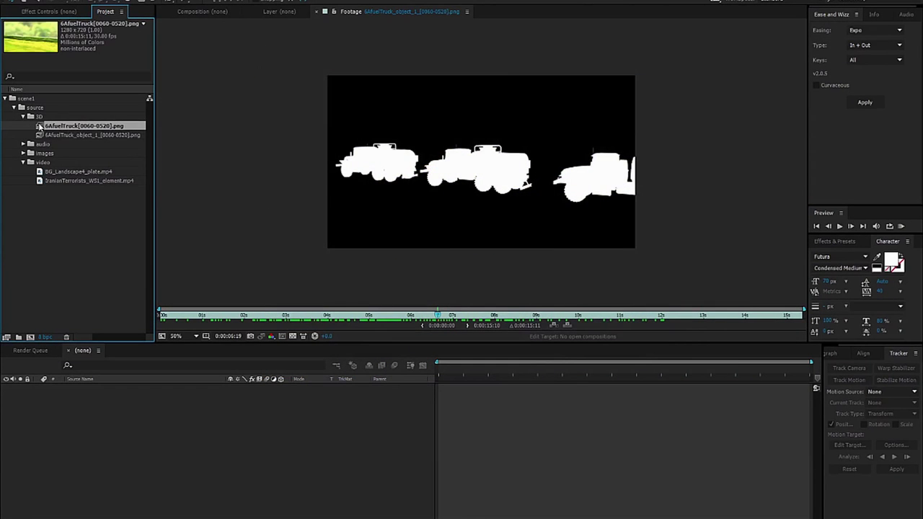
# Step: Review the fuel truck footage, the BG_Landscape4 plate and the IranianTerrorists green-screen clip in the footage viewer by scrubbing through them
pyautogui.doubleClick(38, 127)
pyautogui.moveTo(155, 318)
pyautogui.mouseDown()
pyautogui.moveTo(726, 323)
pyautogui.moveTo(162, 318)
pyautogui.mouseUp()
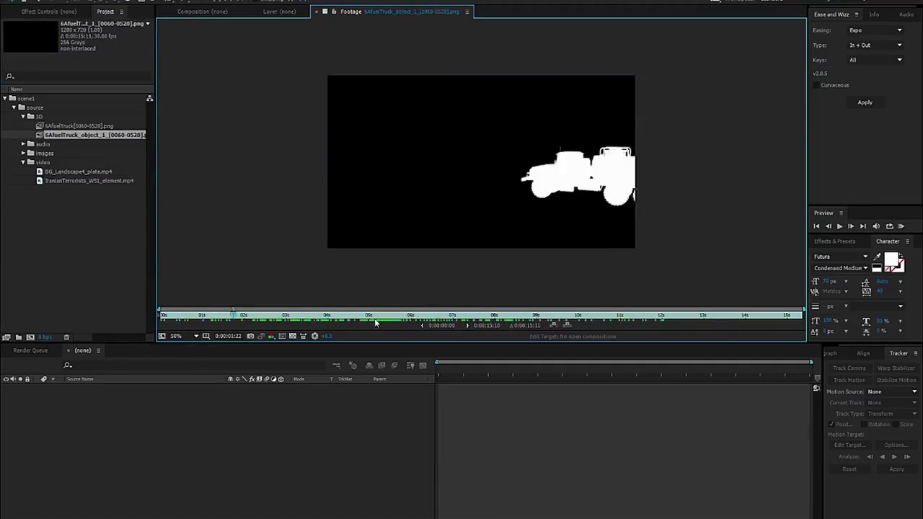
pyautogui.doubleClick(88, 173)
pyautogui.moveTo(156, 313); pyautogui.dragTo(660, 317)
pyautogui.moveTo(714, 328); pyautogui.dragTo(261, 328)
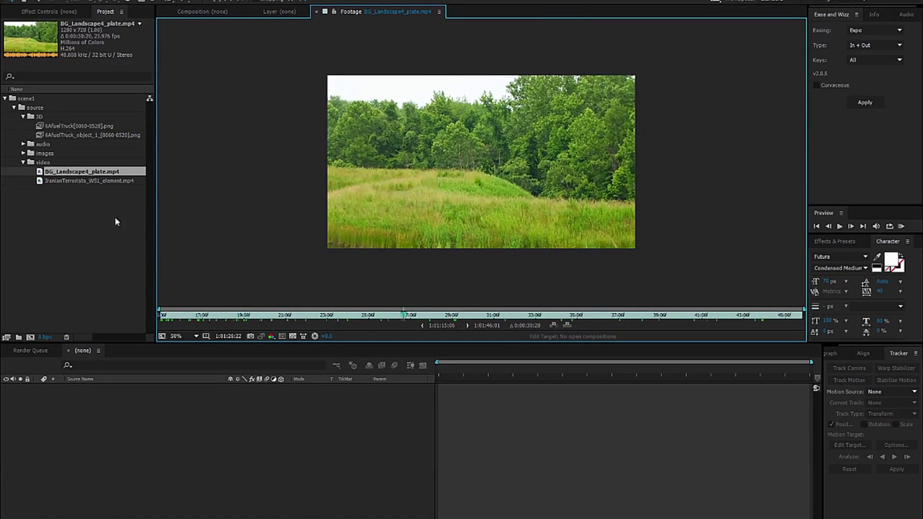
pyautogui.doubleClick(57, 181)
pyautogui.moveTo(173, 320); pyautogui.dragTo(577, 329)
pyautogui.moveTo(443, 334); pyautogui.dragTo(119, 337)
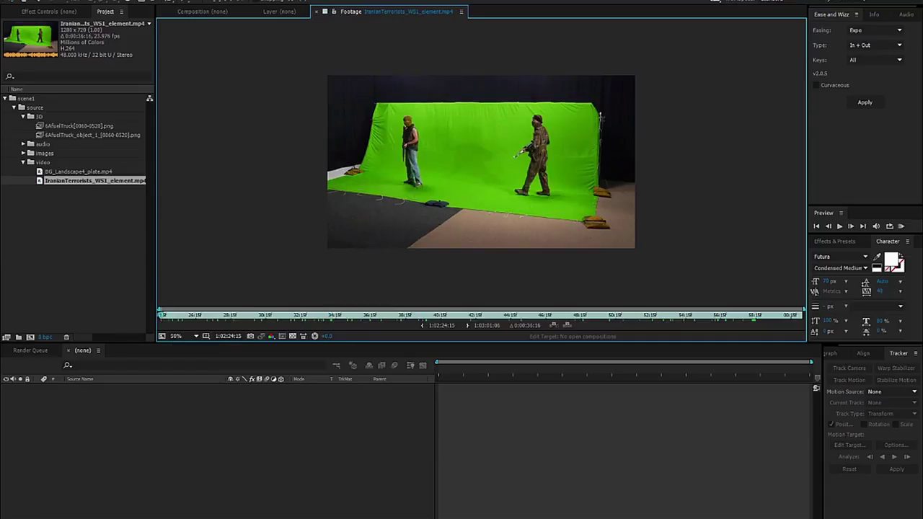
pyautogui.click(66, 187)
pyautogui.click(62, 174)
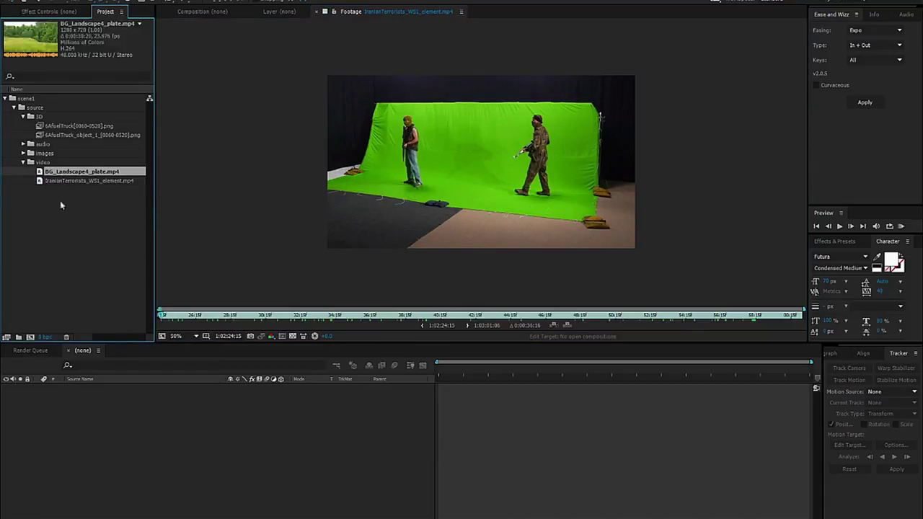
pyautogui.click(68, 257)
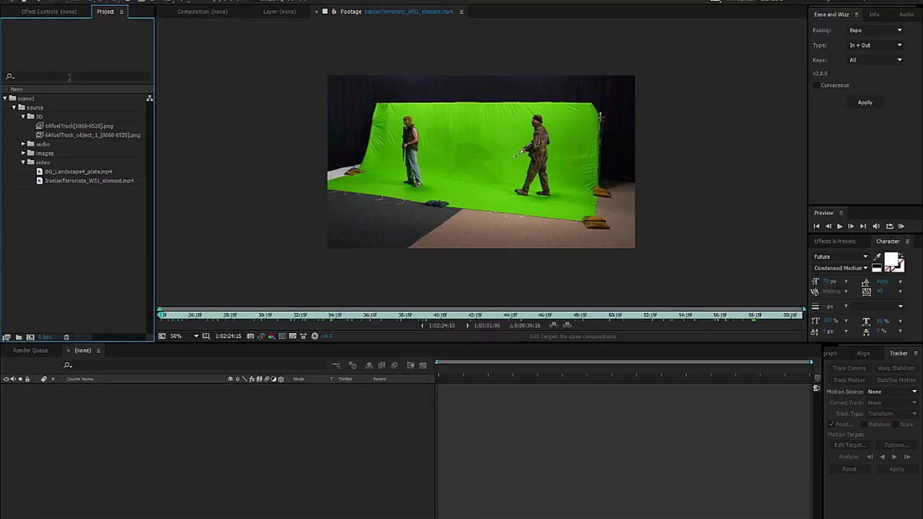
pyautogui.click(54, 2)
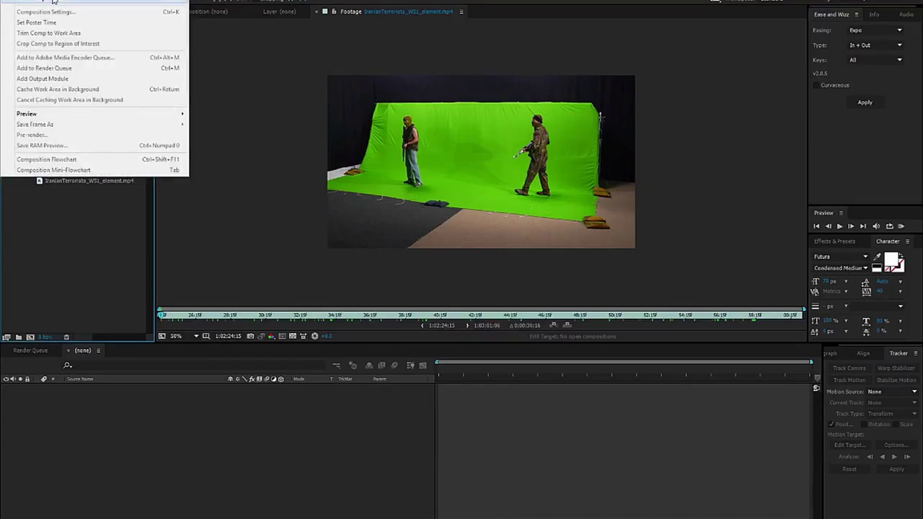
pyautogui.press('Escape')
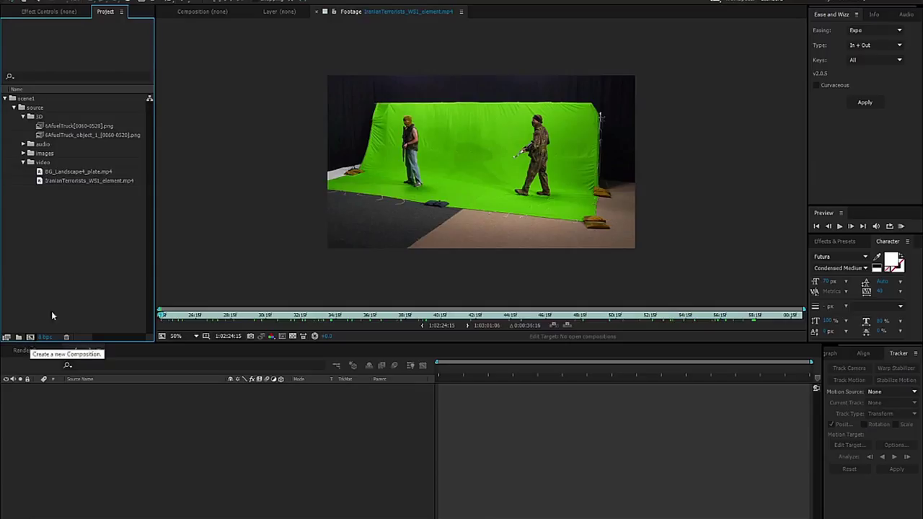
# Step: Create a new composition from the BG_Landscape4_plate.mp4 footage so that it matches the clip's settings
pyautogui.click(64, 172)
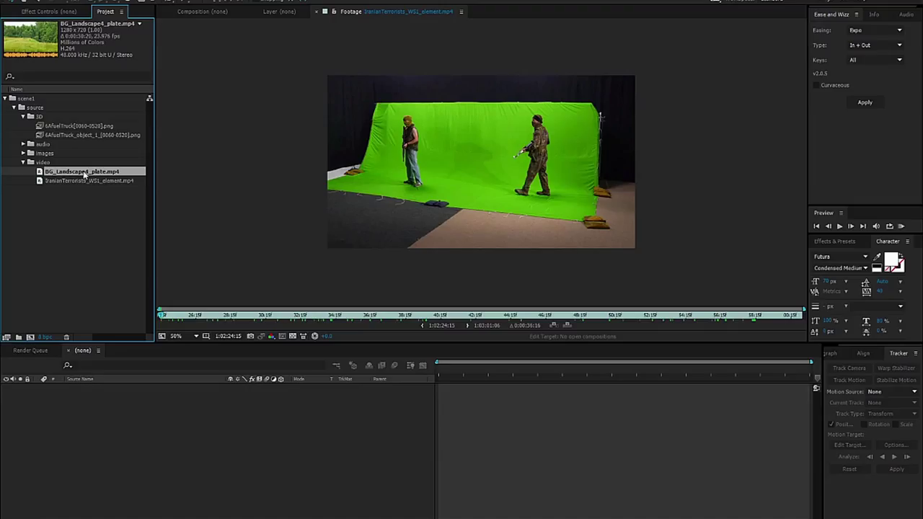
pyautogui.moveTo(77, 172); pyautogui.dragTo(31, 339)
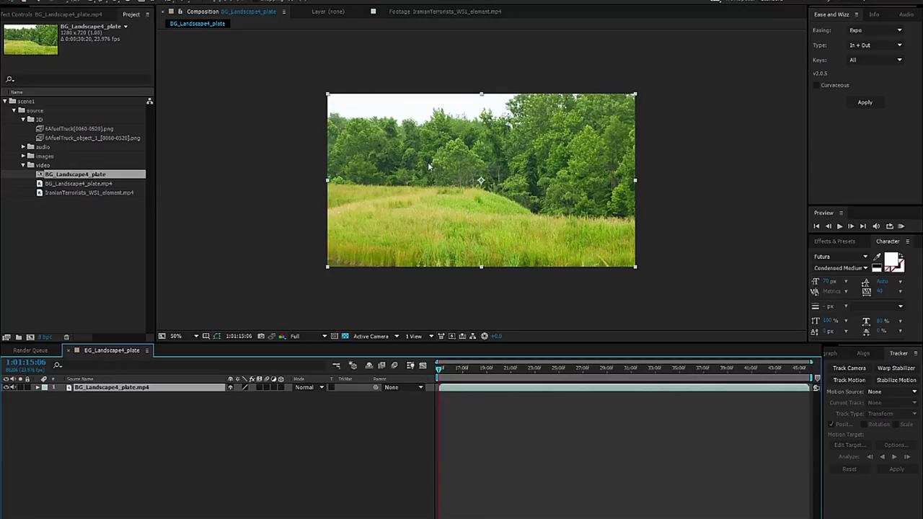
# Step: Set the work area from 1:01:18:15 to 1:01:41:06, trim the composition to it, and return to the first frame
pyautogui.moveTo(446, 369); pyautogui.dragTo(481, 384)
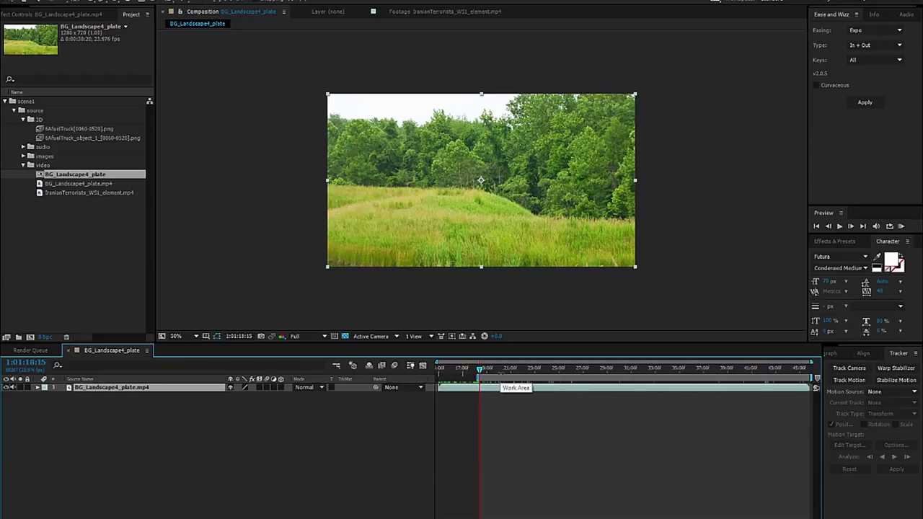
pyautogui.moveTo(481, 371); pyautogui.dragTo(753, 375)
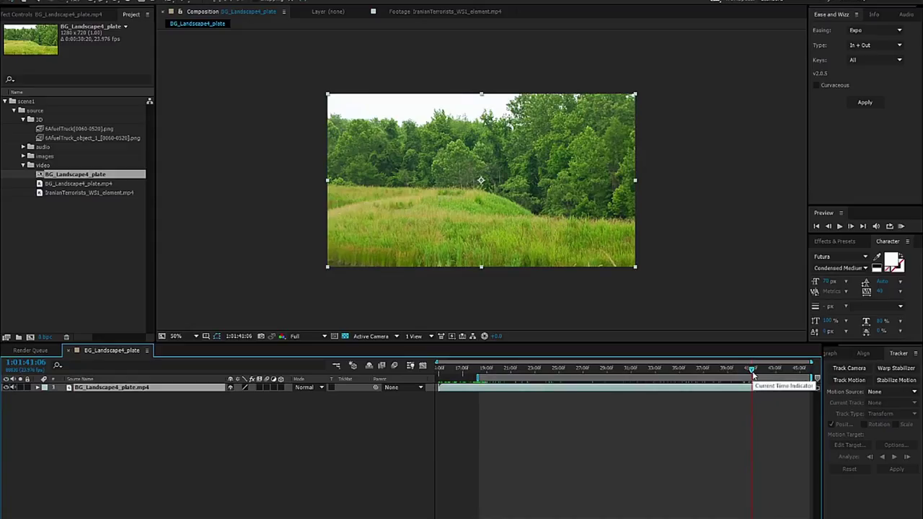
pyautogui.rightClick(721, 380)
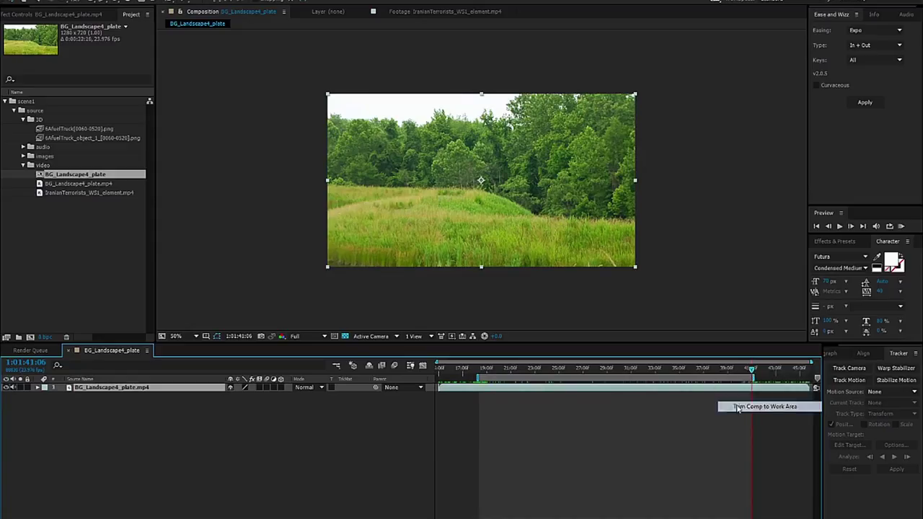
pyautogui.click(729, 406)
pyautogui.moveTo(439, 368); pyautogui.dragTo(485, 393)
pyautogui.press('Home')
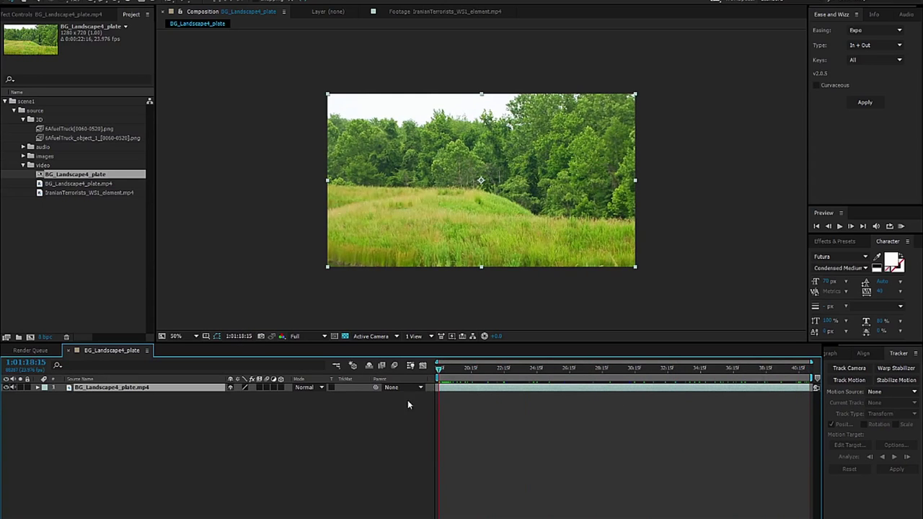
# Step: Scrub the trimmed plate and add IranianTerrorists_WS1_element.mp4 to the composition as the layer above the landscape plate
pyautogui.click(395, 448)
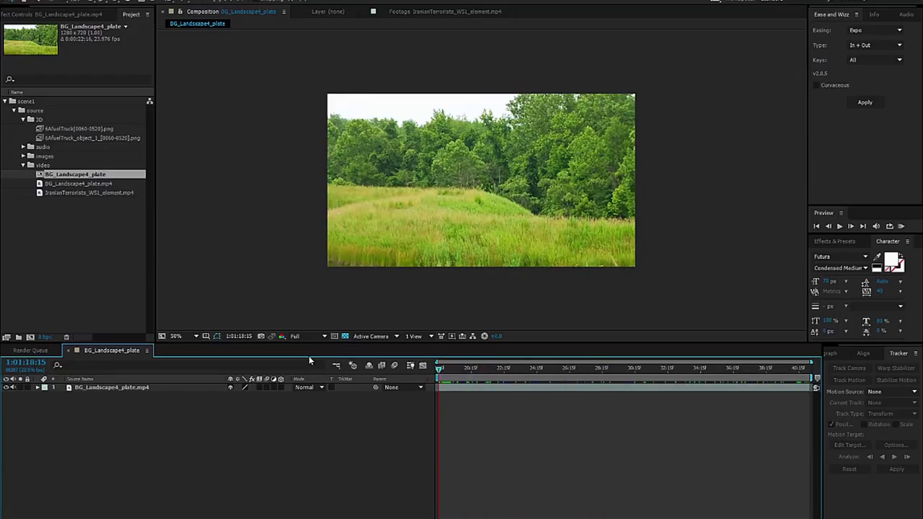
pyautogui.moveTo(442, 369); pyautogui.dragTo(516, 404)
pyautogui.moveTo(458, 407); pyautogui.dragTo(382, 394)
pyautogui.click(63, 185)
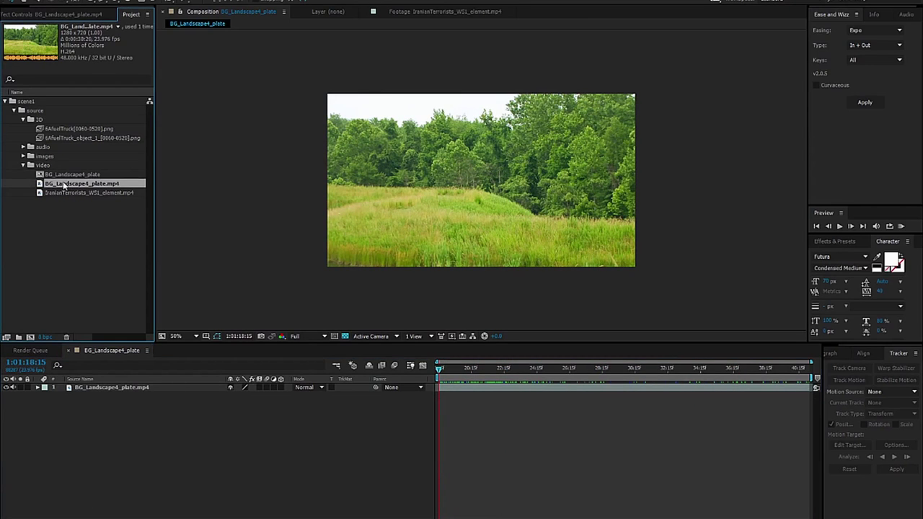
pyautogui.moveTo(49, 193); pyautogui.dragTo(151, 385)
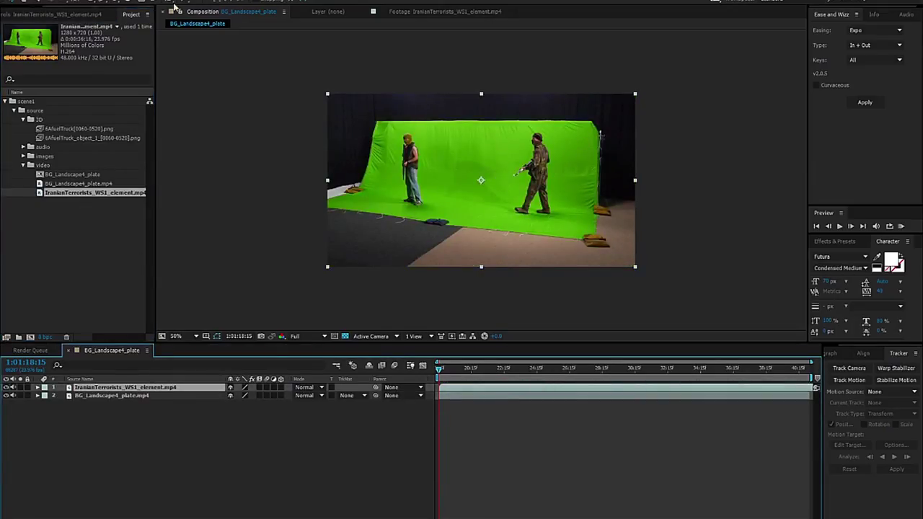
# Step: Draw a closed Pen mask around both actors just inside the green backdrop's edges, and hide the landscape plate layer
pyautogui.click(106, 2)
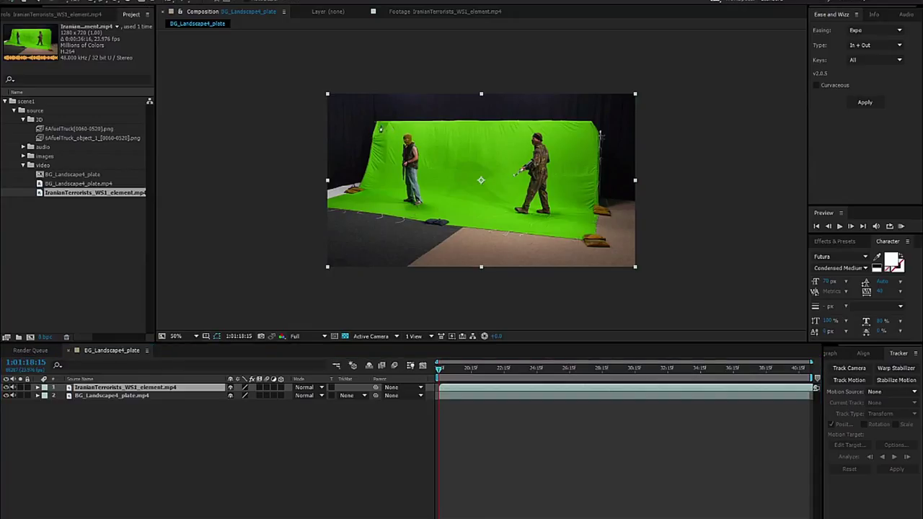
pyautogui.click(380, 129)
pyautogui.click(588, 129)
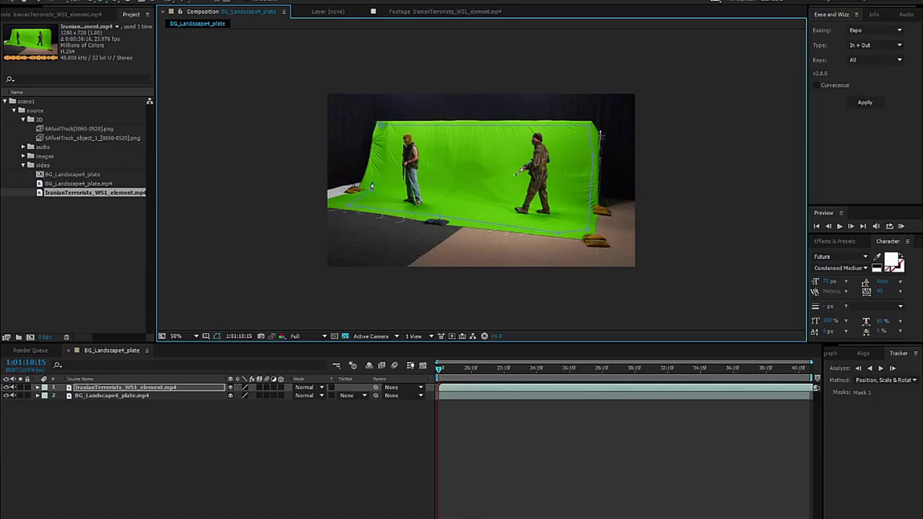
pyautogui.click(380, 127)
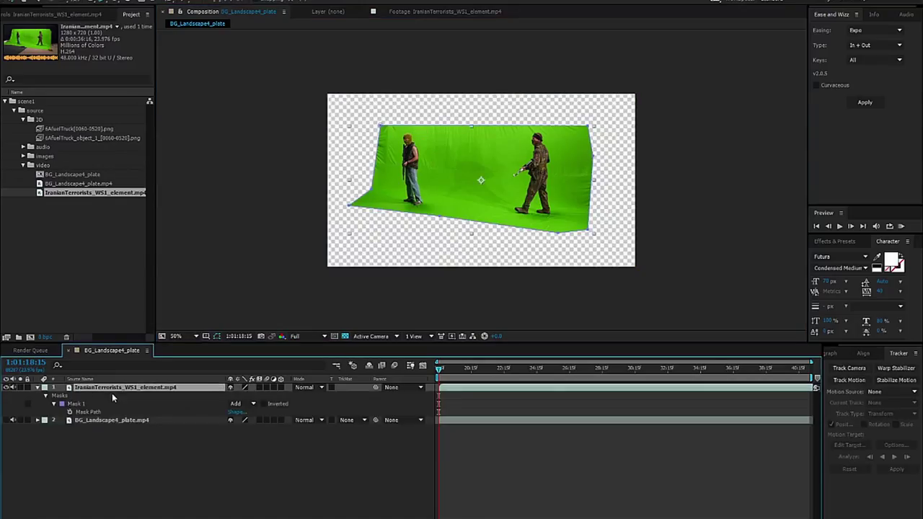
pyautogui.press('/')
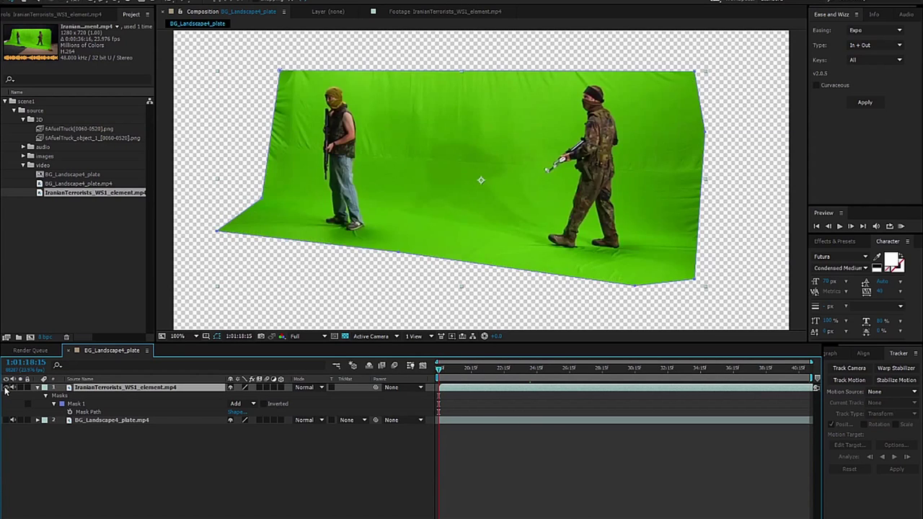
# Step: Switch Mask 1's mode to None to compare with the unmasked footage, and set it back to Add
pyautogui.click(248, 405)
pyautogui.click(251, 415)
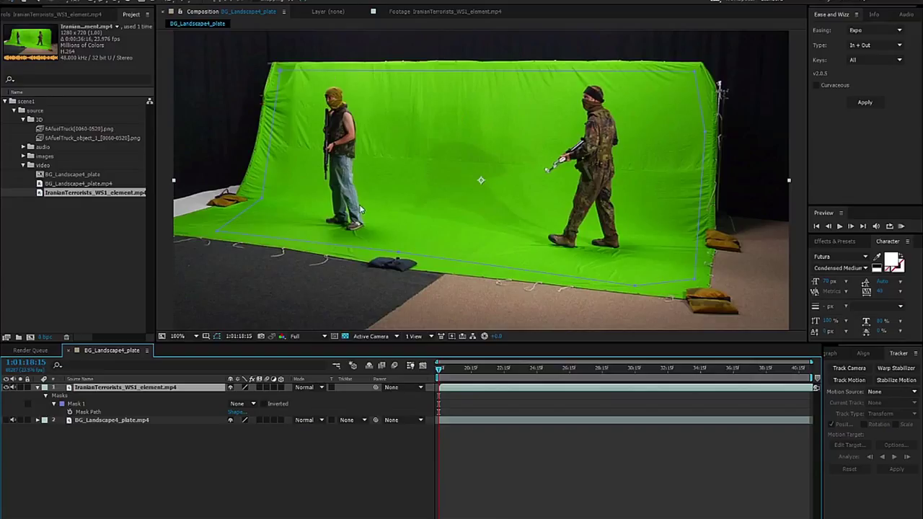
pyautogui.click(253, 405)
pyautogui.click(249, 424)
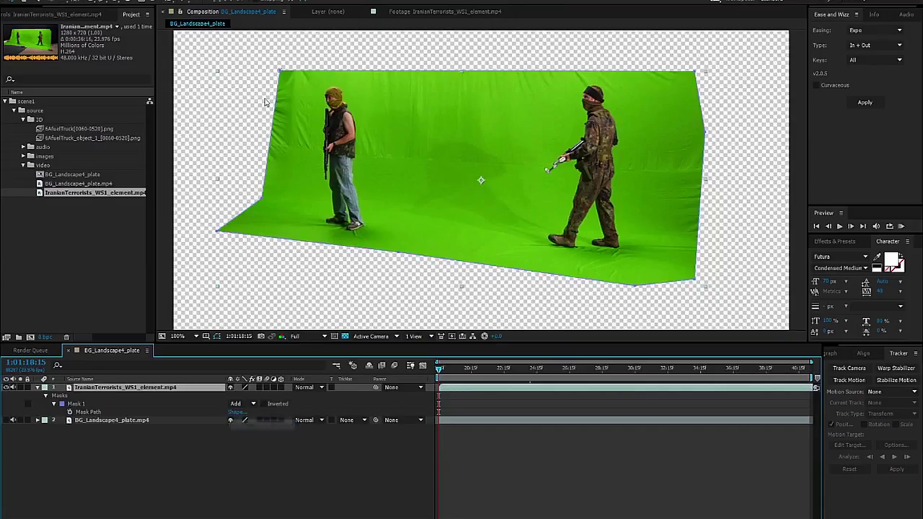
# Step: Apply the Keylight (1.2) effect to the green-screen layer and sample the green beside the camouflaged actor as the Screen Colour
pyautogui.click(139, 379)
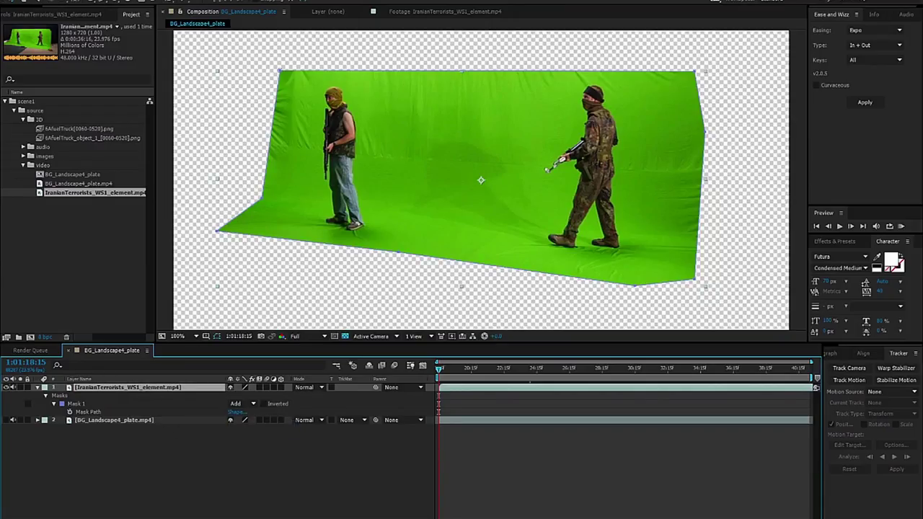
pyautogui.hotkey('alt', 'l')
pyautogui.press('Right')
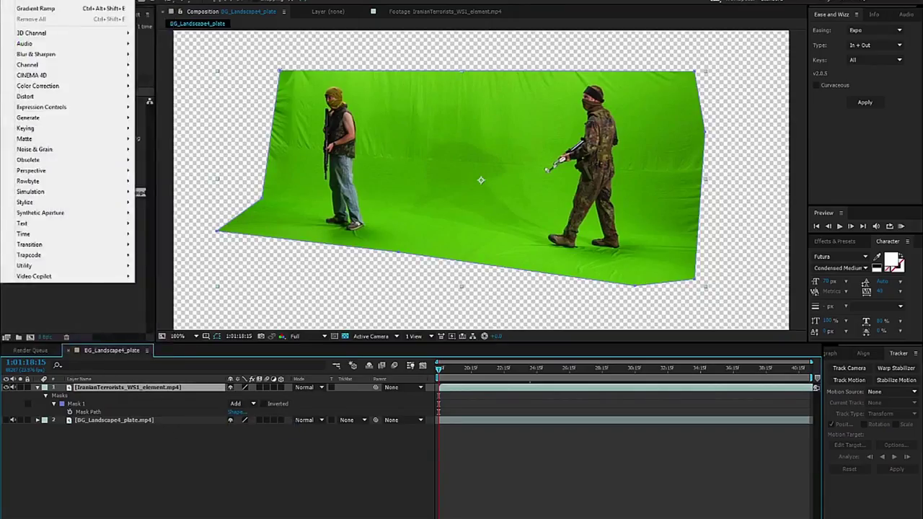
pyautogui.moveTo(105, 130)
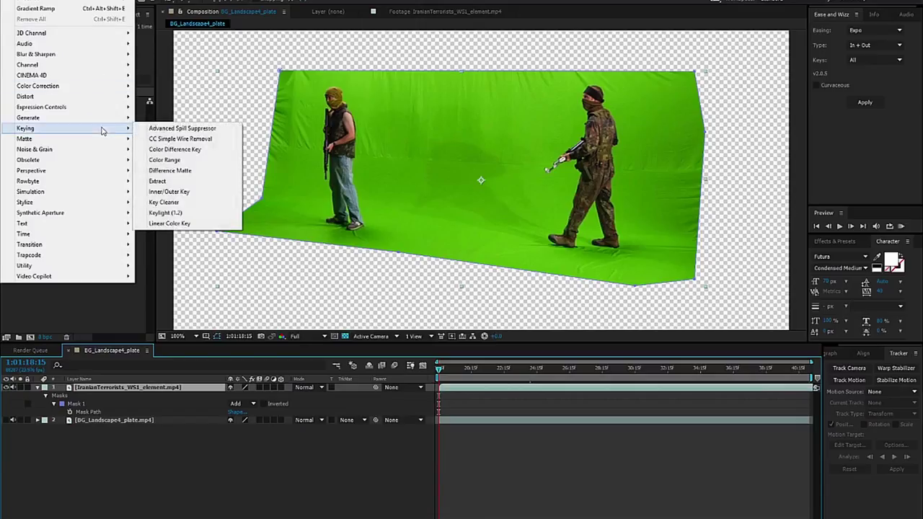
pyautogui.click(166, 213)
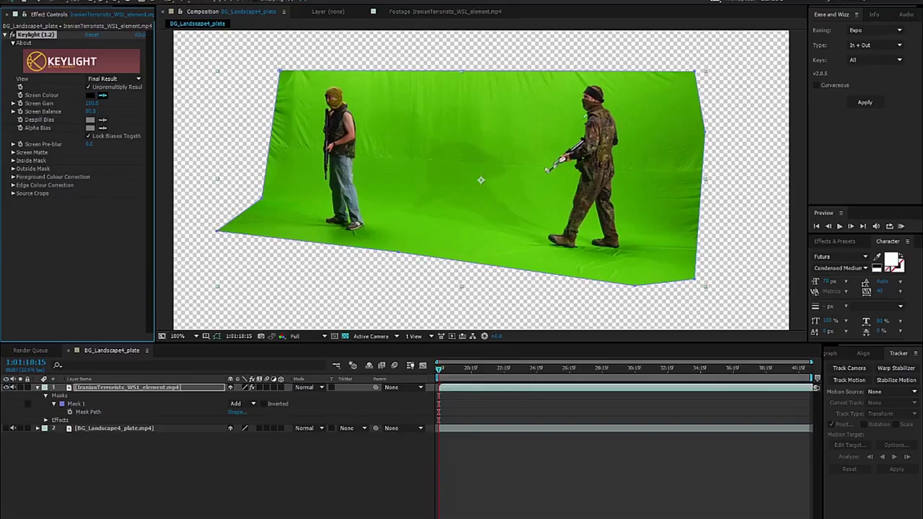
pyautogui.click(619, 150)
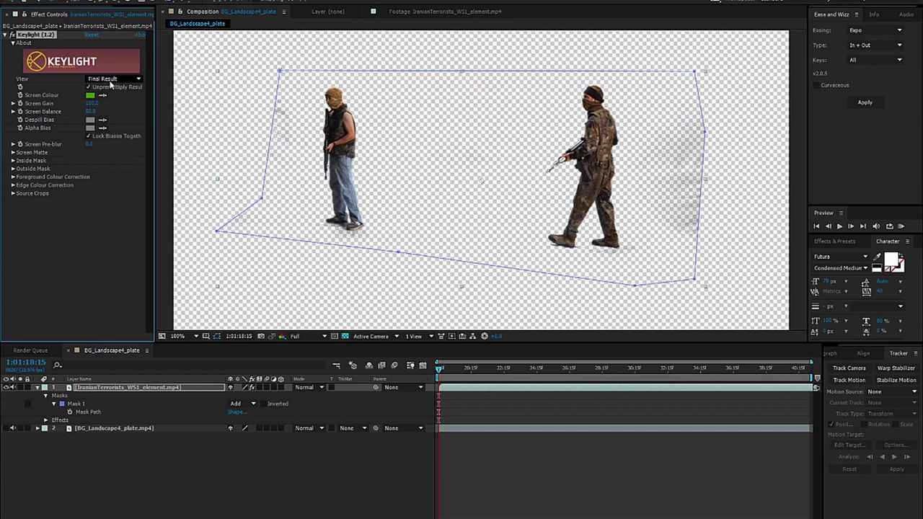
# Step: Set Keylight's View to Combined Matte and examine the matte closely for grey areas inside the actors and in the backdrop
pyautogui.click(137, 81)
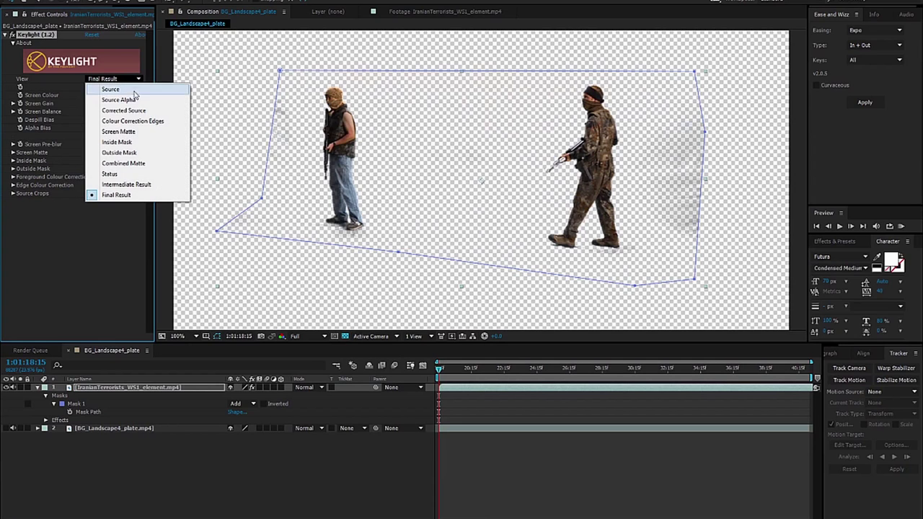
pyautogui.click(126, 164)
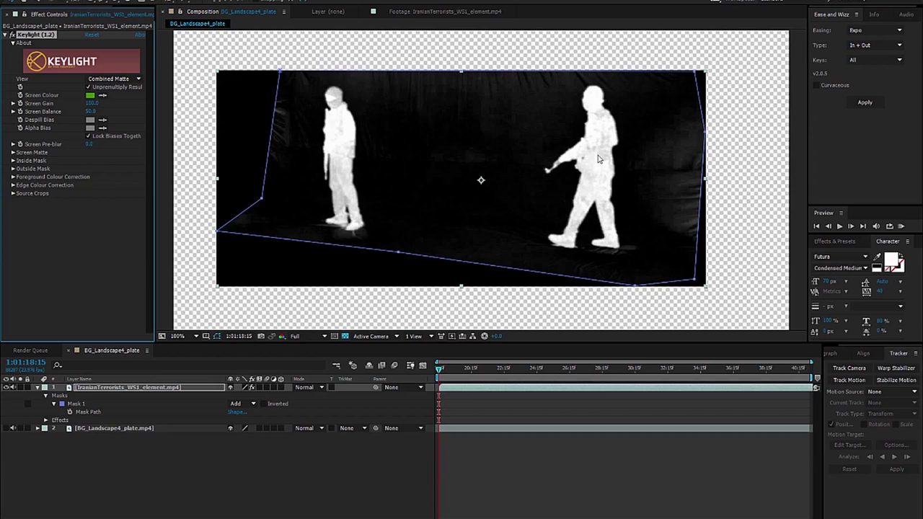
pyautogui.scroll(1, 613, 162)
pyautogui.moveTo(705, 152); pyautogui.dragTo(525, 208)
pyautogui.scroll(-1, 498, 235)
pyautogui.scroll(1, 524, 208)
pyautogui.scroll(1, 599, 137)
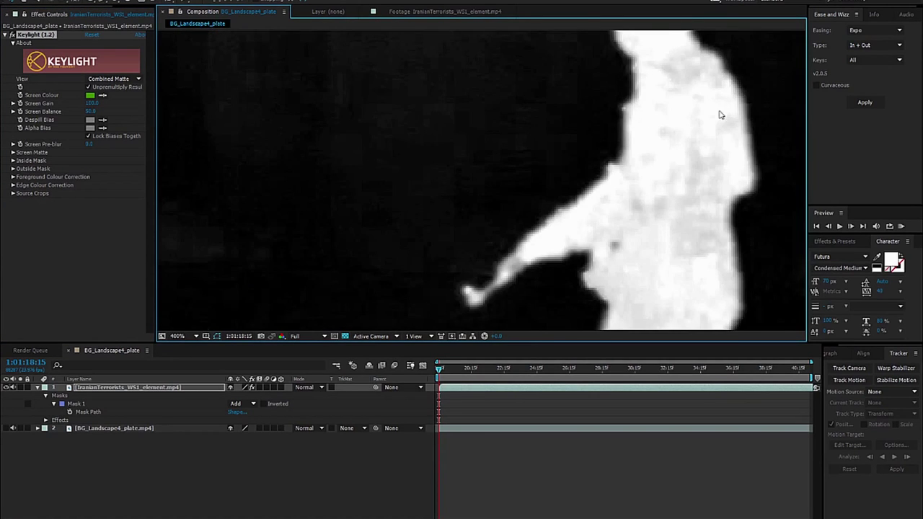
pyautogui.moveTo(721, 113); pyautogui.dragTo(519, 97)
pyautogui.scroll(-1, 478, 249)
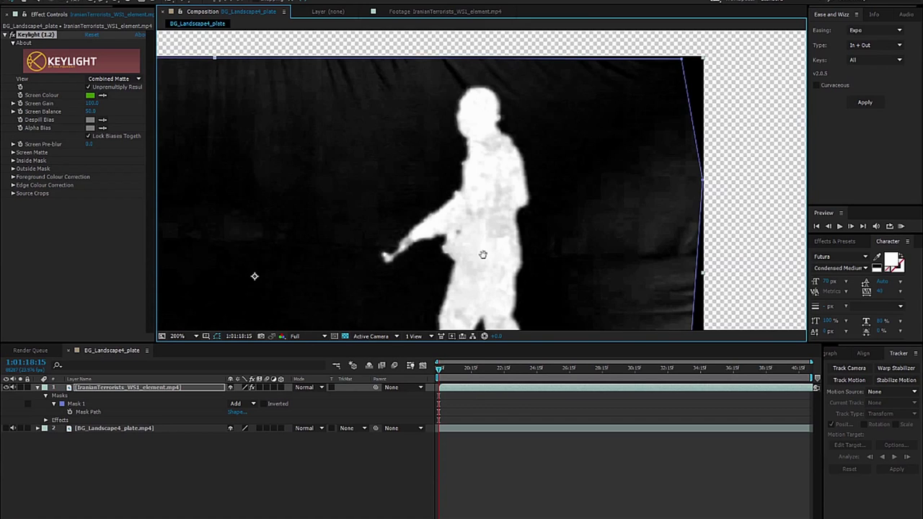
pyautogui.moveTo(483, 256); pyautogui.dragTo(566, 164)
pyautogui.scroll(-1, 489, 187)
pyautogui.moveTo(438, 190); pyautogui.dragTo(471, 190)
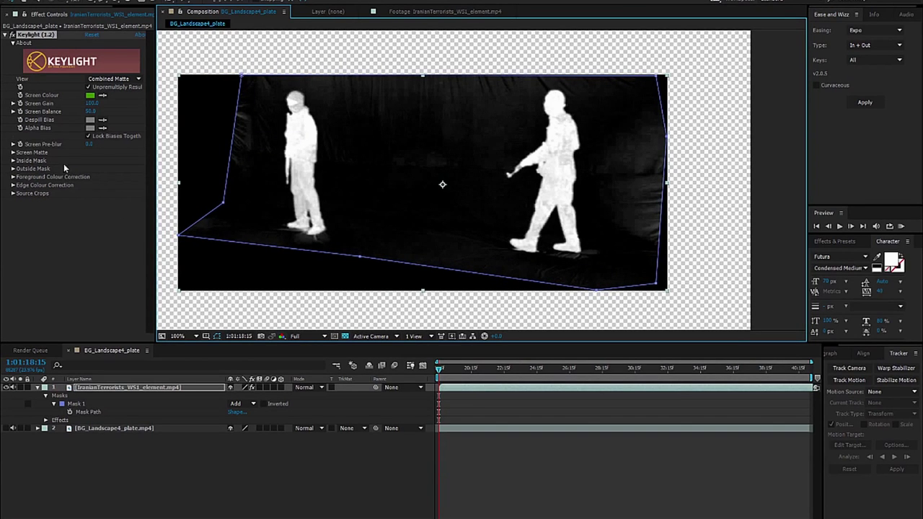
# Step: Set Keylight's Screen Matte Clip Black to 24 and Clip White to 72, and switch the View to Final Result
pyautogui.click(13, 153)
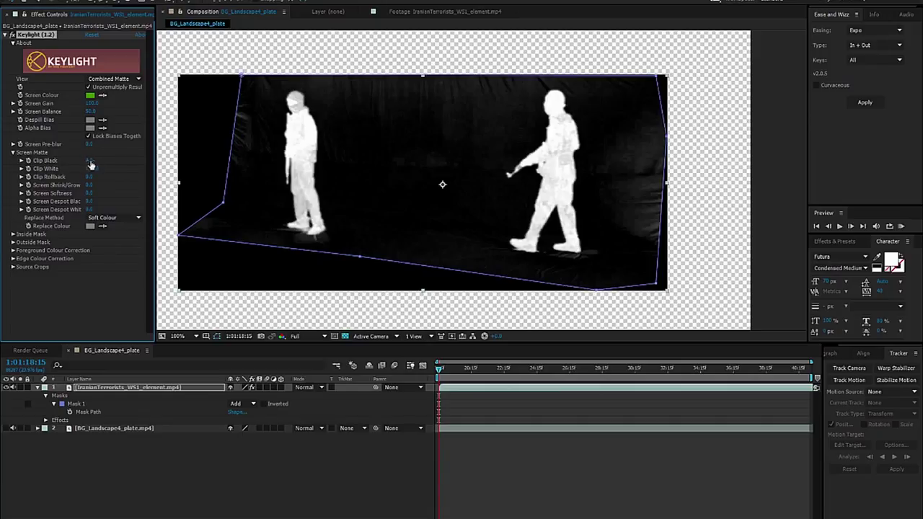
pyautogui.moveTo(89, 160); pyautogui.dragTo(102, 160)
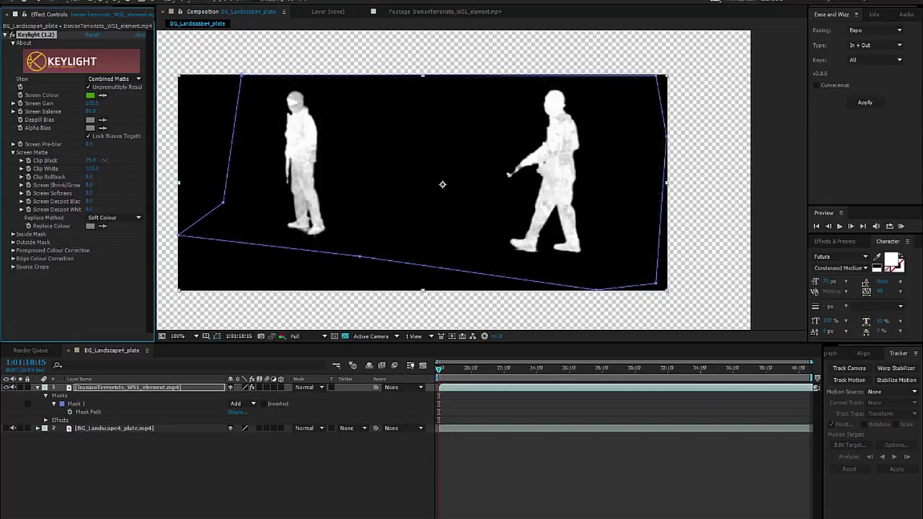
pyautogui.moveTo(89, 171); pyautogui.dragTo(76, 162)
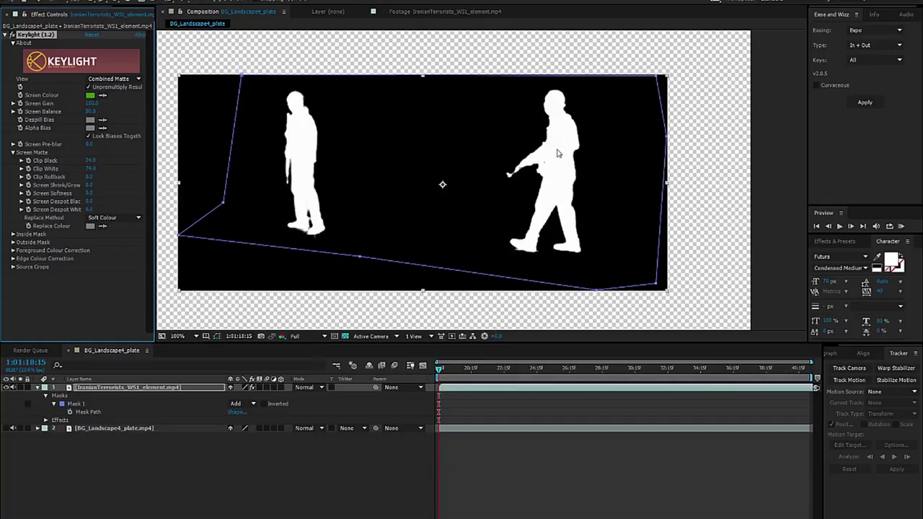
pyautogui.moveTo(90, 169); pyautogui.dragTo(103, 174)
pyautogui.click(113, 79)
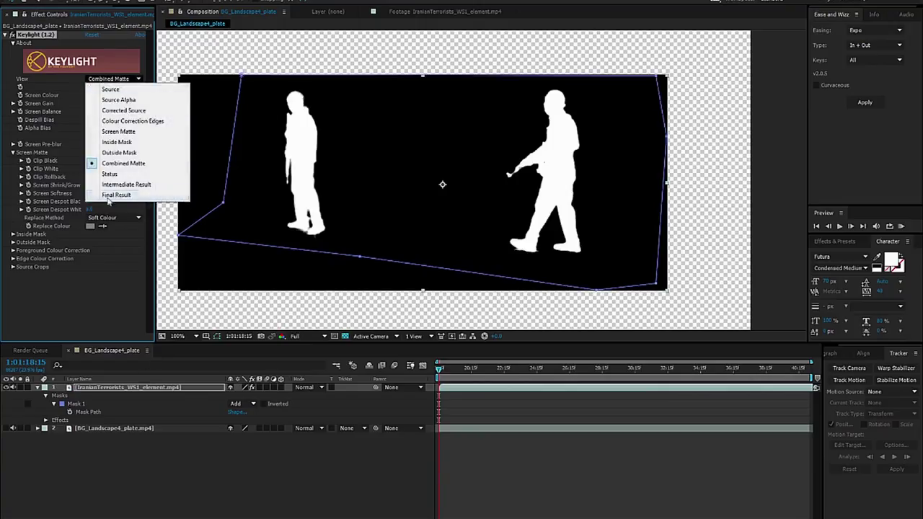
pyautogui.click(112, 196)
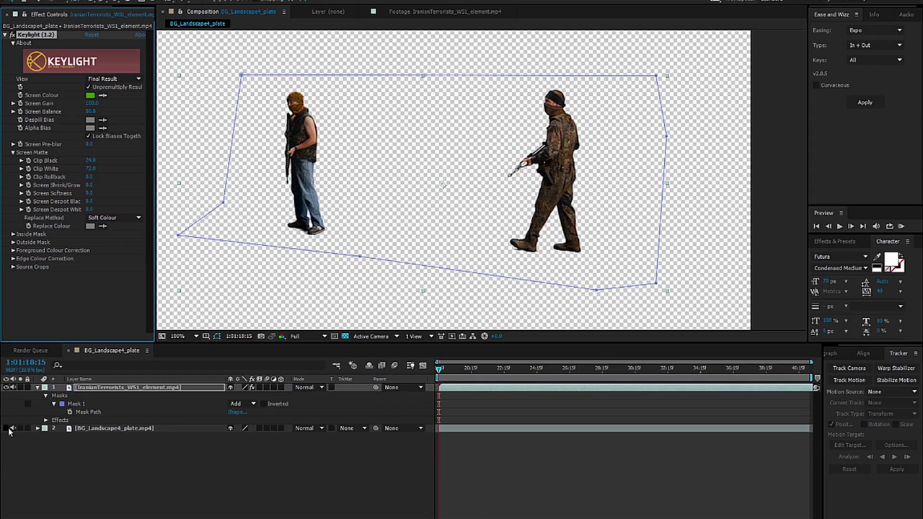
# Step: Show the landscape plate layer behind the keyed actors and move the actors' layer down onto the grassy hill
pyautogui.click(7, 429)
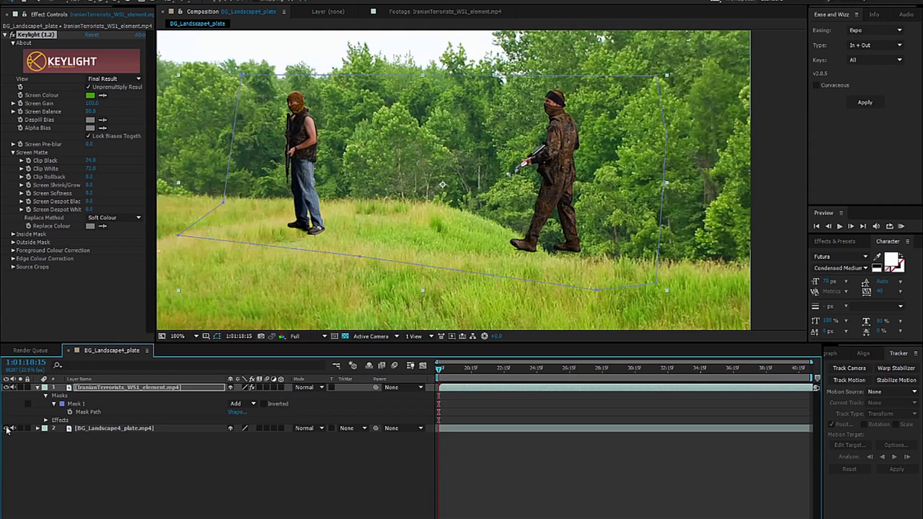
pyautogui.click(7, 428)
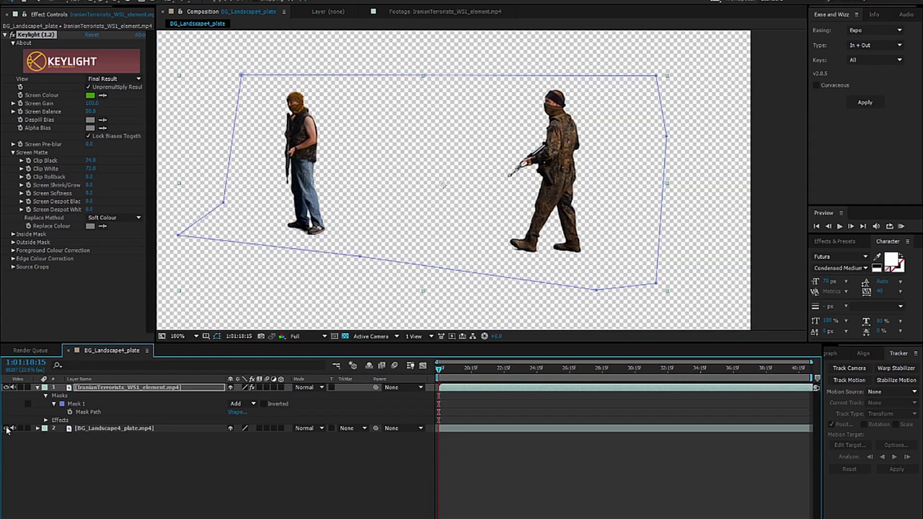
pyautogui.click(7, 428)
pyautogui.moveTo(558, 185); pyautogui.dragTo(534, 239)
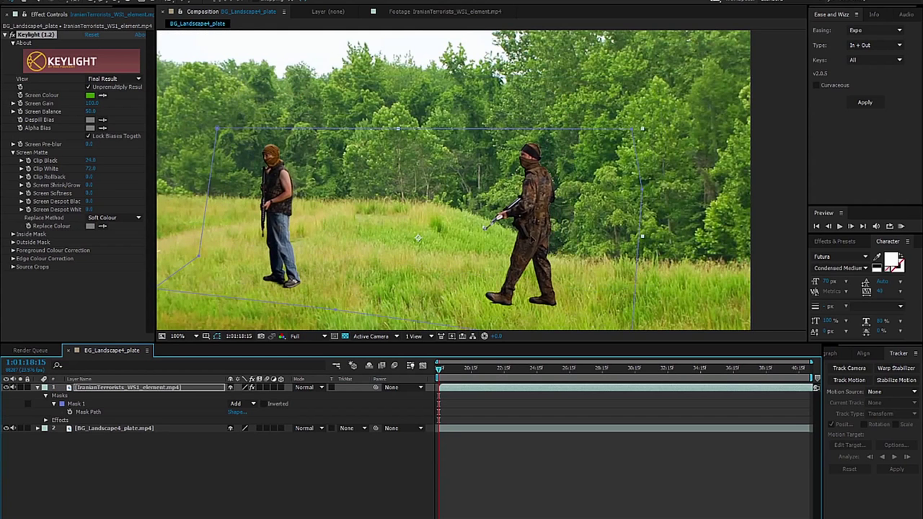
pyautogui.moveTo(576, 266); pyautogui.dragTo(560, 258)
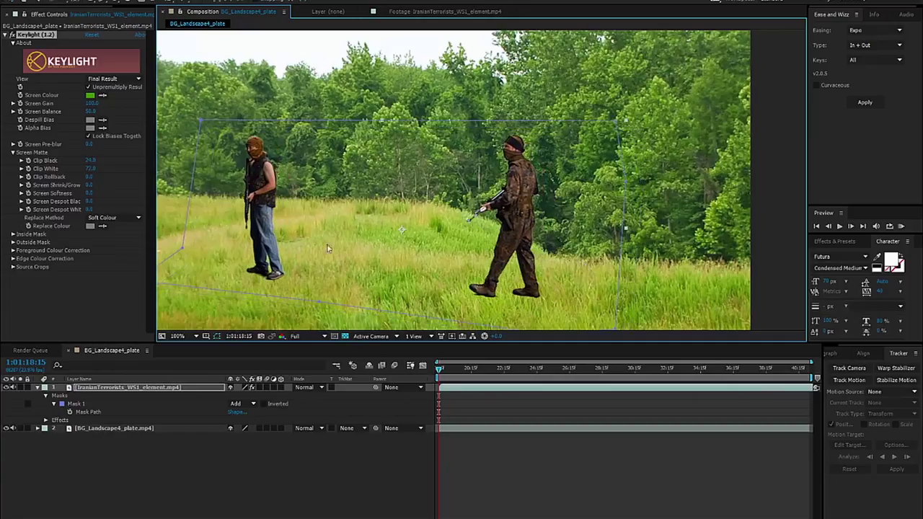
# Step: Create a comp-sized bright red solid, place it directly beneath the actors' layer, and toggle its visibility to compare the key's edges
pyautogui.click(88, 470)
pyautogui.hotkey('ctrl', 'y')
pyautogui.click(493, 290)
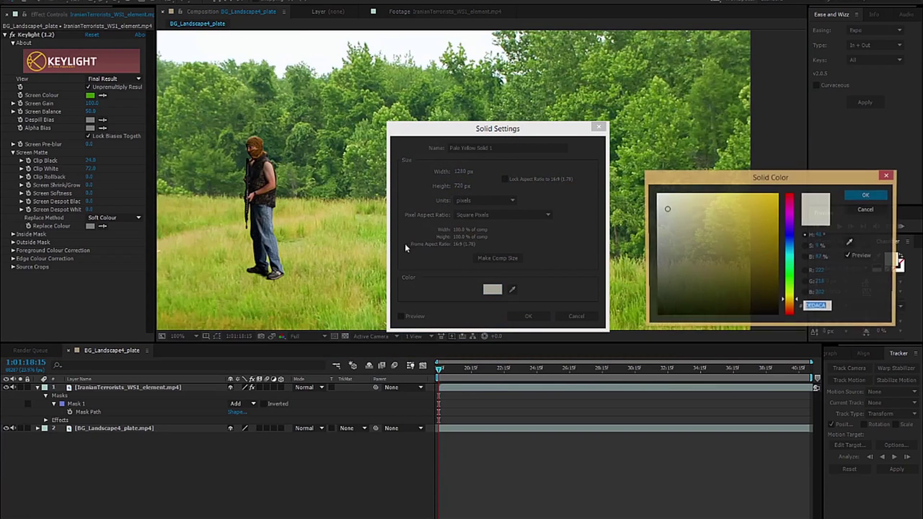
pyautogui.click(789, 194)
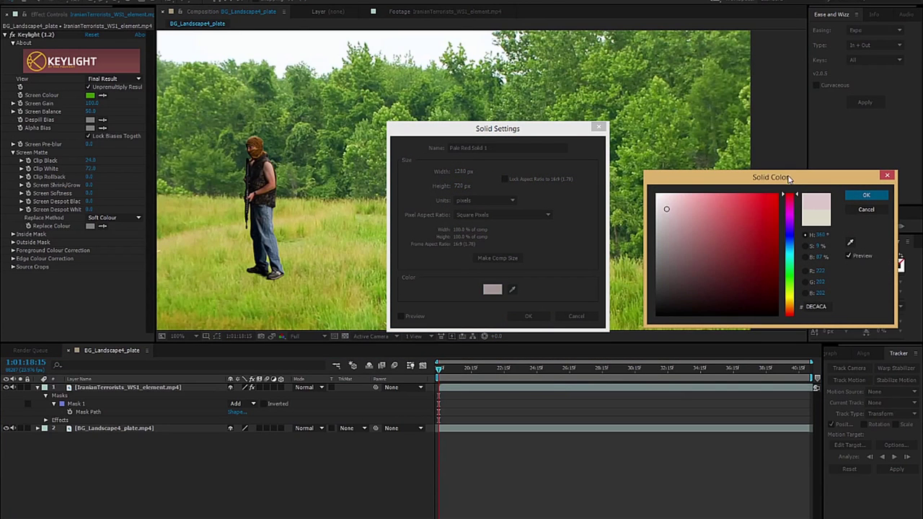
pyautogui.click(866, 195)
pyautogui.click(528, 316)
pyautogui.moveTo(119, 389); pyautogui.dragTo(109, 427)
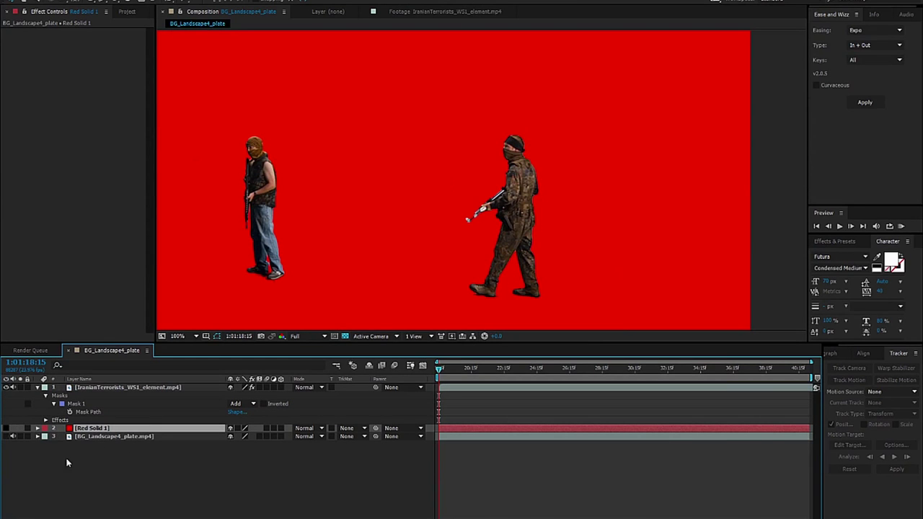
pyautogui.click(7, 428)
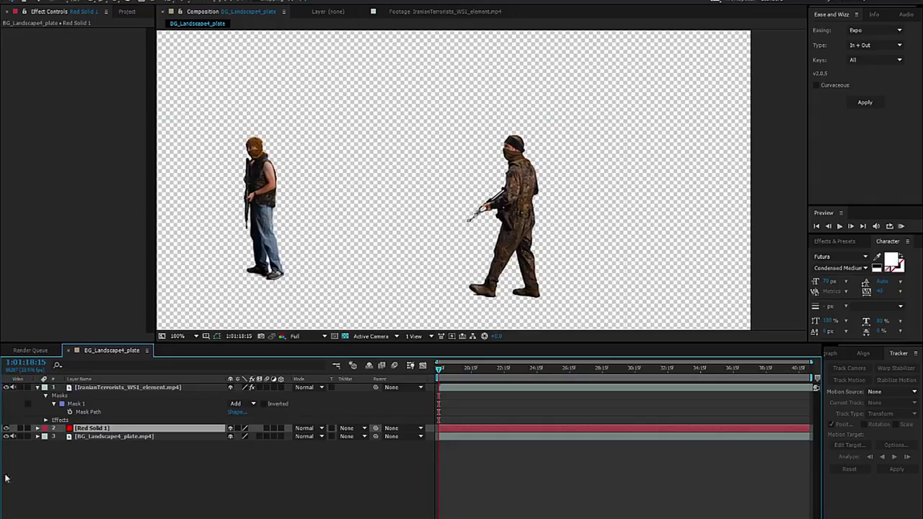
pyautogui.click(7, 429)
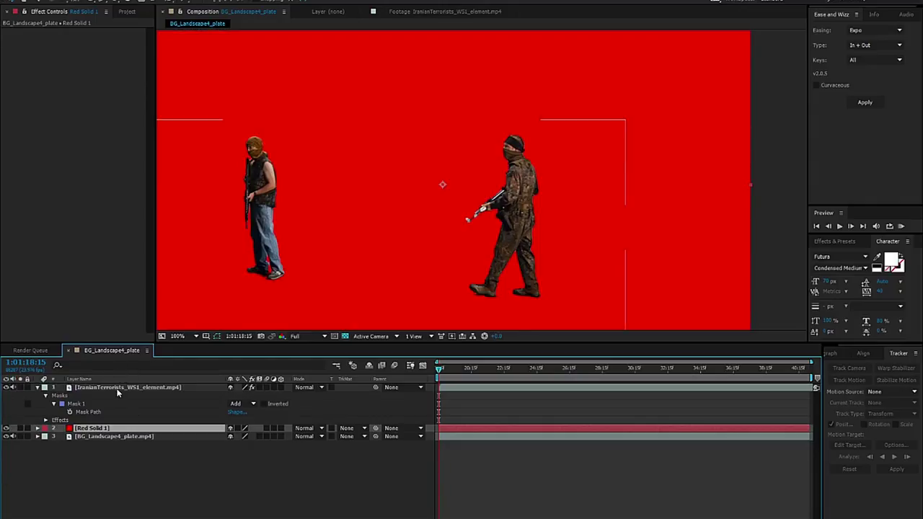
# Step: Select the actors' layer and set Keylight's View to Combined Matte to check both silhouettes
pyautogui.click(541, 207)
pyautogui.click(114, 79)
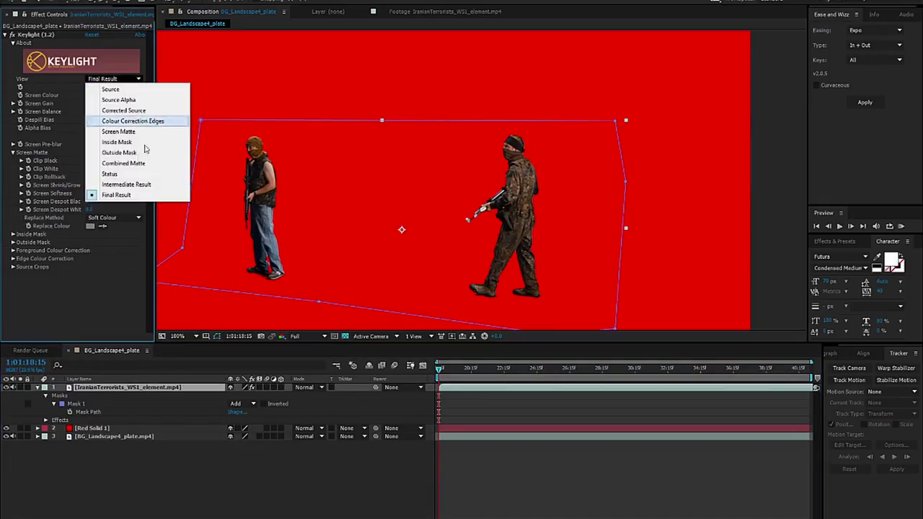
pyautogui.click(124, 163)
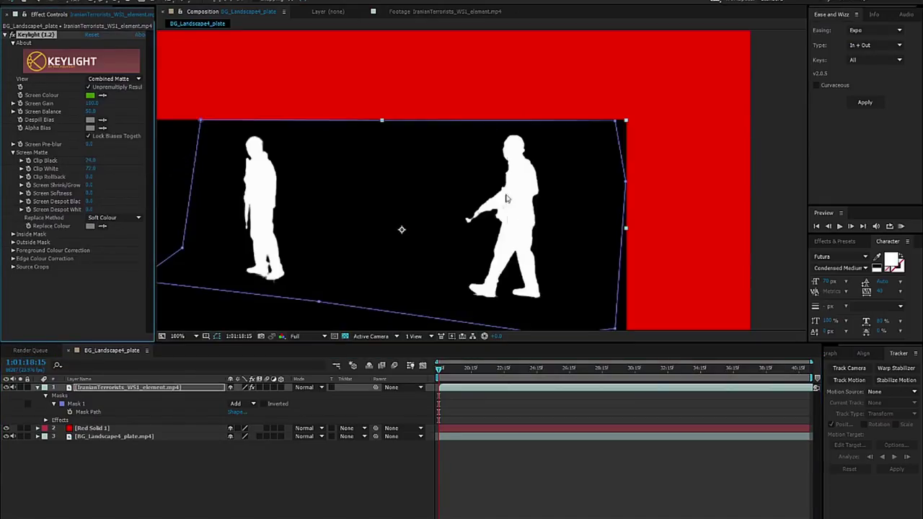
# Step: Set Keylight's View to Status and examine the camouflaged actor up close from head to feet for semi-transparent areas
pyautogui.click(112, 79)
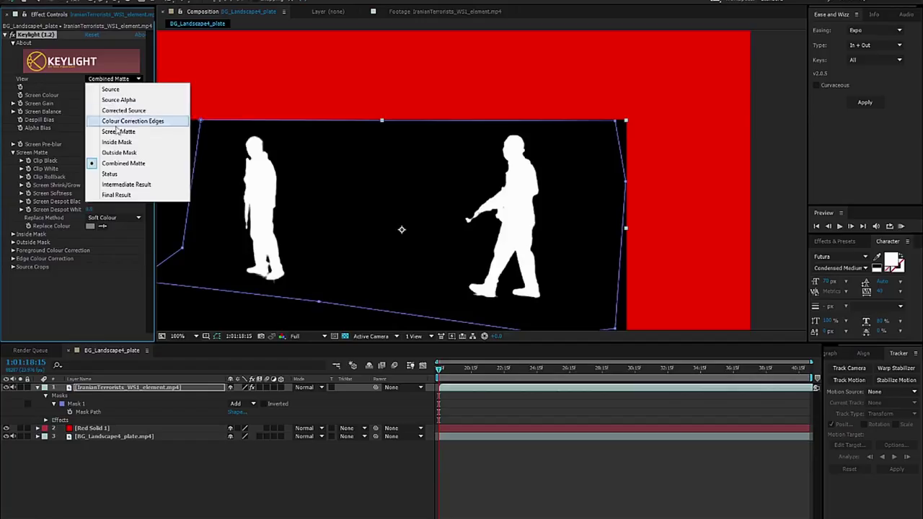
pyautogui.click(110, 175)
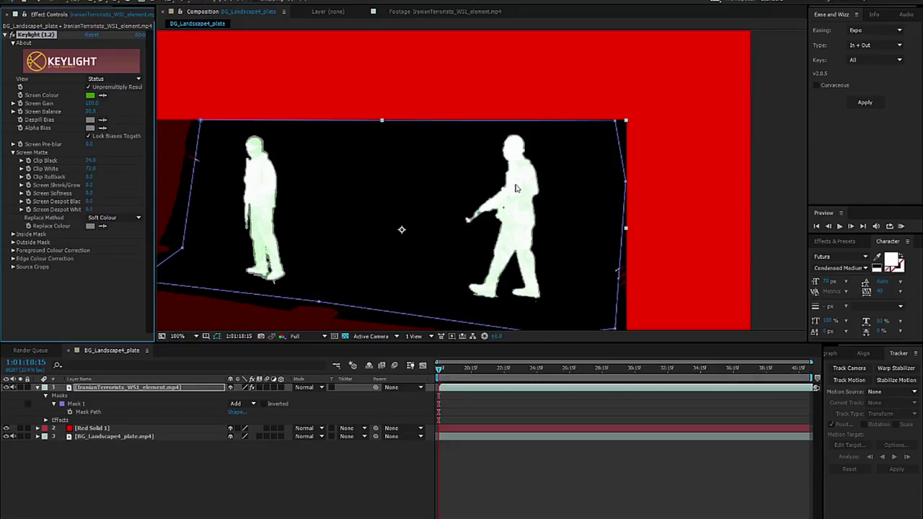
pyautogui.press('.')
pyautogui.moveTo(298, 172); pyautogui.dragTo(358, 136)
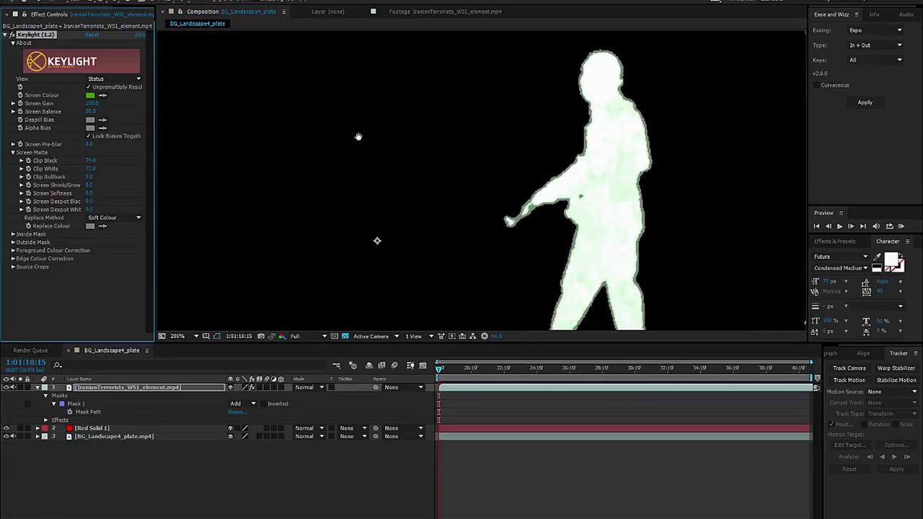
pyautogui.moveTo(570, 177); pyautogui.dragTo(370, 238)
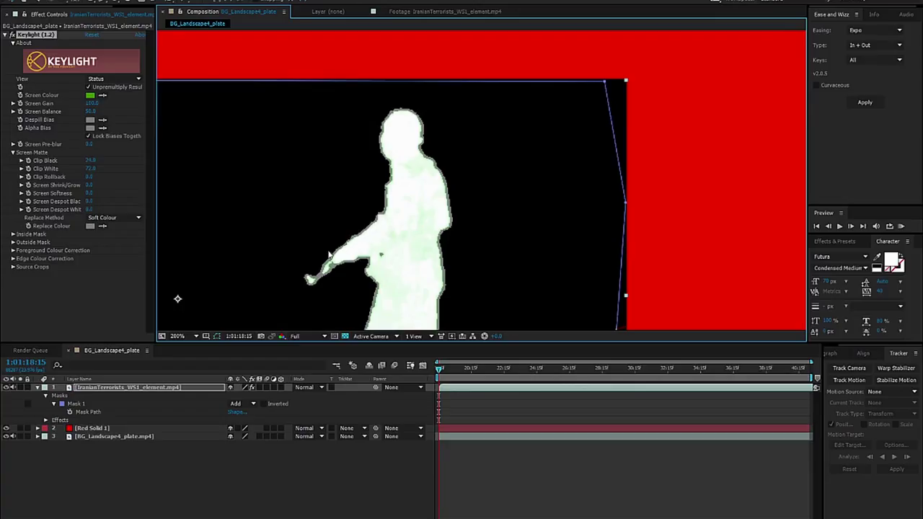
pyautogui.moveTo(388, 225); pyautogui.dragTo(431, 105)
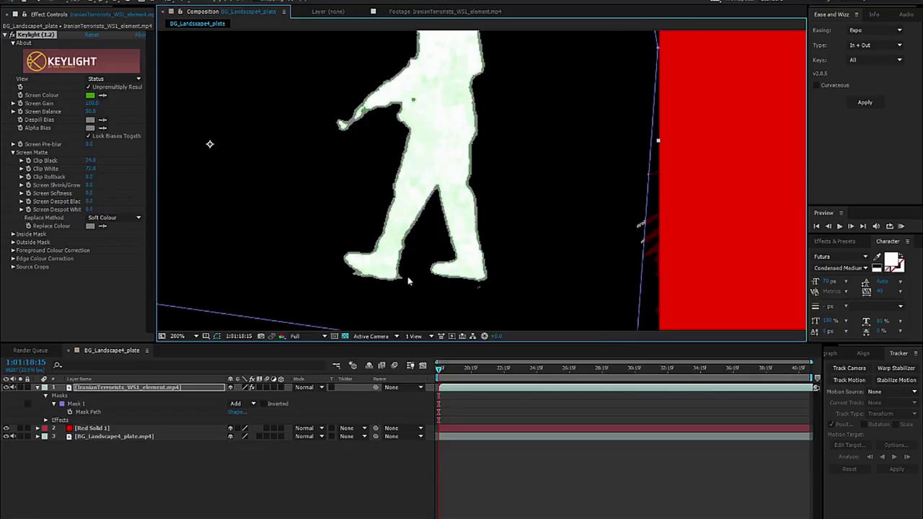
pyautogui.moveTo(456, 162); pyautogui.dragTo(430, 268)
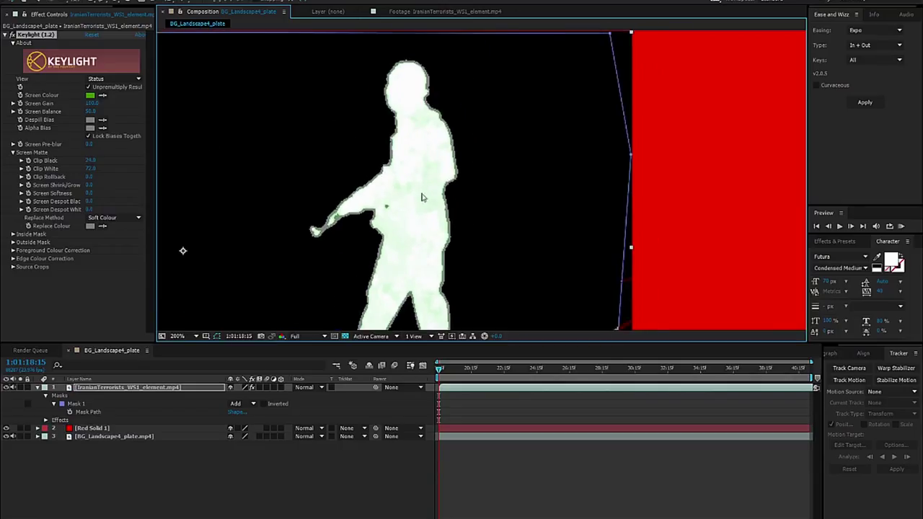
pyautogui.moveTo(424, 194); pyautogui.dragTo(452, 196)
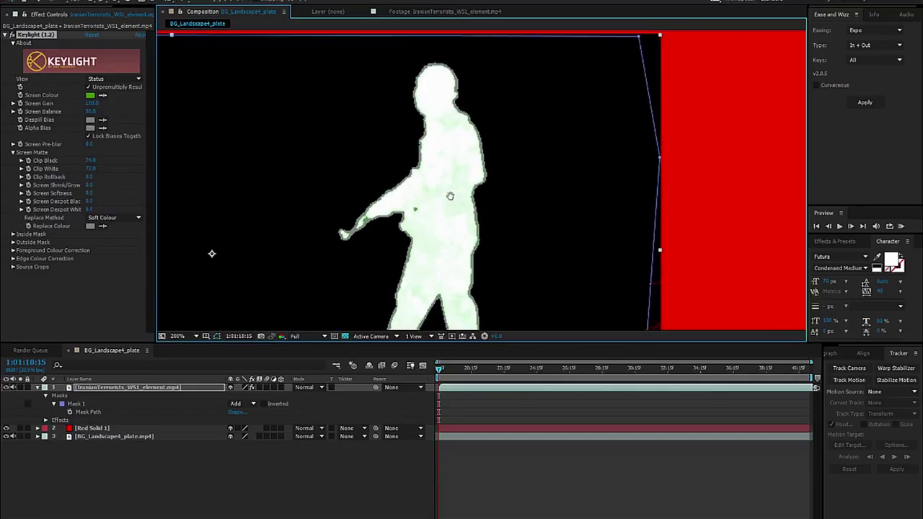
# Step: Set Keylight's View to Intermediate Result, hide the red solid and landscape plate, and inspect the camouflaged actor for green spill
pyautogui.click(129, 79)
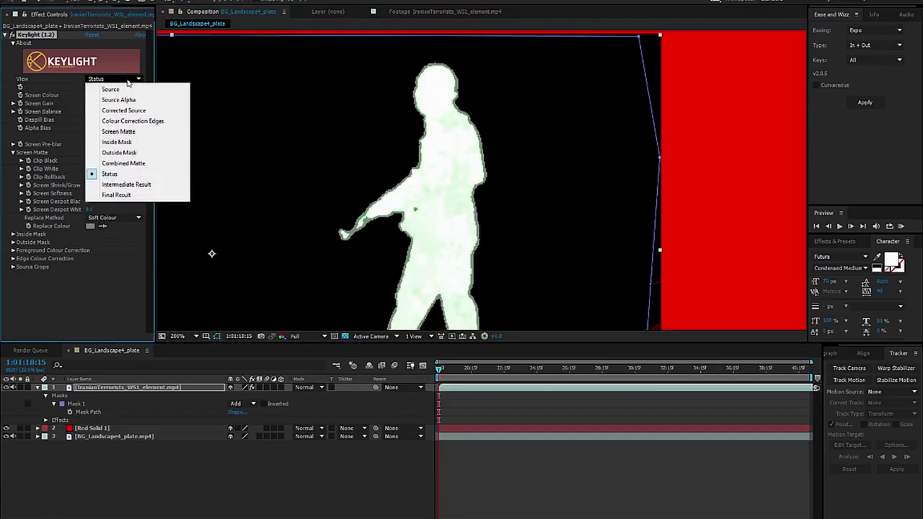
pyautogui.click(126, 184)
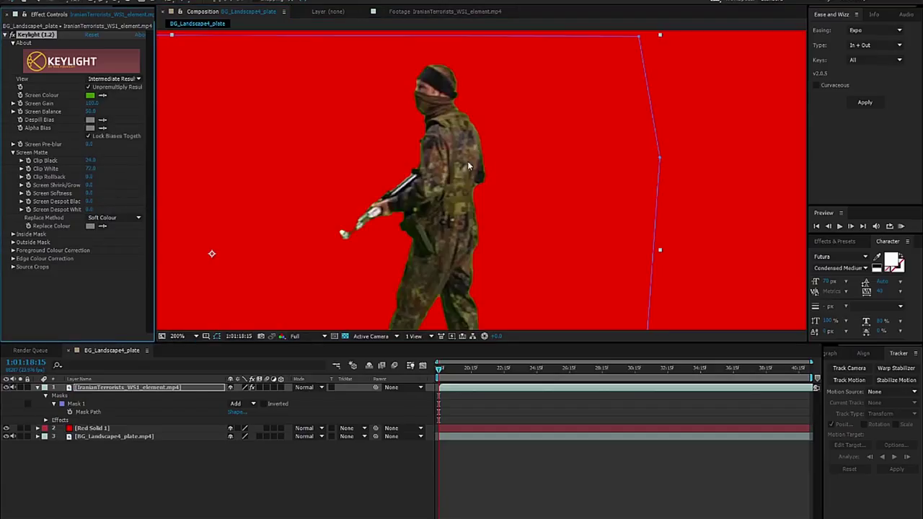
pyautogui.click(7, 429)
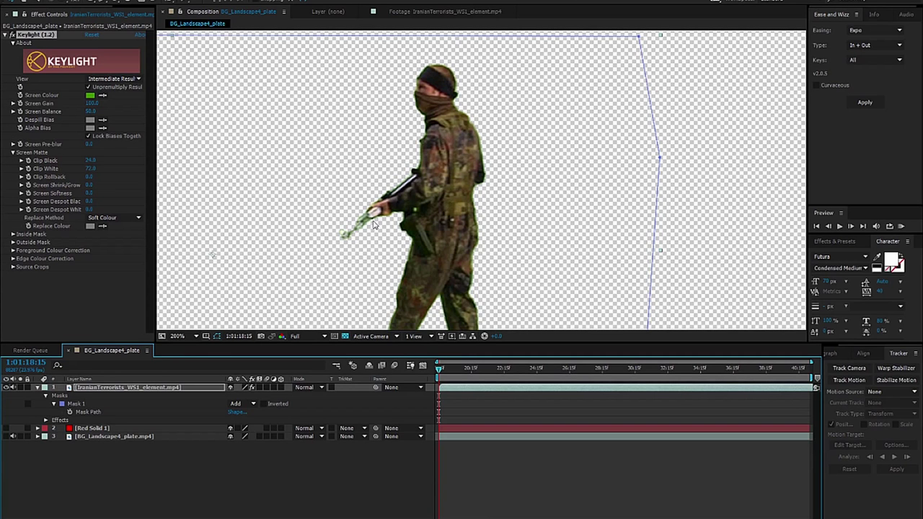
pyautogui.moveTo(399, 228); pyautogui.dragTo(422, 135)
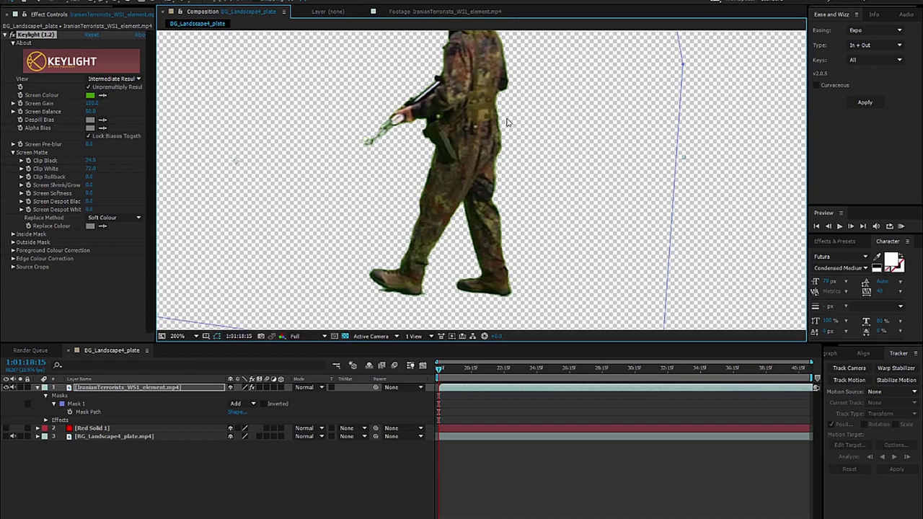
pyautogui.scroll(5, 467, 155)
pyautogui.scroll(1, 467, 154)
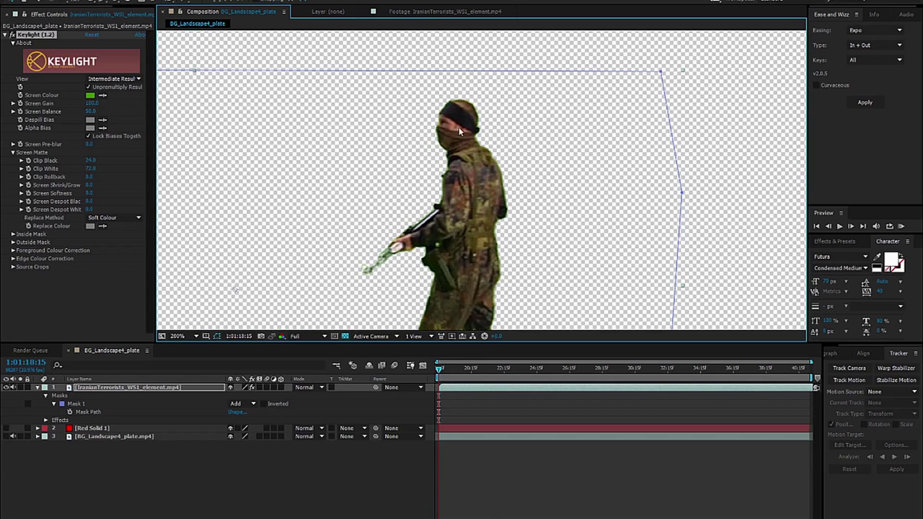
# Step: Set Keylight's View to Source to compare the original green-screen footage, and open the list of view options again
pyautogui.click(119, 79)
pyautogui.click(105, 88)
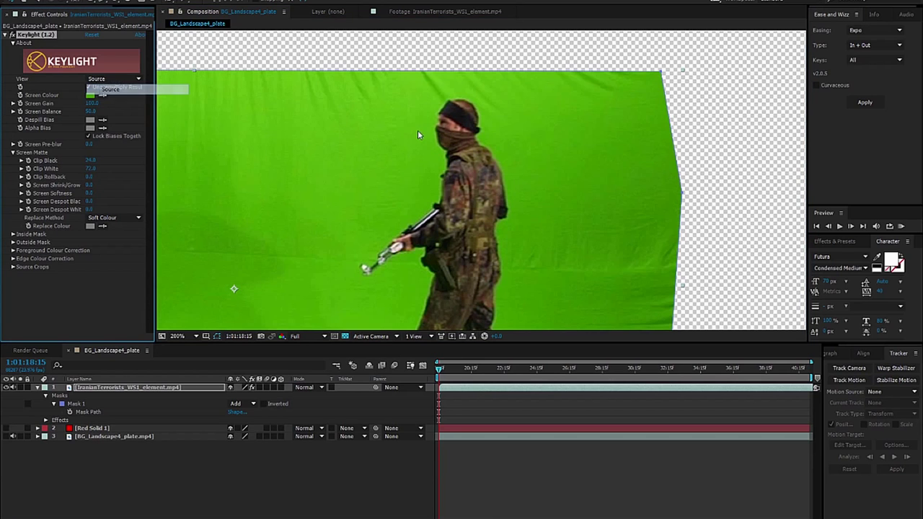
pyautogui.click(102, 80)
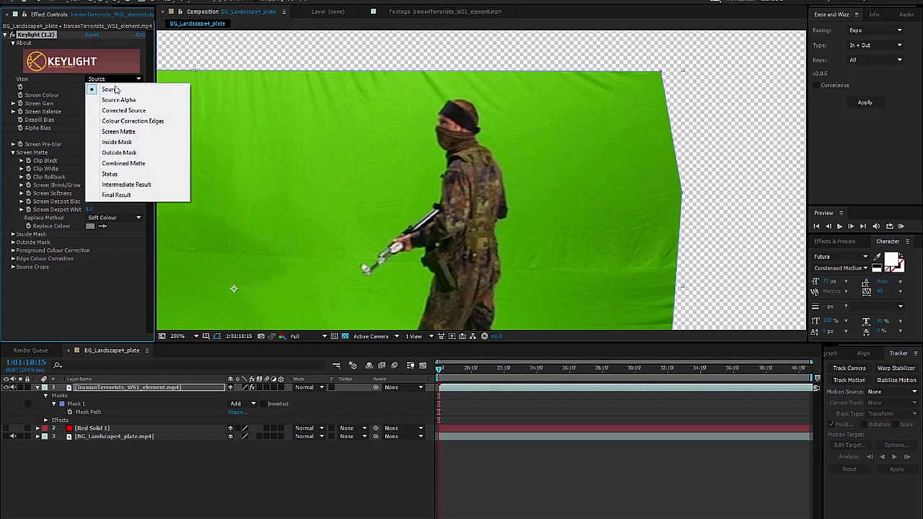
# Step: Switch Keylight's View to Intermediate Result and then to Final Result to check the key on the soldier
pyautogui.click(136, 186)
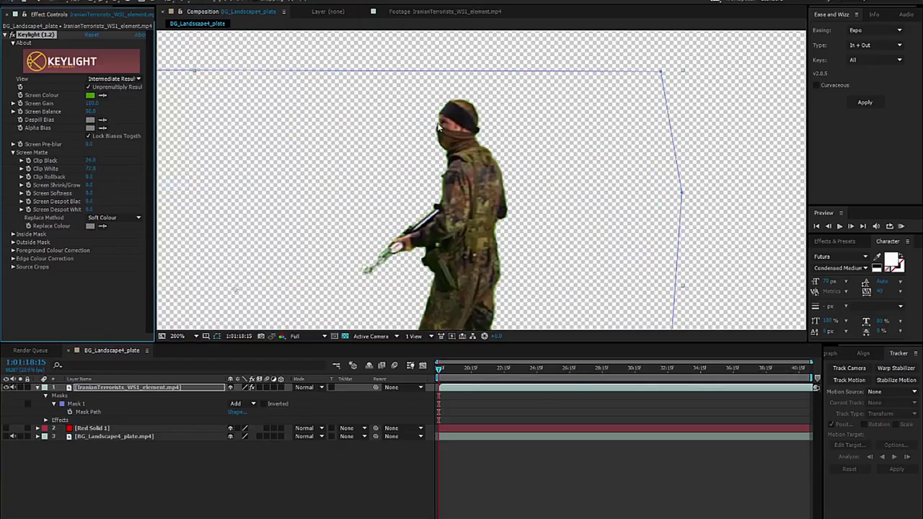
pyautogui.click(109, 81)
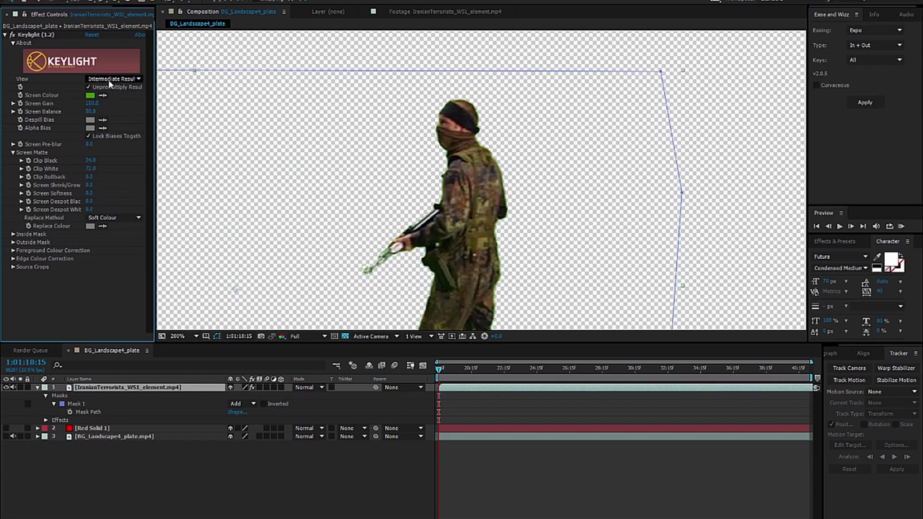
pyautogui.click(120, 199)
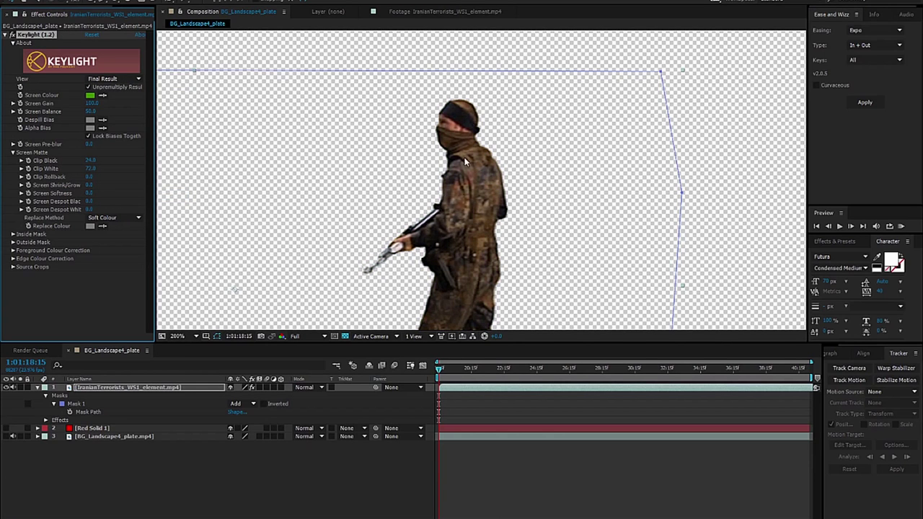
# Step: Compare Keylight's Corrected Source and Source views of the soldier, finishing on Final Result
pyautogui.click(95, 78)
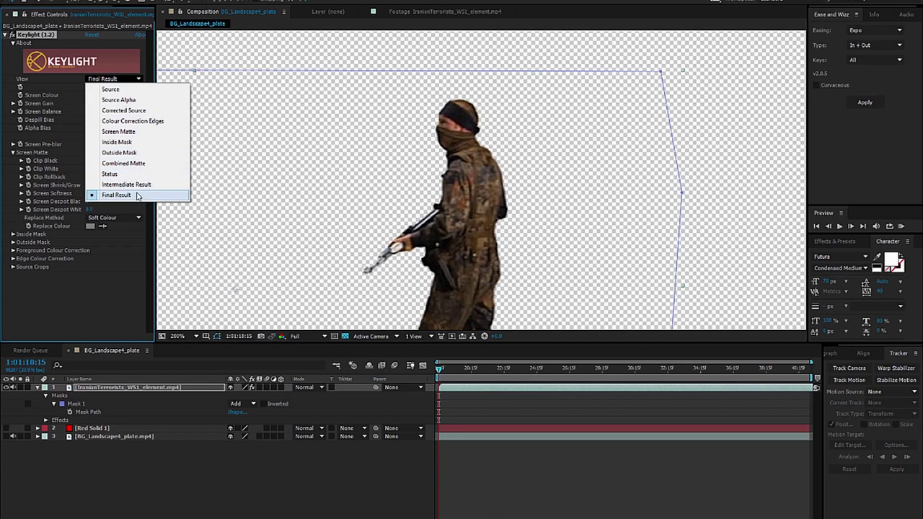
pyautogui.click(123, 110)
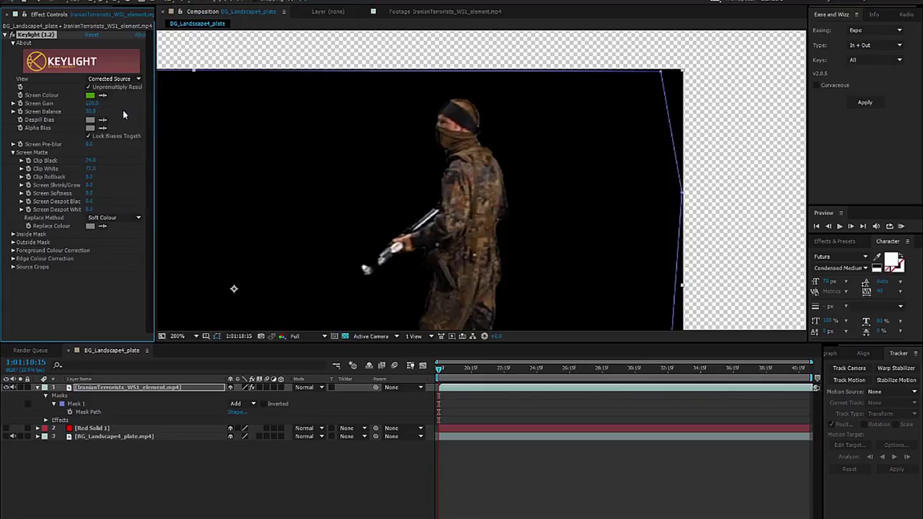
pyautogui.click(120, 79)
pyautogui.click(119, 87)
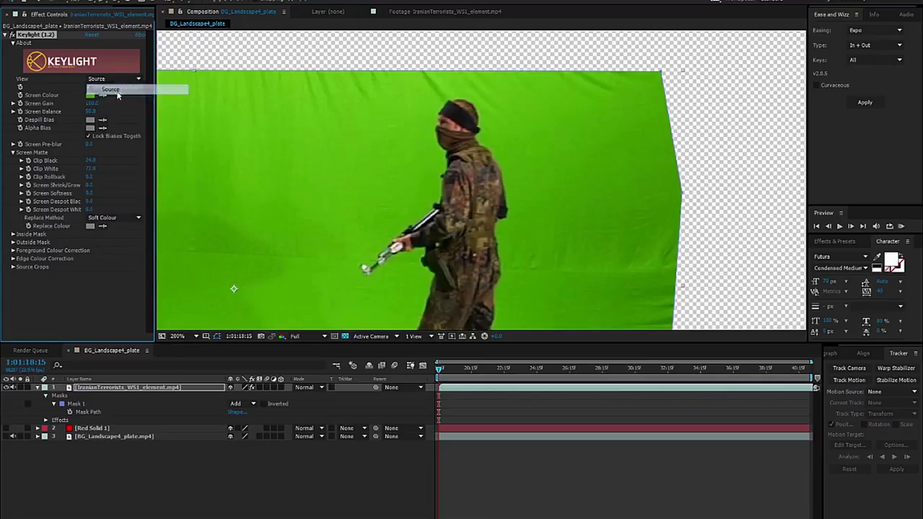
pyautogui.click(117, 79)
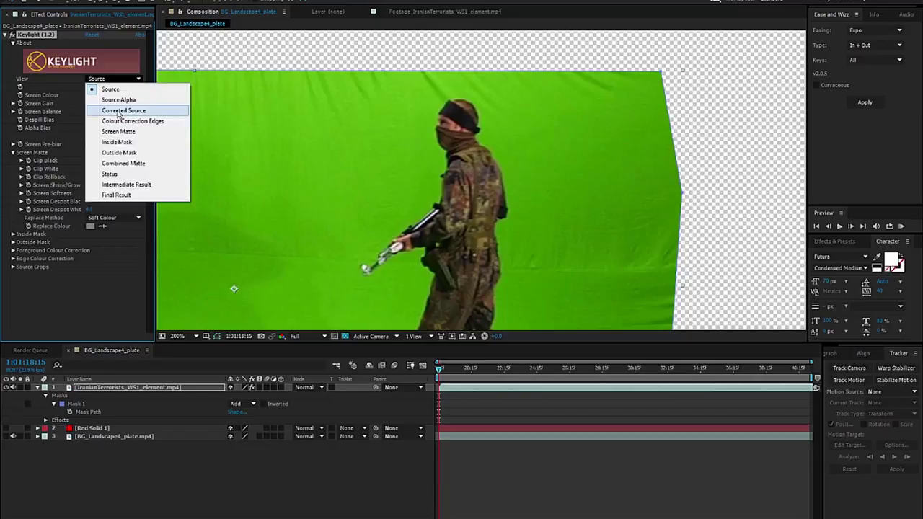
pyautogui.click(119, 111)
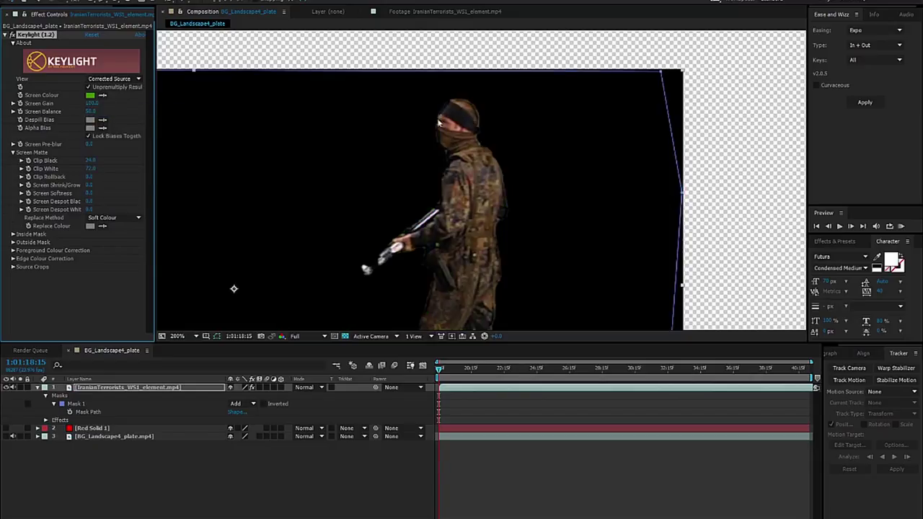
pyautogui.click(106, 79)
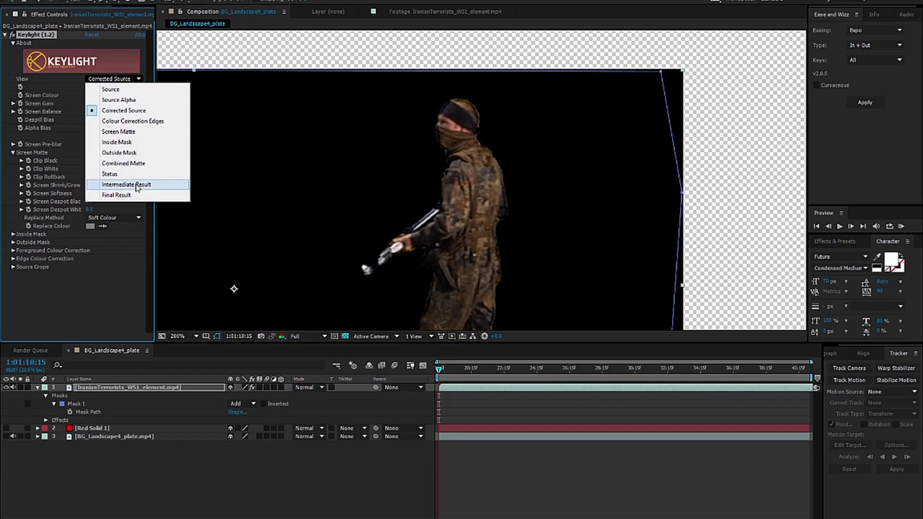
pyautogui.click(126, 196)
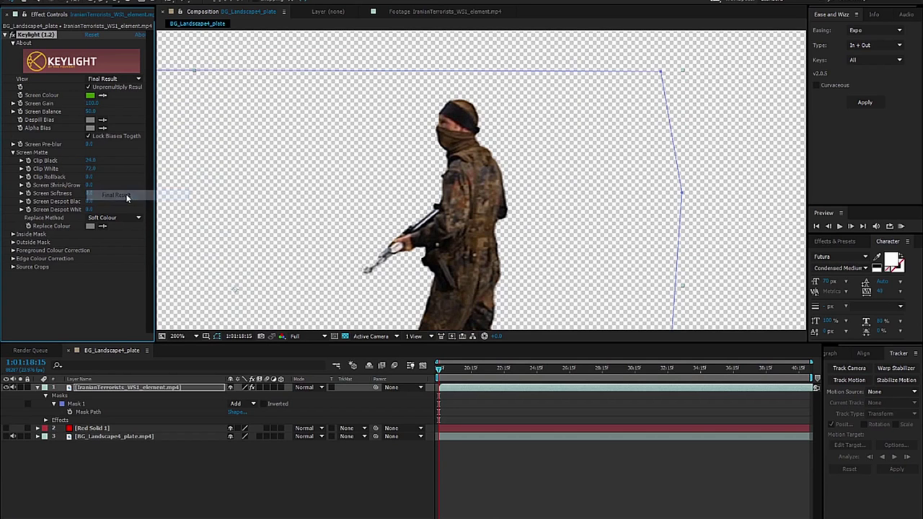
# Step: Make the BG_Landscape4_plate layer visible behind the keyed soldier and preview the composite
pyautogui.moveTo(414, 317); pyautogui.dragTo(546, 221)
pyautogui.moveTo(608, 98); pyautogui.dragTo(605, 153)
pyautogui.click(7, 428)
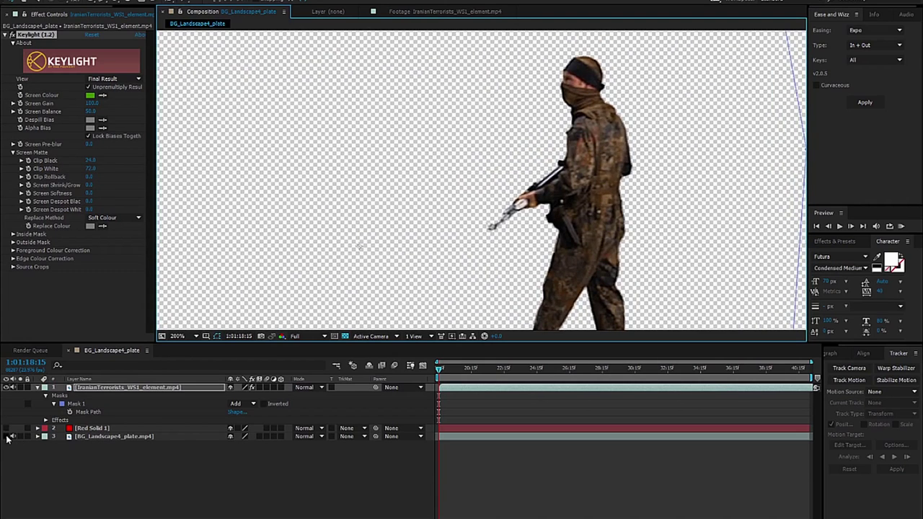
pyautogui.click(6, 429)
pyautogui.click(209, 509)
pyautogui.moveTo(616, 170); pyautogui.dragTo(625, 127)
pyautogui.press('space')
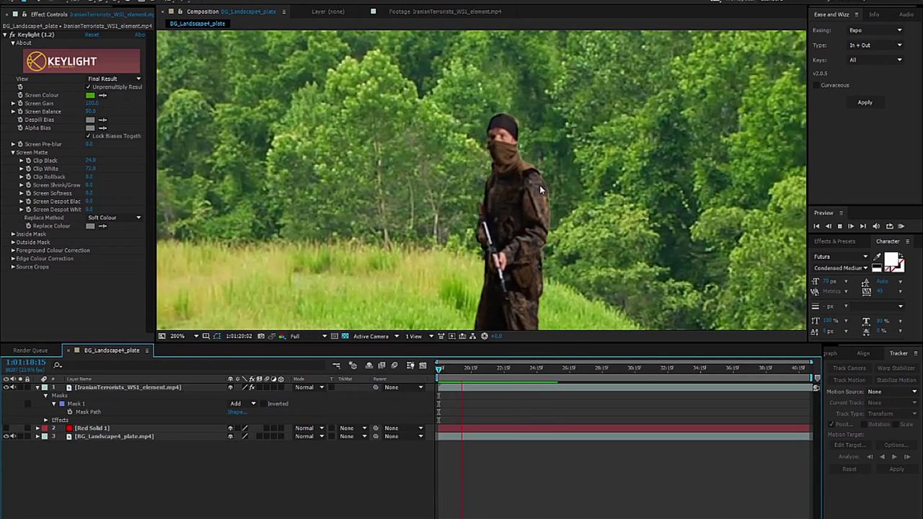
pyautogui.press('space')
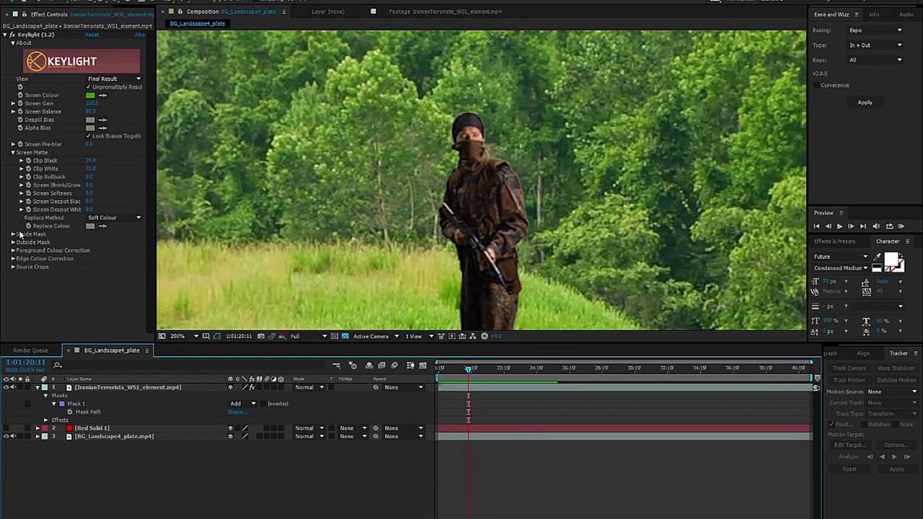
# Step: Set Keylight's Screen Matte Replace Method to Hard Colour and preview the keyed footage
pyautogui.click(121, 218)
pyautogui.click(122, 249)
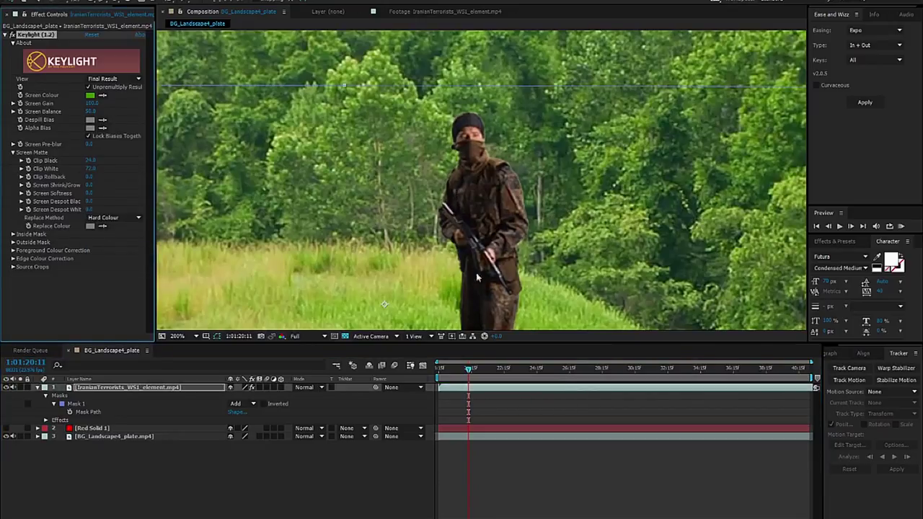
pyautogui.press('space')
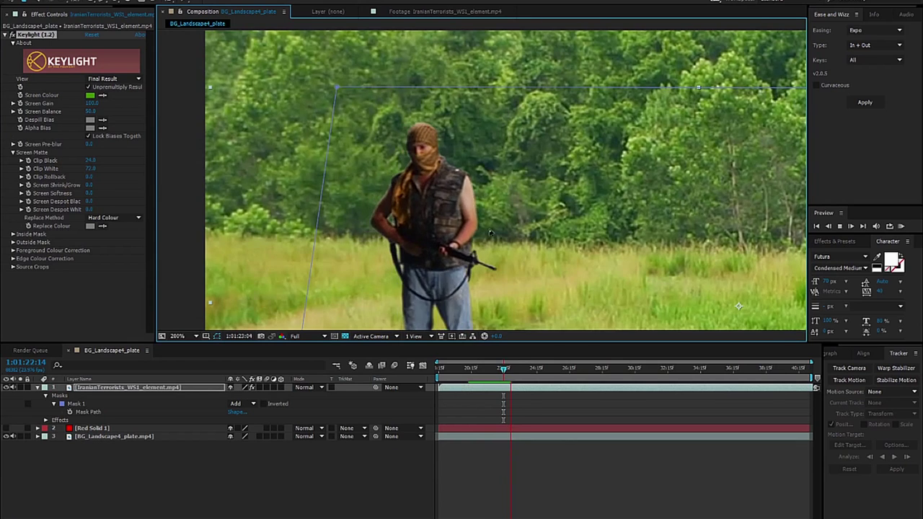
# Step: Try Soft Colour as the Replace Method, return to Hard Colour, and preview both men over the landscape
pyautogui.click(108, 217)
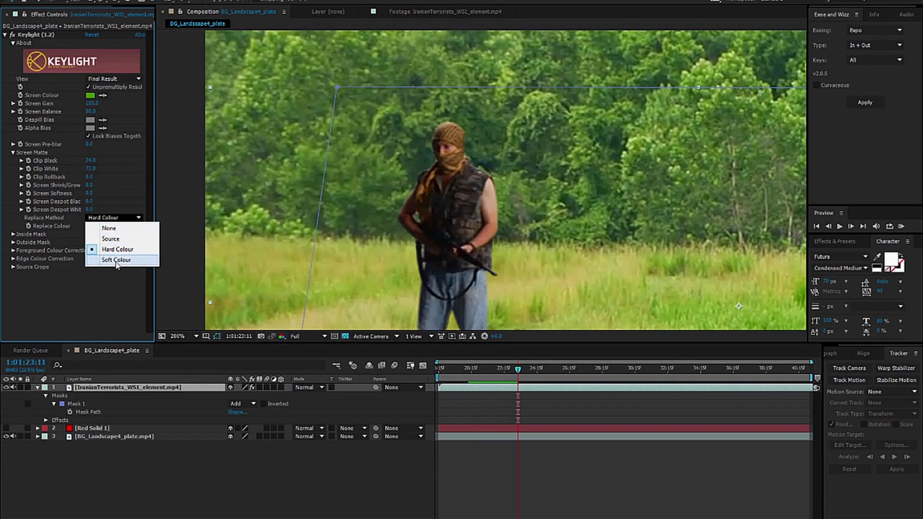
pyautogui.click(115, 260)
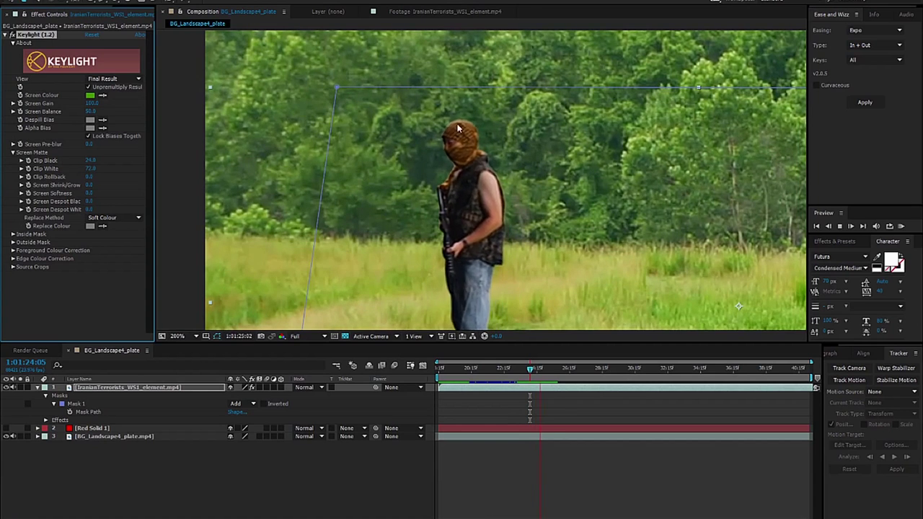
pyautogui.click(109, 217)
pyautogui.click(116, 252)
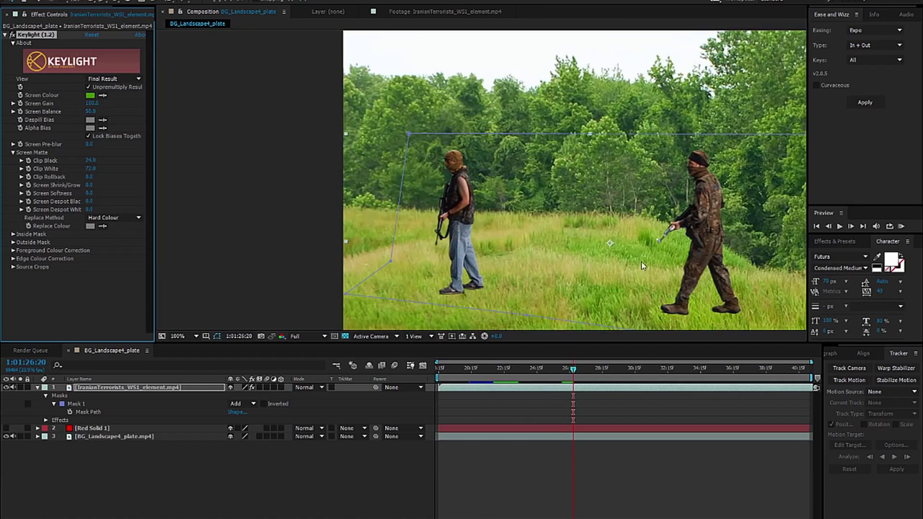
pyautogui.moveTo(642, 261); pyautogui.dragTo(453, 252)
pyautogui.press('space')
# Step: Toggle the Replace Method to Soft Colour and back to Hard Colour, and play back the full composite
pyautogui.click(108, 217)
pyautogui.click(115, 261)
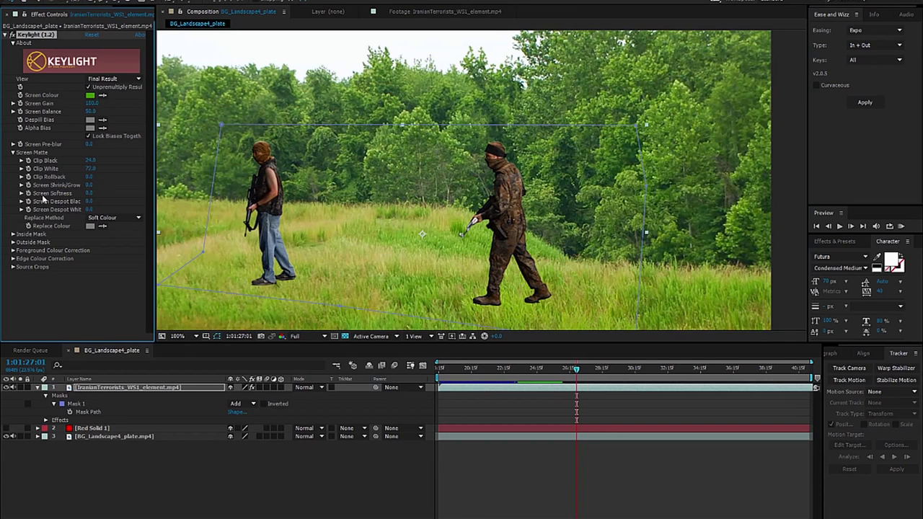
pyautogui.click(108, 217)
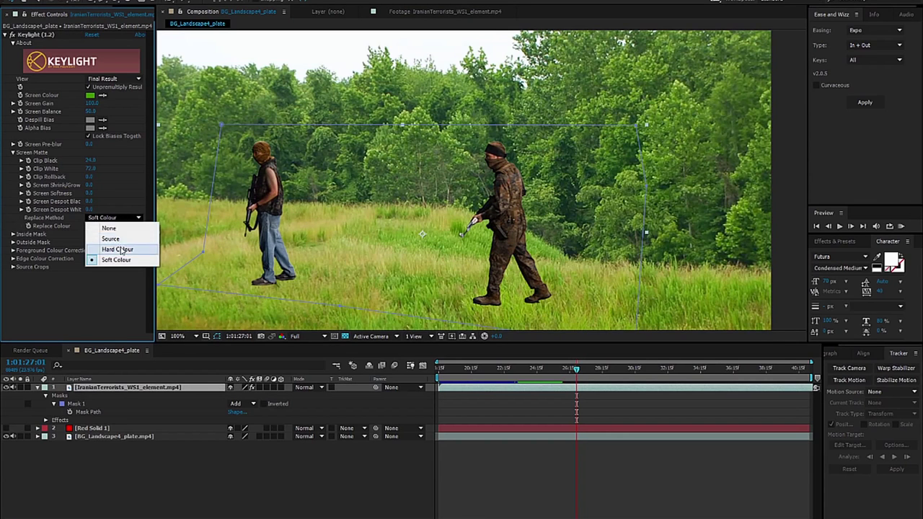
pyautogui.click(116, 252)
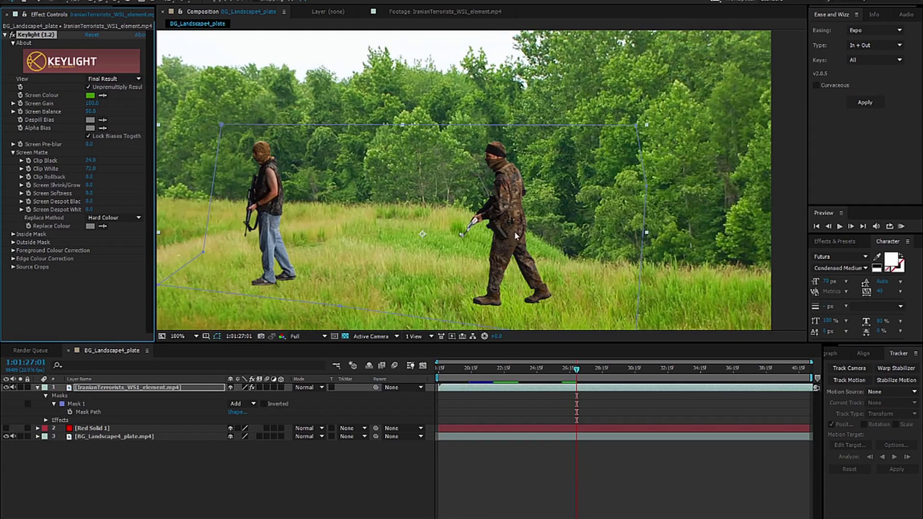
pyautogui.press('space')
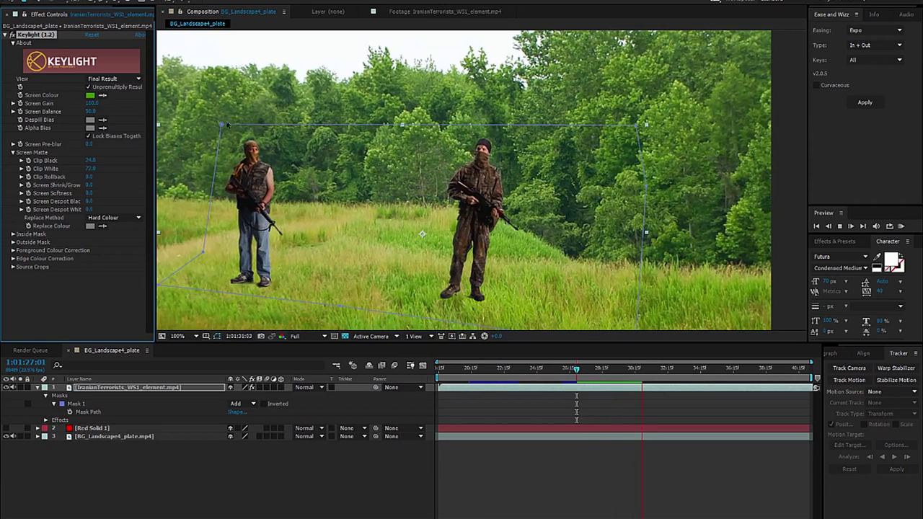
pyautogui.press('space')
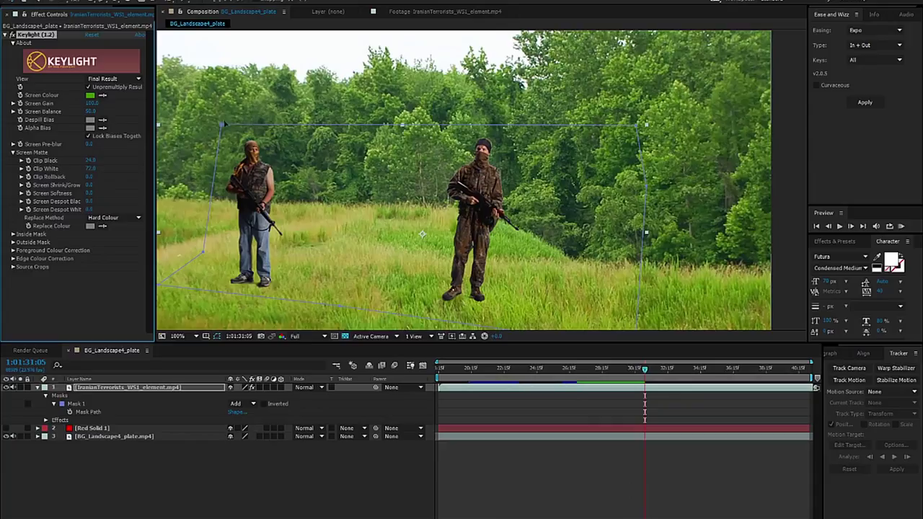
# Step: Reshape Mask 1 on the IranianTerrorists_WS1_element.mp4 layer so it encloses only the man in the sleeveless vest
pyautogui.click(221, 127)
pyautogui.moveTo(221, 126); pyautogui.dragTo(221, 117)
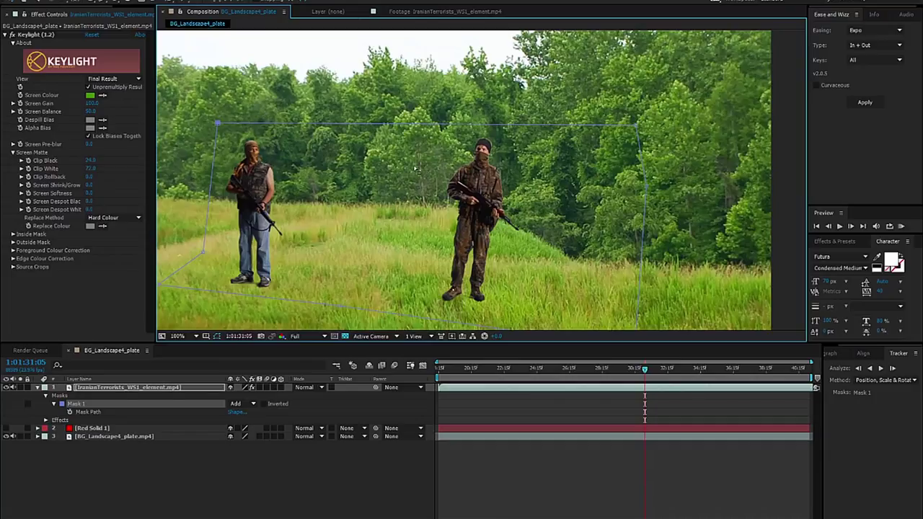
pyautogui.scroll(-2, 688, 180)
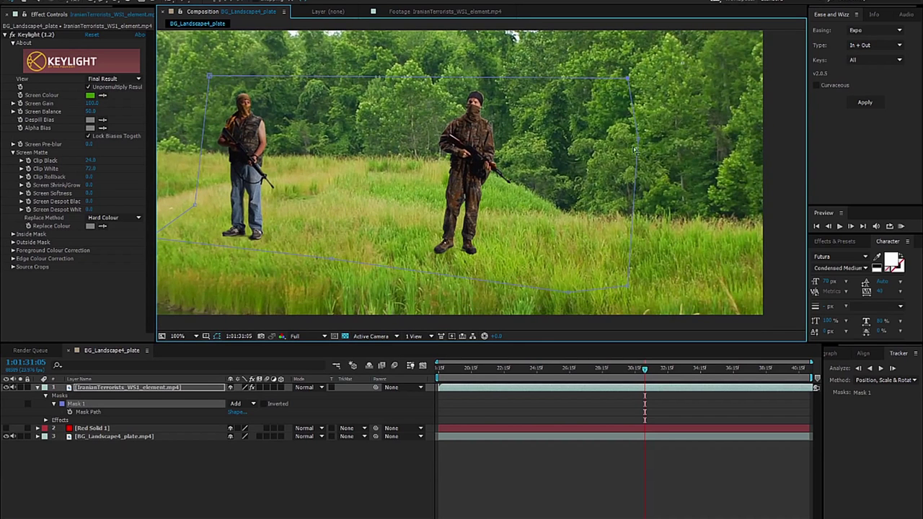
pyautogui.moveTo(606, 285); pyautogui.dragTo(231, 307)
pyautogui.press('Delete')
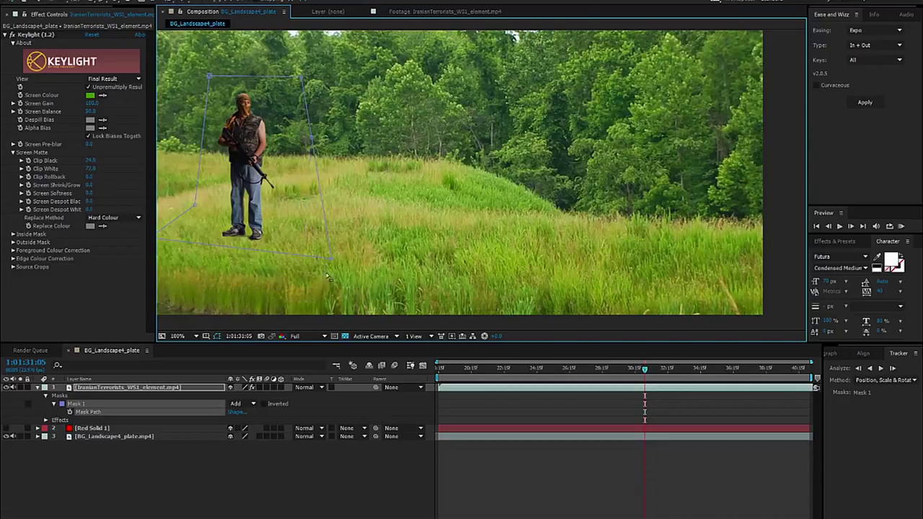
pyautogui.click(310, 244)
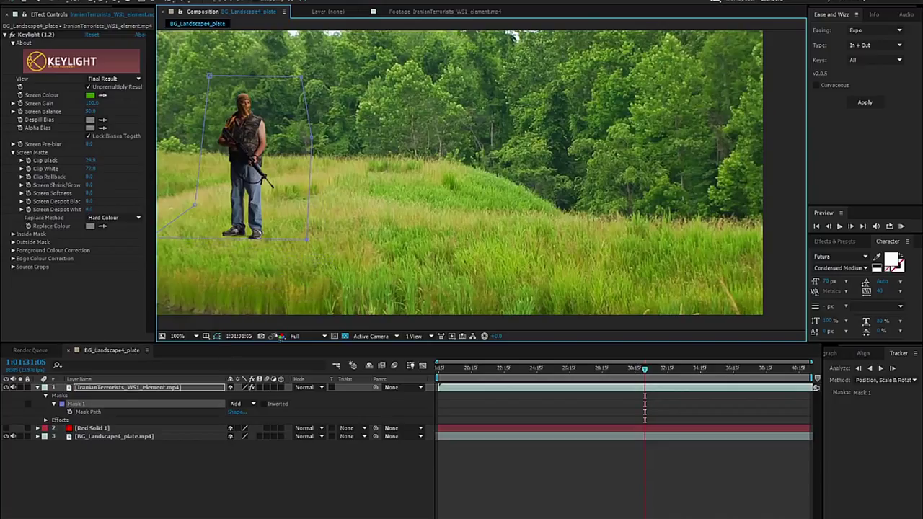
# Step: Duplicate the IranianTerrorists_WS1_element.mp4 layer and move the copy's mask onto the man in camouflage
pyautogui.click(121, 390)
pyautogui.hotkey('ctrl', 'd')
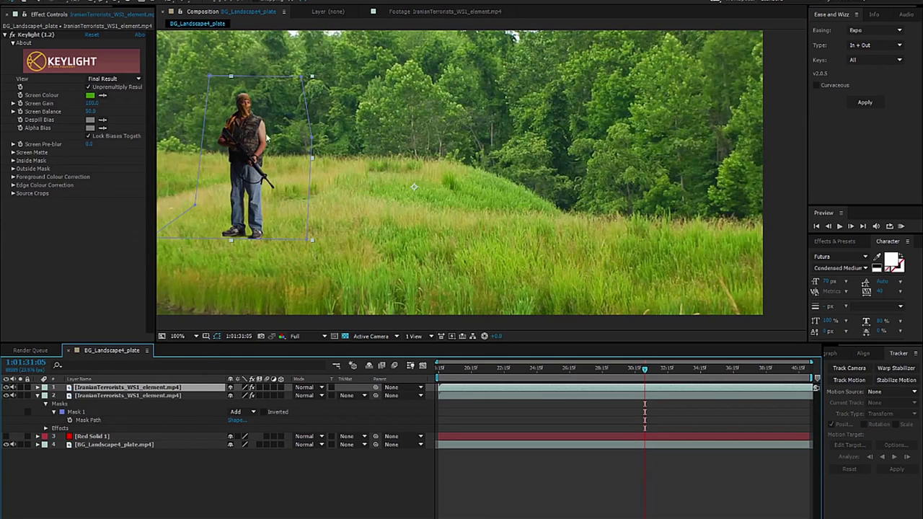
pyautogui.click(301, 77)
pyautogui.moveTo(344, 59); pyautogui.dragTo(395, 62)
pyautogui.moveTo(395, 63); pyautogui.dragTo(127, 292)
pyautogui.moveTo(211, 246); pyautogui.dragTo(416, 246)
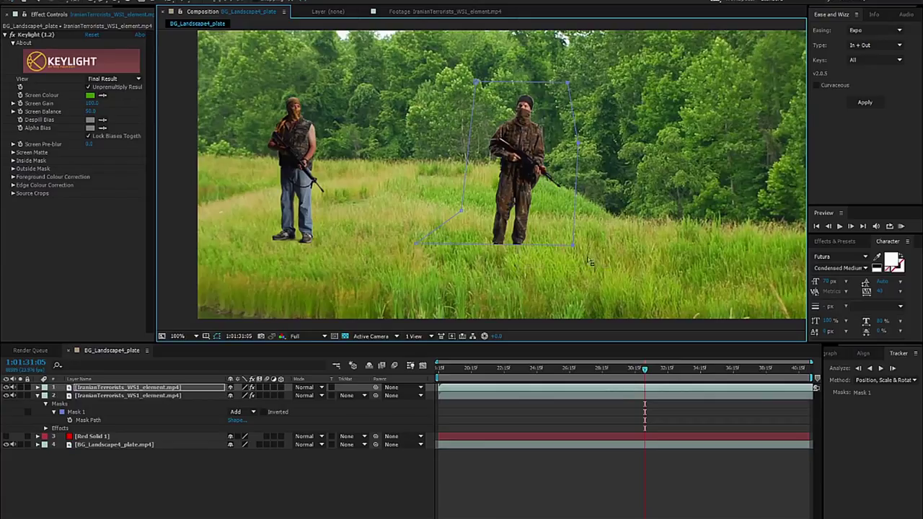
# Step: Widen and lower the duplicate layer's mask points to surround the camouflaged man completely, including his feet
pyautogui.moveTo(573, 248); pyautogui.dragTo(635, 250)
pyautogui.moveTo(495, 72); pyautogui.dragTo(374, 263)
pyautogui.moveTo(417, 244); pyautogui.dragTo(639, 284)
pyautogui.moveTo(638, 249); pyautogui.dragTo(638, 270)
pyautogui.moveTo(377, 234); pyautogui.dragTo(358, 247)
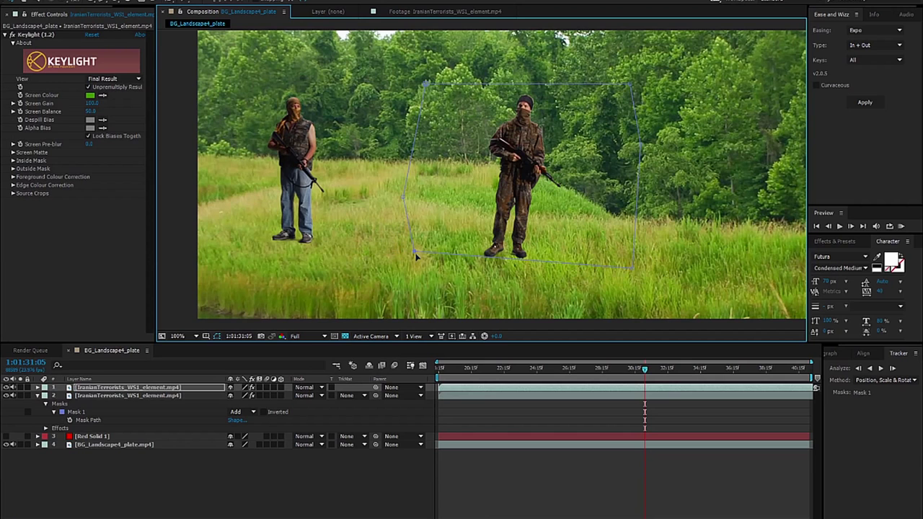
# Step: Move the camouflaged man's layer slightly right and down in the field, and scale both element layers down together
pyautogui.click(131, 391)
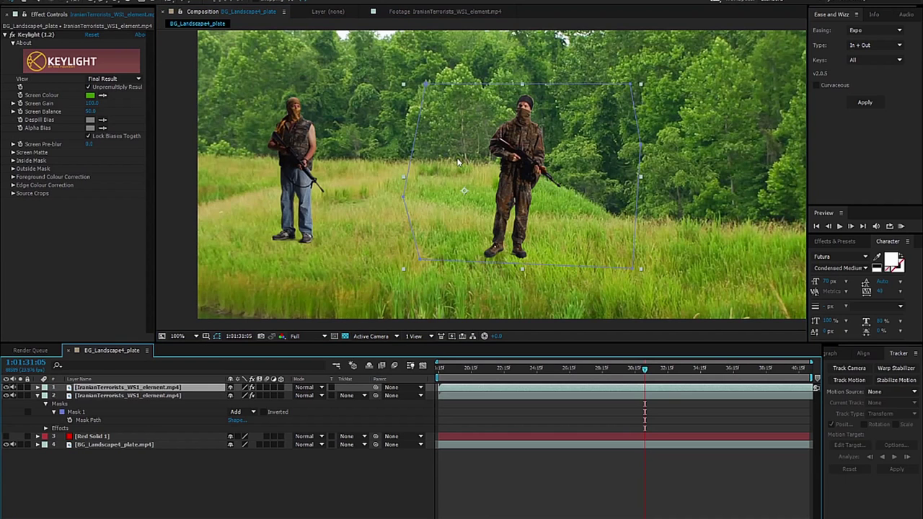
pyautogui.moveTo(508, 186); pyautogui.dragTo(535, 157)
pyautogui.moveTo(457, 164); pyautogui.dragTo(463, 206)
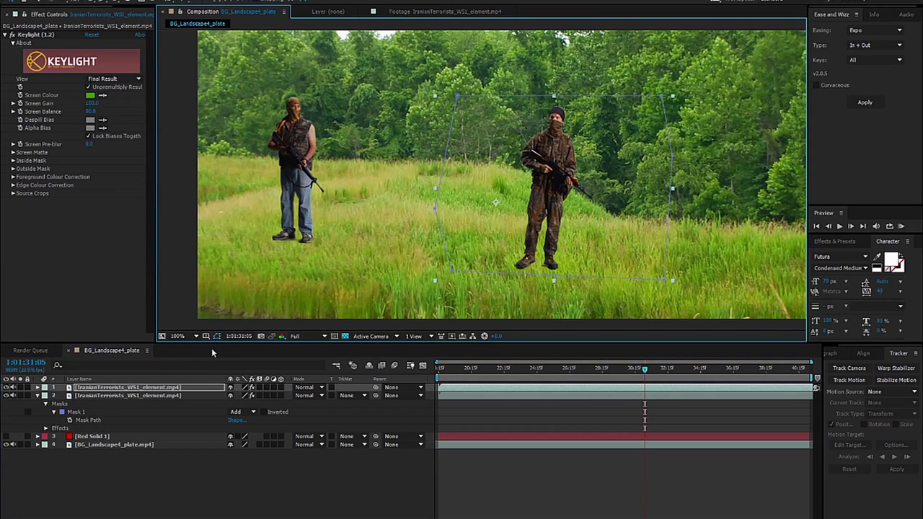
pyautogui.keyDown('shift'); pyautogui.click(159, 393); pyautogui.keyUp('shift')
pyautogui.moveTo(672, 96); pyautogui.dragTo(597, 124)
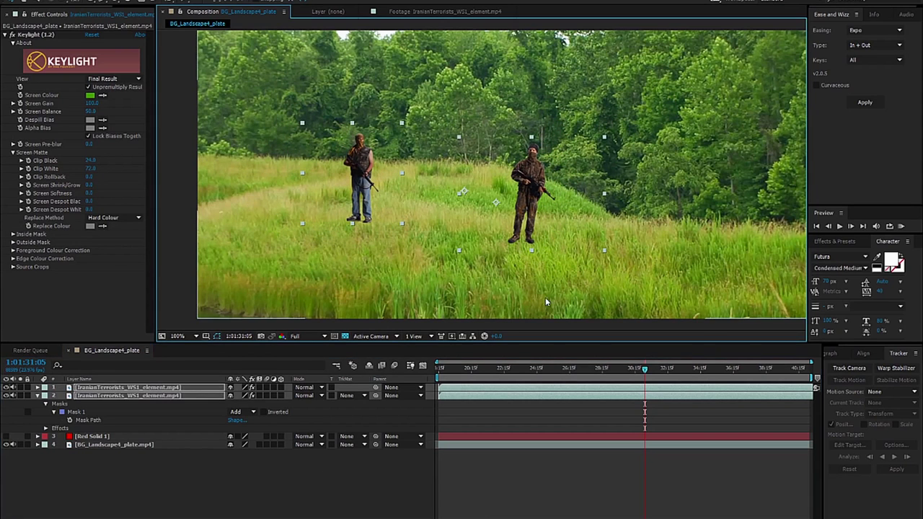
# Step: Move the two scaled-down men closer together on the grassy hill and preview the composite
pyautogui.click(312, 469)
pyautogui.moveTo(359, 190); pyautogui.dragTo(385, 197)
pyautogui.moveTo(561, 202)
pyautogui.mouseDown()
pyautogui.moveTo(533, 199)
pyautogui.moveTo(548, 205)
pyautogui.mouseUp()
pyautogui.moveTo(386, 189); pyautogui.dragTo(385, 191)
pyautogui.click(366, 497)
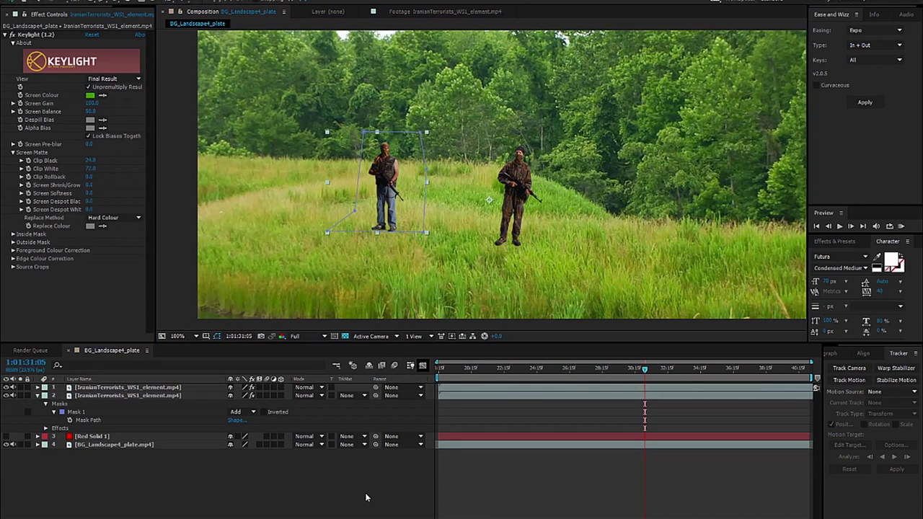
pyautogui.press('space')
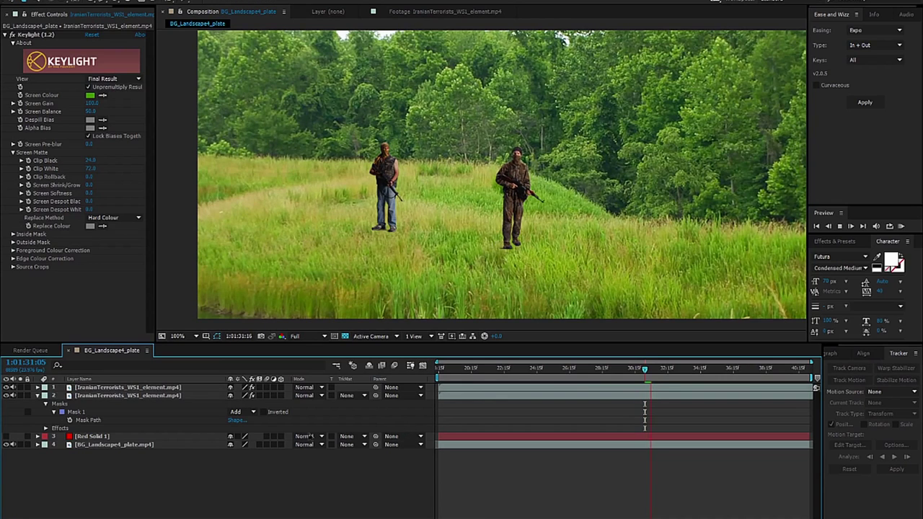
# Step: Extend the camouflaged man's mask downward and to the right so it surrounds him as he walks across the hill
pyautogui.click(144, 389)
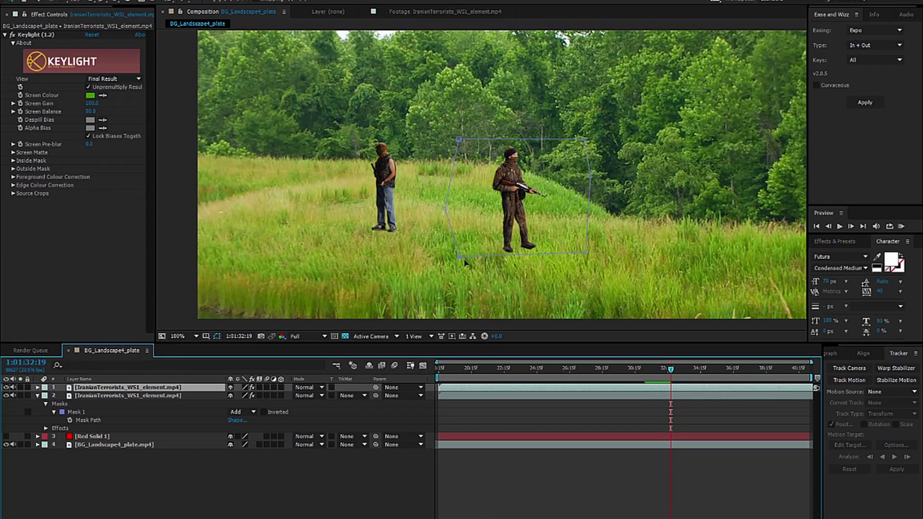
pyautogui.click(466, 264)
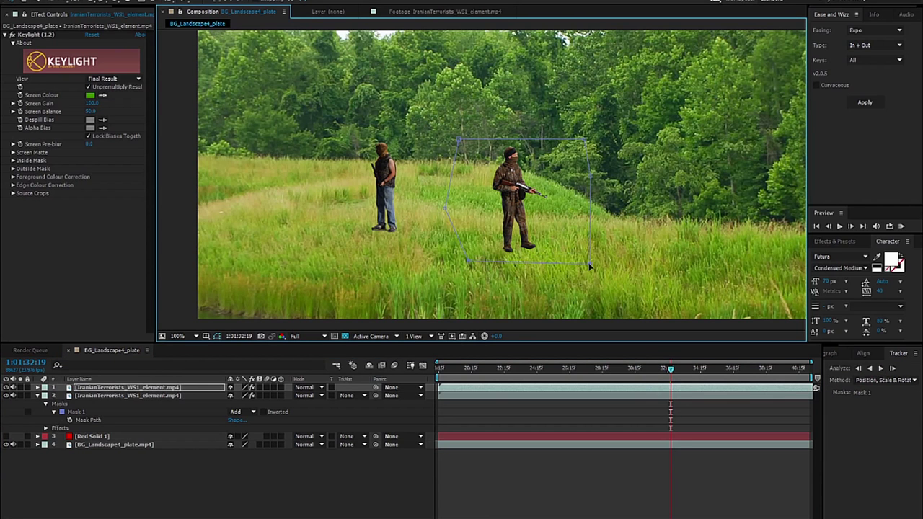
pyautogui.press('space')
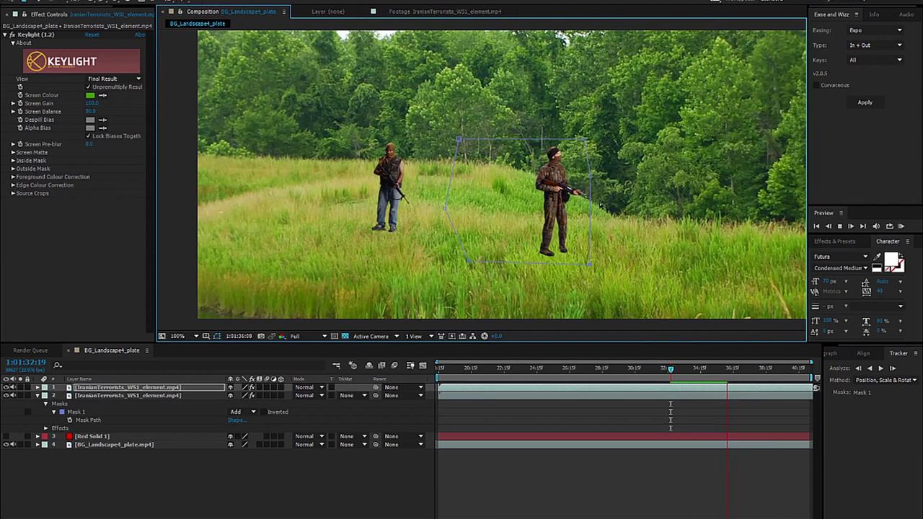
pyautogui.press('space')
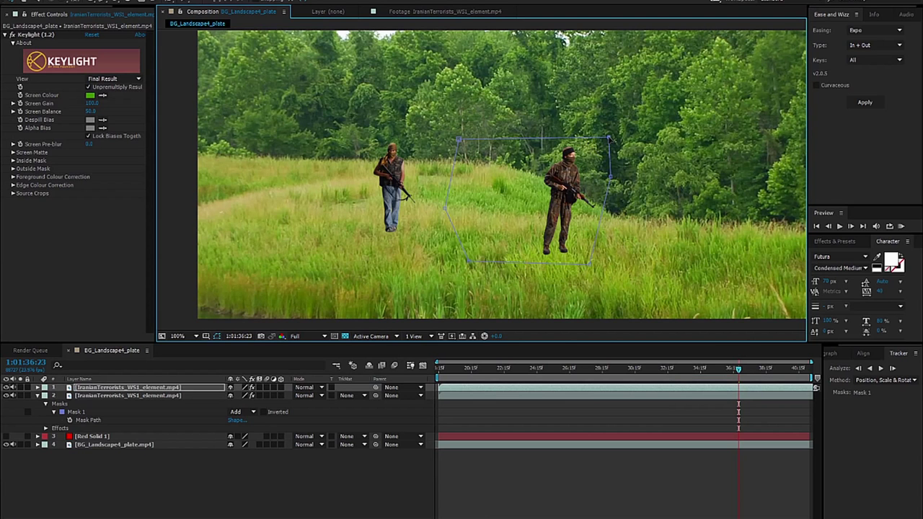
pyautogui.moveTo(613, 264); pyautogui.dragTo(616, 265)
# Step: Examine the whole clip from start to end for mask coverage of both men, and collapse the expanded element layer
pyautogui.press('space')
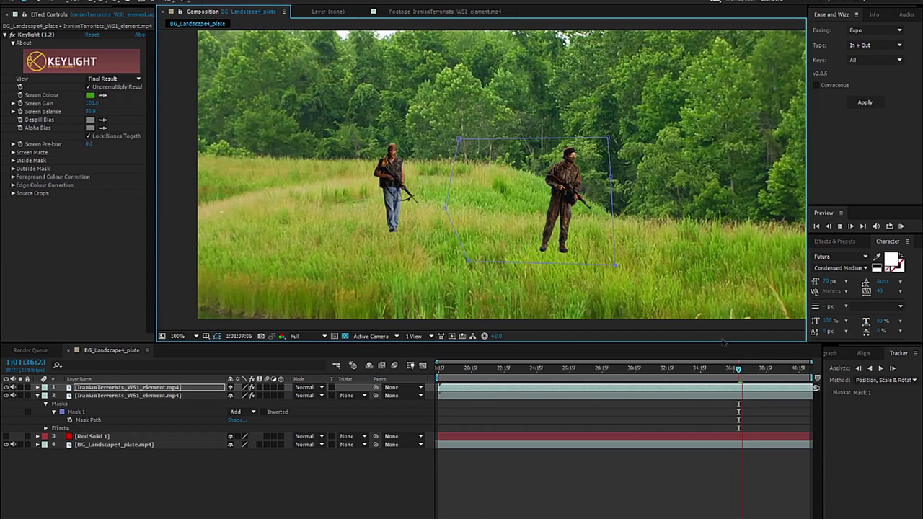
pyautogui.moveTo(744, 372); pyautogui.dragTo(811, 375)
pyautogui.click(597, 375)
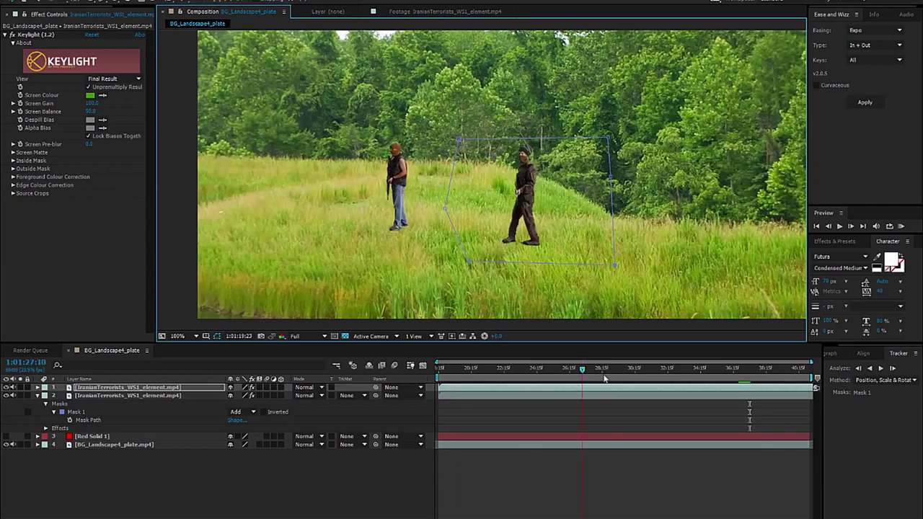
pyautogui.moveTo(597, 373); pyautogui.dragTo(821, 370)
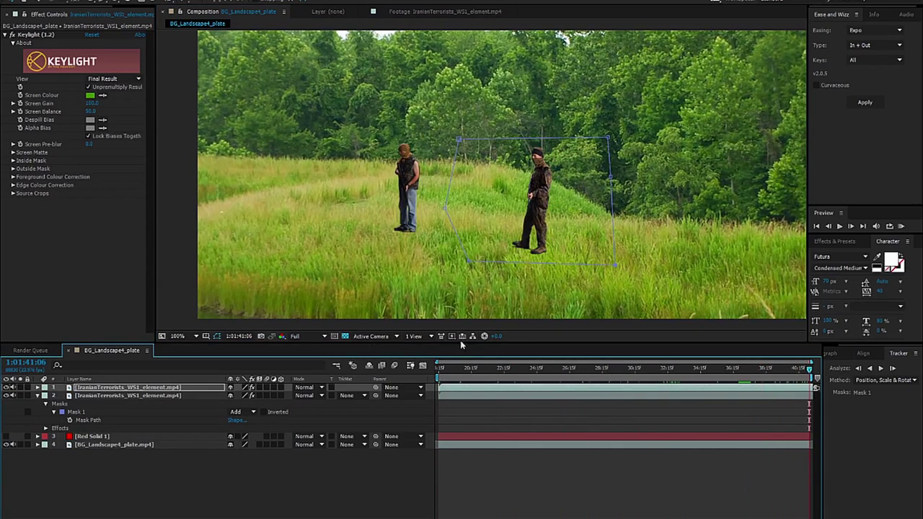
pyautogui.moveTo(459, 373); pyautogui.dragTo(432, 372)
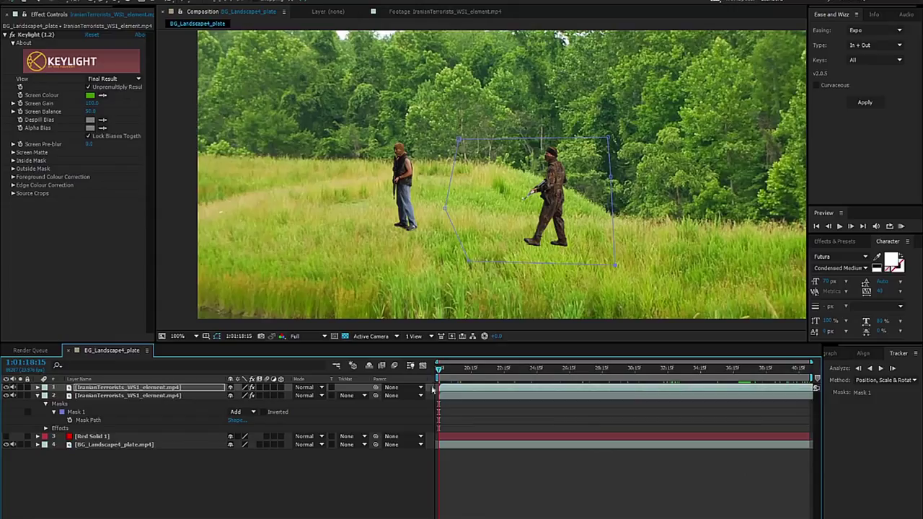
pyautogui.click(267, 476)
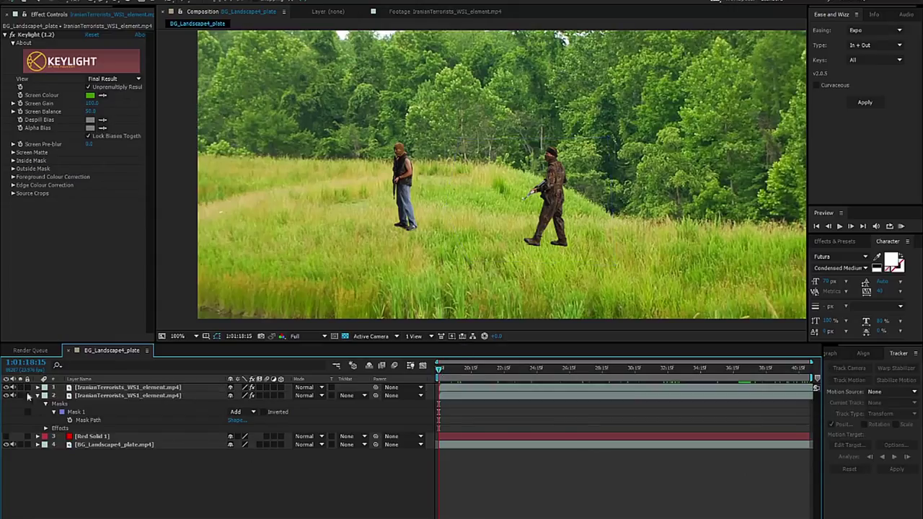
pyautogui.click(39, 396)
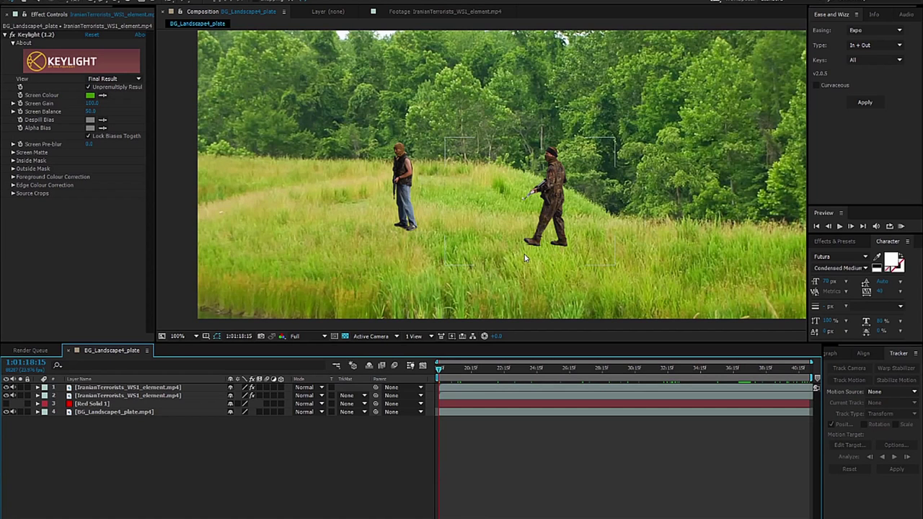
pyautogui.press('space')
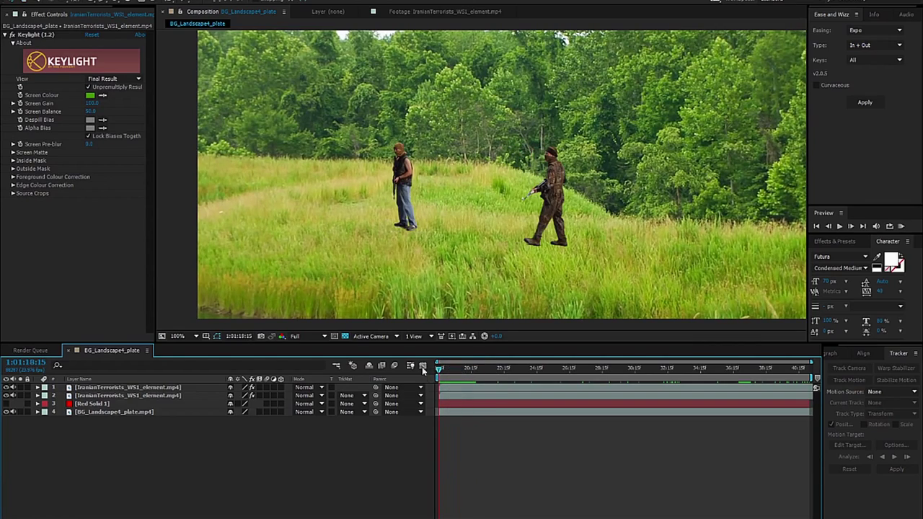
# Step: Try the Keylight Source view on the camouflaged man's layer and undo it
pyautogui.click(143, 387)
pyautogui.click(111, 78)
pyautogui.click(108, 91)
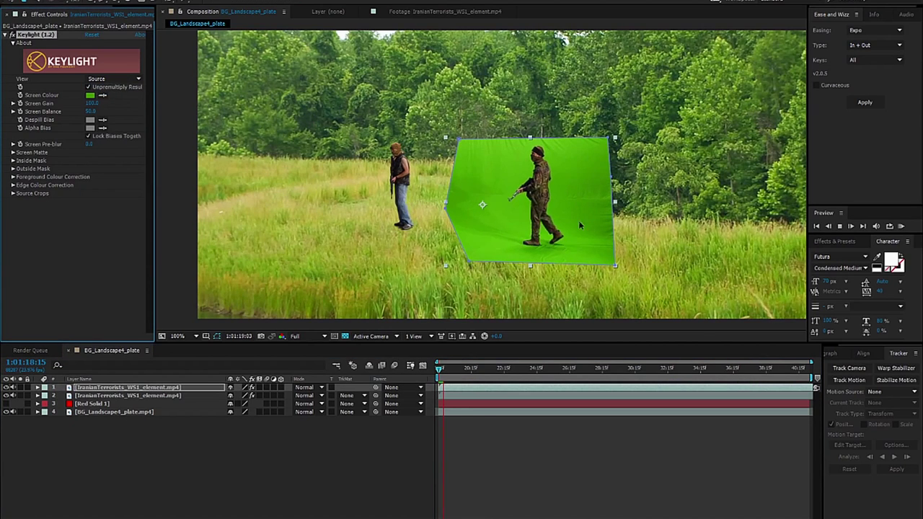
pyautogui.hotkey('ctrl', 'z')
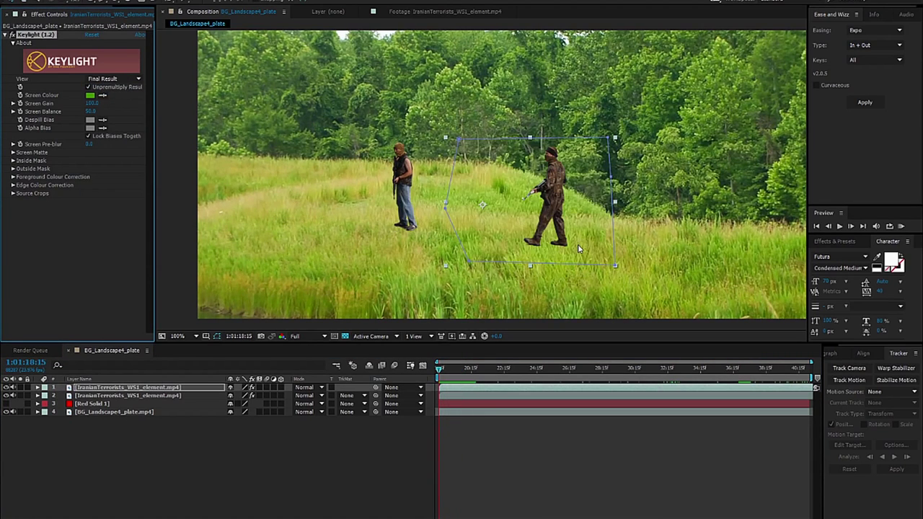
# Step: Shift both IranianTerrorists_WS1_element.mp4 layers earlier in time together and preview the composite from the start
pyautogui.click(508, 396)
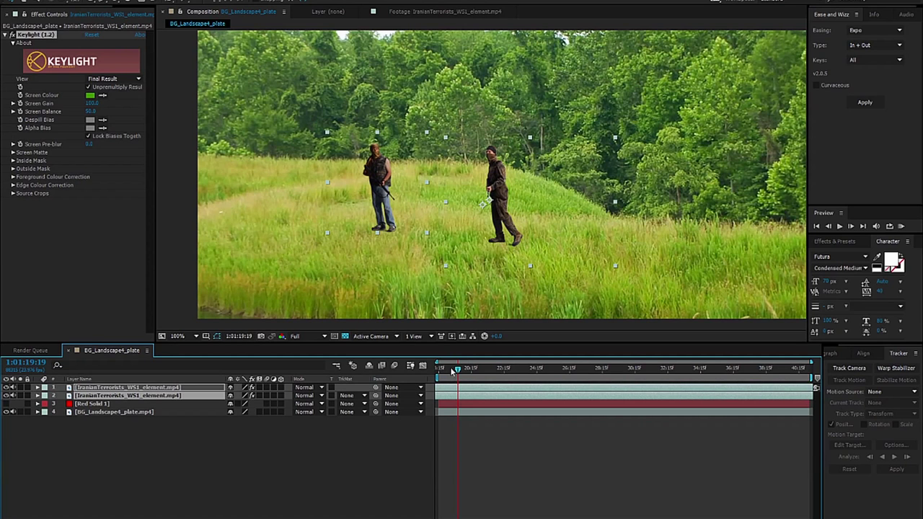
pyautogui.moveTo(453, 370); pyautogui.dragTo(394, 373)
pyautogui.click(337, 459)
pyautogui.press('space')
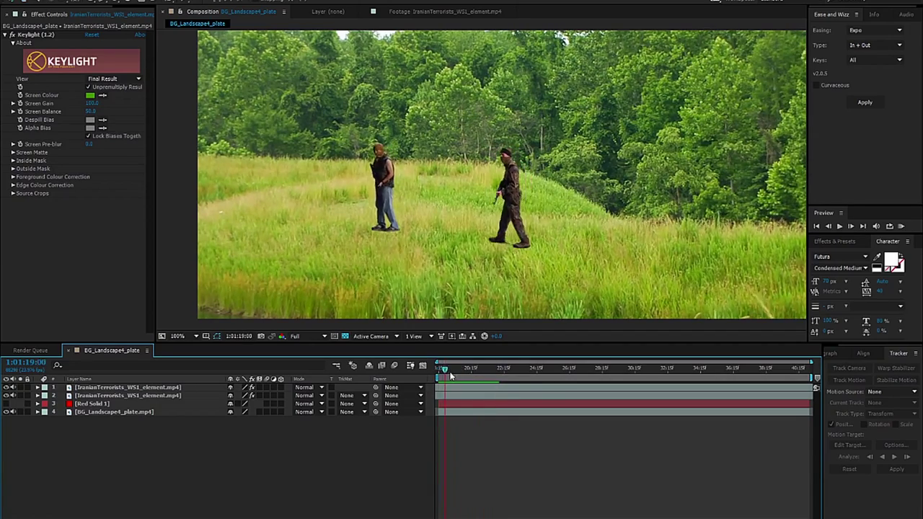
pyautogui.press('space')
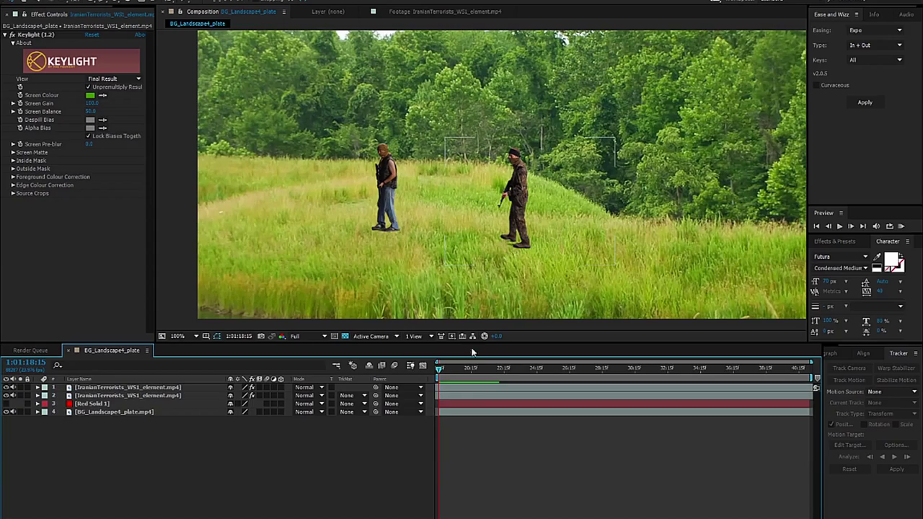
# Step: At 1:01:19:21, duplicate the BG_Landscape4_plate.mp4 layer, place the copy above both men, and lower its opacity to roughly half
pyautogui.moveTo(465, 376)
pyautogui.mouseDown()
pyautogui.moveTo(488, 376)
pyautogui.moveTo(437, 376)
pyautogui.moveTo(495, 376)
pyautogui.moveTo(437, 377)
pyautogui.moveTo(469, 377)
pyautogui.moveTo(439, 376)
pyautogui.moveTo(460, 377)
pyautogui.mouseUp()
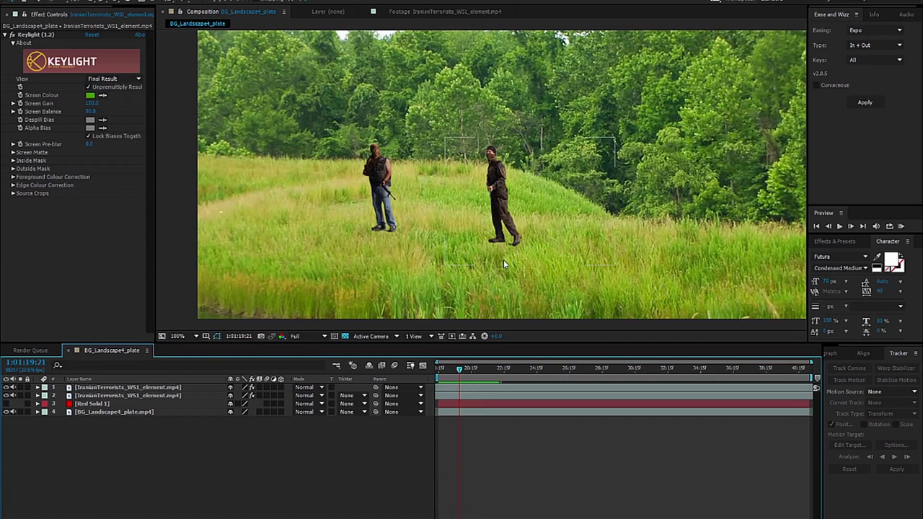
pyautogui.press('.')
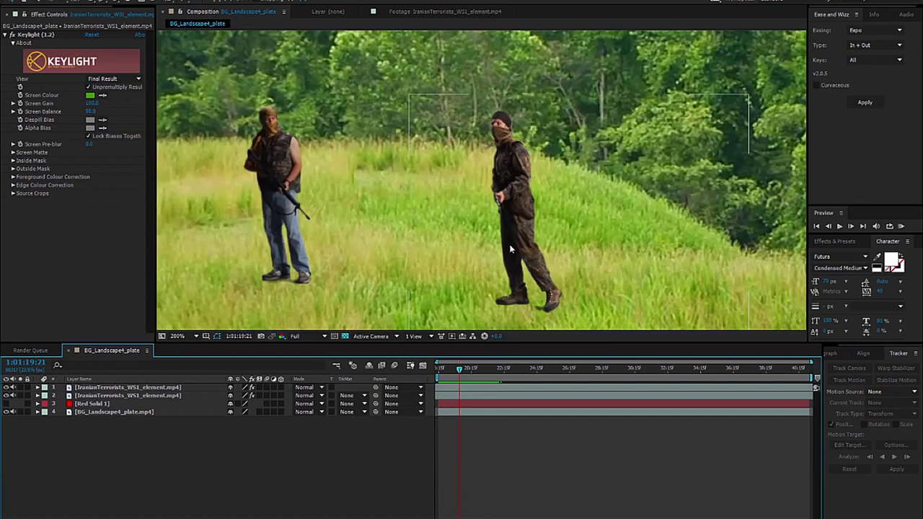
pyautogui.scroll(2, 577, 284)
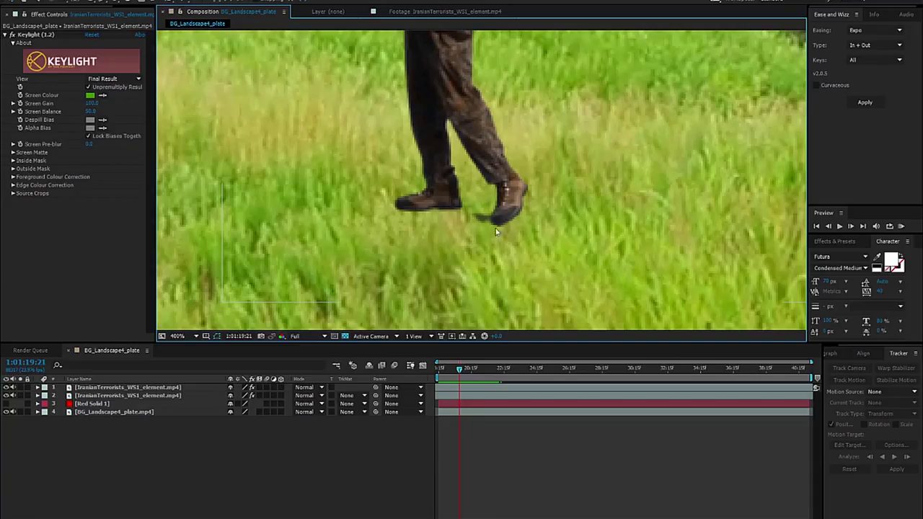
pyautogui.scroll(-4, 516, 257)
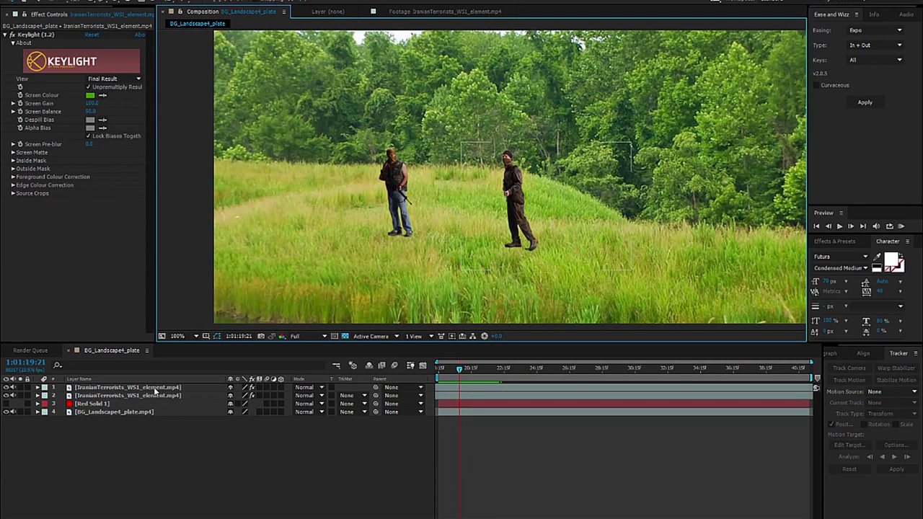
pyautogui.click(120, 411)
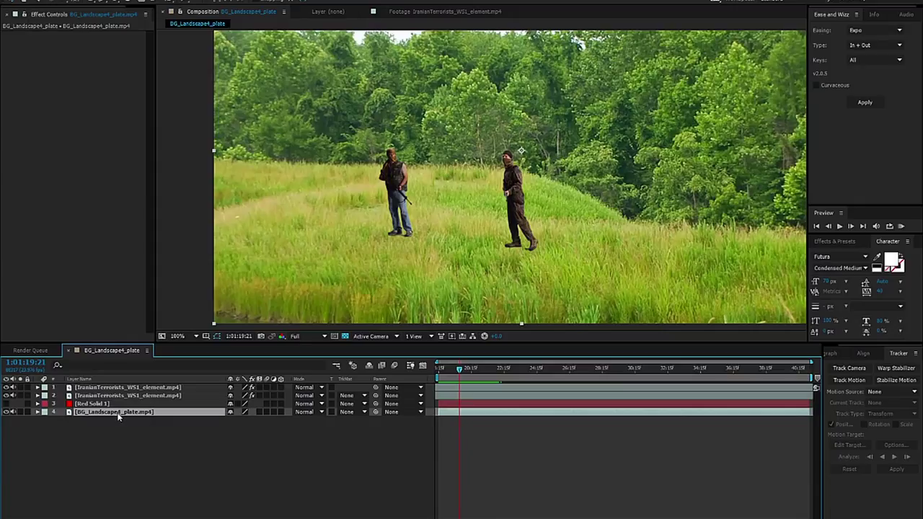
pyautogui.hotkey('ctrl', 'd')
pyautogui.moveTo(119, 412); pyautogui.dragTo(114, 389)
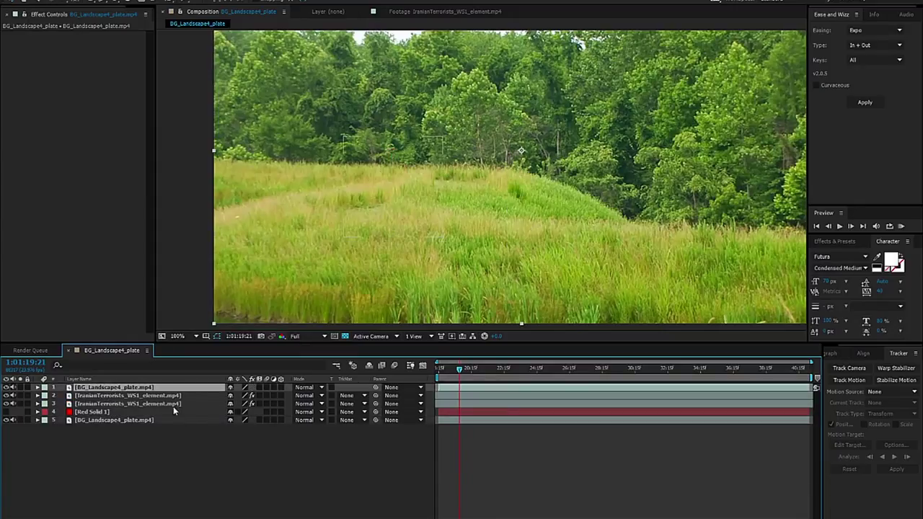
pyautogui.press('t')
pyautogui.moveTo(235, 395); pyautogui.dragTo(195, 395)
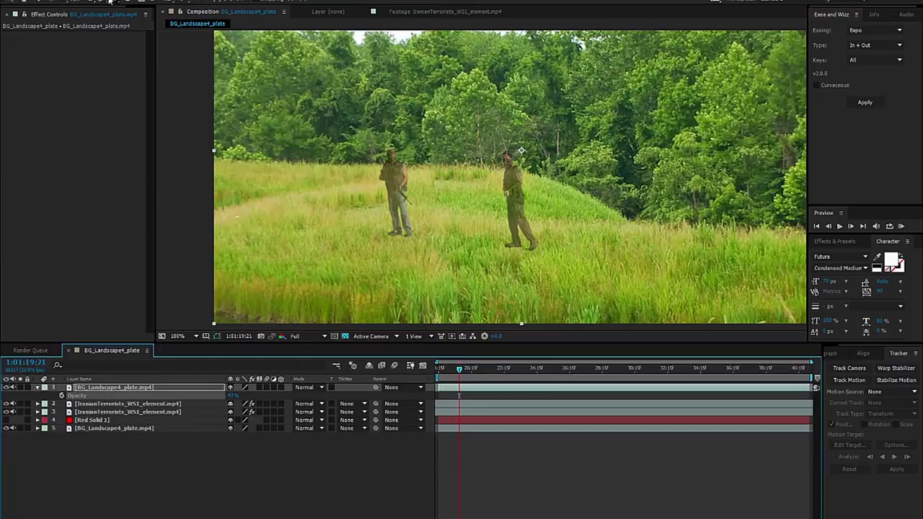
# Step: Draw a closed, jagged grass-blade mask with the Pen tool on the top landscape copy, across the feet of the man in jeans
pyautogui.moveTo(86, 387); pyautogui.dragTo(115, 389)
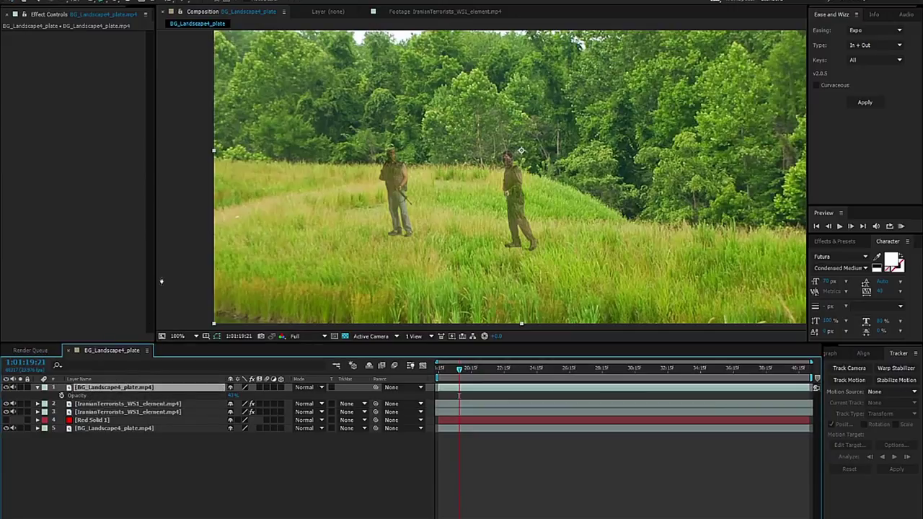
pyautogui.scroll(1, 312, 266)
pyautogui.moveTo(376, 281); pyautogui.dragTo(437, 253)
pyautogui.hotkey('ctrl', 'shift', 'n')
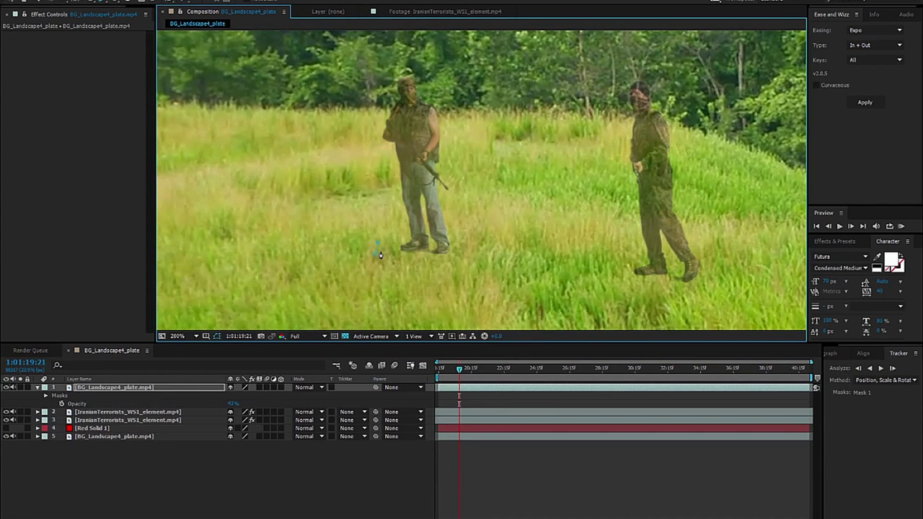
pyautogui.scroll(1, 385, 258)
pyautogui.moveTo(405, 237); pyautogui.dragTo(457, 148)
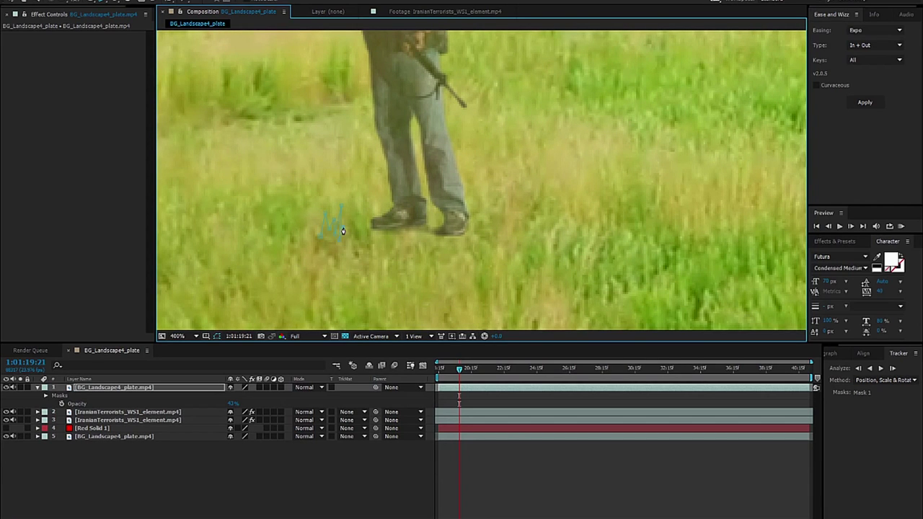
pyautogui.hotkey('ctrl', 'z')
pyautogui.click(352, 209)
pyautogui.click(500, 243)
pyautogui.click(517, 214)
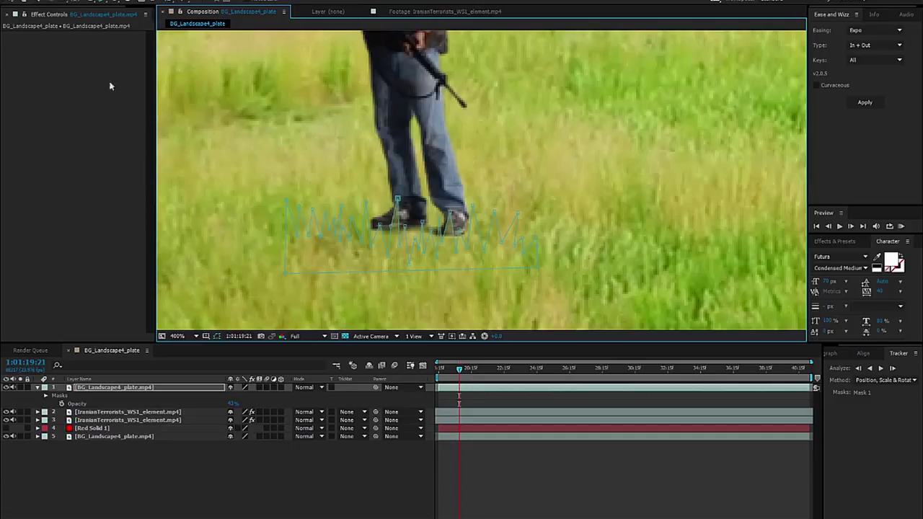
# Step: Set the grass mask's feather to 1 pixel on the top landscape layer
pyautogui.click(12, 2)
pyautogui.click(130, 387)
pyautogui.press('f')
pyautogui.click(240, 404)
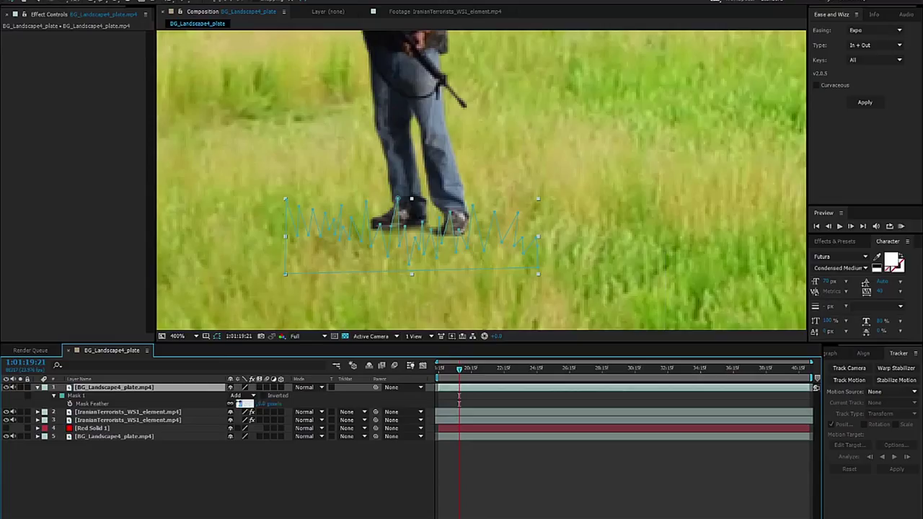
pyautogui.write('1')
pyautogui.press('Return')
pyautogui.click(241, 470)
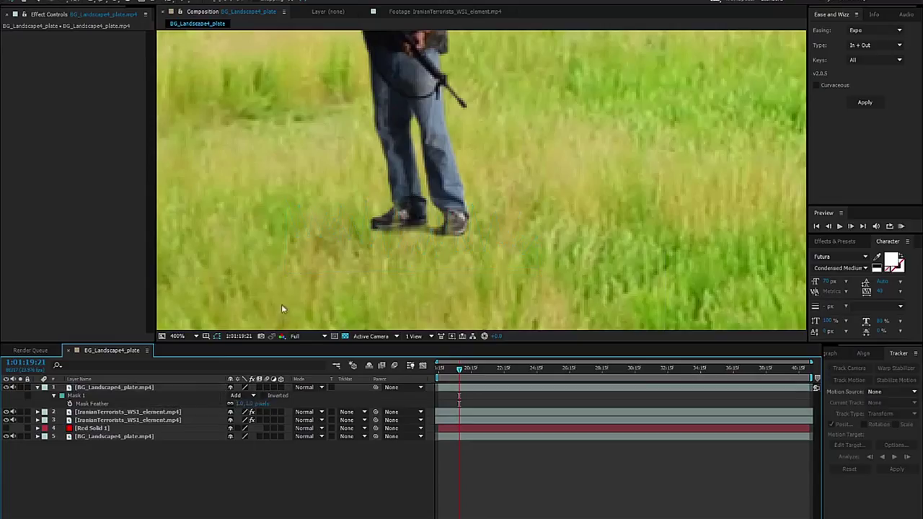
# Step: Select all points of the grass mask and move it slightly up and right over the man's shoes
pyautogui.click(124, 387)
pyautogui.click(433, 262)
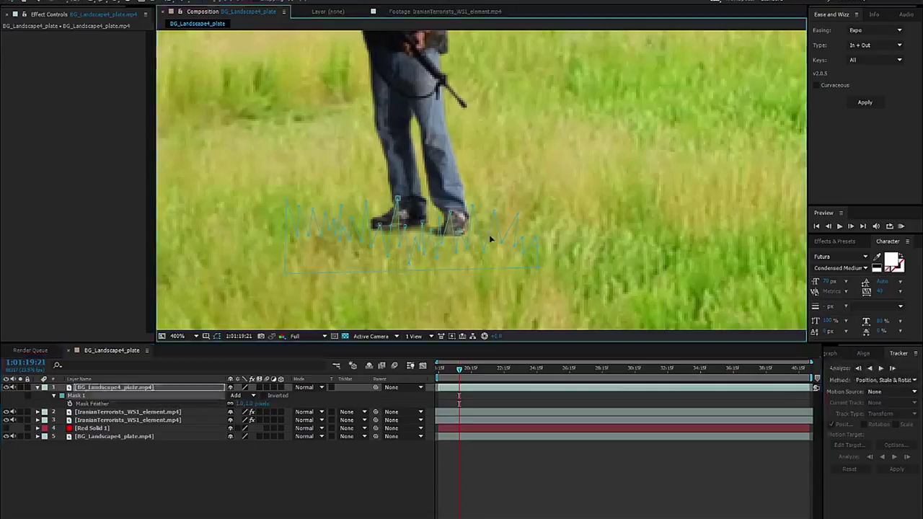
pyautogui.moveTo(557, 179); pyautogui.dragTo(254, 270)
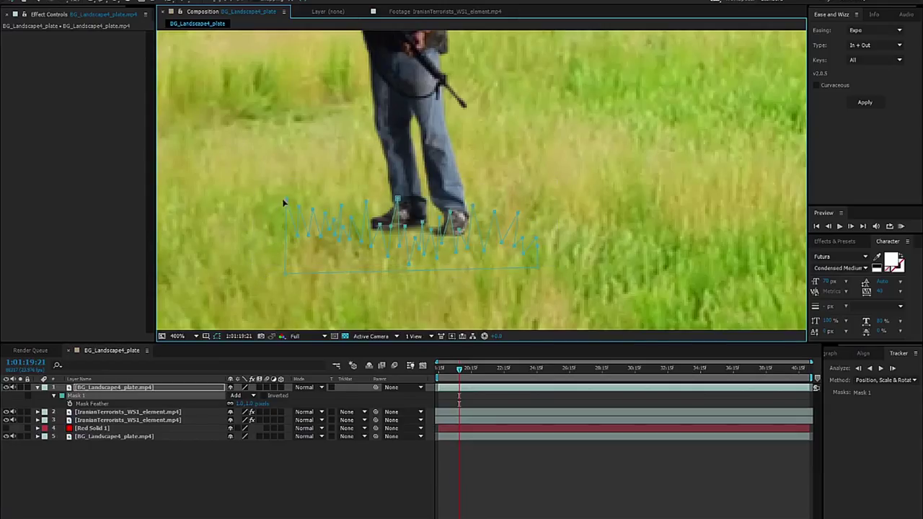
pyautogui.moveTo(255, 178); pyautogui.dragTo(292, 212)
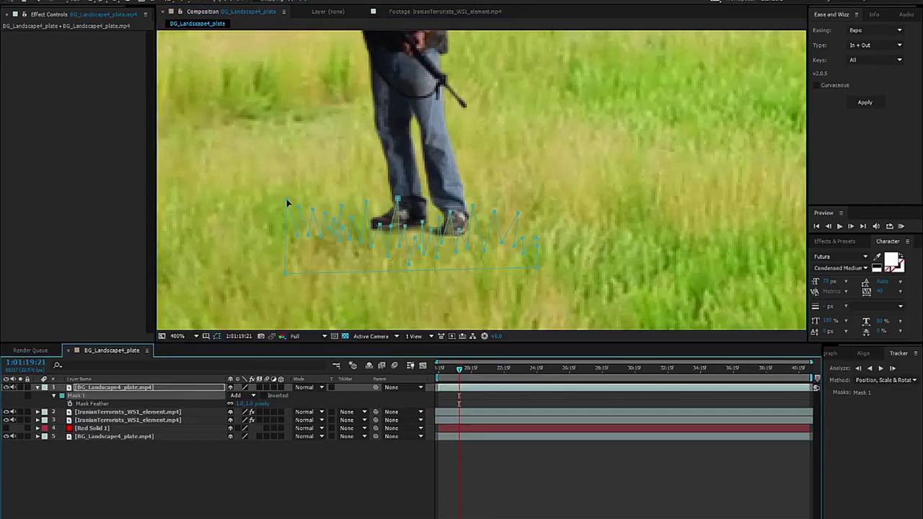
pyautogui.moveTo(287, 203)
pyautogui.mouseDown()
pyautogui.moveTo(257, 194)
pyautogui.moveTo(290, 205)
pyautogui.moveTo(292, 194)
pyautogui.mouseUp()
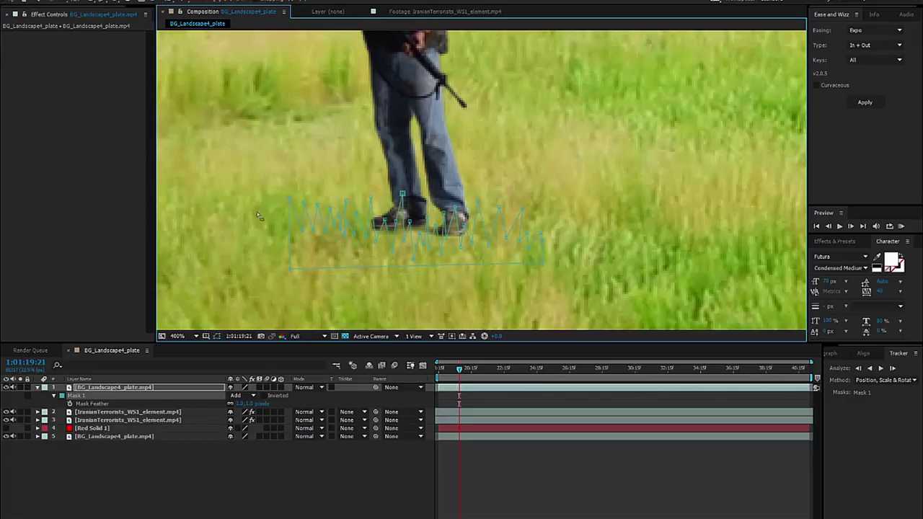
# Step: Shift the bottom BG_Landscape4_plate.mp4 layer to the right behind the man in jeans
pyautogui.click(237, 285)
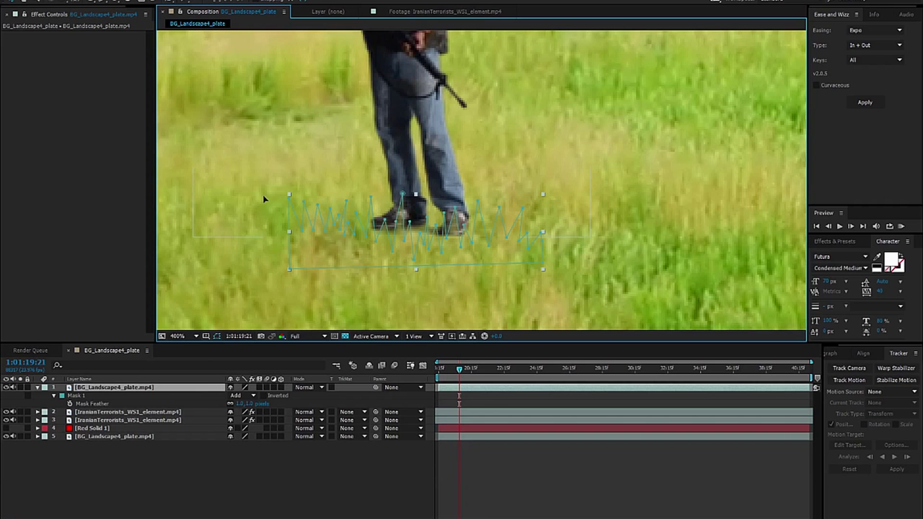
pyautogui.click(264, 199)
pyautogui.click(258, 253)
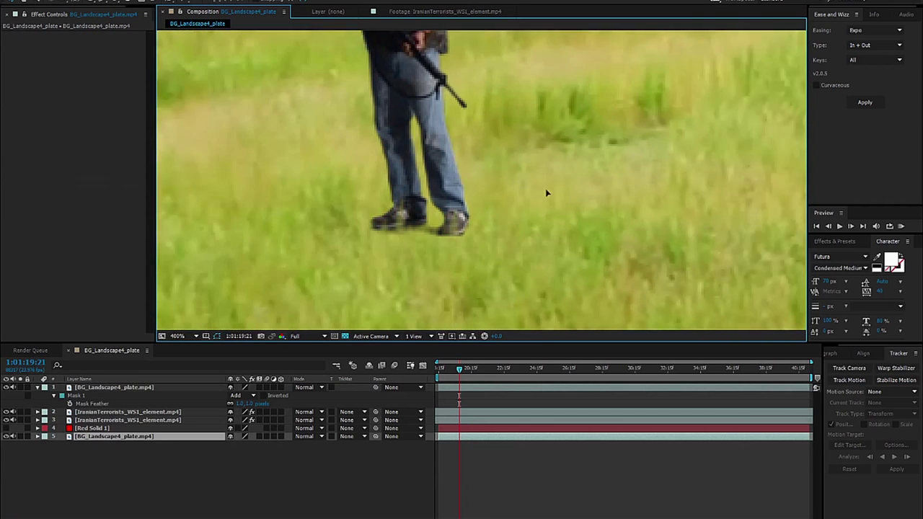
# Step: Free-transform the left points of the grass mask's jagged edge on the top landscape layer, making them slightly narrower and taller
pyautogui.click(117, 388)
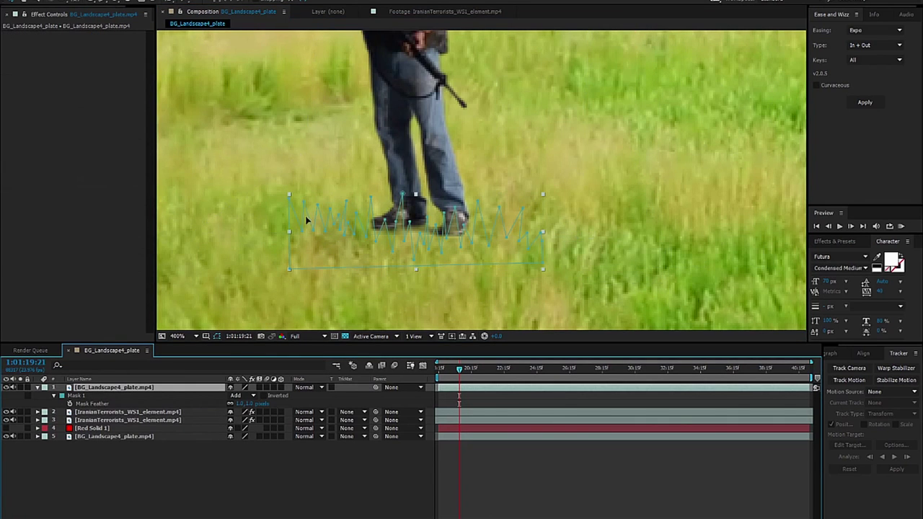
pyautogui.click(289, 199)
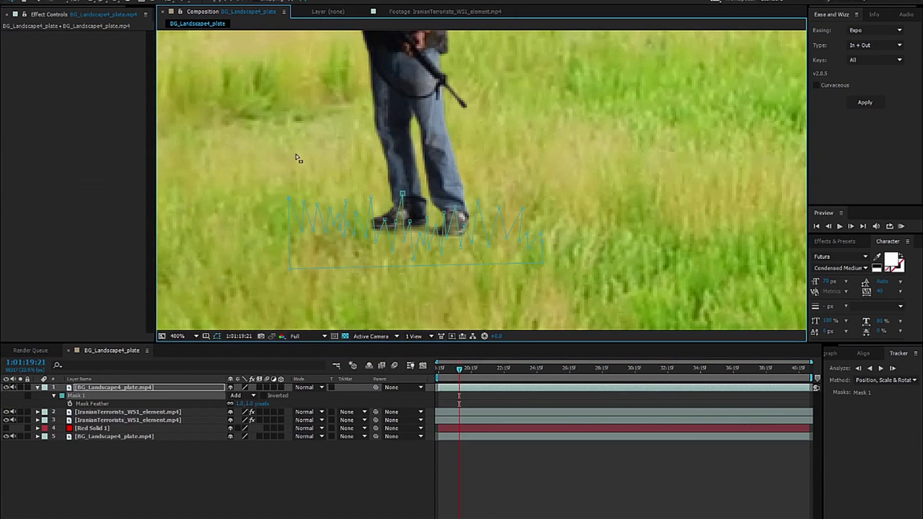
pyautogui.moveTo(264, 177); pyautogui.dragTo(414, 257)
pyautogui.hotkey('ctrl', 't')
pyautogui.moveTo(406, 193)
pyautogui.mouseDown()
pyautogui.moveTo(356, 214)
pyautogui.moveTo(383, 165)
pyautogui.moveTo(475, 107)
pyautogui.moveTo(381, 185)
pyautogui.moveTo(378, 224)
pyautogui.moveTo(374, 159)
pyautogui.moveTo(391, 190)
pyautogui.moveTo(402, 190)
pyautogui.mouseUp()
pyautogui.press('Return')
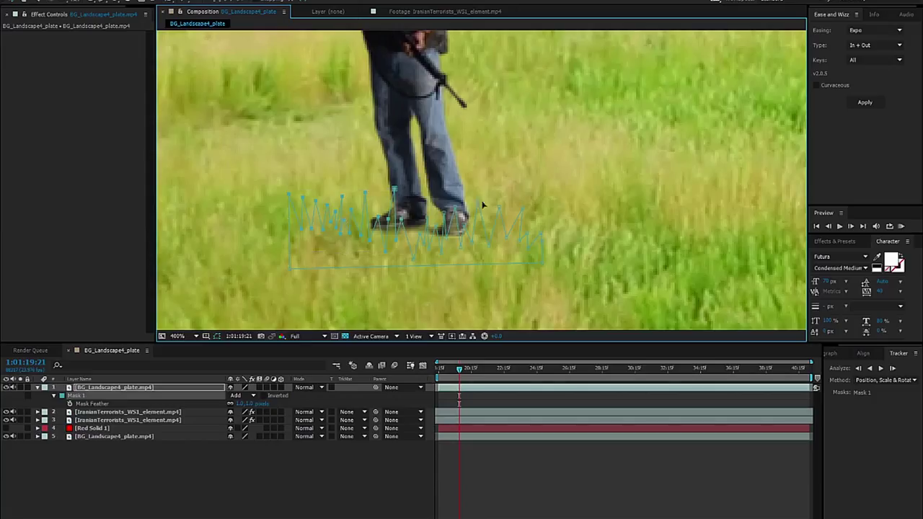
# Step: Free-transform all jagged upper points of the grass mask, flattening the spikes and raising them to the ankles of the man in jeans
pyautogui.moveTo(613, 150); pyautogui.dragTo(219, 267)
pyautogui.hotkey('ctrl', 't')
pyautogui.moveTo(415, 190)
pyautogui.mouseDown()
pyautogui.moveTo(415, 214)
pyautogui.moveTo(426, 210)
pyautogui.moveTo(423, 196)
pyautogui.mouseUp()
pyautogui.press('Return')
# Step: Set the opacity of the top BG_Landscape4_plate.mp4 layer to 100%
pyautogui.click(106, 388)
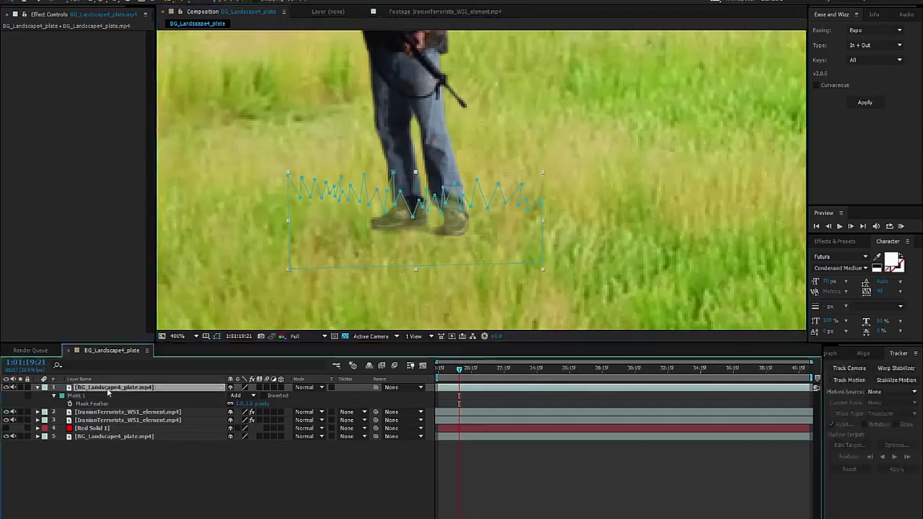
pyautogui.press('t')
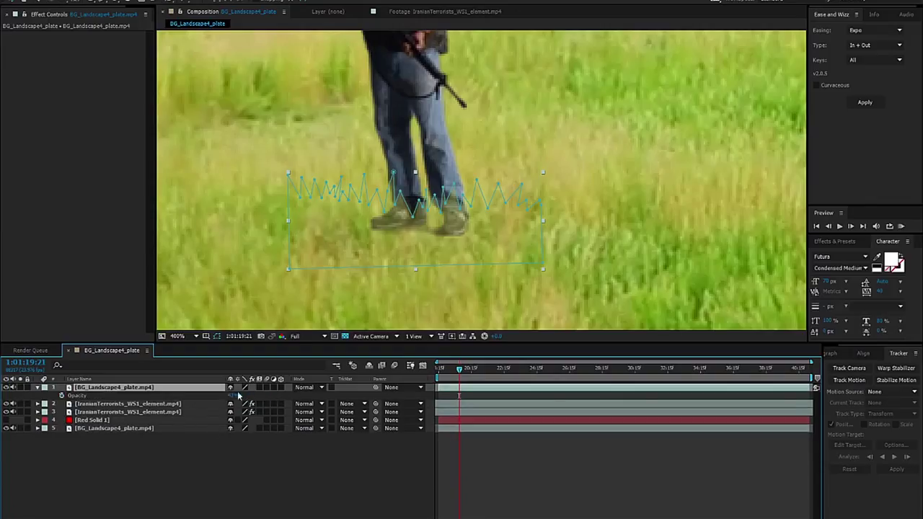
pyautogui.moveTo(232, 397); pyautogui.dragTo(283, 396)
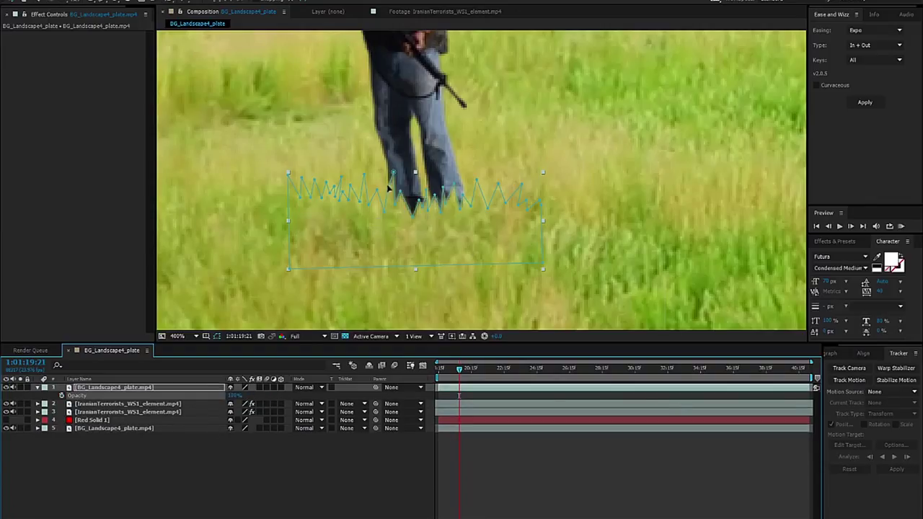
pyautogui.click(14, 1)
pyautogui.press(',')
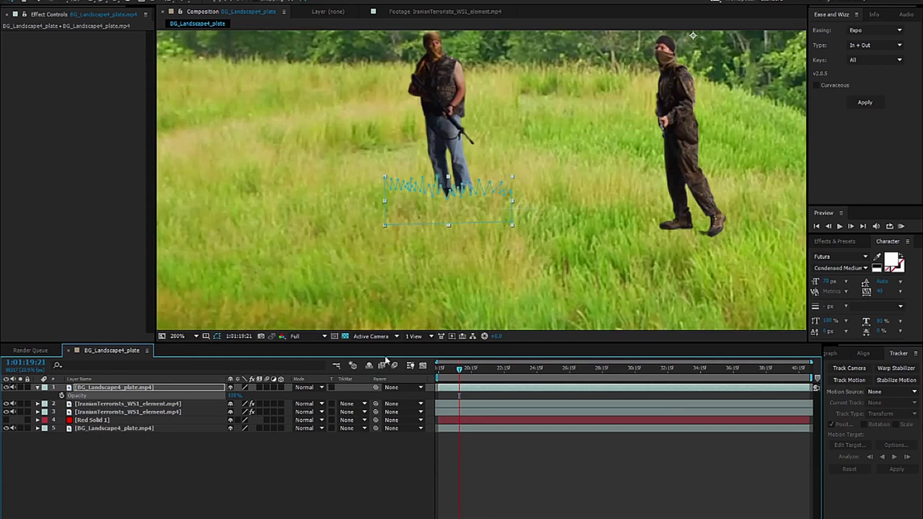
pyautogui.click(342, 513)
pyautogui.press(',')
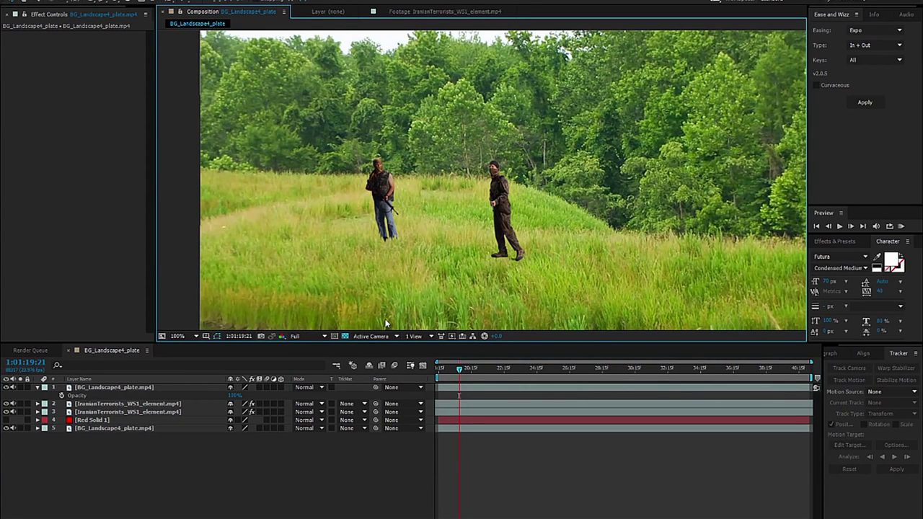
# Step: Set the grass mask's feather to 2 pixels on the top landscape layer
pyautogui.click(131, 387)
pyautogui.click(415, 231)
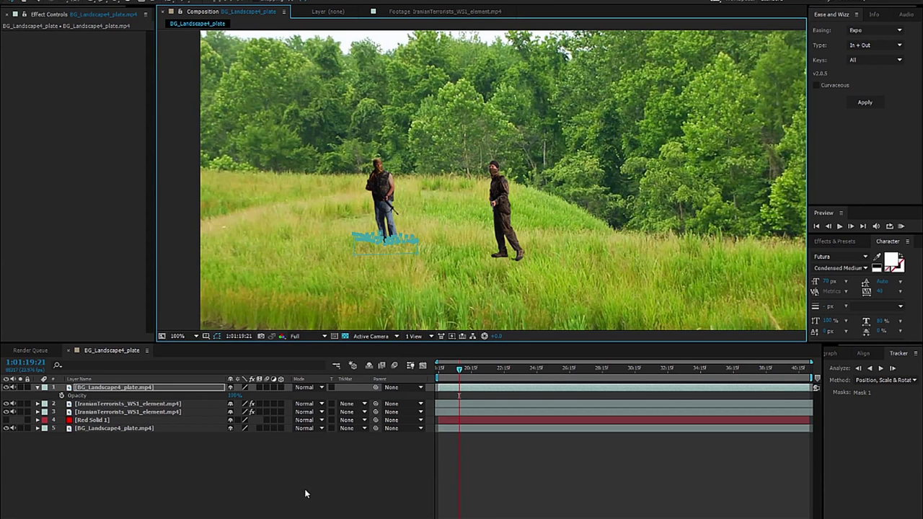
pyautogui.click(117, 387)
pyautogui.press('.')
pyautogui.moveTo(327, 299); pyautogui.dragTo(429, 287)
pyautogui.press('f')
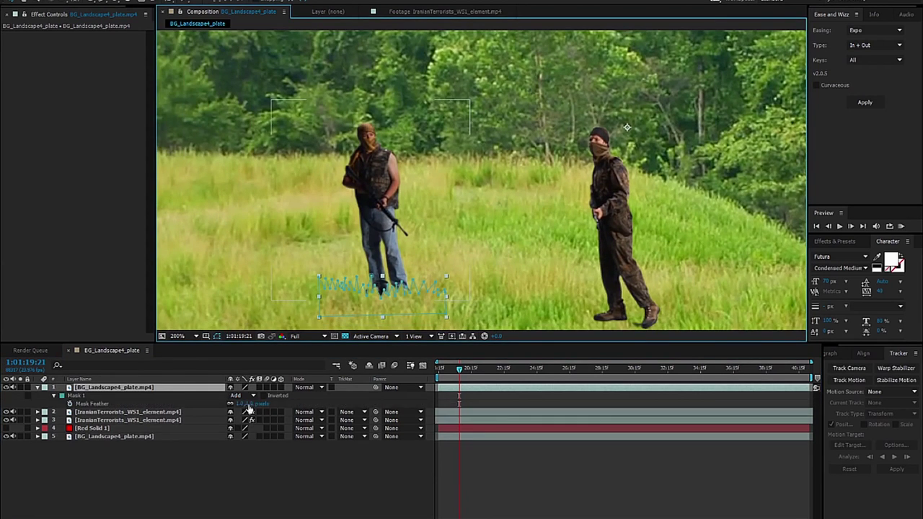
pyautogui.click(229, 467)
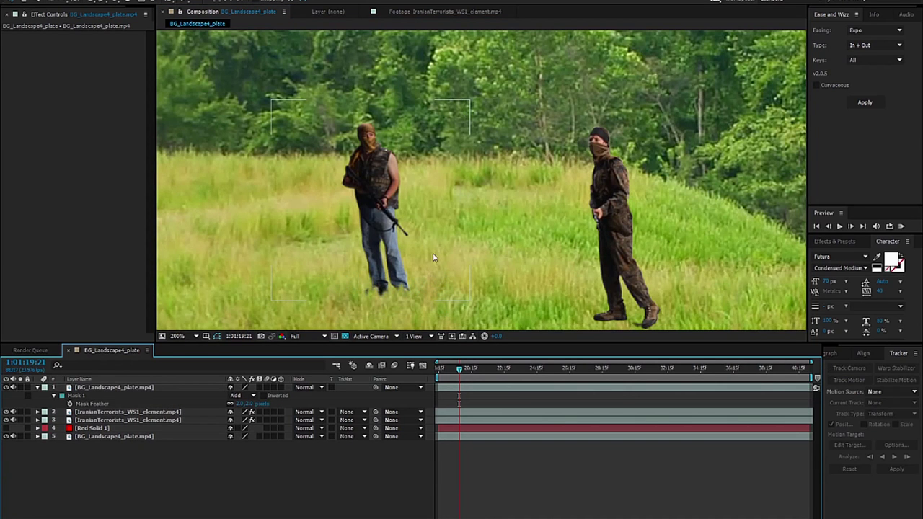
# Step: Refine individual spikes of the grass mask around the shoes of the man in jeans, lowering points between the blades
pyautogui.click(116, 380)
pyautogui.click(123, 388)
pyautogui.press('.')
pyautogui.moveTo(410, 203); pyautogui.dragTo(558, 66)
pyautogui.moveTo(434, 220); pyautogui.dragTo(439, 185)
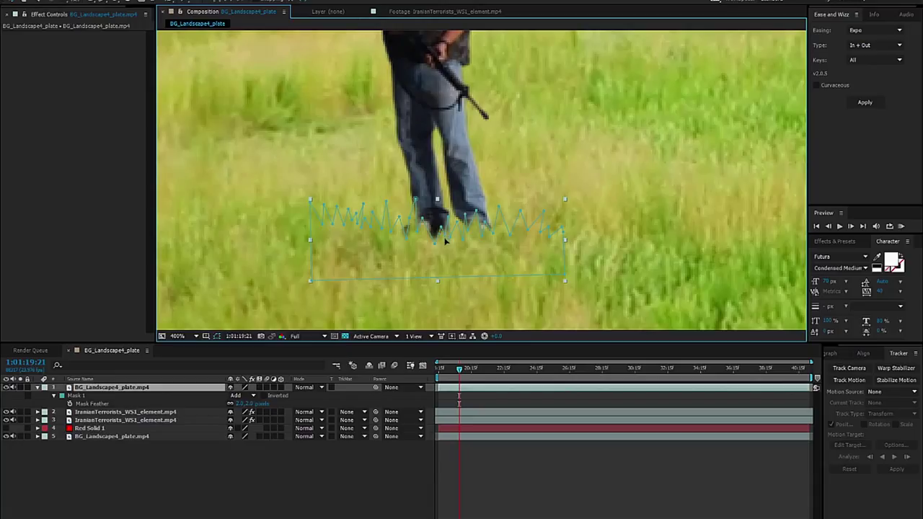
pyautogui.moveTo(445, 240); pyautogui.dragTo(445, 244)
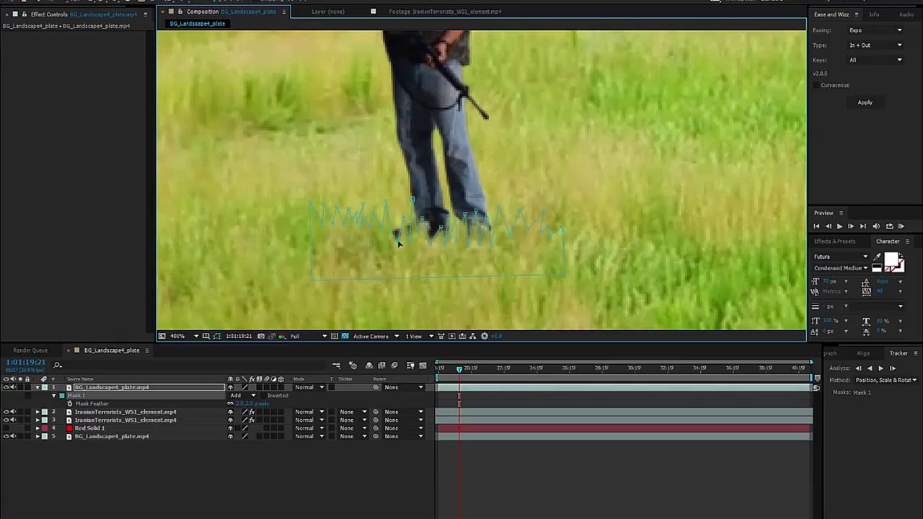
pyautogui.click(328, 451)
pyautogui.scroll(-4, 606, 149)
pyautogui.moveTo(607, 150); pyautogui.dragTo(513, 183)
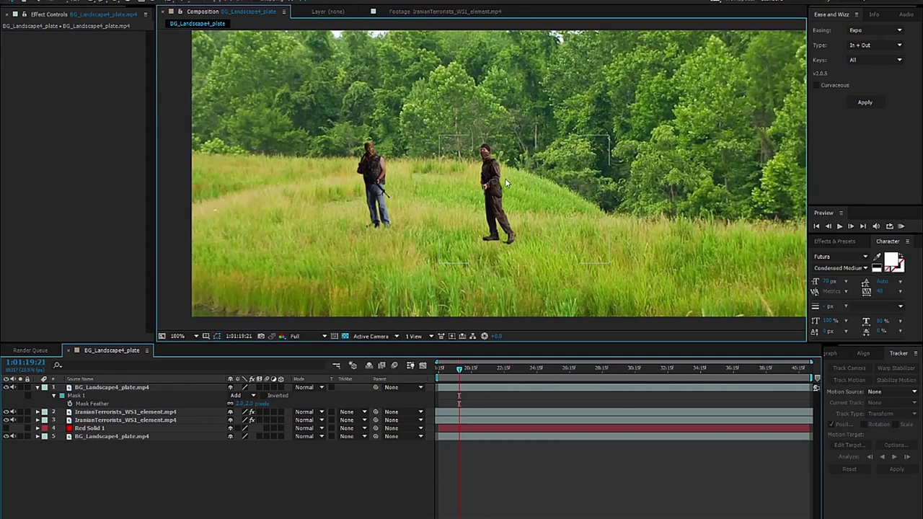
pyautogui.click(76, 395)
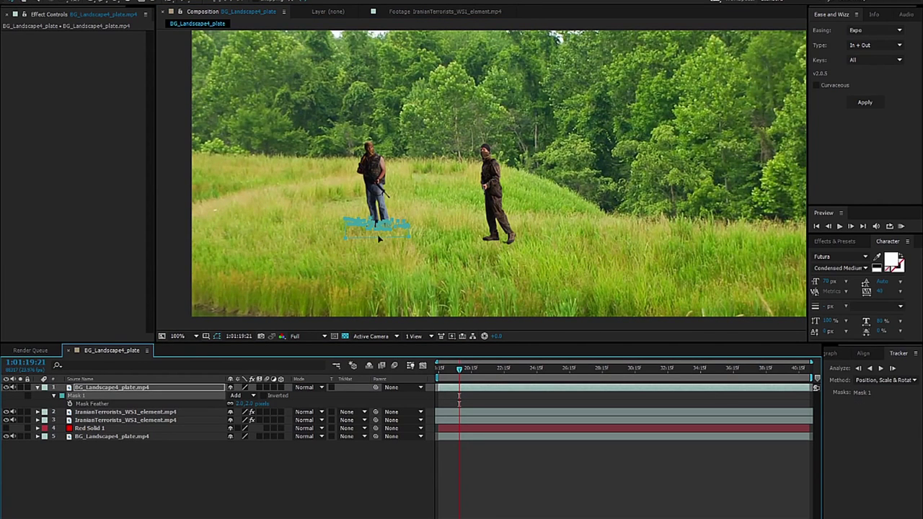
pyautogui.click(120, 388)
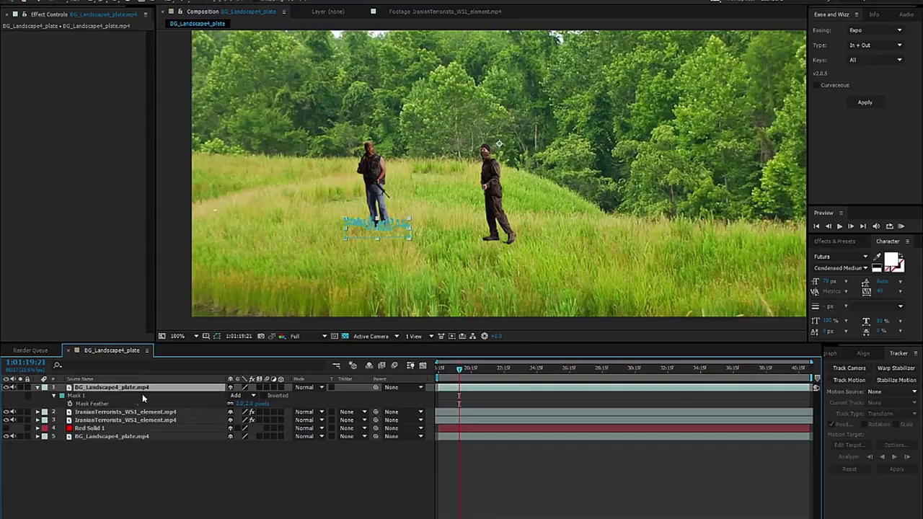
pyautogui.click(236, 396)
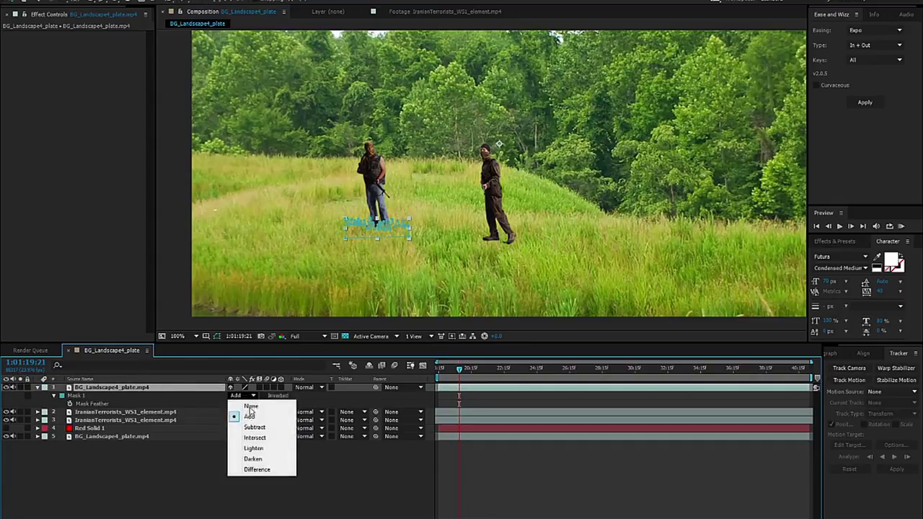
pyautogui.click(246, 406)
pyautogui.hotkey('ctrl', 'z')
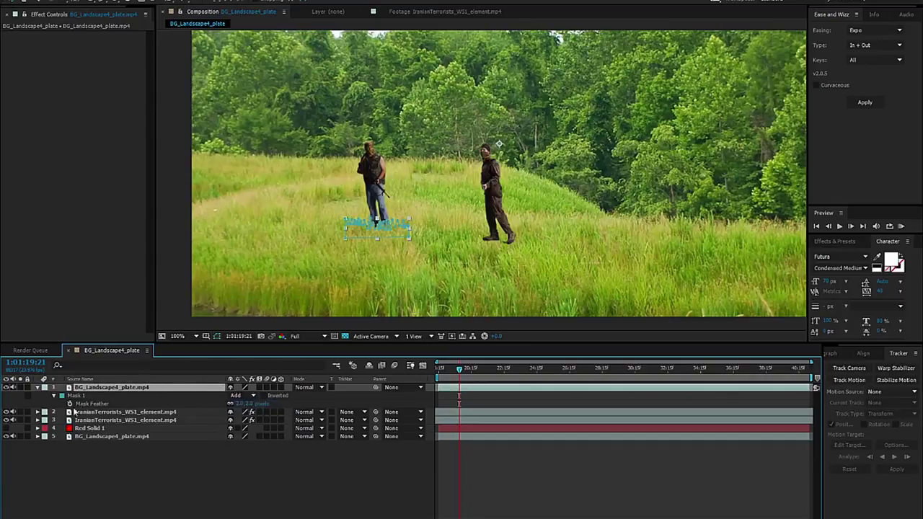
# Step: Duplicate Mask 1 on the top landscape layer and move the copy over the feet of the camouflaged soldier
pyautogui.click(76, 396)
pyautogui.hotkey('ctrl', 'd')
pyautogui.moveTo(410, 230); pyautogui.dragTo(533, 246)
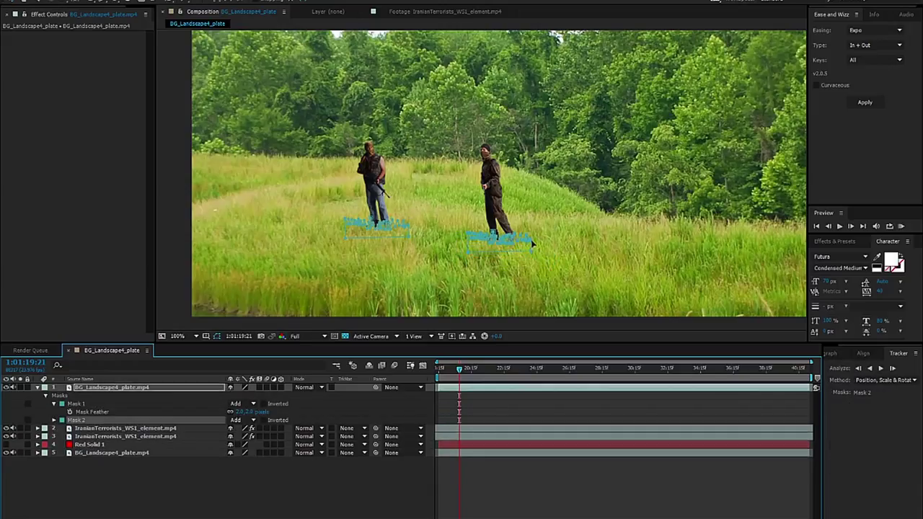
# Step: At 1:01:24:16, duplicate Mask 2 and move the copy right and slightly down over the camouflaged soldier's exposed foot
pyautogui.click(377, 487)
pyautogui.moveTo(469, 376); pyautogui.dragTo(537, 378)
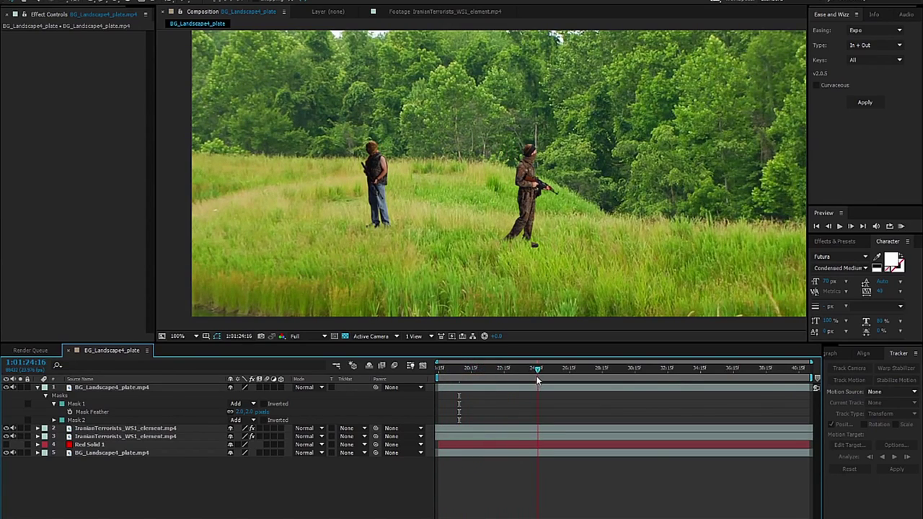
pyautogui.click(70, 404)
pyautogui.click(71, 420)
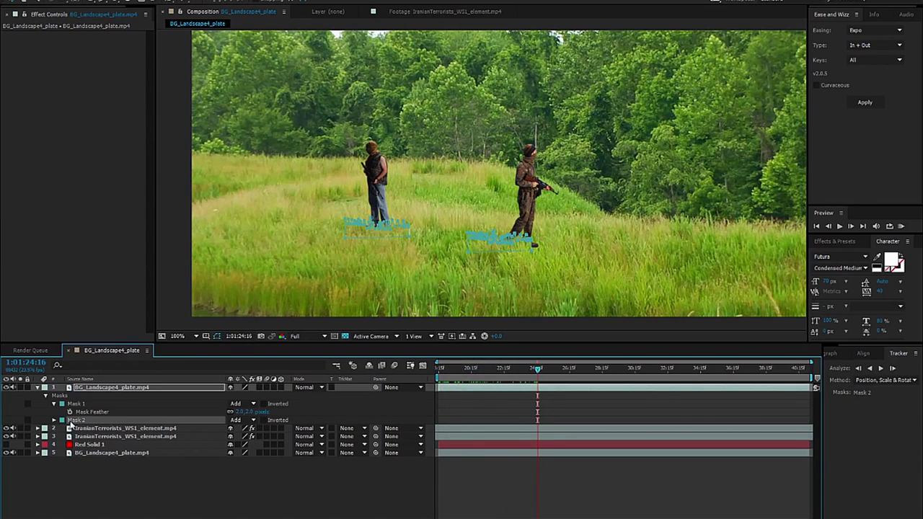
pyautogui.hotkey('ctrl', 'd')
pyautogui.moveTo(533, 240); pyautogui.dragTo(579, 248)
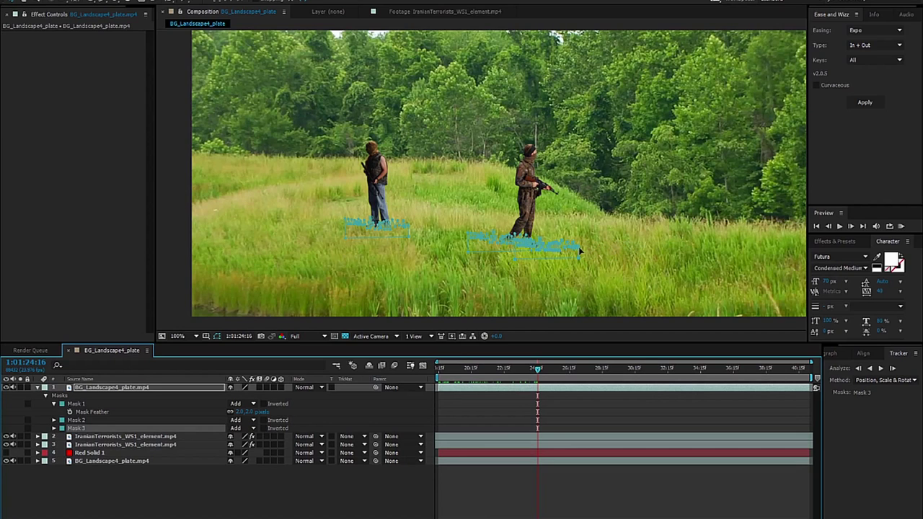
pyautogui.click(464, 396)
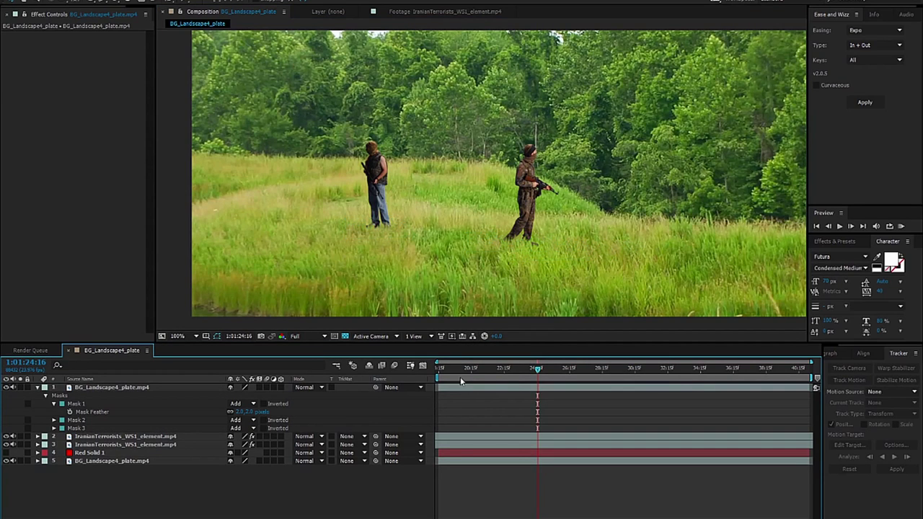
# Step: Play back the composite from near the start to check how both soldiers' feet blend into the grass
pyautogui.moveTo(472, 371); pyautogui.dragTo(442, 370)
pyautogui.press('space')
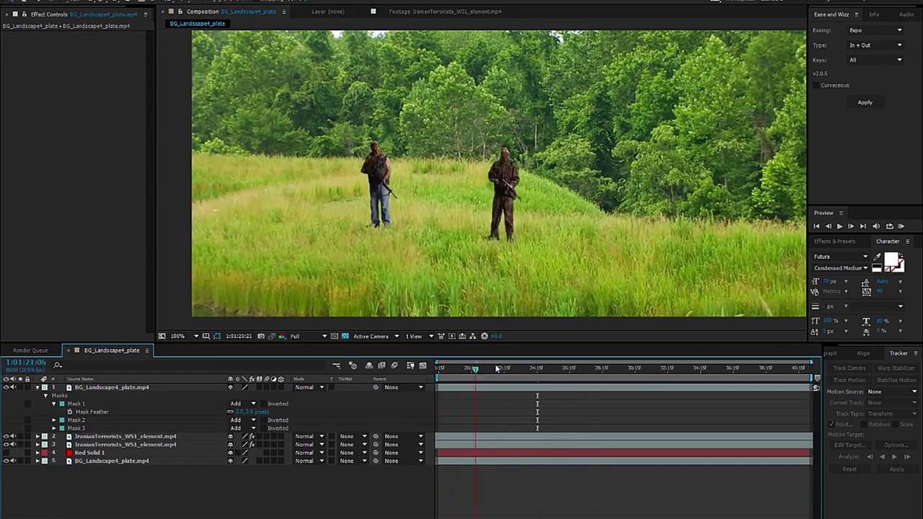
pyautogui.moveTo(453, 369); pyautogui.dragTo(433, 370)
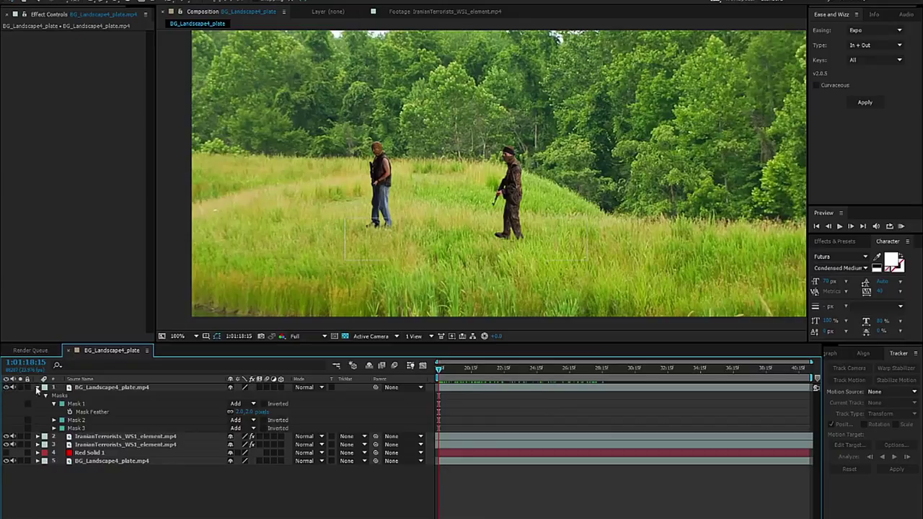
# Step: Collapse the top landscape layer's mask properties and show the project's source files
pyautogui.click(38, 388)
pyautogui.moveTo(57, 7); pyautogui.dragTo(107, 7)
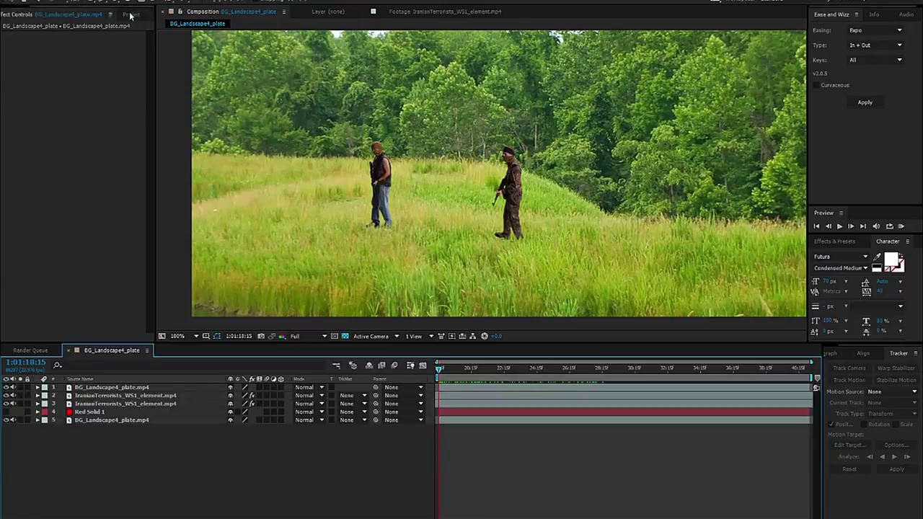
pyautogui.click(130, 13)
pyautogui.click(102, 246)
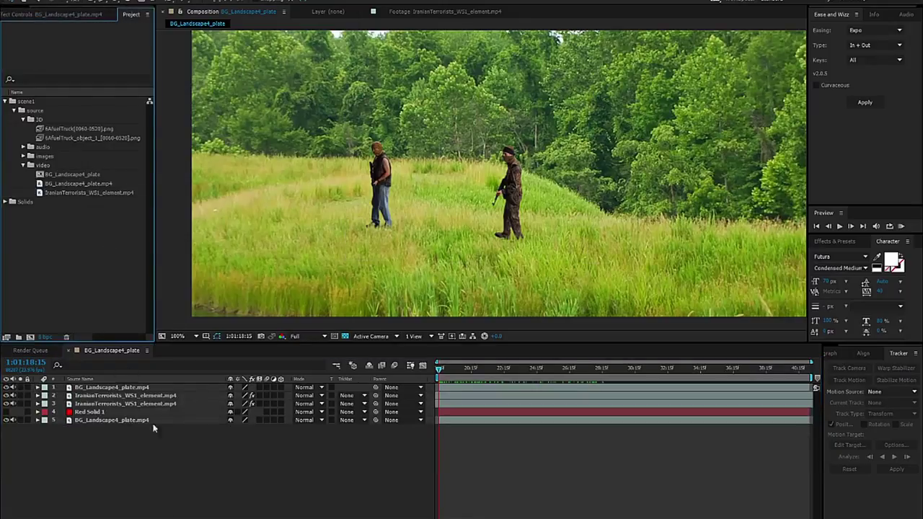
pyautogui.click(183, 469)
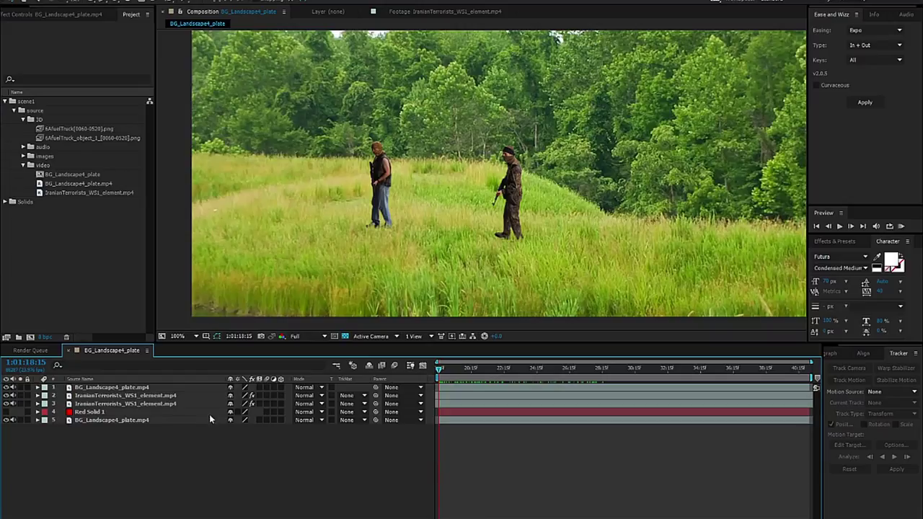
# Step: Duplicate the bottom BG_Landscape4_plate.mp4 layer and move the copy straight up behind the soldiers, with its lower edge near their feet
pyautogui.click(101, 421)
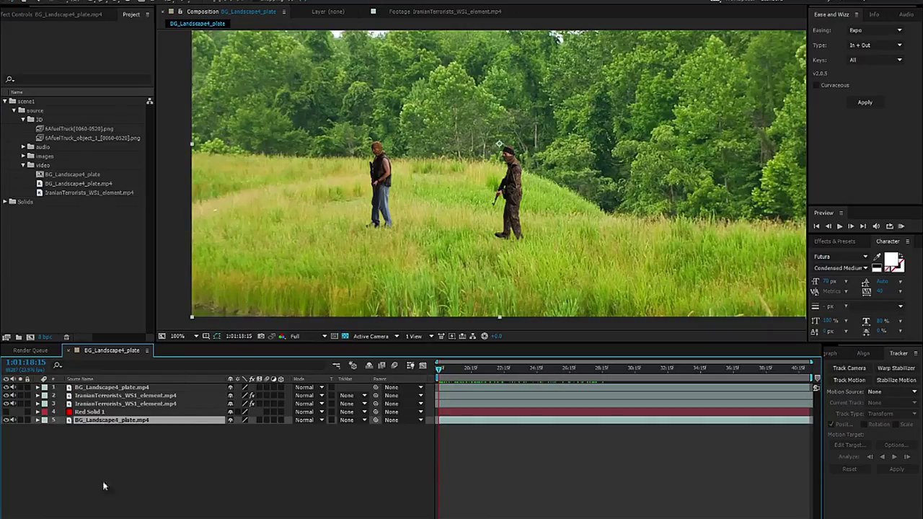
pyautogui.click(102, 453)
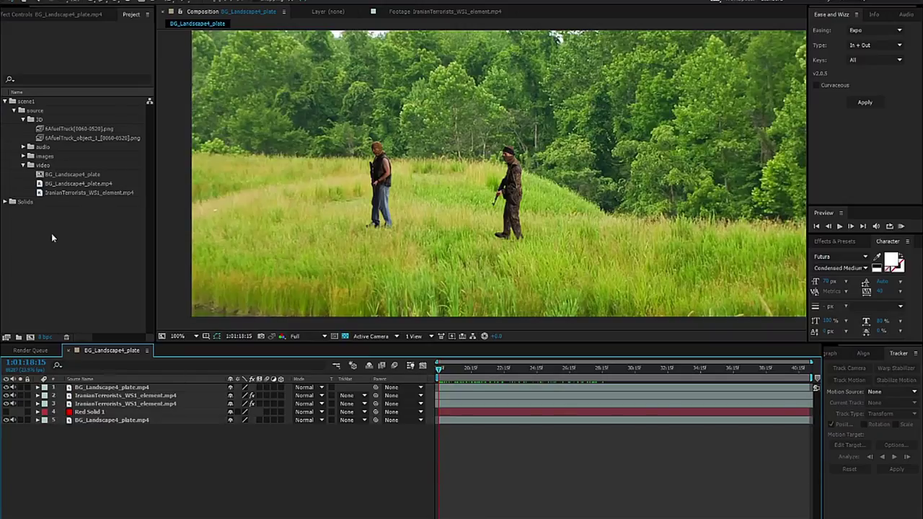
pyautogui.click(670, 273)
pyautogui.moveTo(576, 209); pyautogui.dragTo(548, 253)
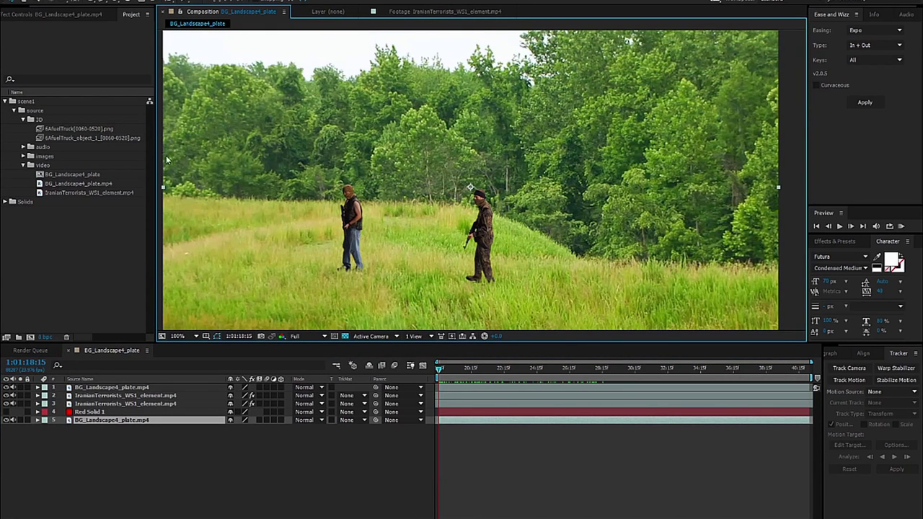
pyautogui.moveTo(604, 282); pyautogui.dragTo(631, 267)
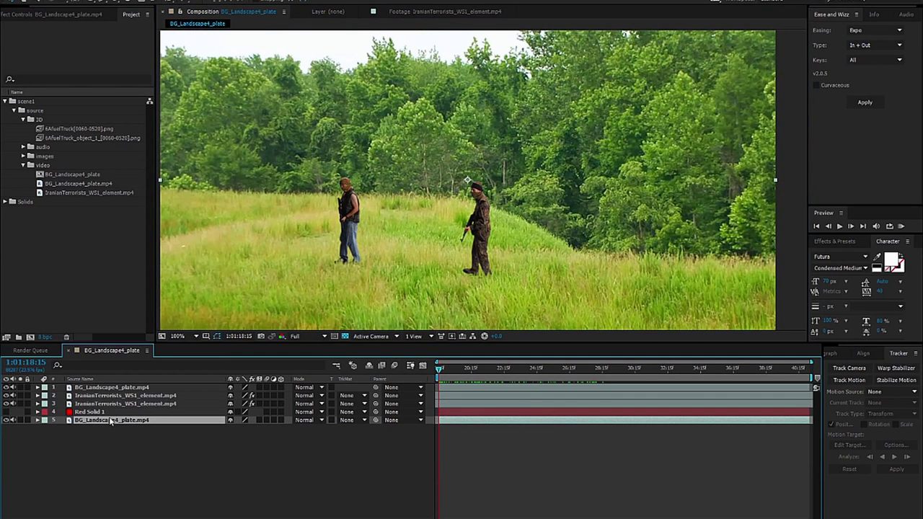
pyautogui.hotkey('ctrl', 'd')
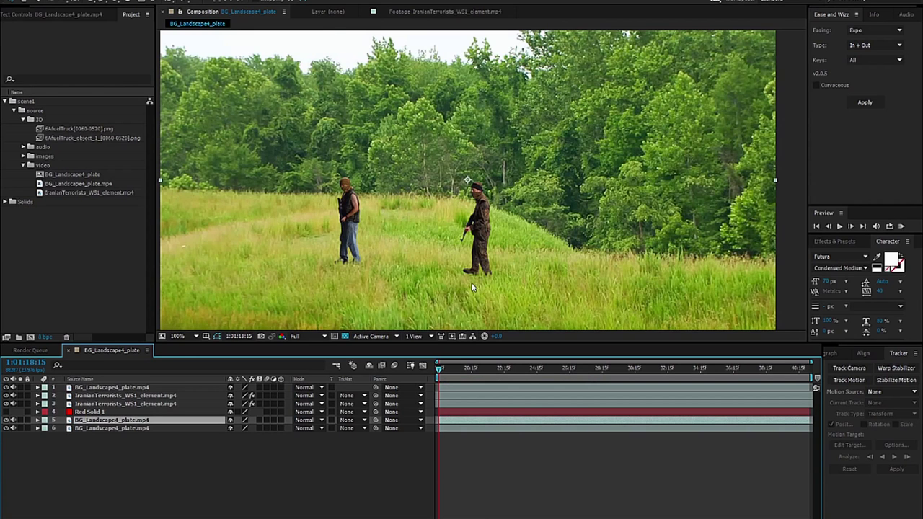
pyautogui.moveTo(473, 288); pyautogui.dragTo(473, 194)
pyautogui.press('Up')
pyautogui.press('Up')
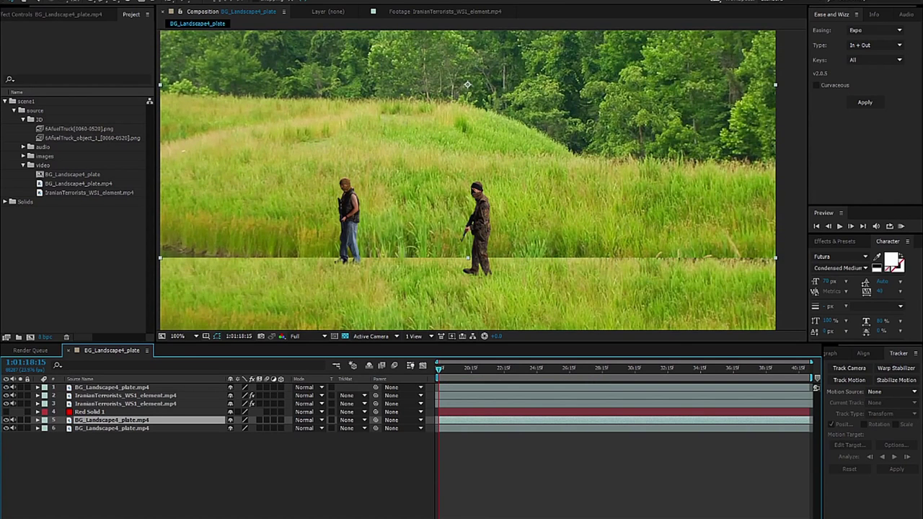
pyautogui.click(415, 203)
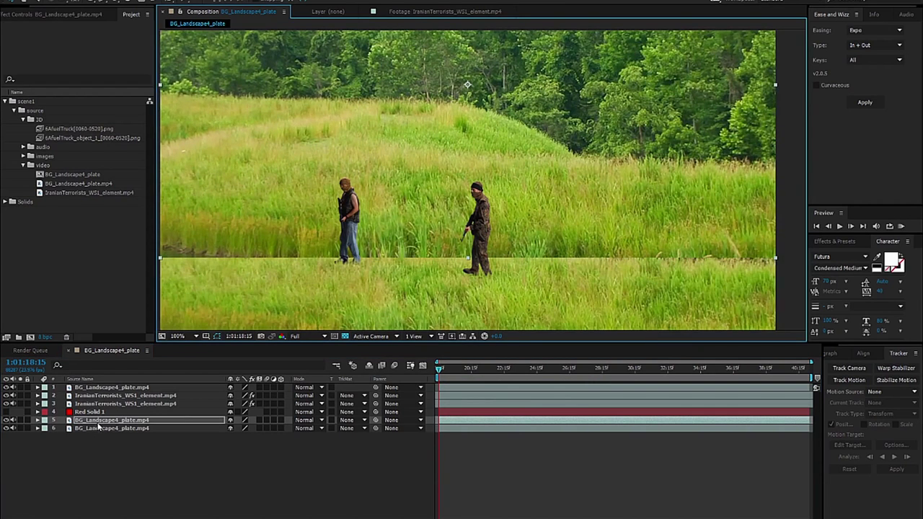
# Step: Move the raised landscape copy beneath the original plate at the end of the layer stack and briefly solo it
pyautogui.moveTo(105, 425); pyautogui.dragTo(115, 445)
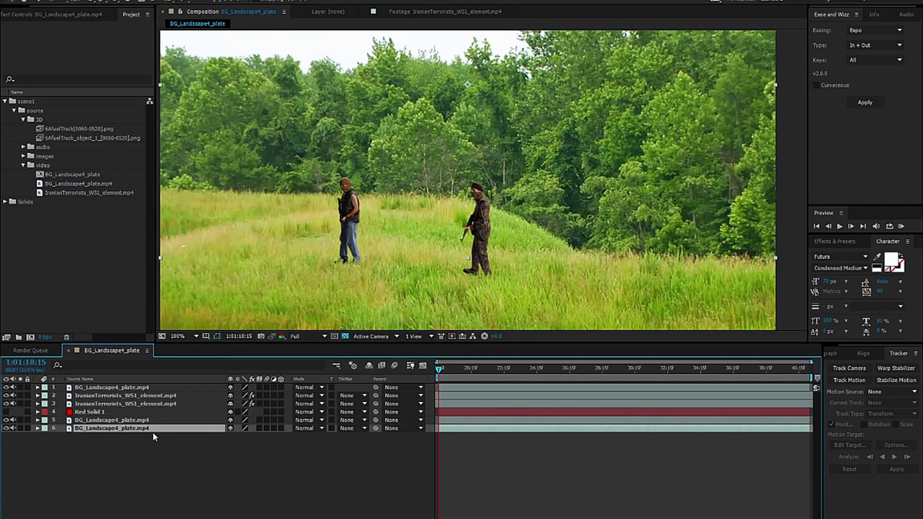
pyautogui.click(22, 429)
pyautogui.click(21, 429)
# Step: Draw a closed Pen mask on layer 5's plate along the grassy ridge line, running past both frame sides and around below the frame
pyautogui.click(116, 420)
pyautogui.click(102, 2)
pyautogui.moveTo(259, 258); pyautogui.dragTo(329, 249)
pyautogui.moveTo(225, 178); pyautogui.dragTo(242, 184)
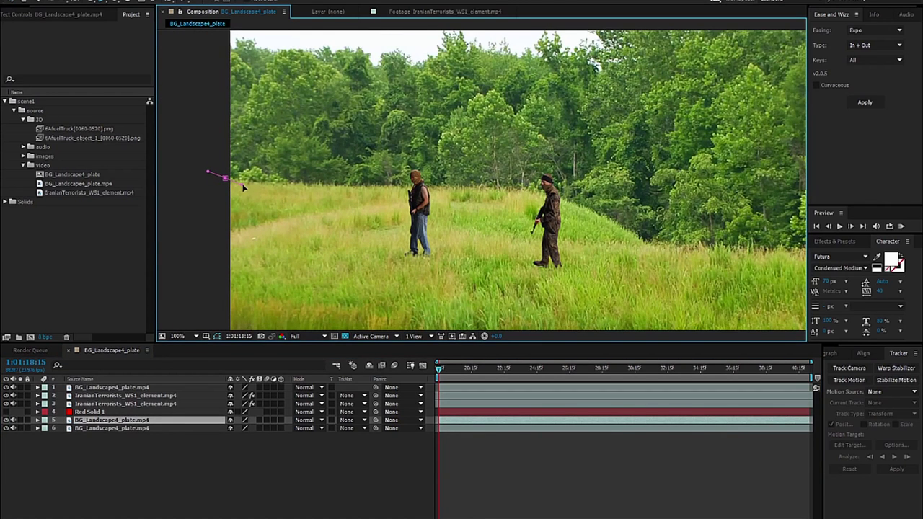
pyautogui.click(376, 190)
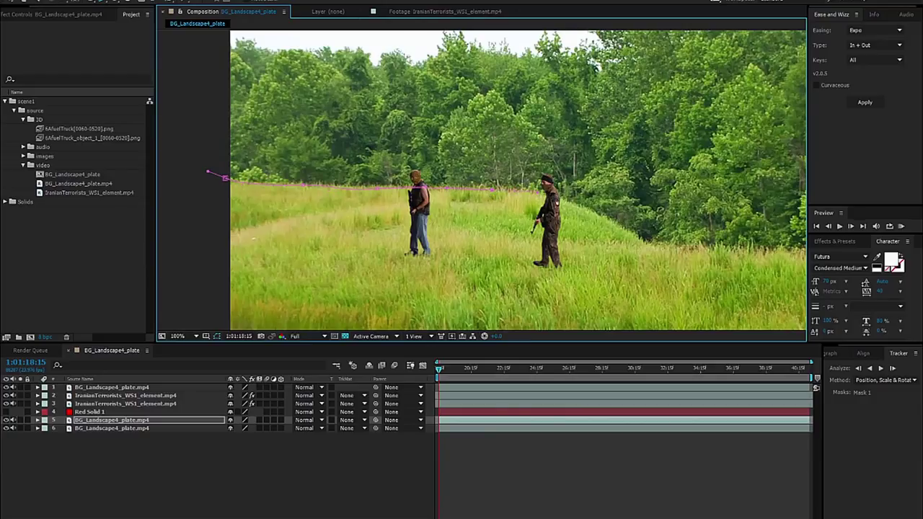
pyautogui.click(576, 206)
pyautogui.click(641, 245)
pyautogui.moveTo(791, 262); pyautogui.dragTo(546, 259)
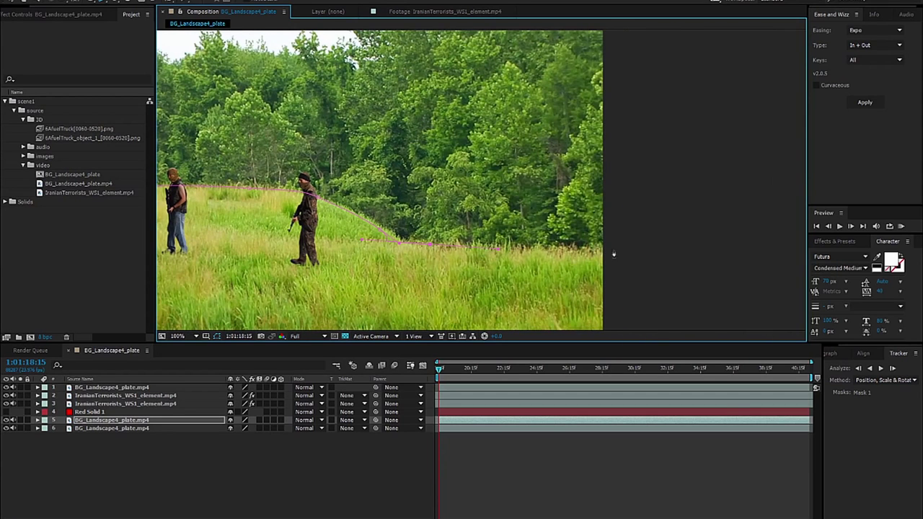
pyautogui.moveTo(607, 257); pyautogui.dragTo(627, 260)
pyautogui.moveTo(639, 314); pyautogui.dragTo(769, 192)
pyautogui.click(761, 253)
pyautogui.moveTo(379, 277); pyautogui.dragTo(632, 305)
pyautogui.click(358, 280)
pyautogui.click(366, 81)
pyautogui.moveTo(371, 136); pyautogui.dragTo(124, 179)
pyautogui.click(13, 2)
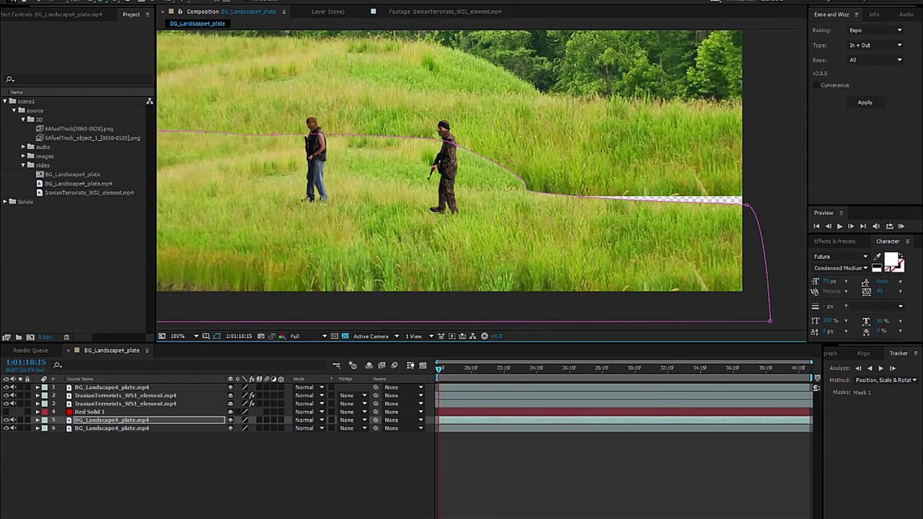
# Step: Unlink the dimensions of layer 5's mask feather and set only the vertical feather to 44 pixels
pyautogui.click(127, 423)
pyautogui.press('f')
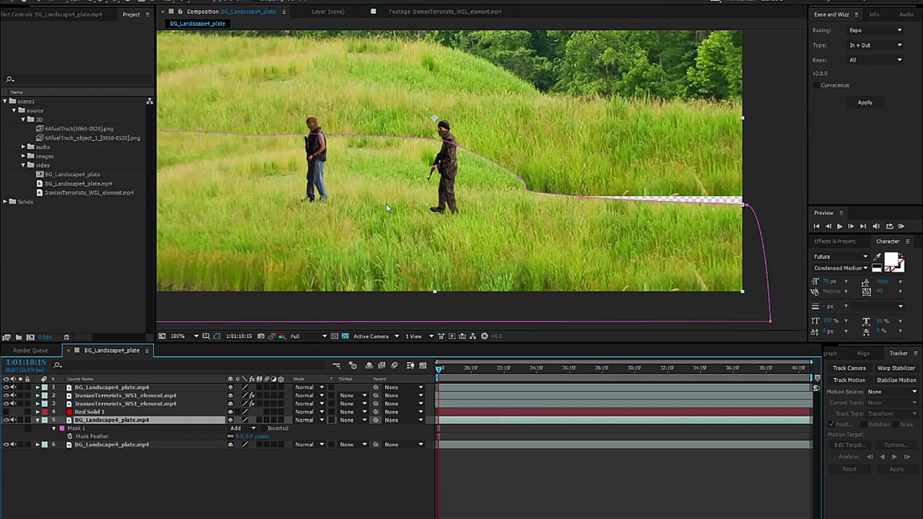
pyautogui.moveTo(387, 209); pyautogui.dragTo(475, 248)
pyautogui.moveTo(592, 253); pyautogui.dragTo(334, 237)
pyautogui.moveTo(241, 437); pyautogui.dragTo(309, 431)
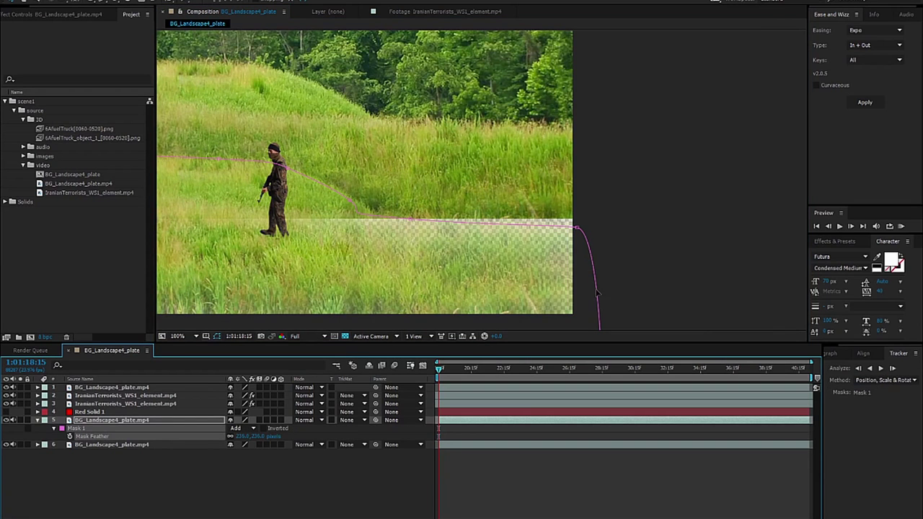
pyautogui.hotkey('ctrl', 'z')
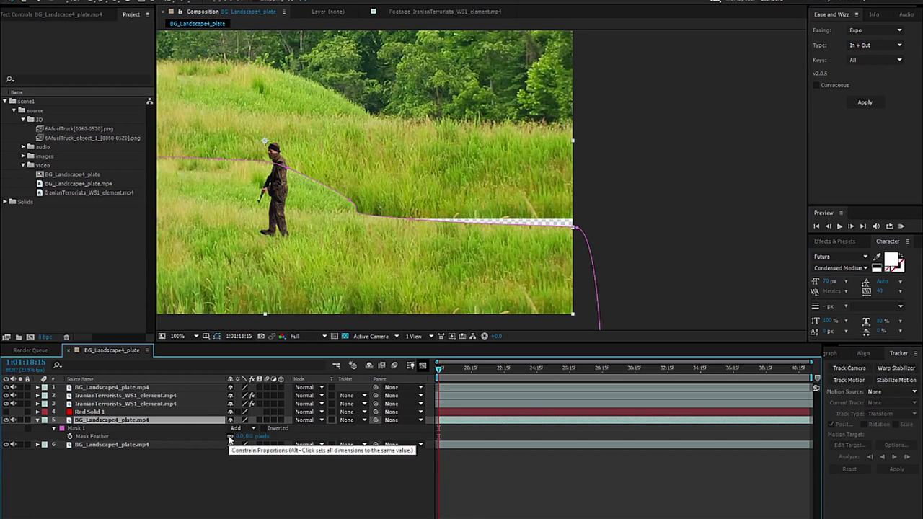
pyautogui.click(230, 440)
pyautogui.moveTo(249, 440); pyautogui.dragTo(271, 440)
# Step: Raise the ridge mask's upper points slightly, then lower the background copy on layer 6 a little to close the transparent gap
pyautogui.moveTo(587, 257); pyautogui.dragTo(792, 234)
pyautogui.moveTo(160, 138); pyautogui.dragTo(792, 283)
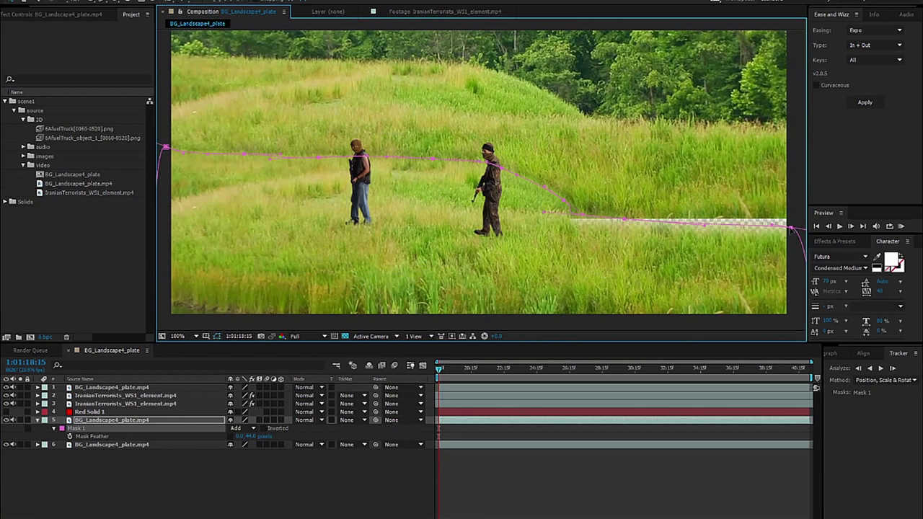
pyautogui.moveTo(792, 229); pyautogui.dragTo(792, 224)
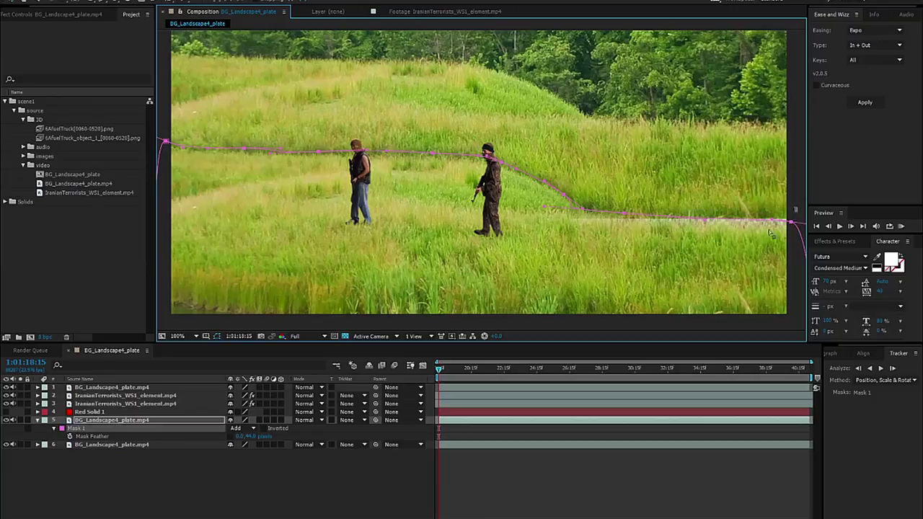
pyautogui.moveTo(792, 223); pyautogui.dragTo(791, 218)
pyautogui.click(96, 445)
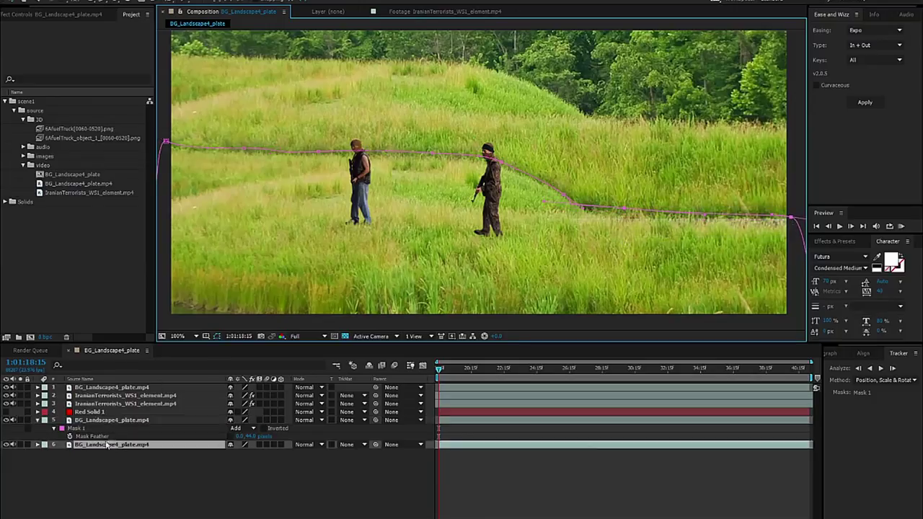
pyautogui.moveTo(658, 146); pyautogui.dragTo(647, 174)
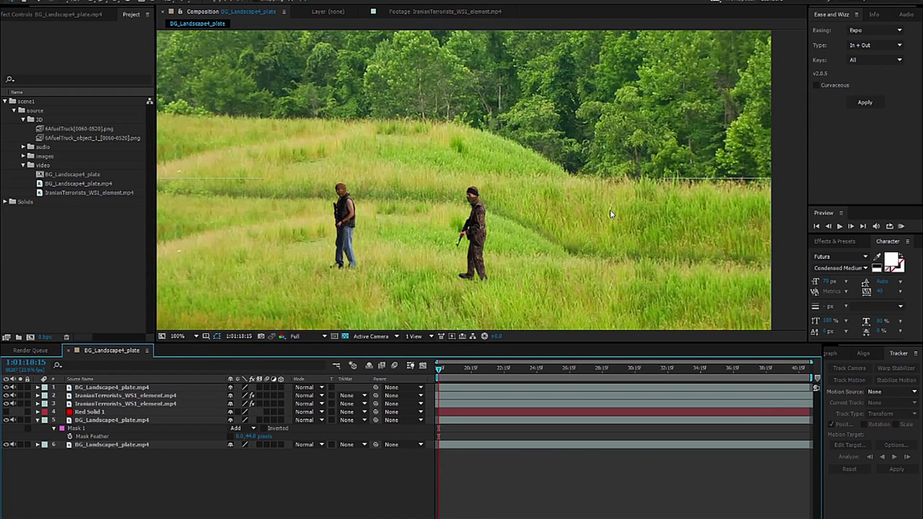
# Step: Lower layer 5's mask points along the ridge, from inside the left frame edge to the foot of the slope
pyautogui.click(109, 420)
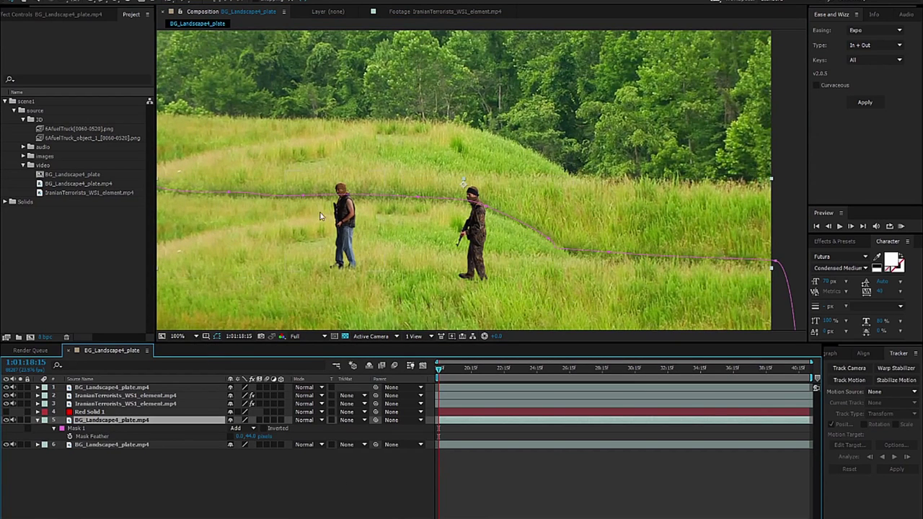
pyautogui.moveTo(222, 175); pyautogui.dragTo(288, 171)
pyautogui.click(216, 180)
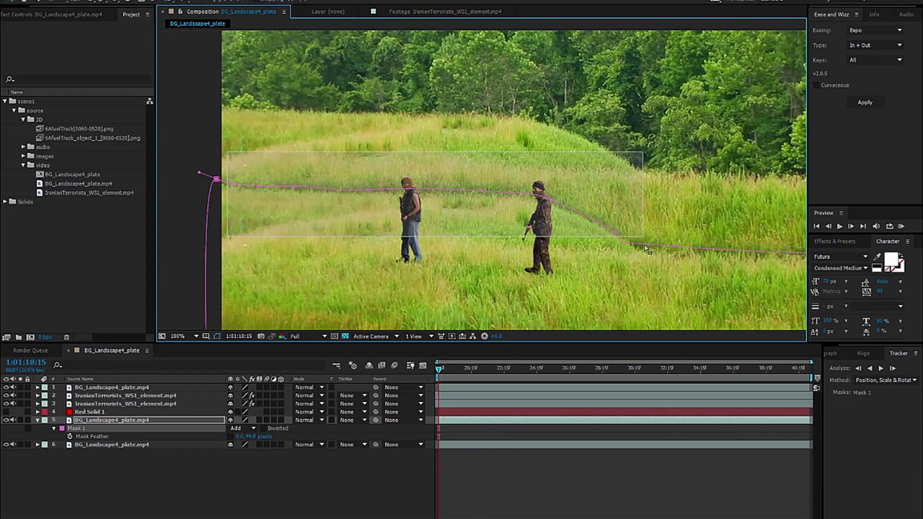
pyautogui.moveTo(617, 243)
pyautogui.mouseDown()
pyautogui.moveTo(621, 267)
pyautogui.moveTo(616, 252)
pyautogui.mouseUp()
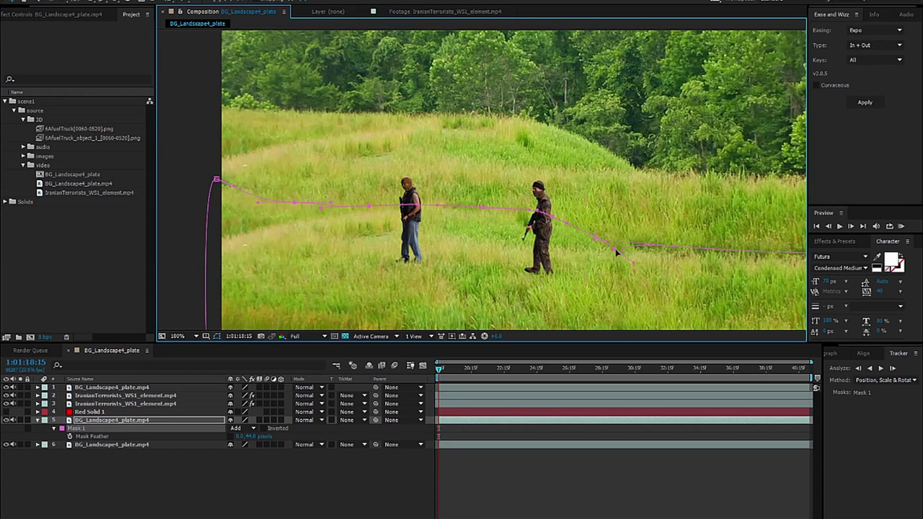
pyautogui.click(334, 468)
pyautogui.moveTo(345, 179); pyautogui.dragTo(289, 163)
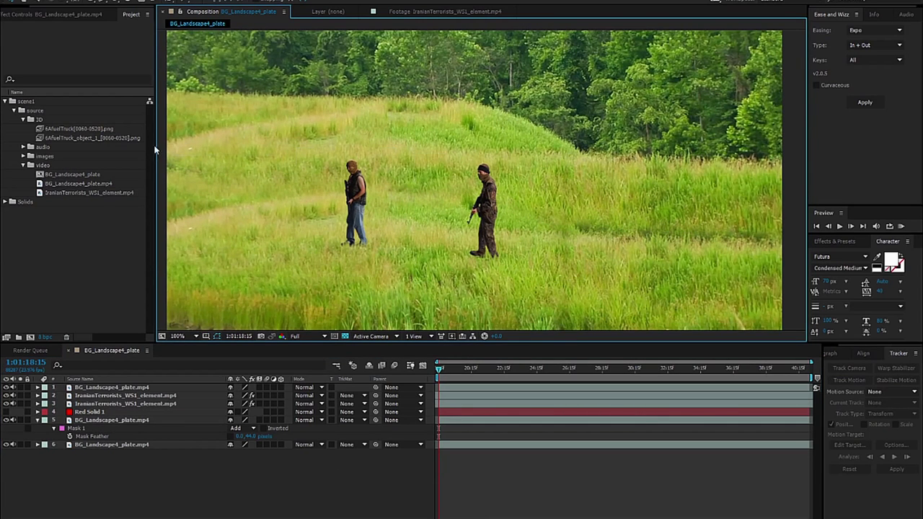
# Step: Try raising layer 5's mask outline slightly behind the soldiers
pyautogui.click(112, 420)
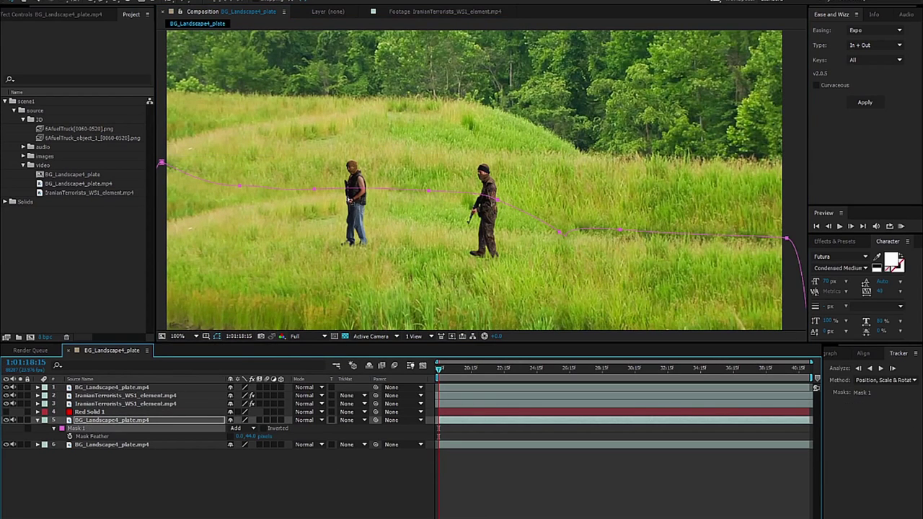
pyautogui.moveTo(427, 189); pyautogui.dragTo(426, 182)
pyautogui.click(286, 468)
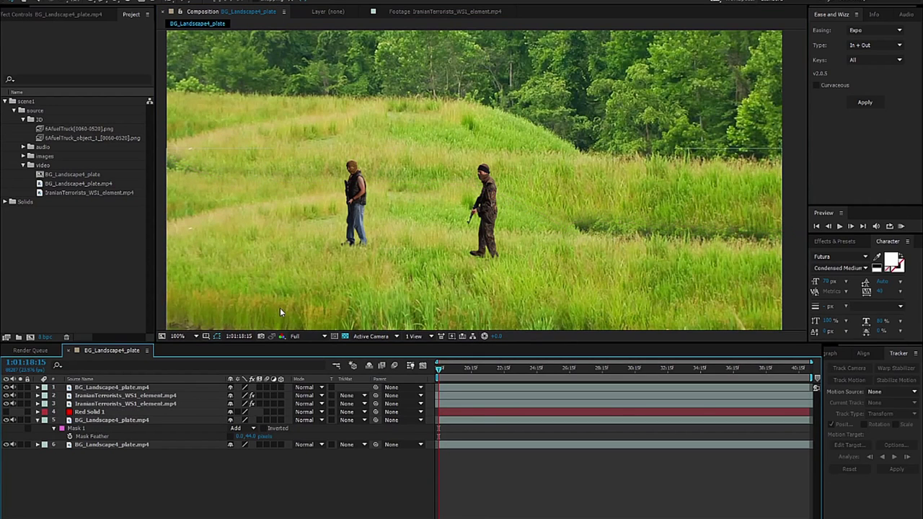
# Step: Lower the points of layer 5's mask slightly from the foot of the slope to the right frame edge
pyautogui.click(325, 202)
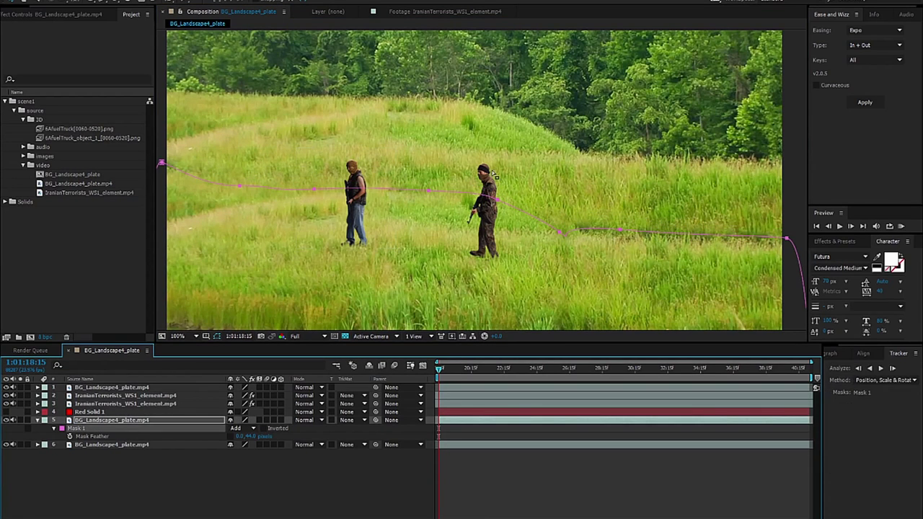
pyautogui.click(763, 181)
pyautogui.moveTo(798, 214); pyautogui.dragTo(620, 244)
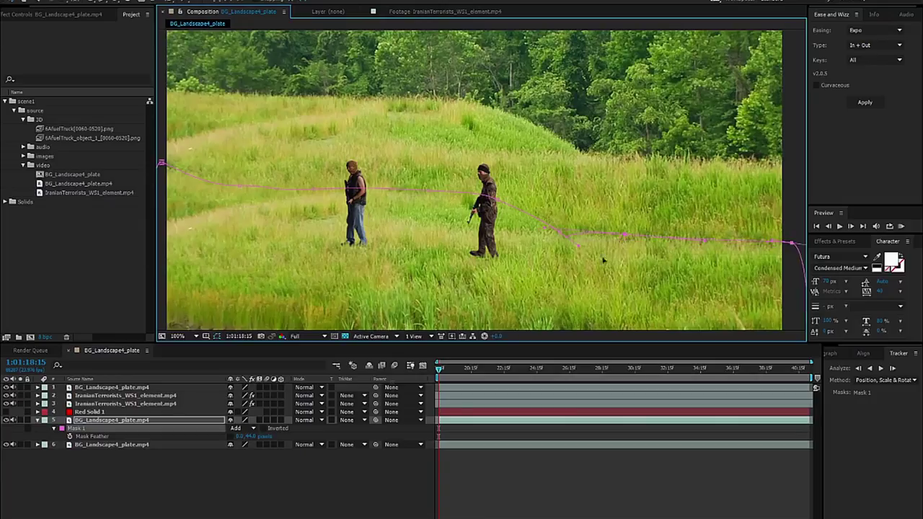
# Step: Duplicate the masked plate on layer 5, delete the copy's mask, and move the copy right so it starts between the soldiers
pyautogui.click(116, 420)
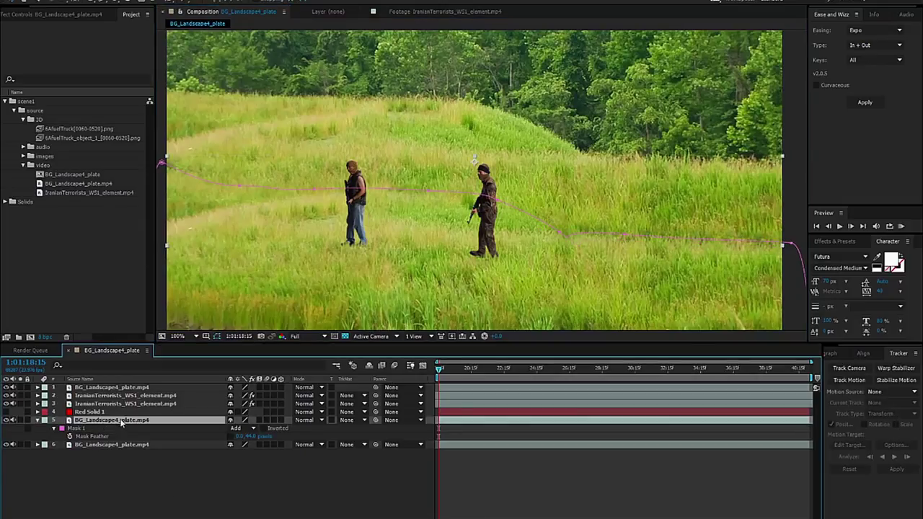
pyautogui.hotkey('ctrl', 'd')
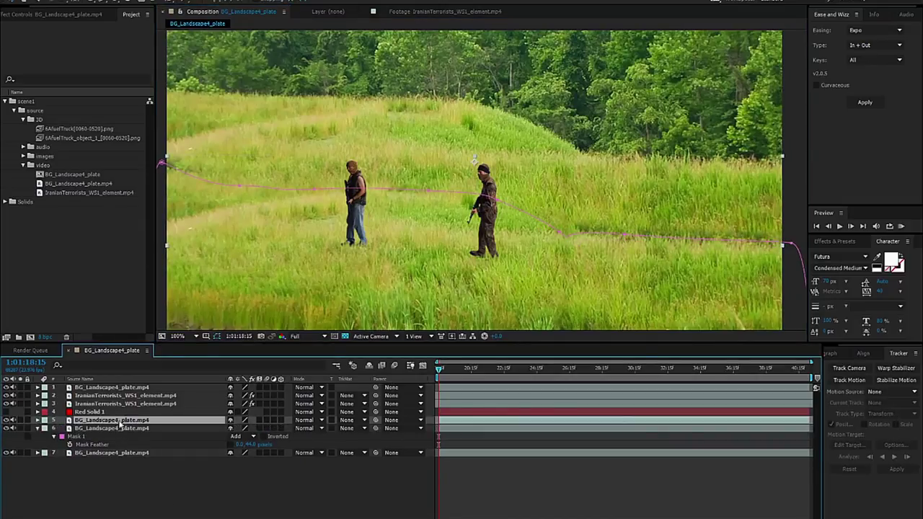
pyautogui.press('m')
pyautogui.click(75, 429)
pyautogui.press('Delete')
pyautogui.moveTo(346, 248); pyautogui.dragTo(581, 238)
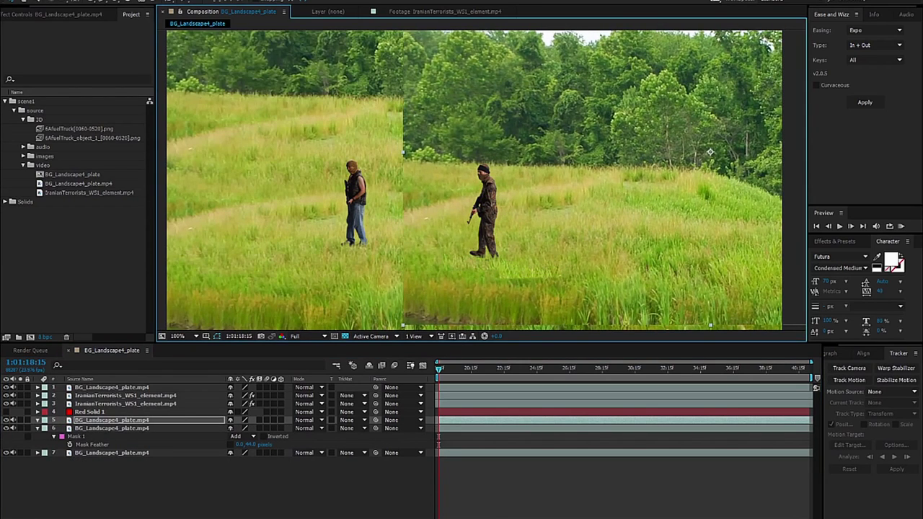
# Step: Draw an elliptical Pen mask on the new plate copy around the grass from the camouflaged soldier past the right frame edge
pyautogui.click(101, 2)
pyautogui.click(519, 200)
pyautogui.moveTo(712, 205); pyautogui.dragTo(802, 224)
pyautogui.click(800, 266)
pyautogui.moveTo(601, 301); pyautogui.dragTo(529, 293)
pyautogui.moveTo(467, 235); pyautogui.dragTo(548, 212)
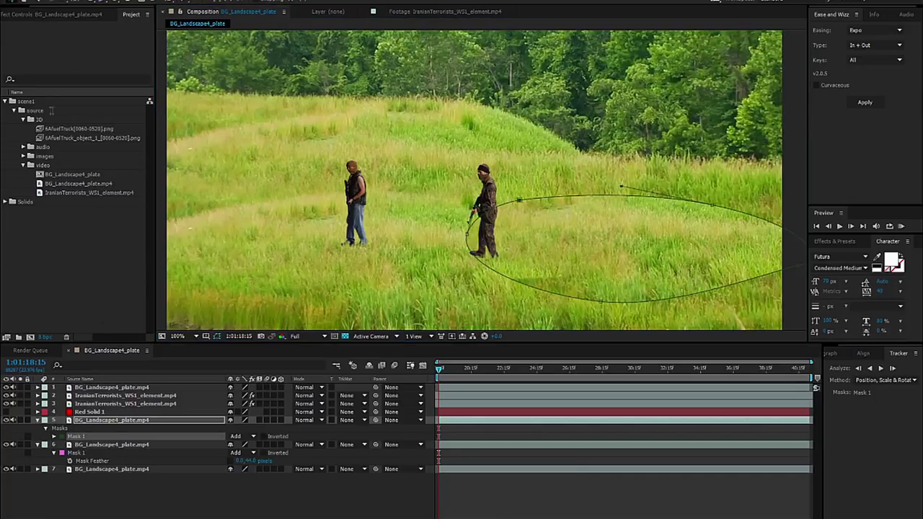
# Step: Set the elliptical mask's feather to 79 pixels in both dimensions
pyautogui.click(108, 419)
pyautogui.press('f')
pyautogui.moveTo(245, 437); pyautogui.dragTo(278, 438)
# Step: Shift the feathered grass patch right and slightly up beside the camouflaged soldier
pyautogui.click(76, 428)
pyautogui.click(81, 421)
pyautogui.moveTo(603, 267); pyautogui.dragTo(634, 241)
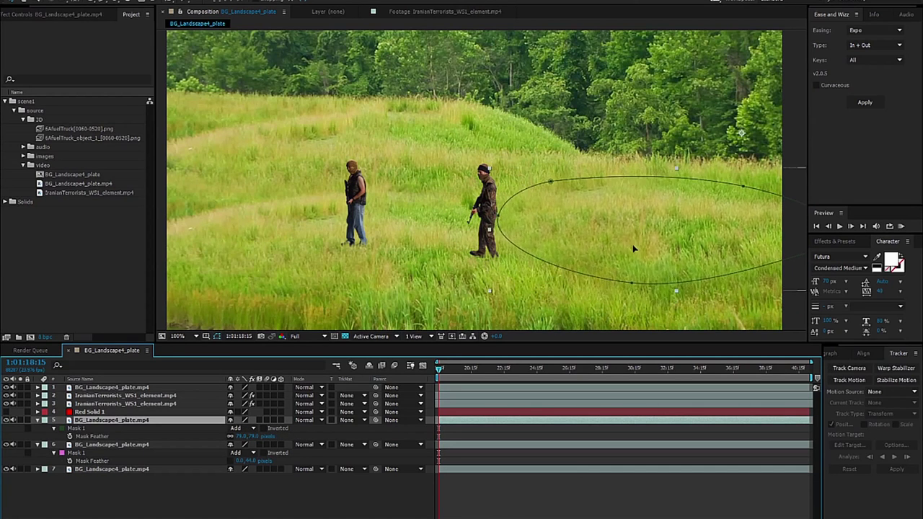
pyautogui.click(380, 490)
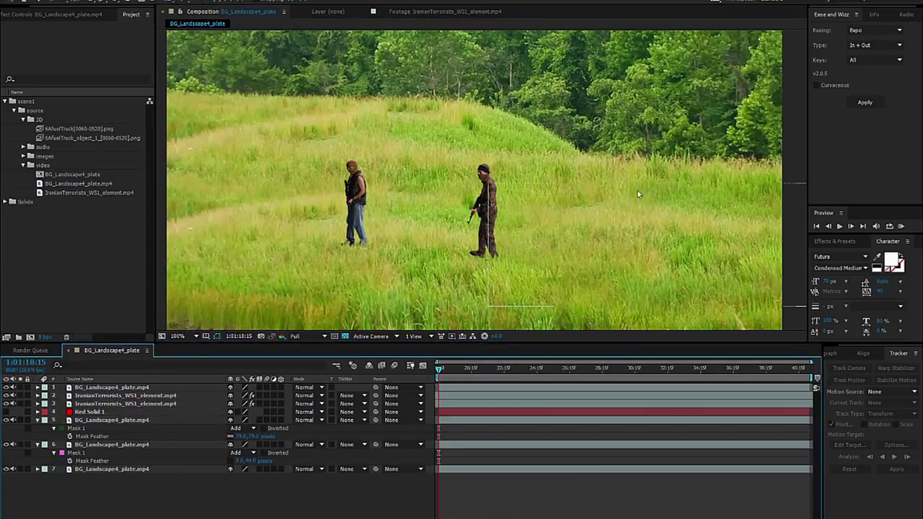
# Step: Toggle the grass patch layer's visibility repeatedly to compare the hillside with and without it
pyautogui.click(7, 421)
pyautogui.click(6, 421)
pyautogui.click(6, 420)
pyautogui.click(7, 420)
pyautogui.click(7, 420)
pyautogui.click(7, 421)
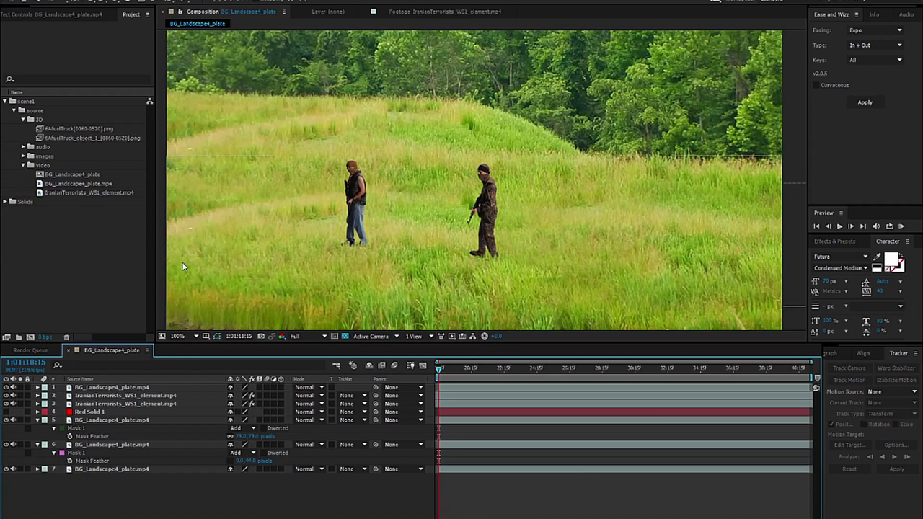
# Step: Duplicate the feathered grass patch and move the copy to the hillside's upper left, behind the soldier in jeans
pyautogui.moveTo(309, 171); pyautogui.dragTo(351, 182)
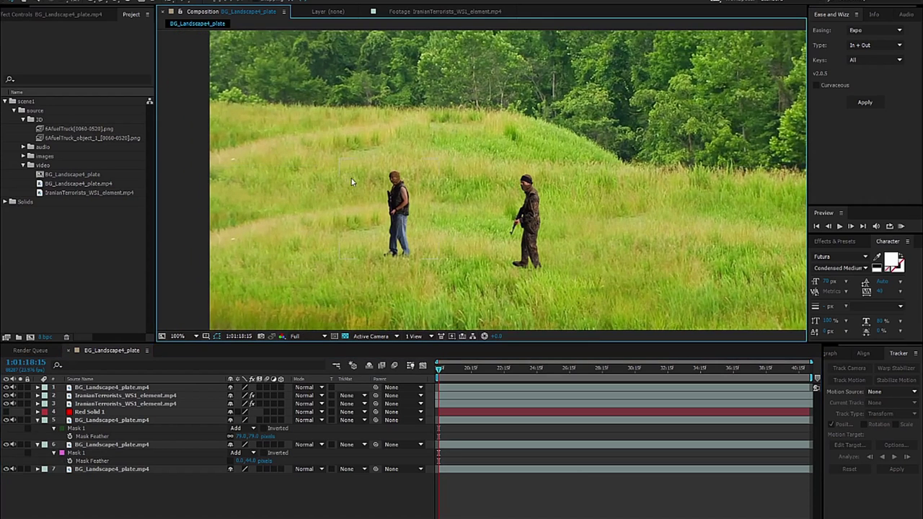
pyautogui.click(116, 420)
pyautogui.hotkey('ctrl', 'd')
pyautogui.moveTo(743, 247); pyautogui.dragTo(231, 153)
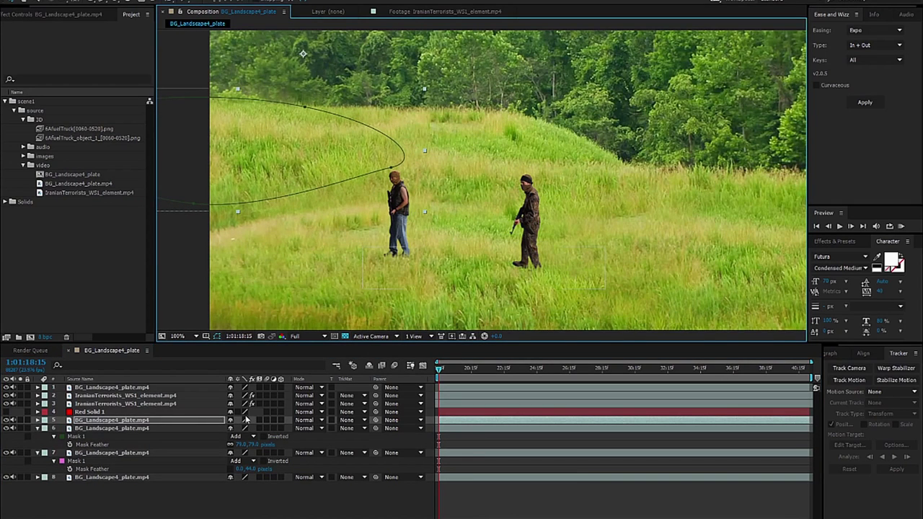
pyautogui.click(252, 503)
# Step: Lower the copied grass patch slightly so it sits below the tree line, and inspect the blend across the frame
pyautogui.moveTo(610, 268); pyautogui.dragTo(571, 274)
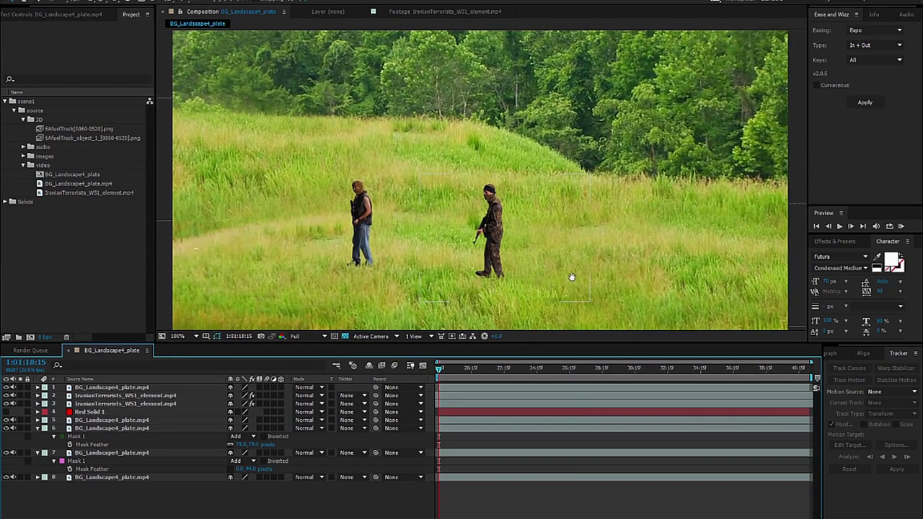
pyautogui.moveTo(218, 114); pyautogui.dragTo(386, 193)
pyautogui.click(372, 161)
pyautogui.click(327, 489)
pyautogui.moveTo(585, 311); pyautogui.dragTo(406, 238)
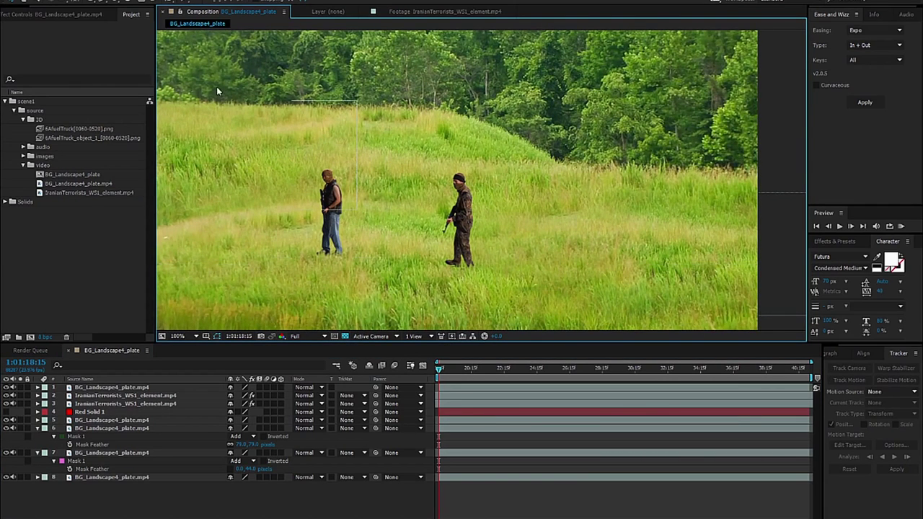
pyautogui.moveTo(254, 110); pyautogui.dragTo(303, 104)
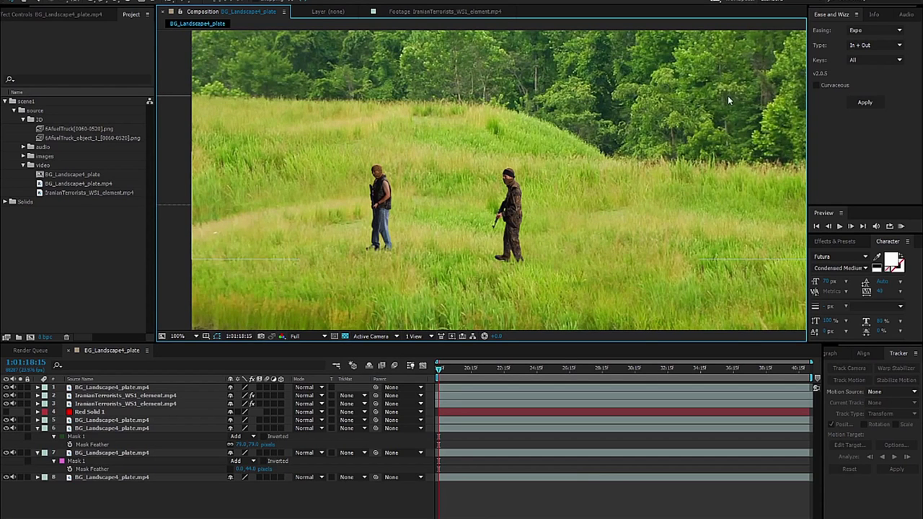
pyautogui.moveTo(630, 225); pyautogui.dragTo(595, 231)
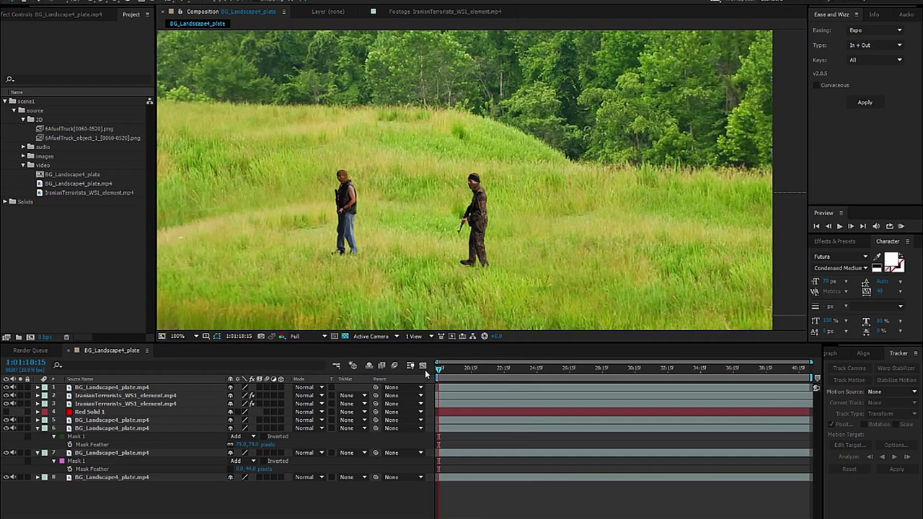
# Step: Collapse the expanded mask properties of all layers and clear the selection
pyautogui.hotkey('ctrl', 'a')
pyautogui.click(37, 429)
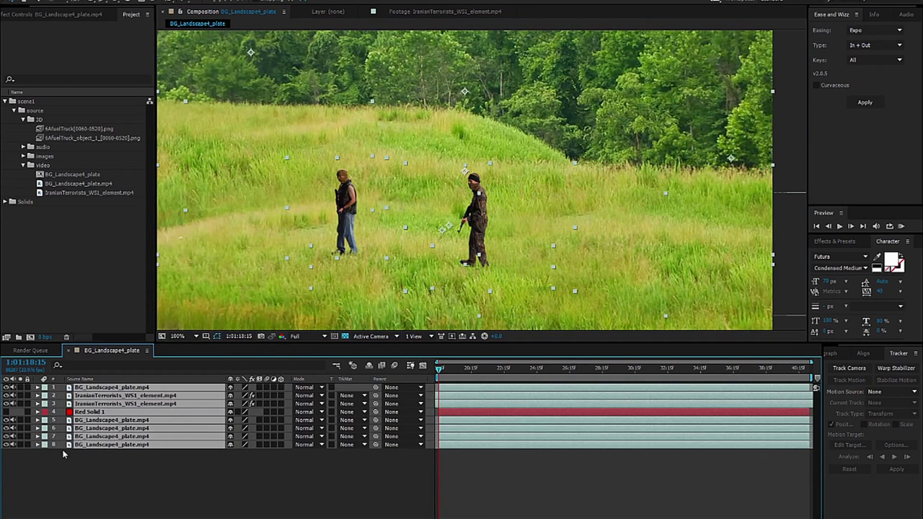
pyautogui.click(49, 477)
# Step: Compare the frame rate of the fuel truck image sequence with those of the landscape plate and the soldier footage
pyautogui.click(114, 250)
pyautogui.click(63, 129)
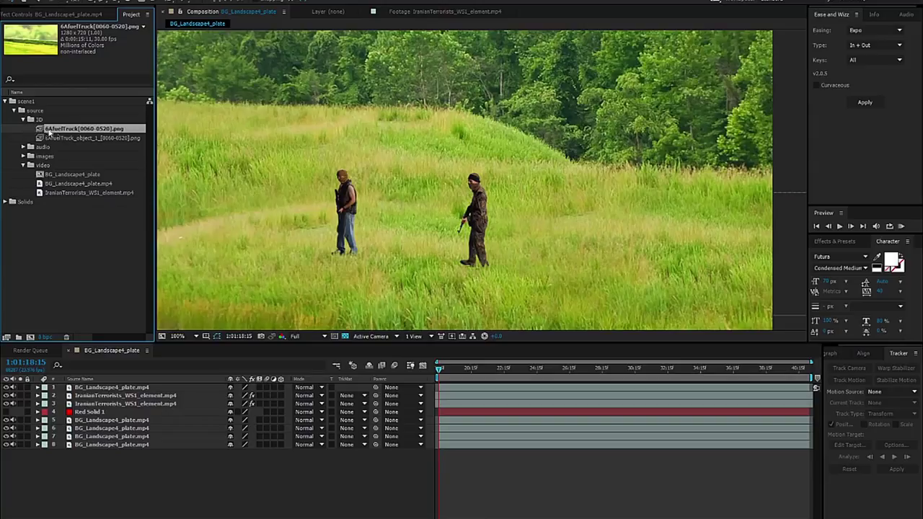
pyautogui.click(72, 184)
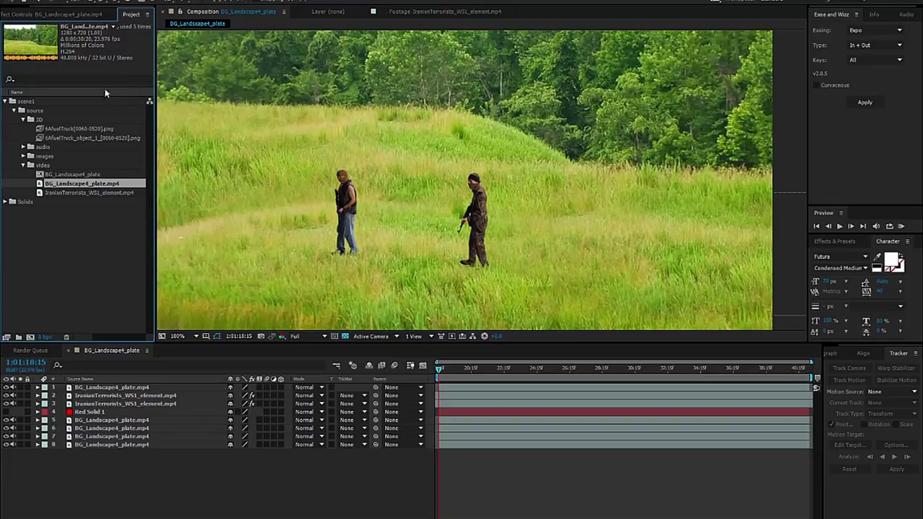
pyautogui.click(90, 193)
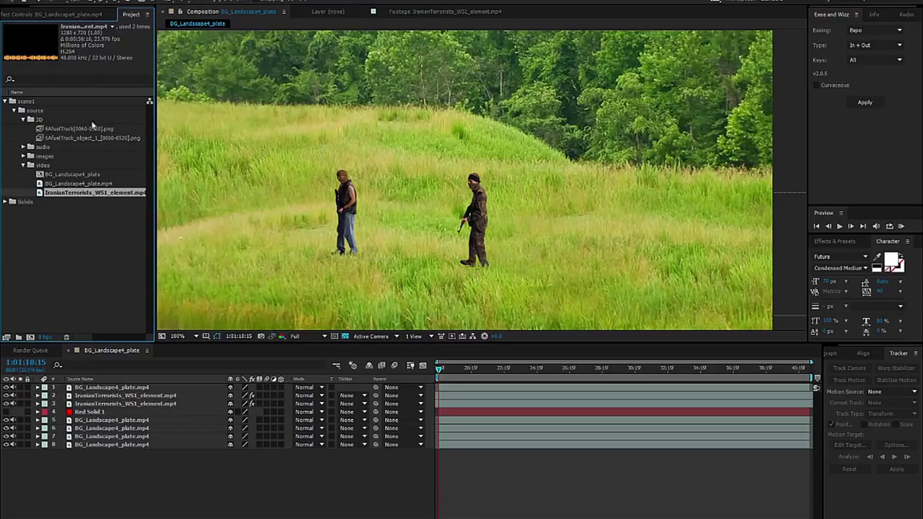
pyautogui.click(88, 185)
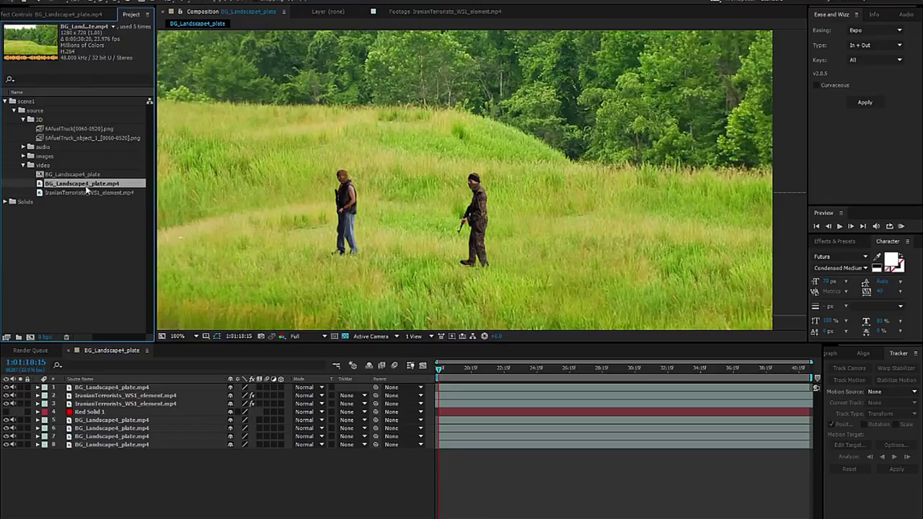
pyautogui.click(78, 129)
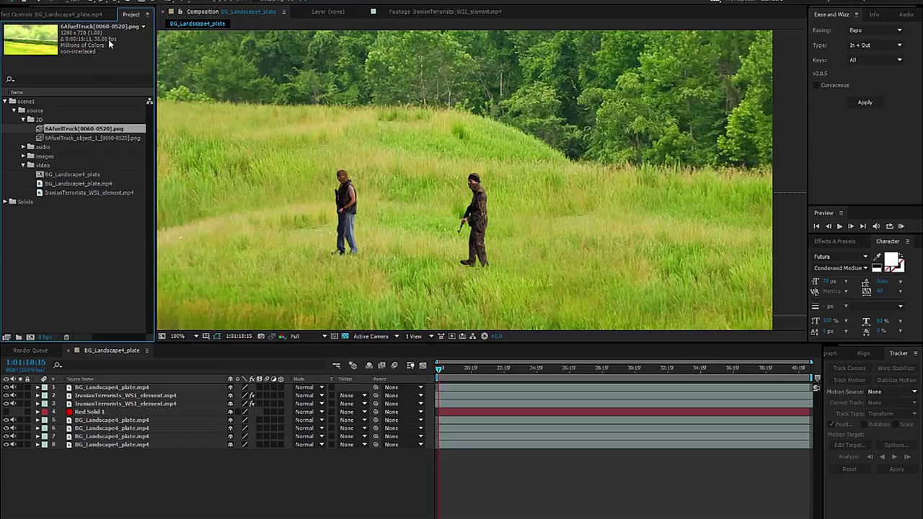
pyautogui.rightClick(93, 129)
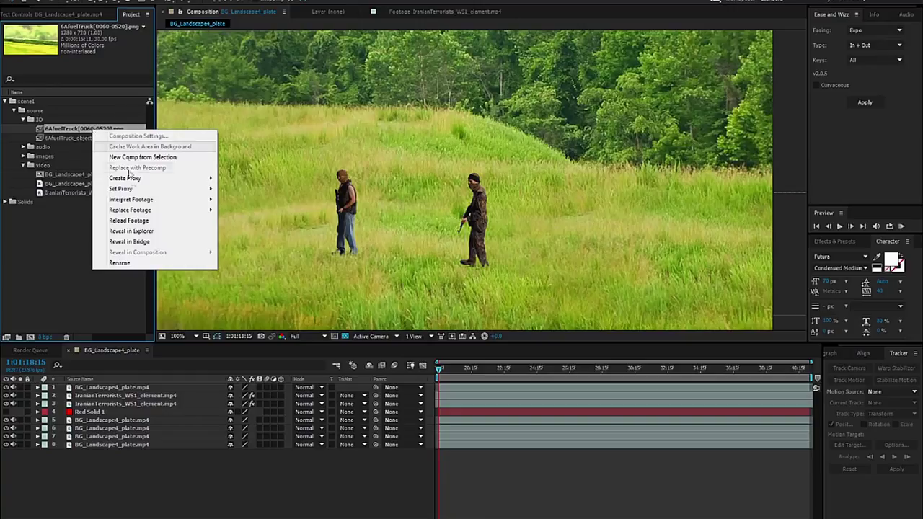
pyautogui.moveTo(148, 201)
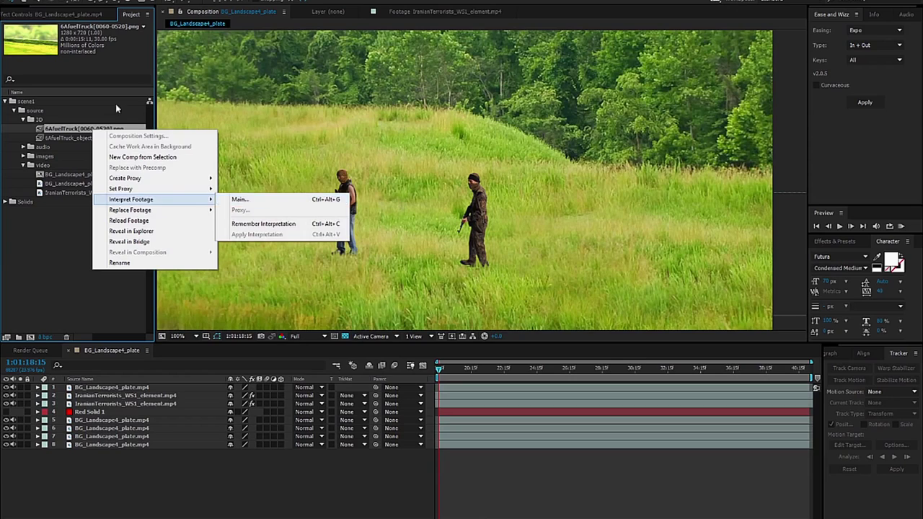
pyautogui.click(76, 132)
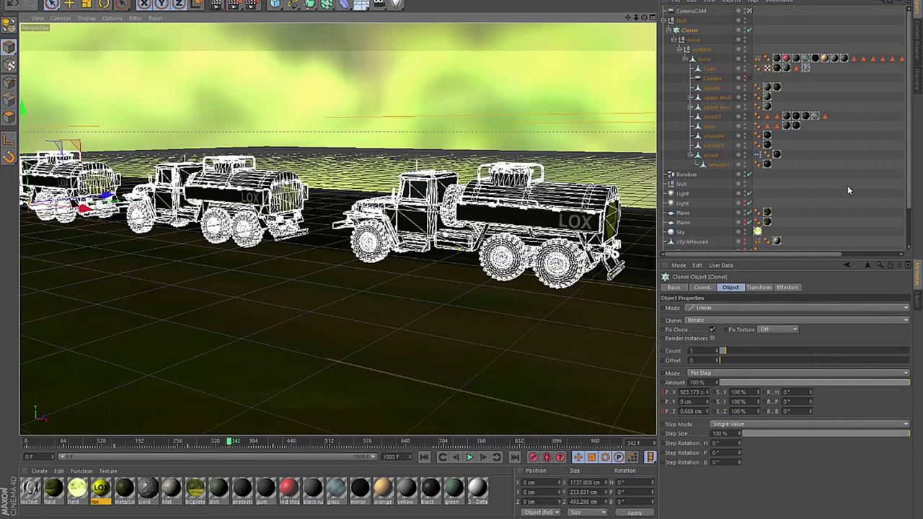
# Step: Switch to Cinema 4D and check the truck scene's project frame rate and render settings
pyautogui.click(847, 188)
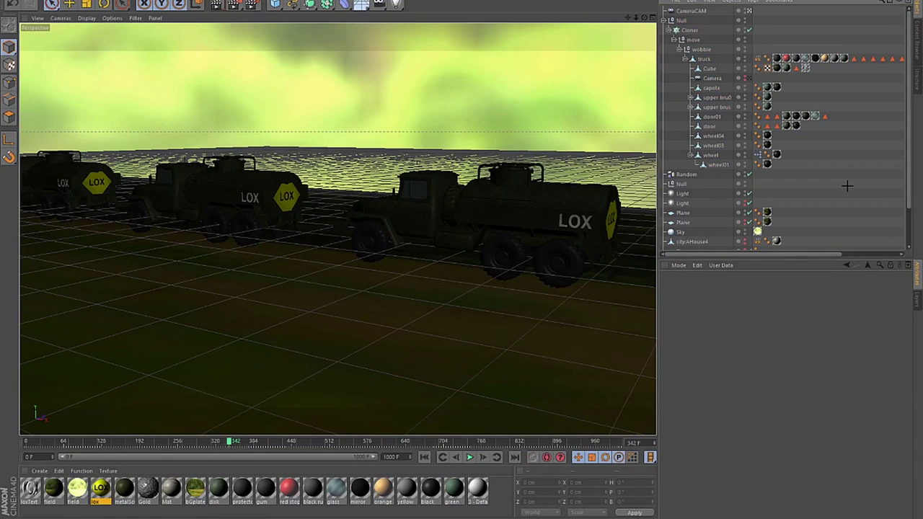
pyautogui.click(740, 330)
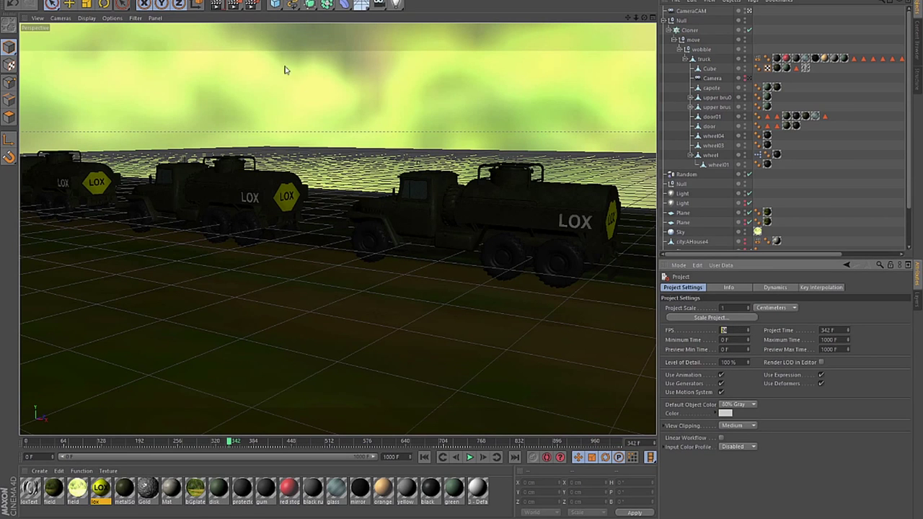
pyautogui.click(251, 5)
pyautogui.click(194, 100)
pyautogui.click(439, 1)
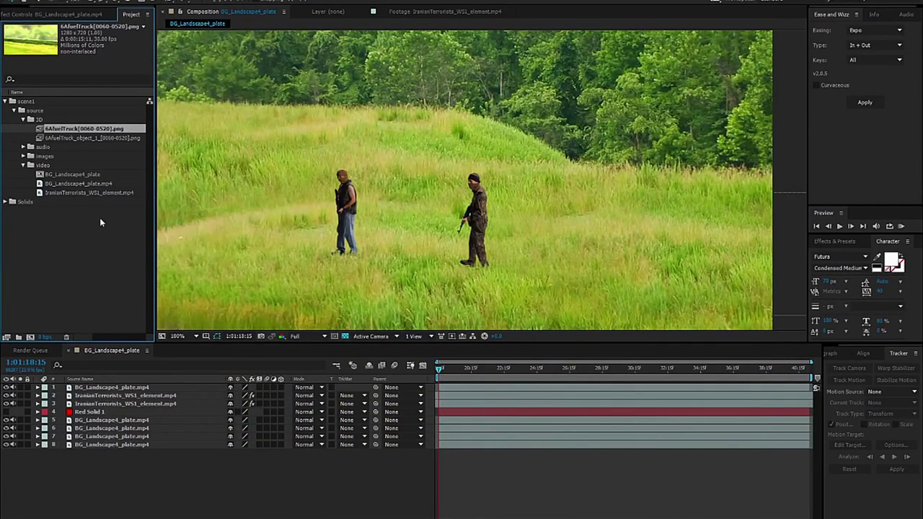
# Step: Switch back to After Effects and interpret the 6AfuelTruck[0060-0520].png sequence at 23.976 frames per second
pyautogui.click(101, 220)
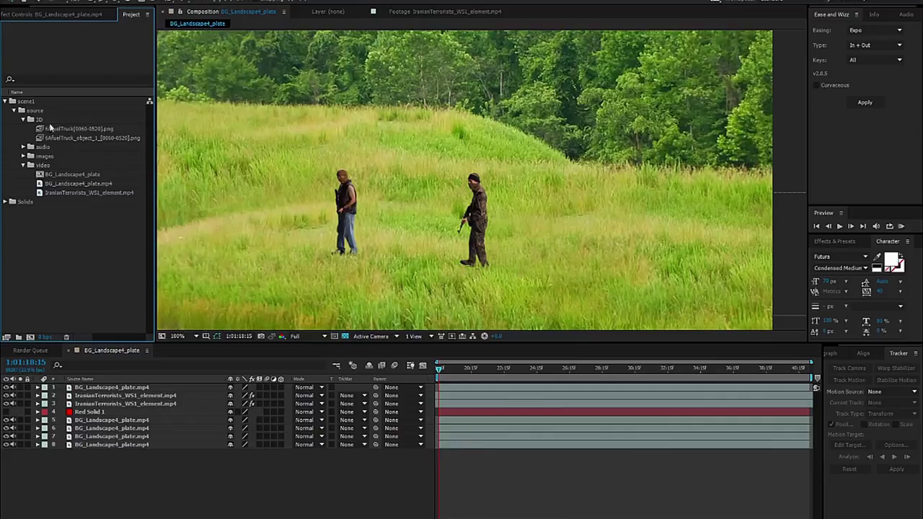
pyautogui.click(72, 127)
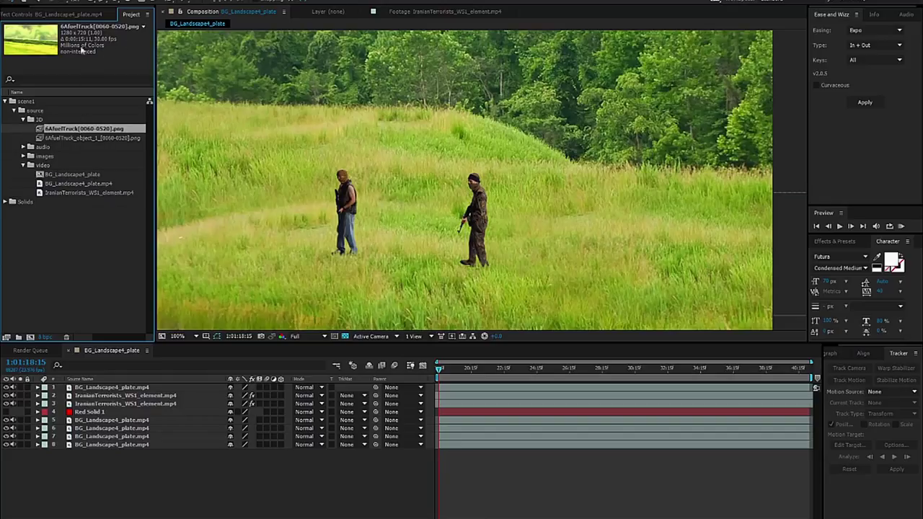
pyautogui.rightClick(91, 129)
pyautogui.moveTo(130, 204)
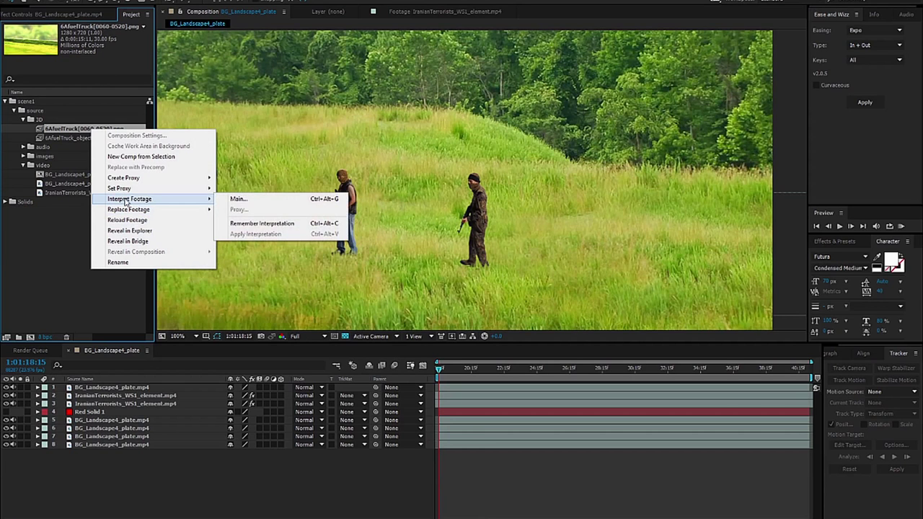
pyautogui.click(240, 200)
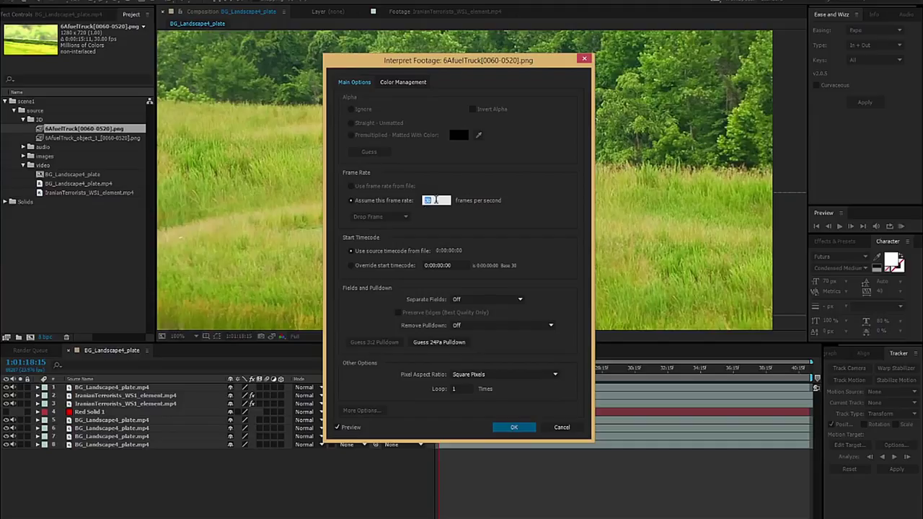
pyautogui.write('23.976')
pyautogui.moveTo(447, 201); pyautogui.dragTo(305, 202)
pyautogui.click(515, 427)
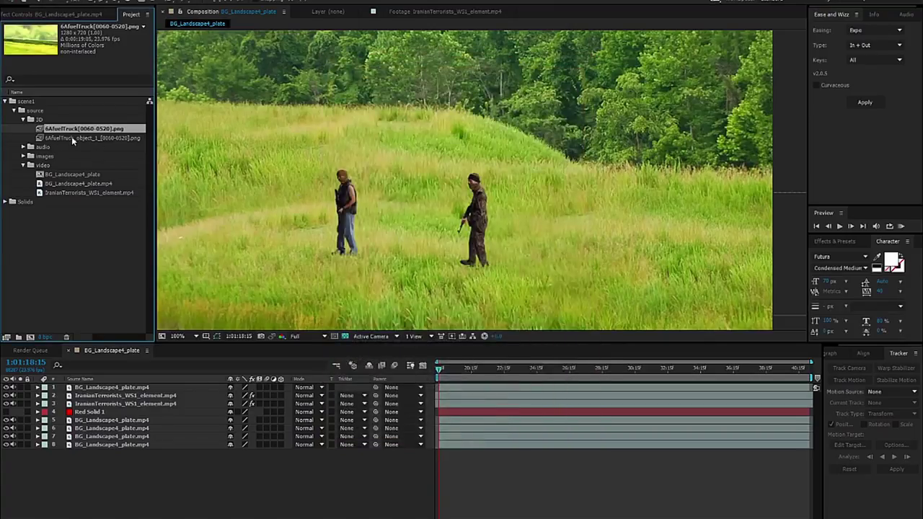
# Step: Interpret the 6AfuelTruck_object_1_[0060-0520].png sequence at 23.976 frames per second
pyautogui.click(76, 137)
pyautogui.rightClick(75, 137)
pyautogui.moveTo(132, 208)
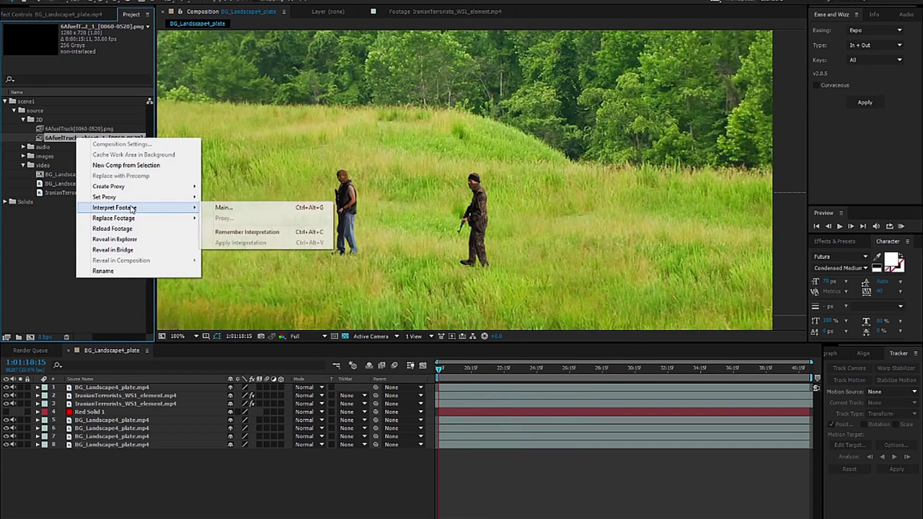
pyautogui.click(268, 208)
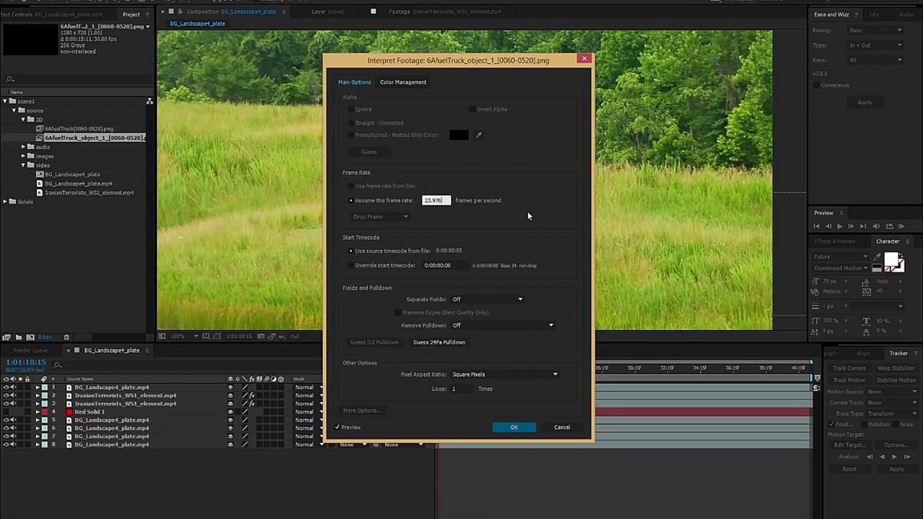
pyautogui.click(522, 426)
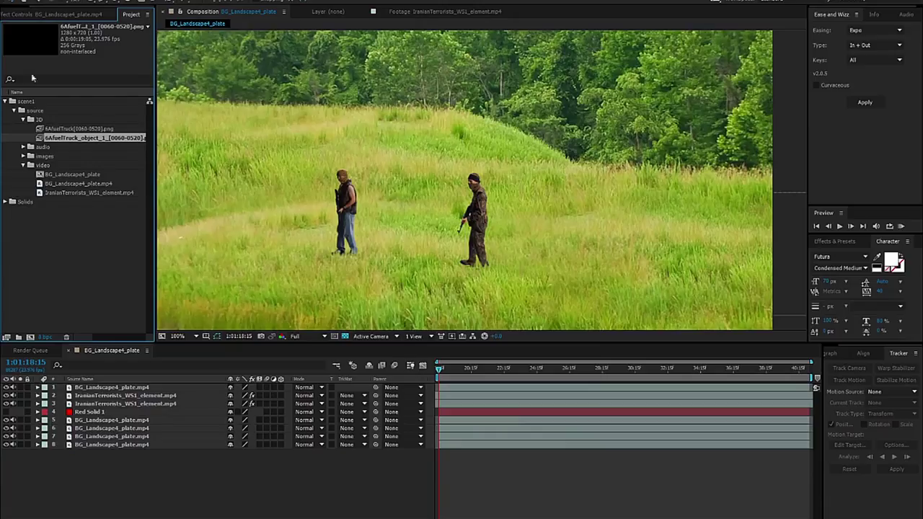
# Step: Add the 6AfuelTruck[0060-0520].png sequence as the uppermost layer and go to 1:01:25:22, where the trucks are in frame
pyautogui.click(93, 130)
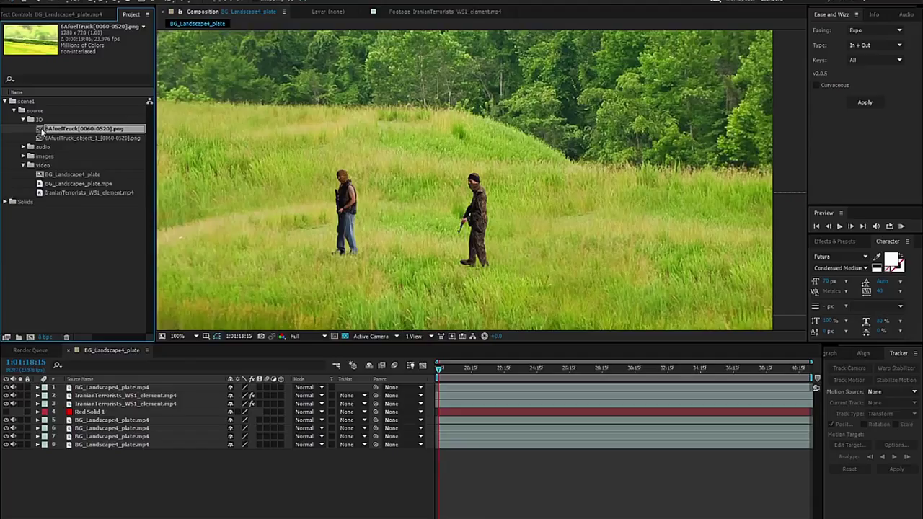
pyautogui.moveTo(41, 132); pyautogui.dragTo(130, 204)
pyautogui.moveTo(83, 128); pyautogui.dragTo(114, 387)
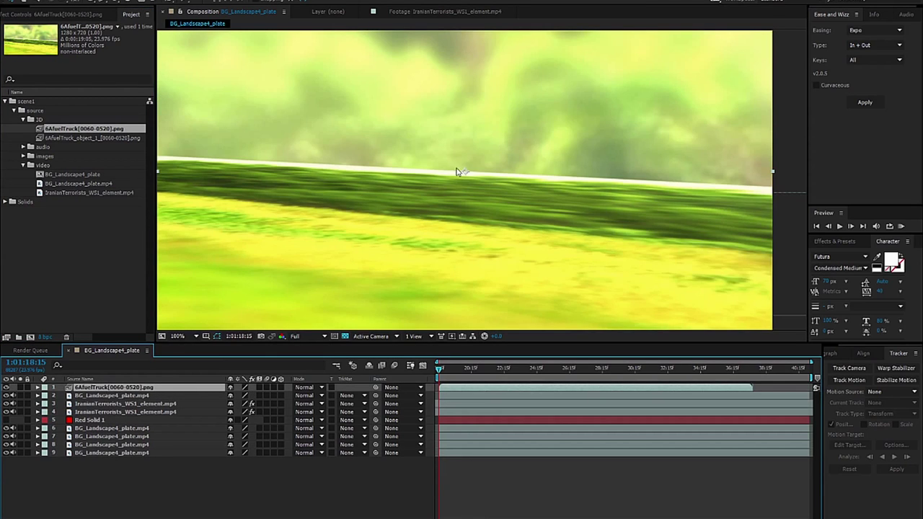
pyautogui.scroll(-2, 459, 190)
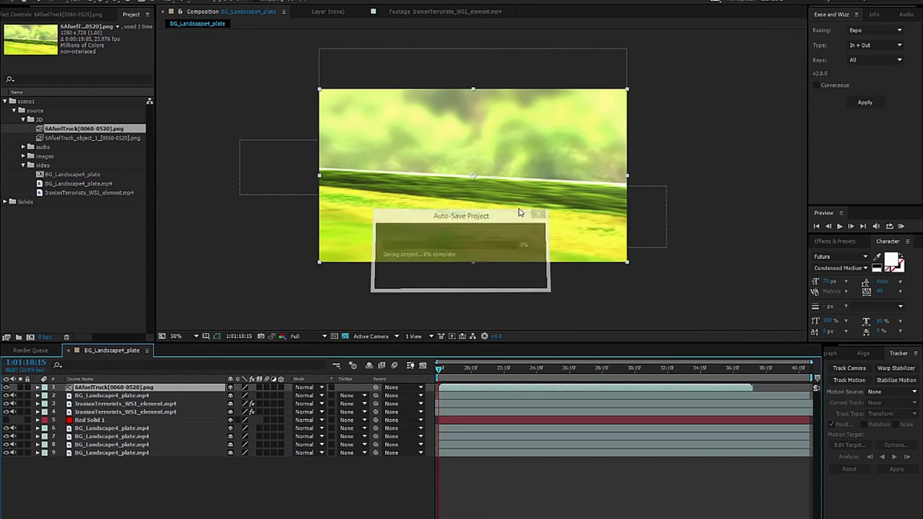
pyautogui.scroll(2, 463, 192)
pyautogui.moveTo(463, 369); pyautogui.dragTo(556, 378)
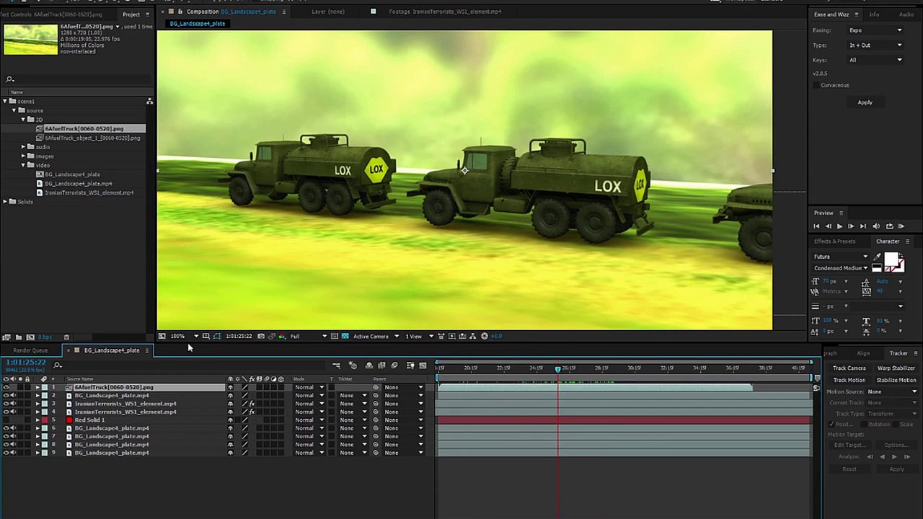
# Step: Add the black-and-white 6AfuelTruck_object_1_[0060-0520].png sequence to the composition directly above the fuel truck layer
pyautogui.click(70, 137)
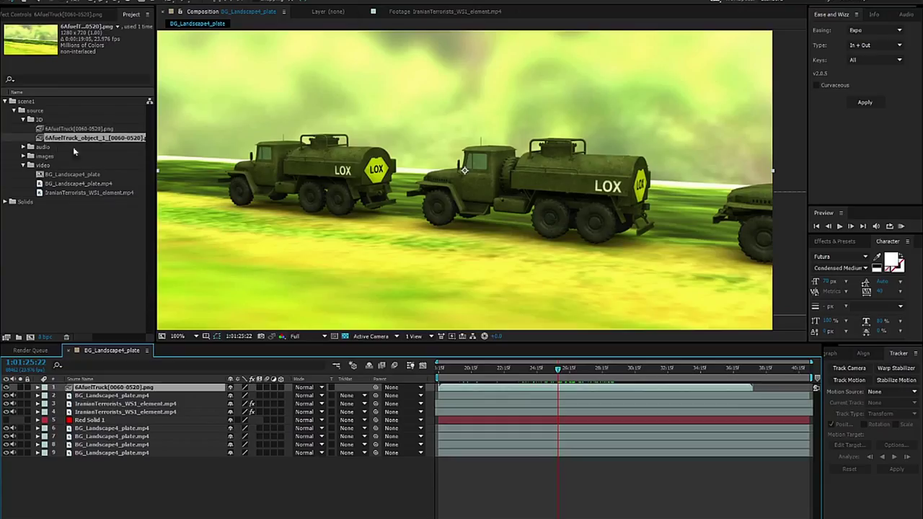
pyautogui.moveTo(150, 388); pyautogui.dragTo(150, 387)
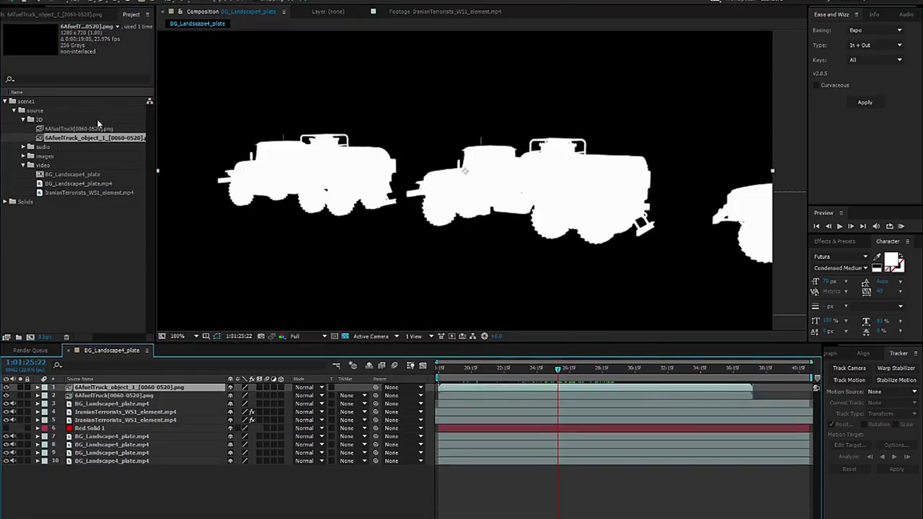
pyautogui.rightClick(99, 141)
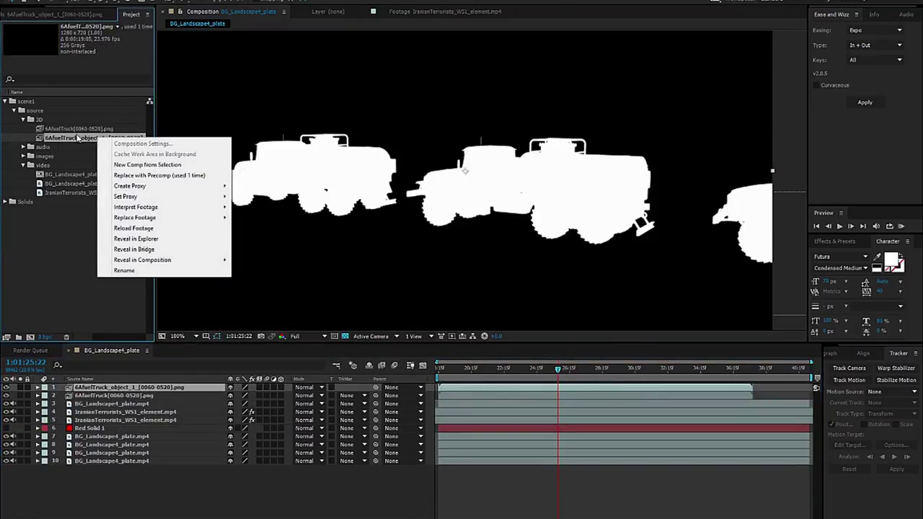
pyautogui.click(94, 399)
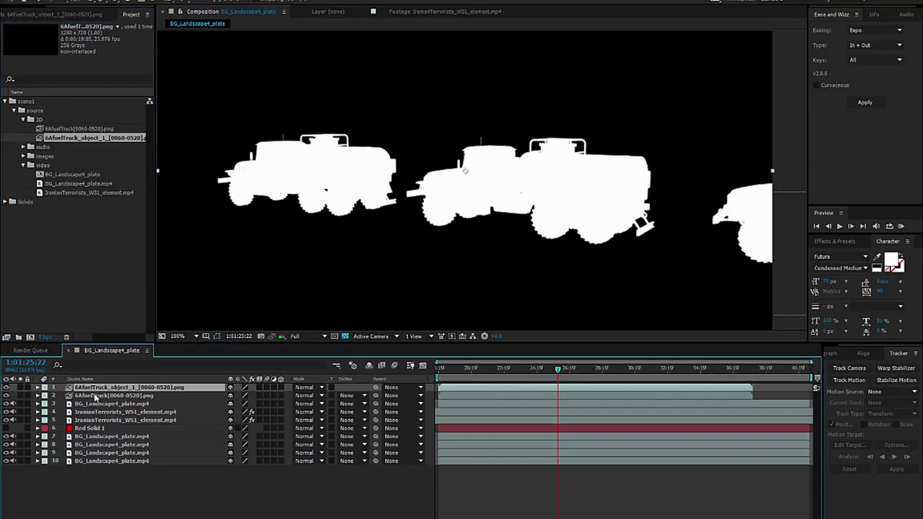
# Step: Set the fuel truck layer's track matte to Luma Matte using the object_1 sequence
pyautogui.click(100, 397)
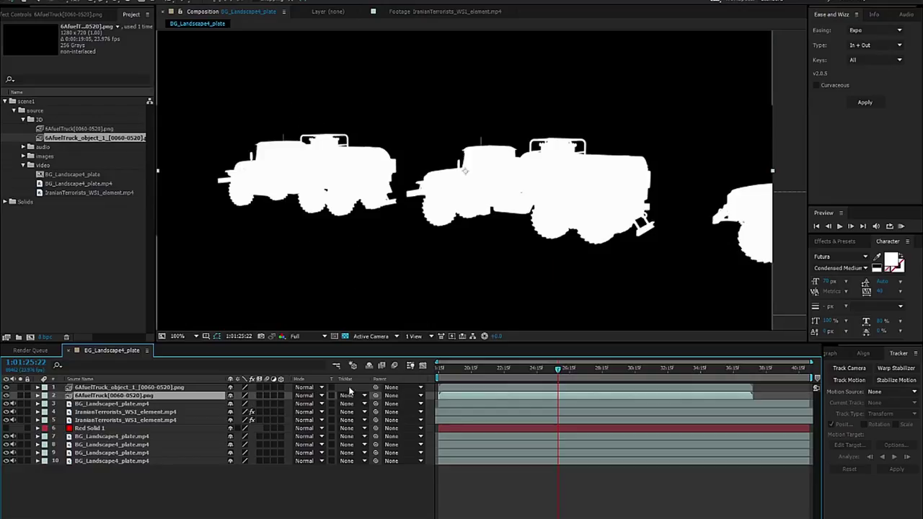
pyautogui.click(350, 398)
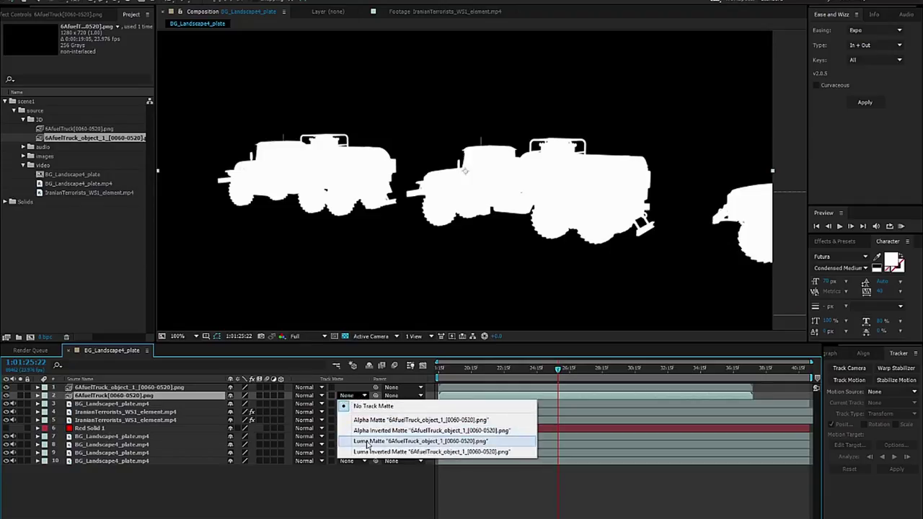
pyautogui.click(367, 441)
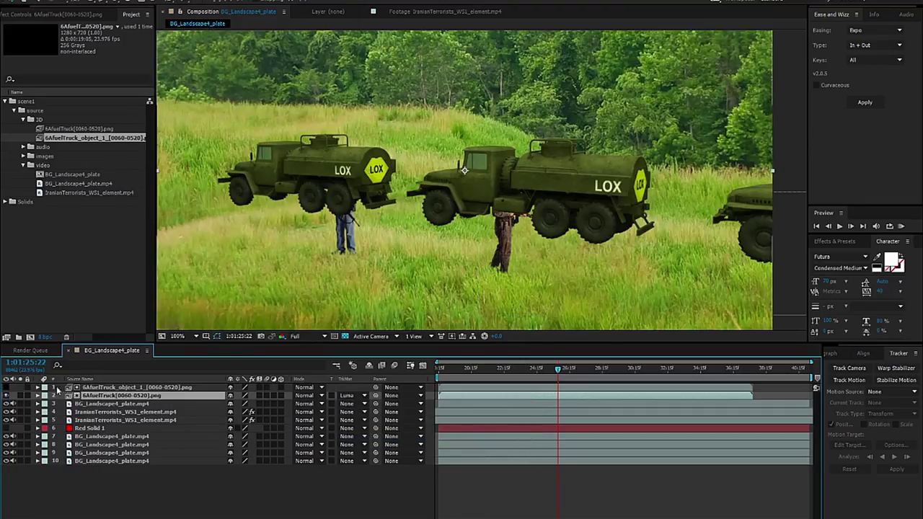
# Step: Try moving the truck matte layer independently of the truck footage, and undo the moves
pyautogui.click(150, 388)
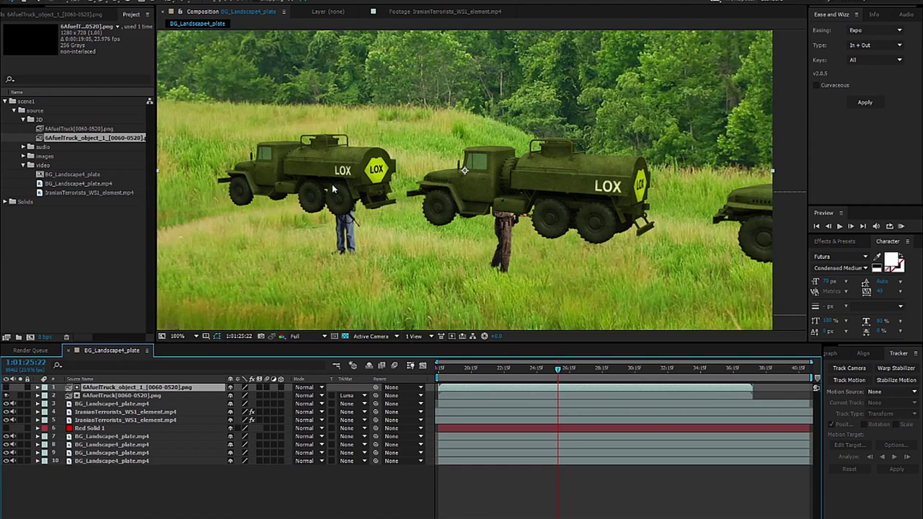
pyautogui.moveTo(336, 196); pyautogui.dragTo(268, 177)
pyautogui.moveTo(407, 153); pyautogui.dragTo(449, 194)
pyautogui.moveTo(328, 206)
pyautogui.mouseDown()
pyautogui.moveTo(380, 163)
pyautogui.moveTo(395, 167)
pyautogui.moveTo(310, 210)
pyautogui.moveTo(383, 246)
pyautogui.moveTo(291, 214)
pyautogui.moveTo(306, 293)
pyautogui.moveTo(357, 241)
pyautogui.moveTo(353, 226)
pyautogui.moveTo(340, 251)
pyautogui.moveTo(329, 189)
pyautogui.mouseUp()
pyautogui.hotkey('ctrl', 'z')
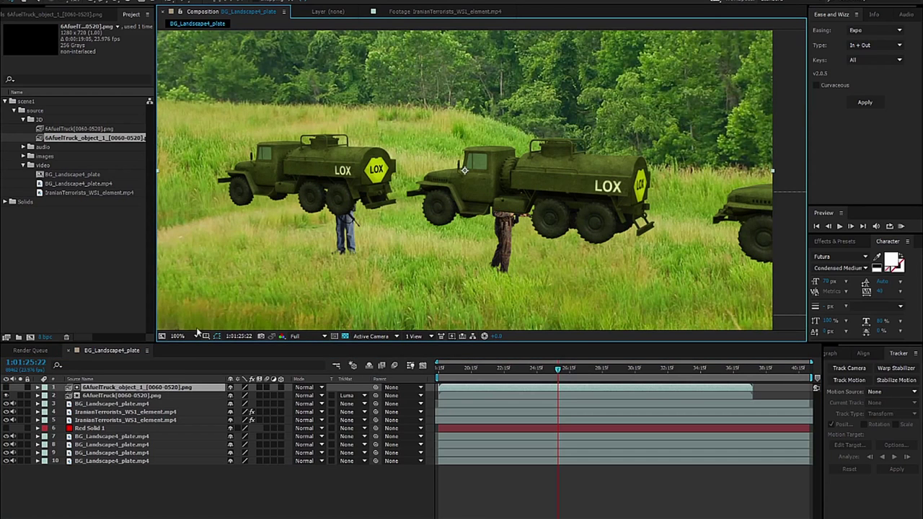
# Step: Pre-compose the fuel truck layer and its object_1 matte as shot1_fuelTruck_precomp, moving all attributes into the new composition
pyautogui.click(128, 394)
pyautogui.click(128, 389)
pyautogui.keyDown('shift'); pyautogui.click(126, 396); pyautogui.keyUp('shift')
pyautogui.hotkey('ctrl', 'shift', 'c')
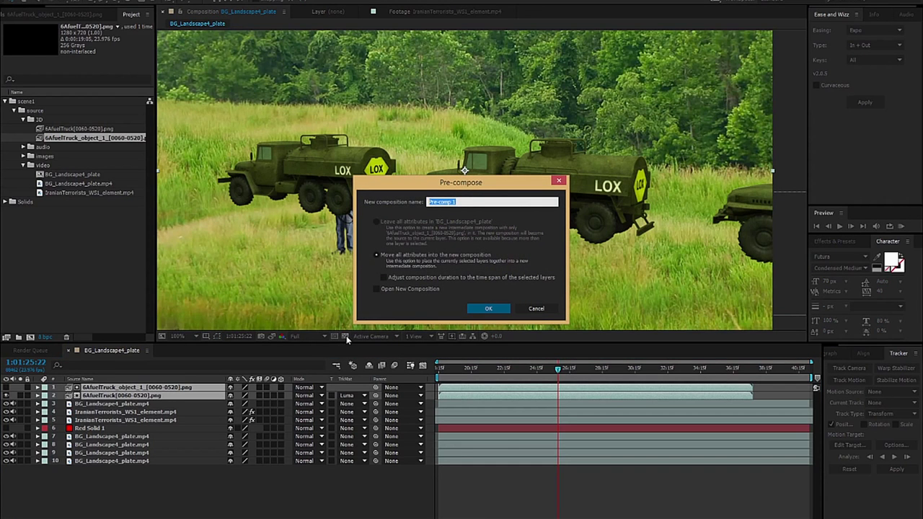
pyautogui.click(537, 308)
pyautogui.rightClick(159, 392)
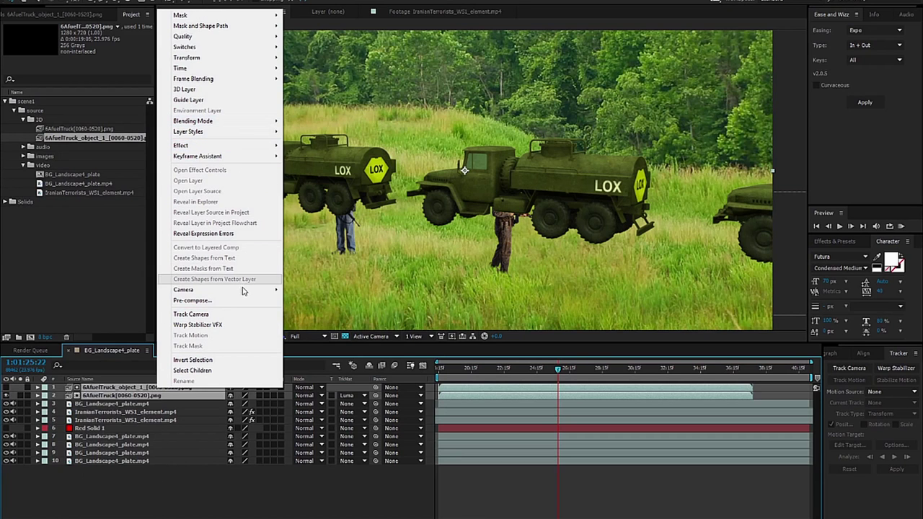
pyautogui.click(189, 301)
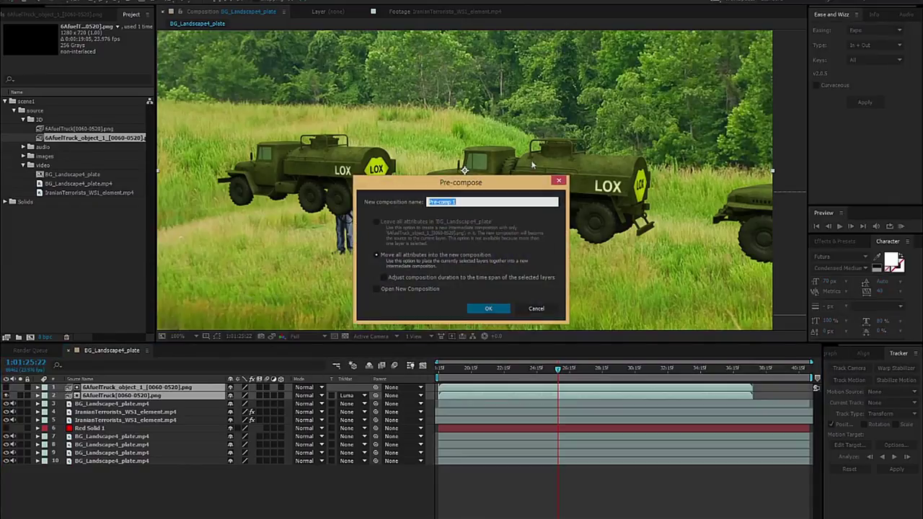
pyautogui.moveTo(519, 184); pyautogui.dragTo(515, 174)
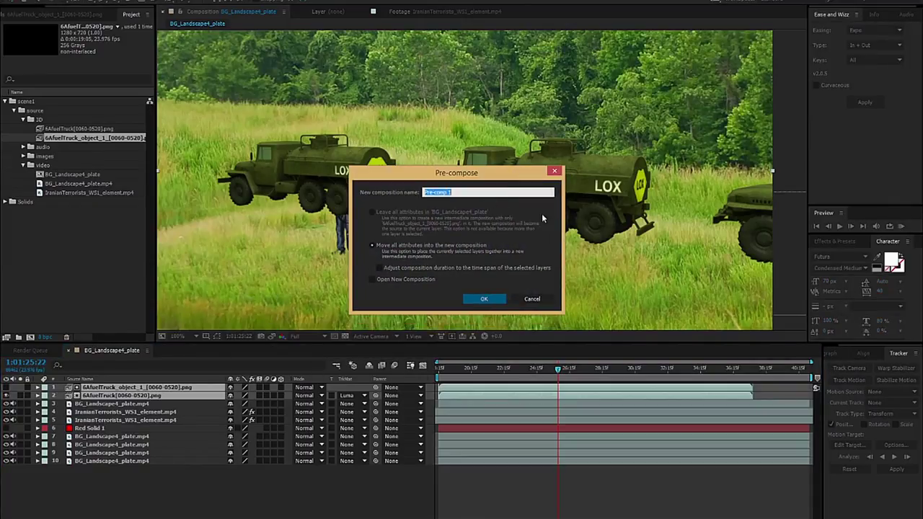
pyautogui.write('fuelTruck')
pyautogui.moveTo(404, 188); pyautogui.dragTo(396, 189)
pyautogui.click(470, 193)
pyautogui.write('shot1_')
pyautogui.moveTo(410, 178); pyautogui.dragTo(415, 153)
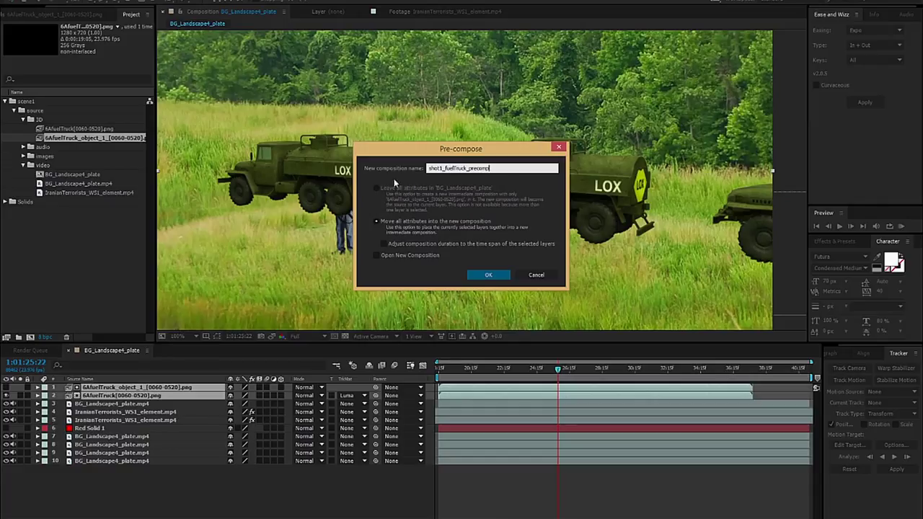
pyautogui.moveTo(499, 152); pyautogui.dragTo(505, 151)
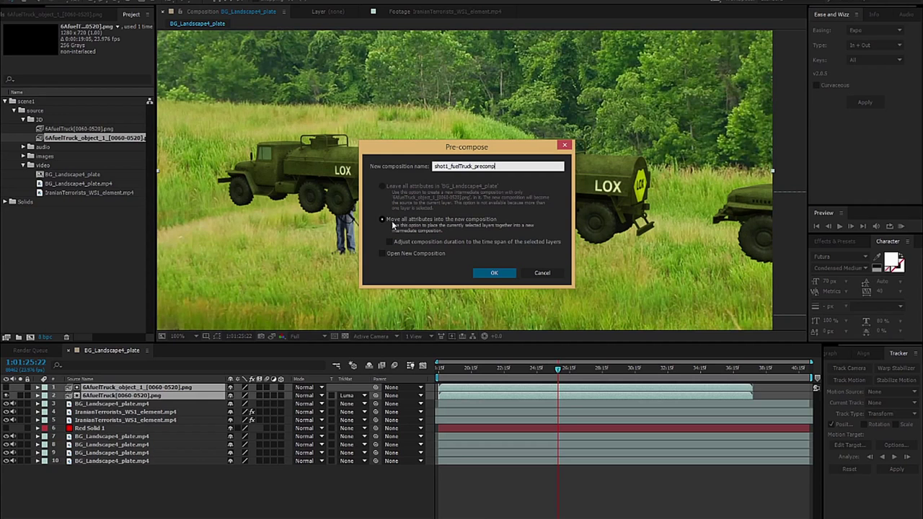
pyautogui.click(488, 272)
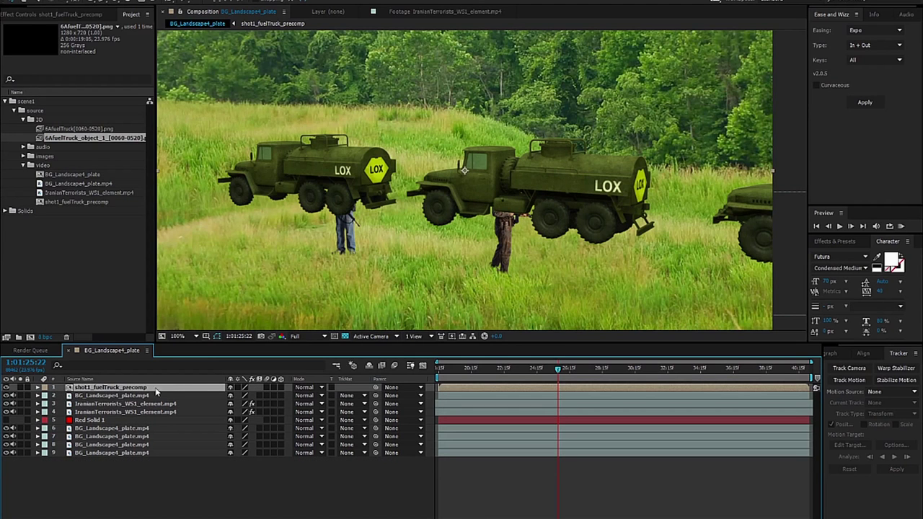
# Step: Check the contents of shot1_fuelTruck_precomp, place it directly below Red Solid 1 in BG_Landscape4_plate, and go to 1:01:25:18
pyautogui.doubleClick(493, 388)
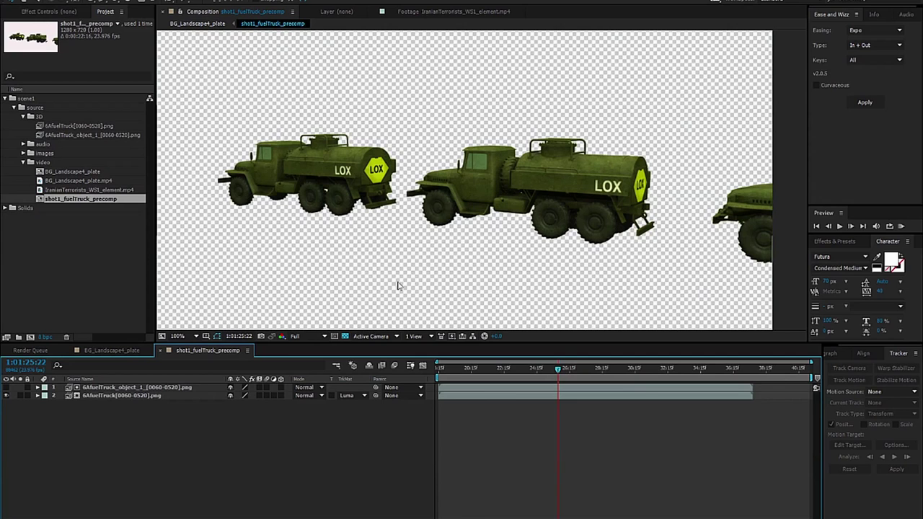
pyautogui.click(128, 350)
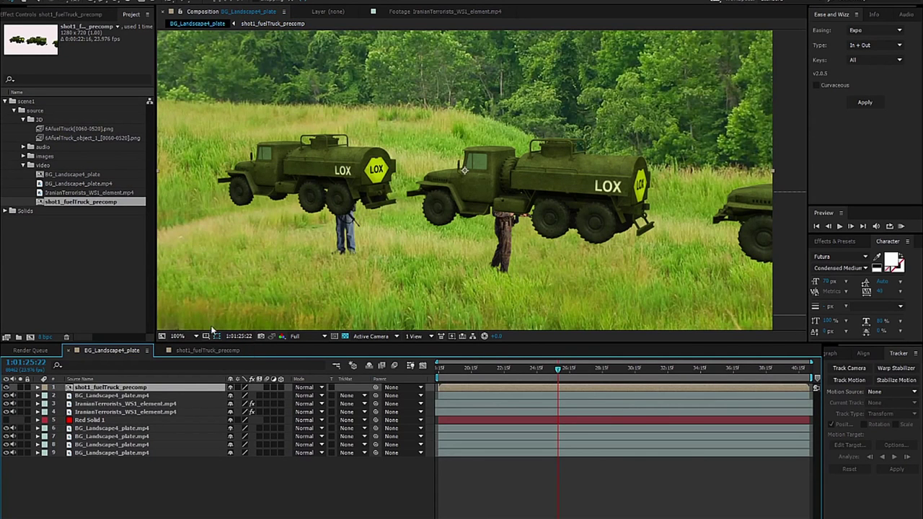
pyautogui.moveTo(111, 389); pyautogui.dragTo(114, 425)
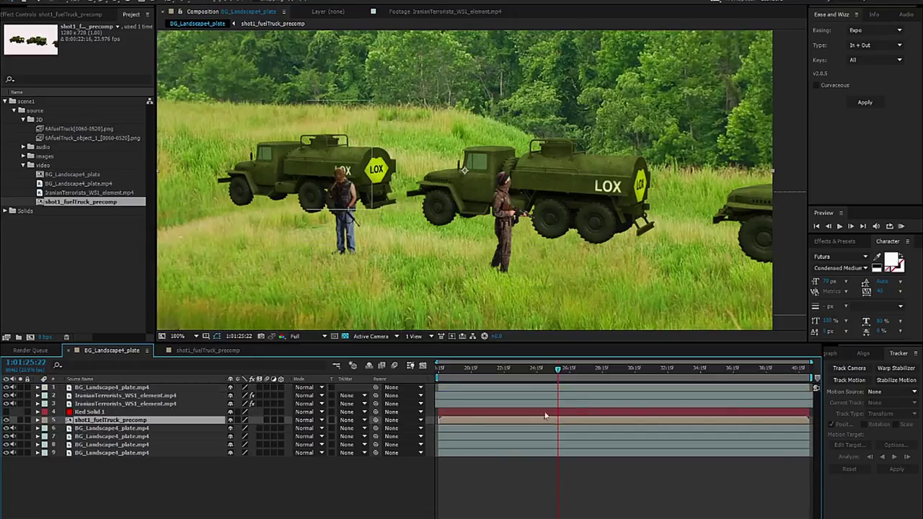
pyautogui.moveTo(447, 375); pyautogui.dragTo(556, 371)
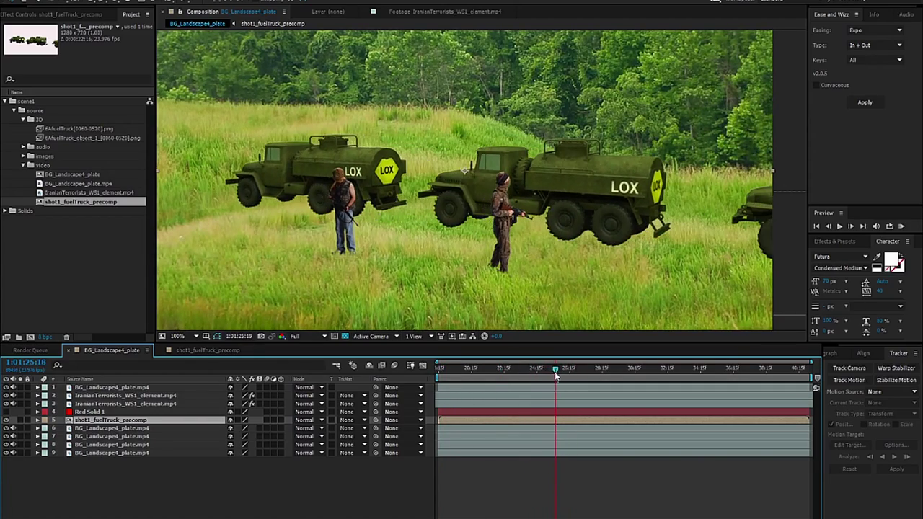
# Step: Scale down both IranianTerrorists_WS1_element.mp4 soldier layers together and reposition them in front of the trucks
pyautogui.click(109, 402)
pyautogui.keyDown('shift'); pyautogui.click(109, 395); pyautogui.keyUp('shift')
pyautogui.moveTo(565, 169); pyautogui.dragTo(541, 180)
pyautogui.moveTo(447, 225); pyautogui.dragTo(438, 233)
# Step: Reposition and rescale the soldier in blue jeans separately so he stands by the rear wheels of the farthest truck
pyautogui.click(277, 516)
pyautogui.click(130, 396)
pyautogui.click(369, 212)
pyautogui.moveTo(399, 235); pyautogui.dragTo(441, 233)
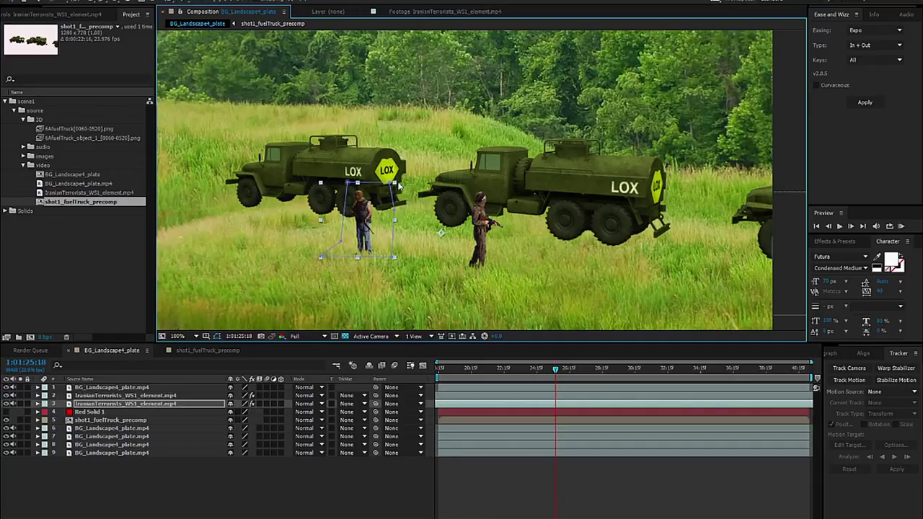
pyautogui.moveTo(393, 186); pyautogui.dragTo(386, 179)
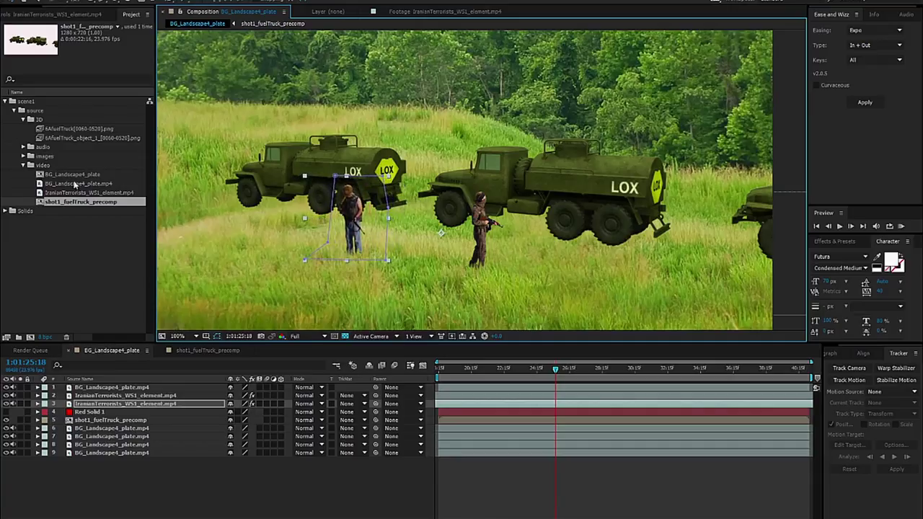
# Step: Check the original IranianTerrorists_WS1_element.mp4 green-screen footage and scale the soldier in blue jeans down slightly to match
pyautogui.doubleClick(72, 194)
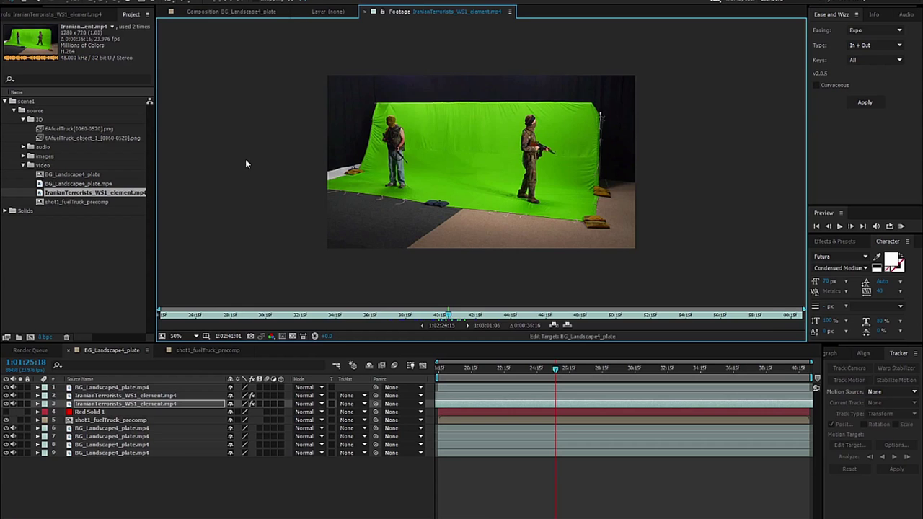
pyautogui.click(165, 473)
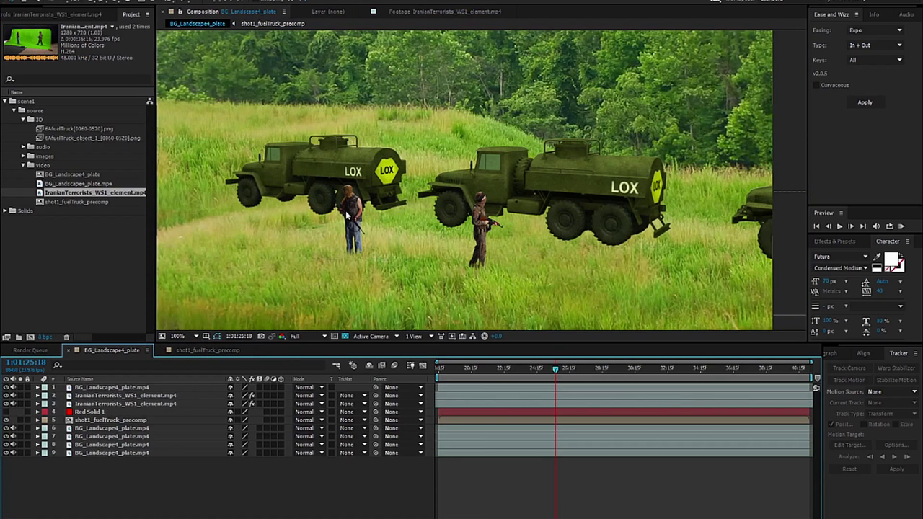
pyautogui.click(411, 206)
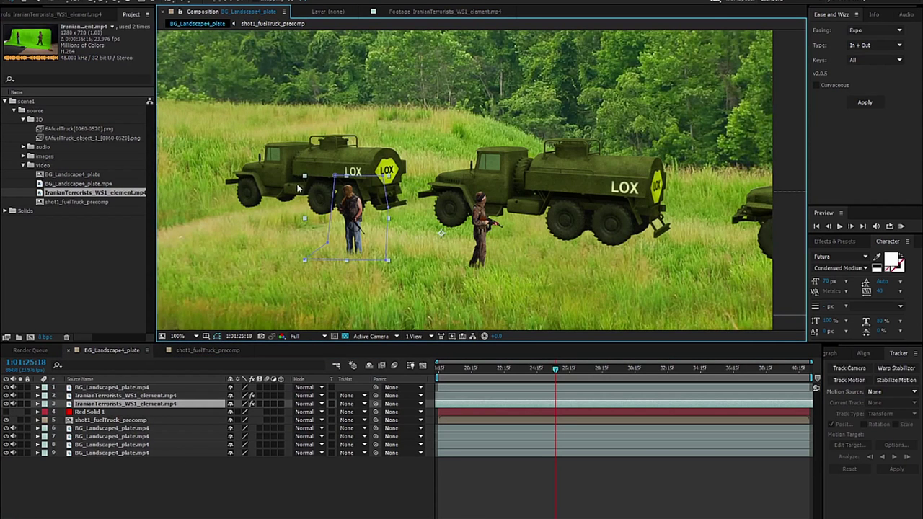
pyautogui.moveTo(304, 177); pyautogui.dragTo(305, 181)
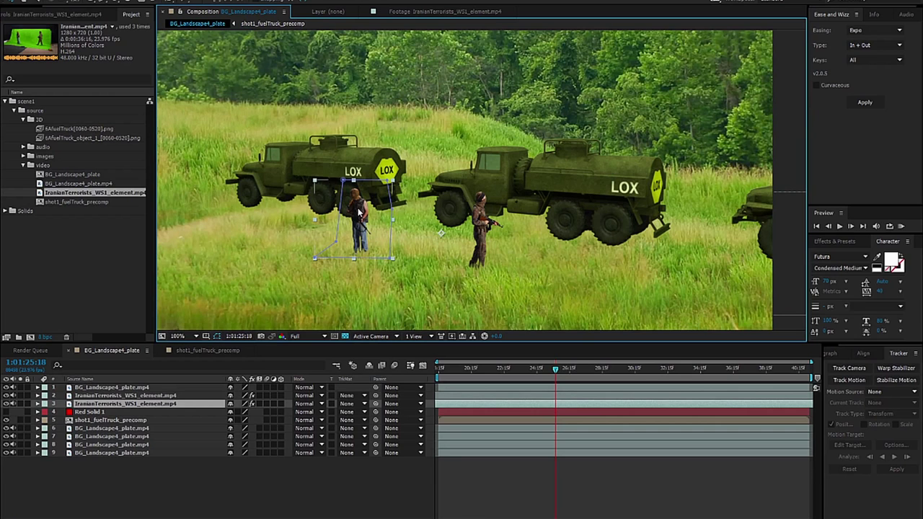
# Step: Try duplicating the soldier in blue jeans and placing the copy by the rear of the middle truck
pyautogui.hotkey('ctrl', 'd')
pyautogui.moveTo(359, 210); pyautogui.dragTo(661, 230)
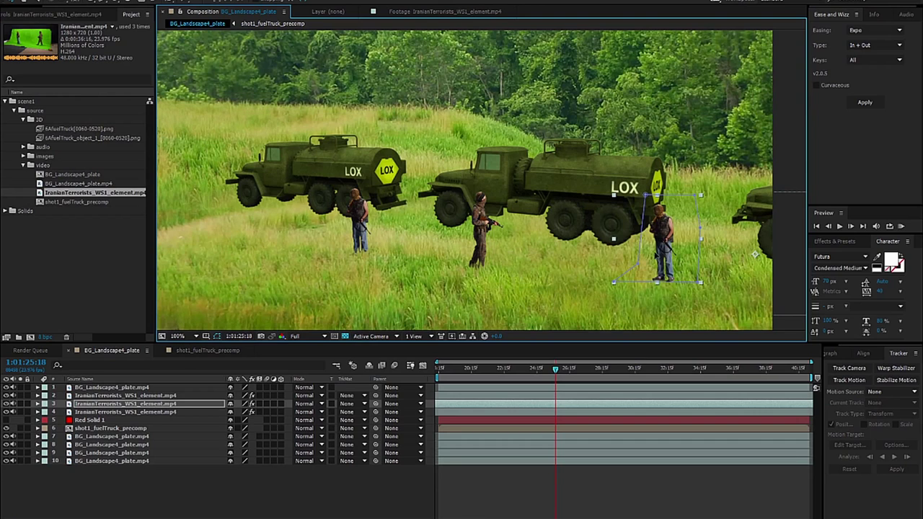
pyautogui.moveTo(755, 253); pyautogui.dragTo(744, 255)
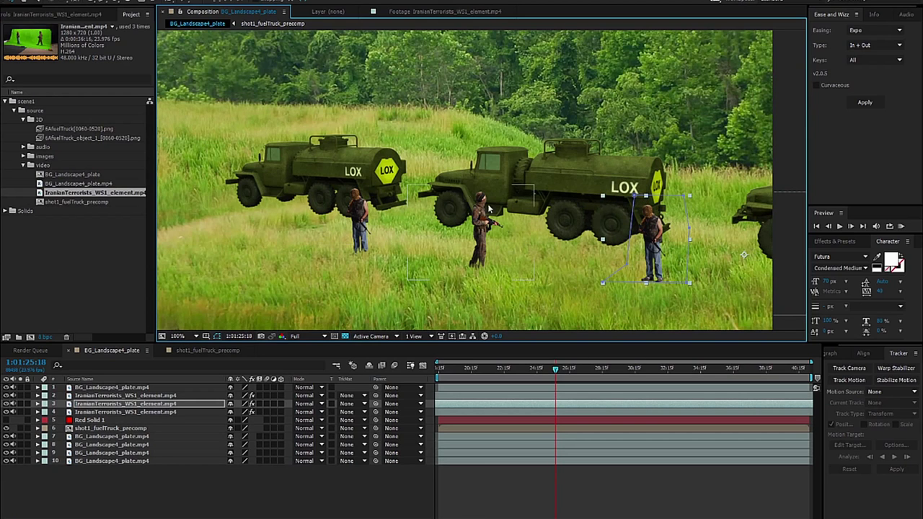
pyautogui.moveTo(665, 219); pyautogui.dragTo(646, 158)
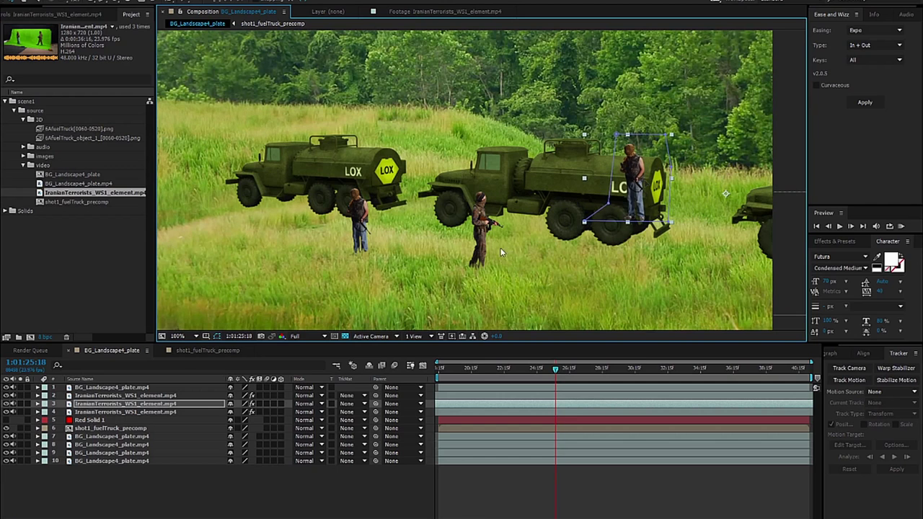
# Step: Try placing the duplicate soldier below the truck pre-comp, smaller and between the trucks, and delete the duplicate
pyautogui.moveTo(117, 406); pyautogui.dragTo(117, 432)
pyautogui.moveTo(646, 177); pyautogui.dragTo(687, 178)
pyautogui.moveTo(713, 138); pyautogui.dragTo(696, 156)
pyautogui.moveTo(704, 188); pyautogui.dragTo(725, 182)
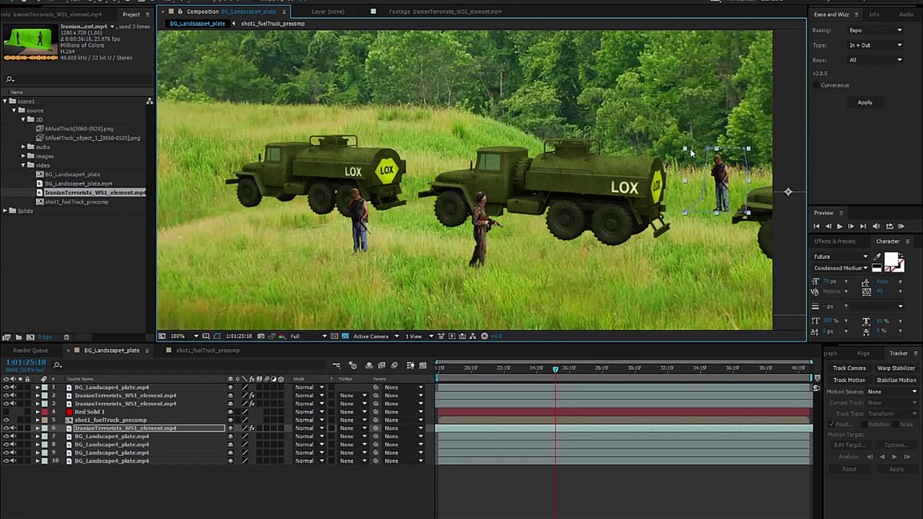
pyautogui.moveTo(716, 190); pyautogui.dragTo(757, 193)
pyautogui.press('Delete')
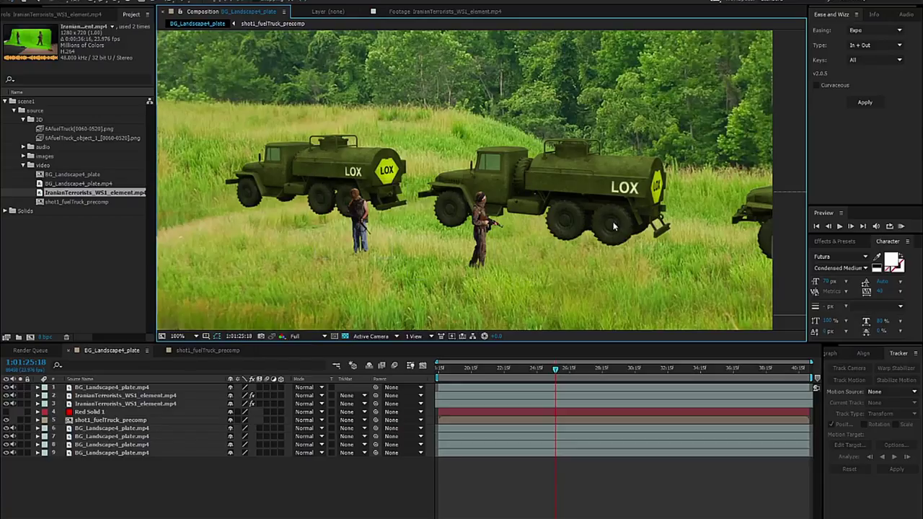
# Step: Duplicate the third BG_Landscape4_plate.mp4 layer beneath the truck pre-comp and place the copy directly above shot1_fuelTruck_precomp
pyautogui.click(113, 428)
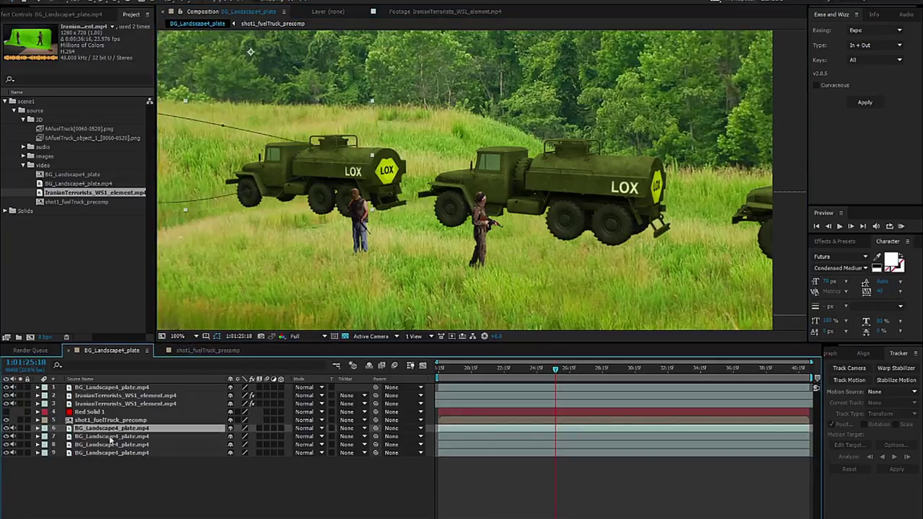
pyautogui.click(106, 437)
pyautogui.click(108, 445)
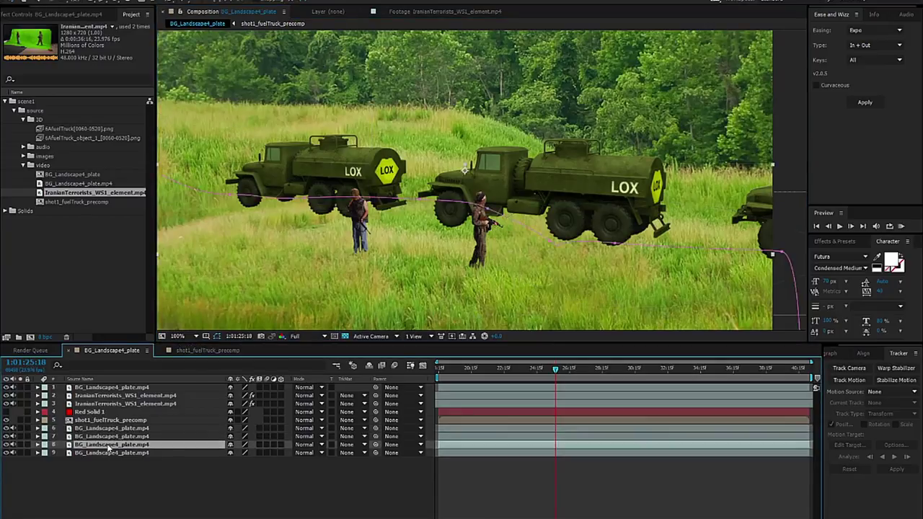
pyautogui.hotkey('ctrl', 'd')
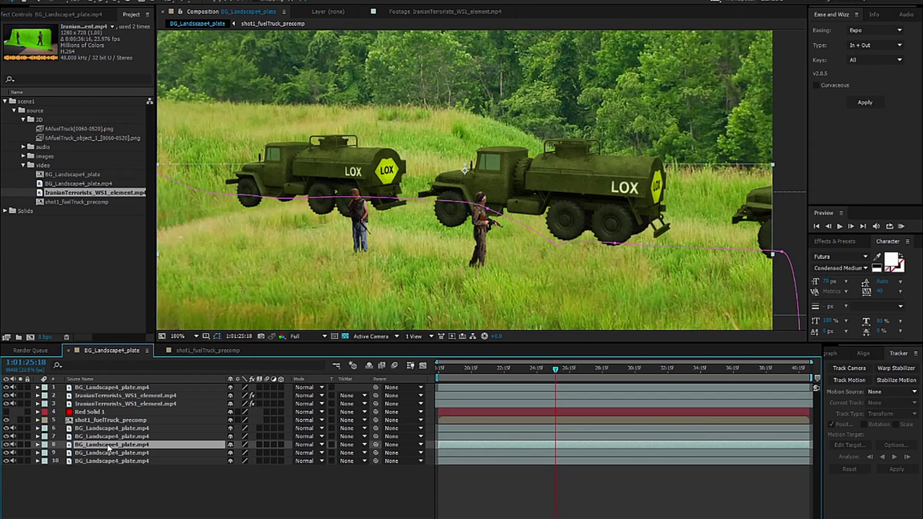
pyautogui.moveTo(113, 421); pyautogui.dragTo(113, 418)
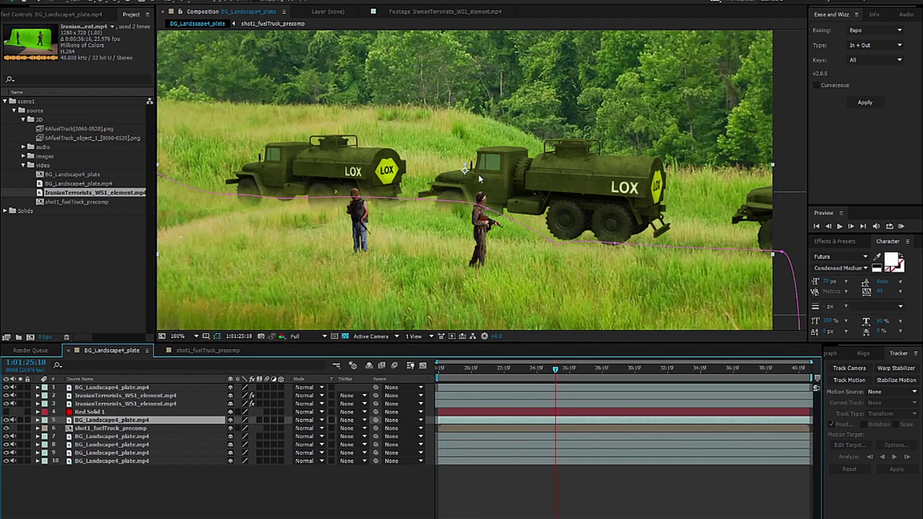
# Step: Reveal the mask of the duplicated landscape plate above the truck pre-comp and select Mask 1
pyautogui.moveTo(577, 287); pyautogui.dragTo(524, 255)
pyautogui.hotkey('ctrl', 'z')
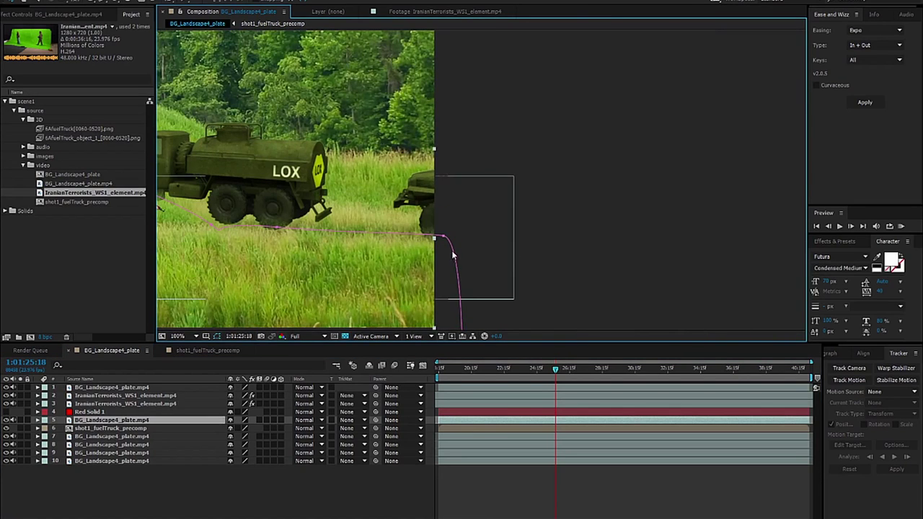
pyautogui.moveTo(363, 256); pyautogui.dragTo(665, 247)
pyautogui.press('m')
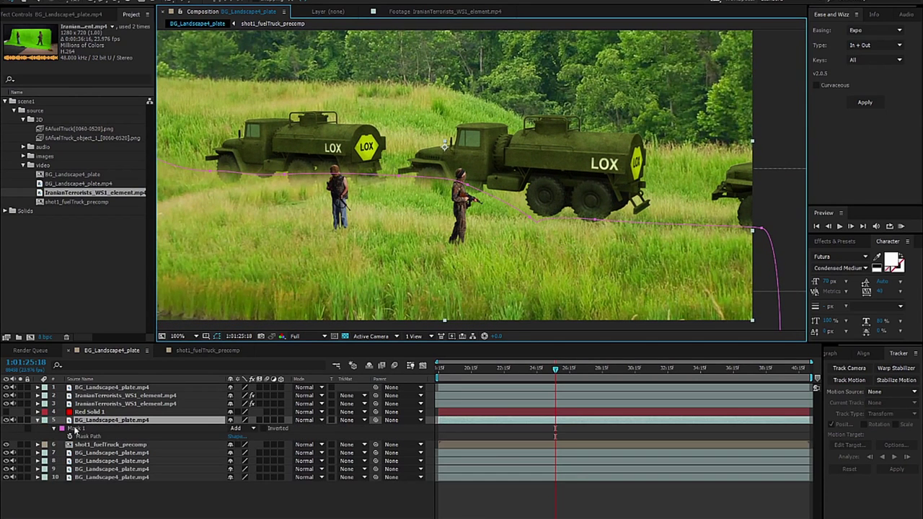
pyautogui.click(72, 429)
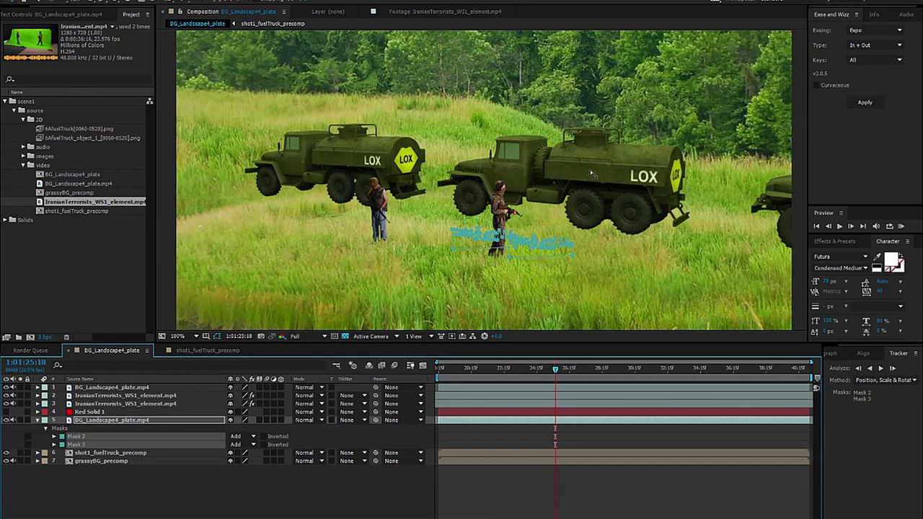
# Step: Move the grass masks Mask 2 and Mask 3 to the frame's left edge, and solo their layer with shot1_fuelTruck_precomp
pyautogui.moveTo(594, 214); pyautogui.dragTo(403, 293)
pyautogui.moveTo(450, 228); pyautogui.dragTo(182, 179)
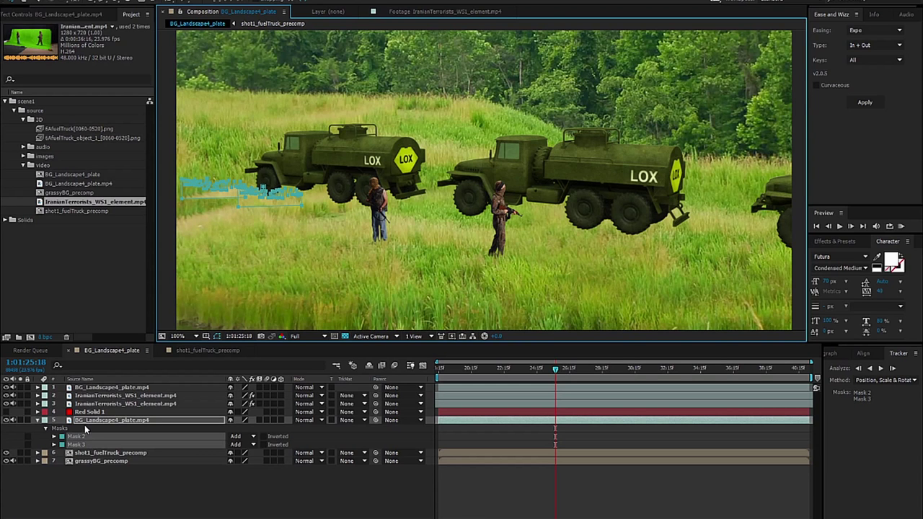
pyautogui.click(20, 422)
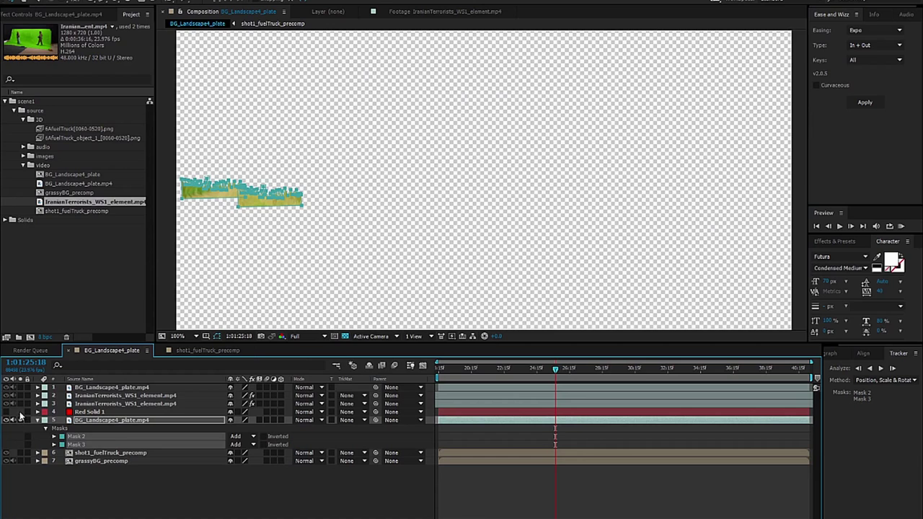
pyautogui.click(20, 453)
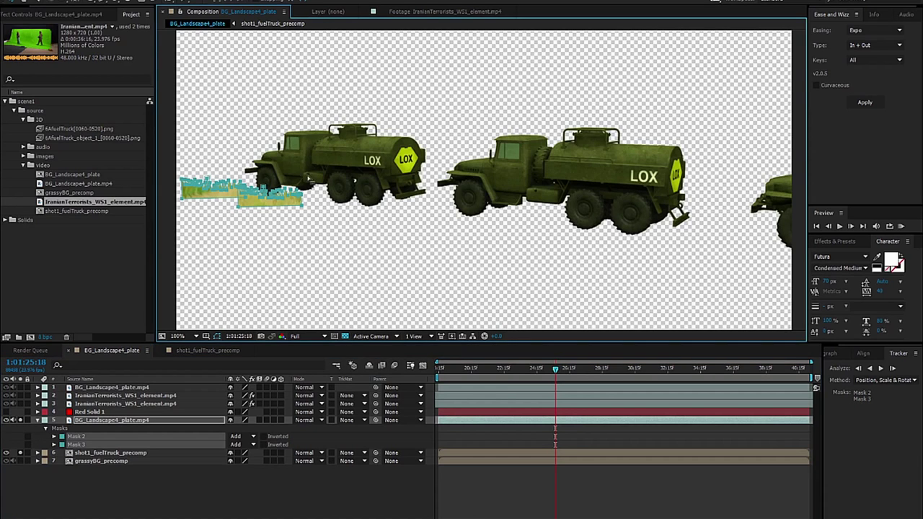
# Step: Duplicate the pair of grass masks repeatedly and line the copies up beneath the truck wheels across the full frame width
pyautogui.hotkey('ctrl', 'd')
pyautogui.moveTo(228, 194); pyautogui.dragTo(670, 238)
pyautogui.hotkey('ctrl', 'd')
pyautogui.hotkey('ctrl', 'd')
pyautogui.hotkey('ctrl', 'd')
pyautogui.hotkey('ctrl', 'd')
pyautogui.hotkey('ctrl', 'd')
pyautogui.moveTo(735, 242); pyautogui.dragTo(783, 251)
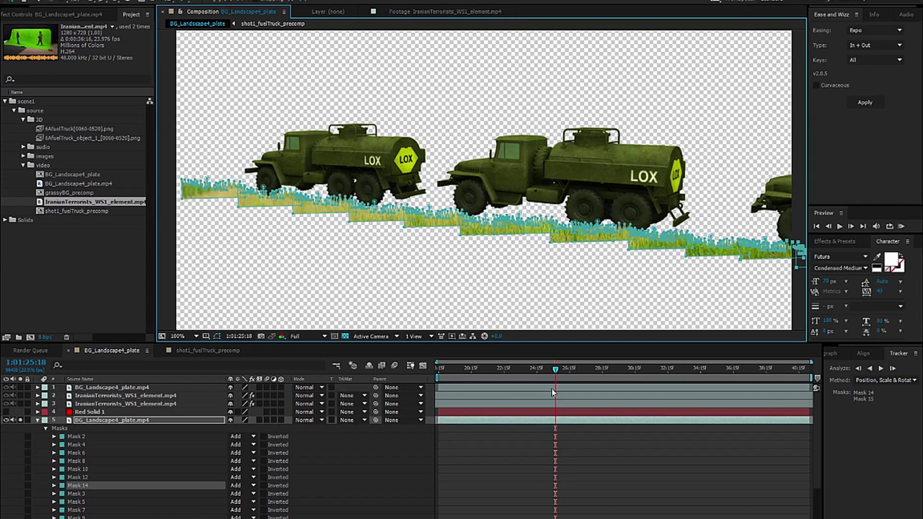
pyautogui.click(300, 268)
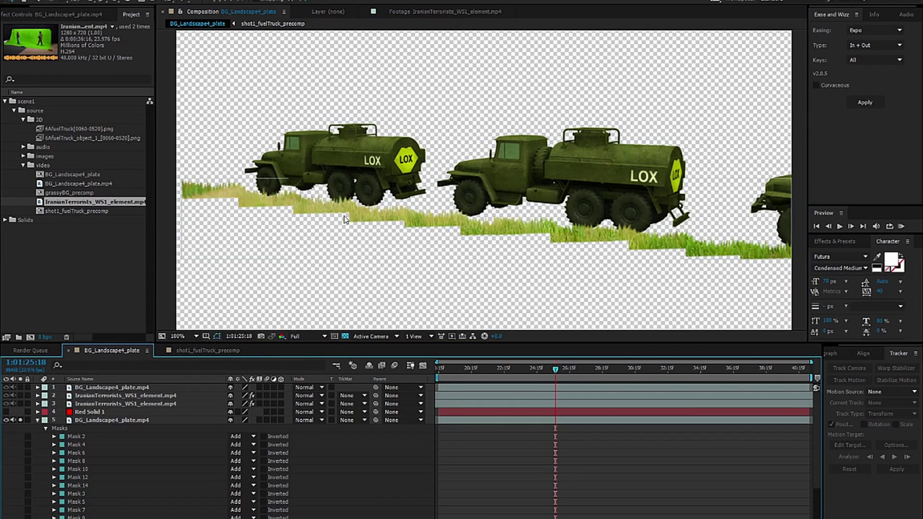
pyautogui.click(110, 422)
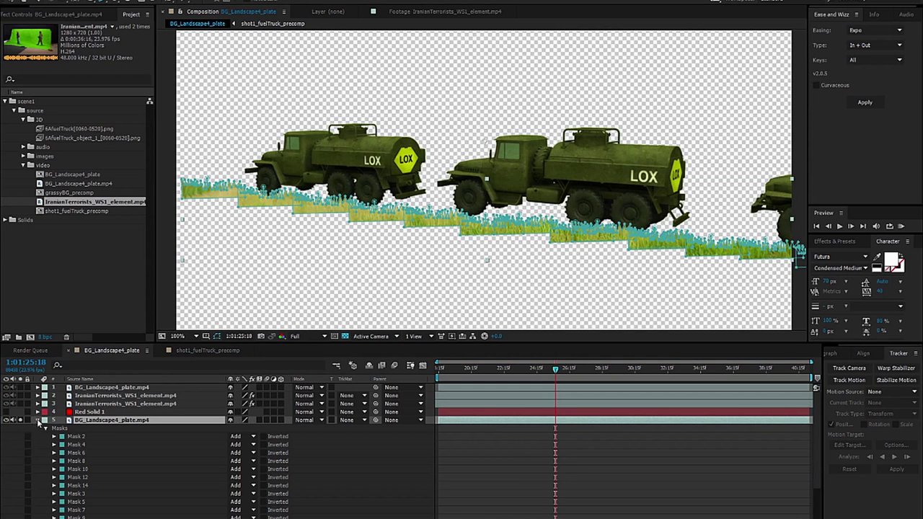
# Step: Collapse the mask list of the grass plate in layer 5 and solo that layer without the trucks and grassyBG_precomp
pyautogui.click(38, 421)
pyautogui.click(22, 437)
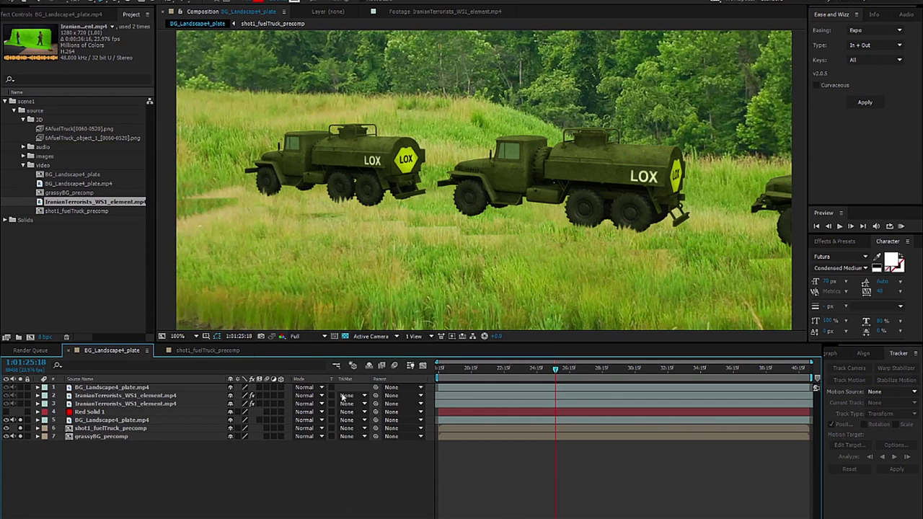
pyautogui.click(97, 420)
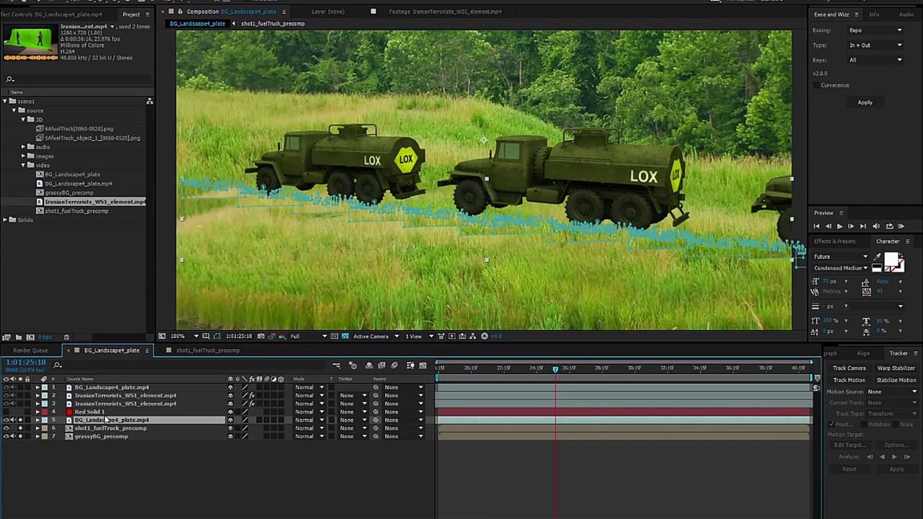
pyautogui.click(21, 438)
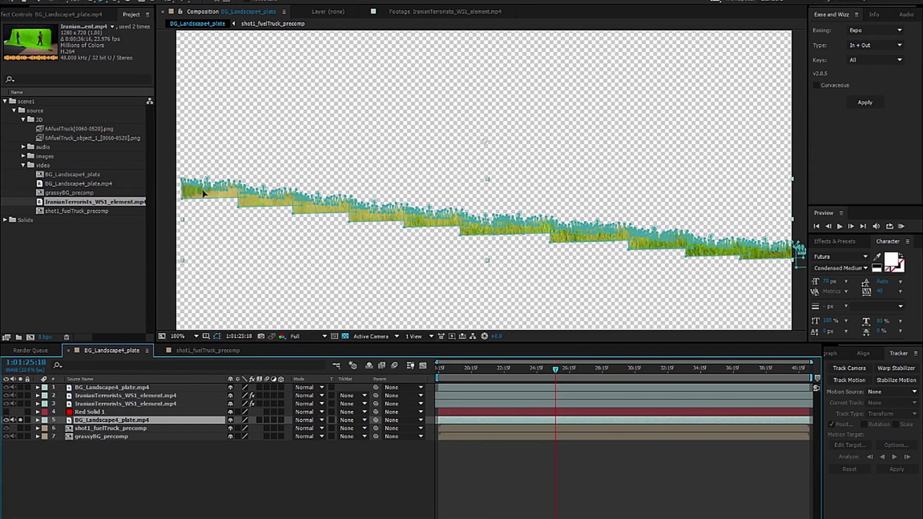
pyautogui.click(159, 187)
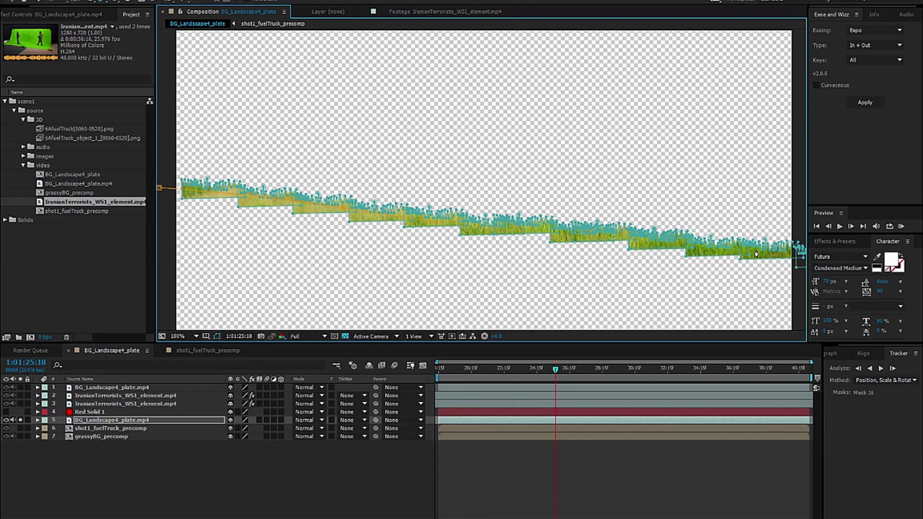
pyautogui.moveTo(781, 260); pyautogui.dragTo(708, 246)
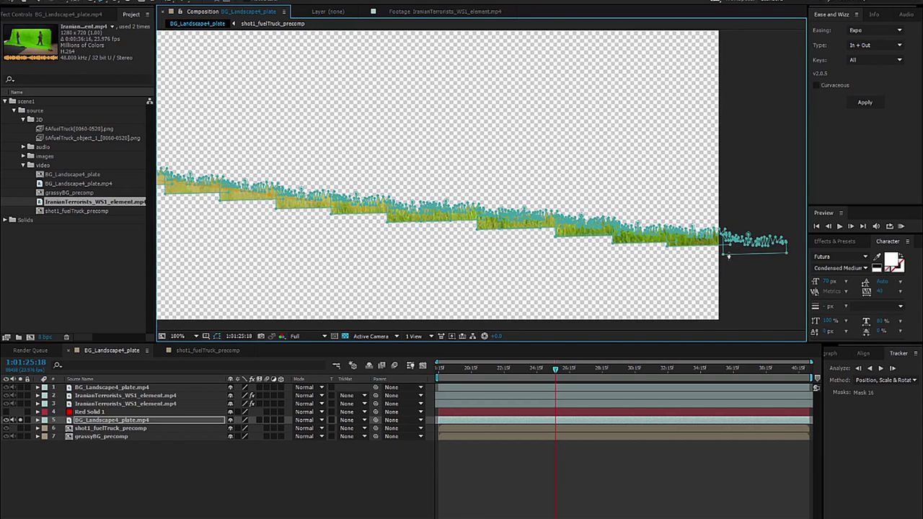
pyautogui.click(259, 215)
pyautogui.moveTo(433, 226); pyautogui.dragTo(541, 235)
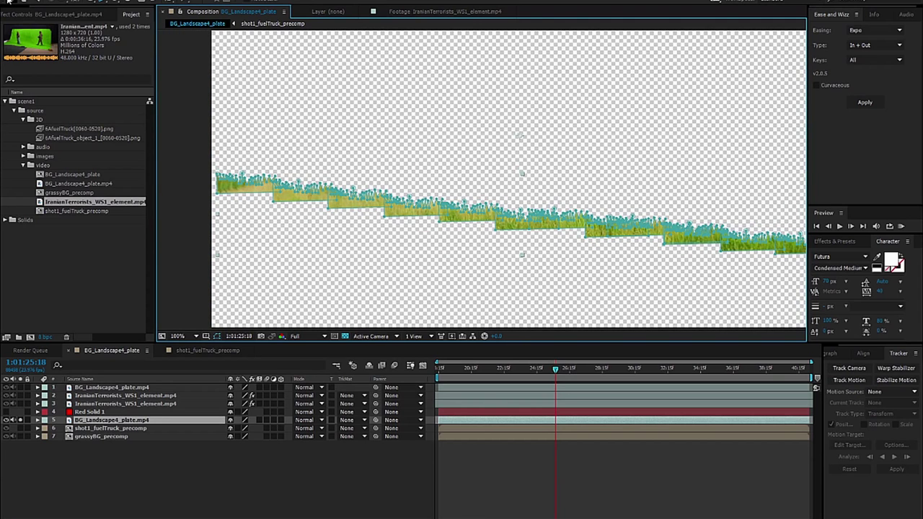
# Step: Select the bottom points of all the grass masks across the frame and move them down to make the grass strip deeper
pyautogui.click(217, 194)
pyautogui.moveTo(191, 188)
pyautogui.mouseDown()
pyautogui.moveTo(283, 217)
pyautogui.moveTo(204, 193)
pyautogui.mouseUp()
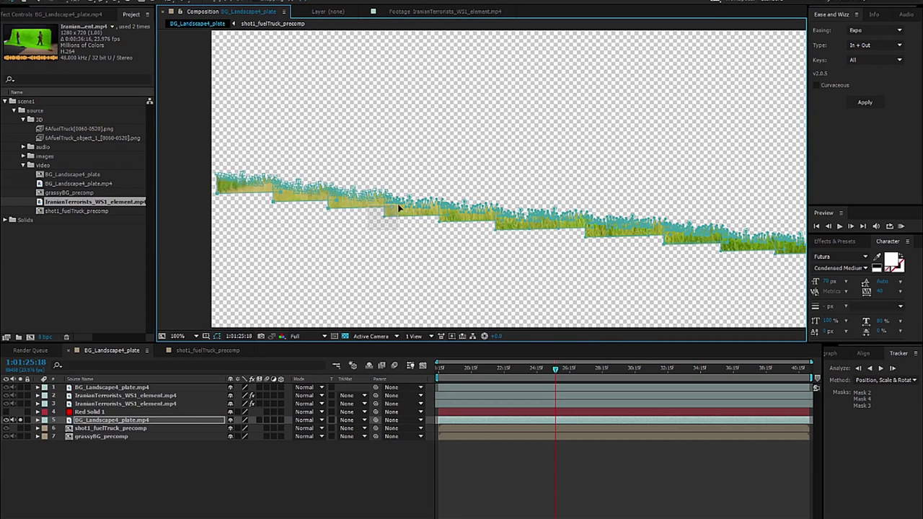
pyautogui.moveTo(420, 233); pyautogui.dragTo(615, 225)
pyautogui.moveTo(638, 268); pyautogui.dragTo(745, 241)
pyautogui.moveTo(766, 263); pyautogui.dragTo(793, 251)
pyautogui.moveTo(749, 277); pyautogui.dragTo(641, 276)
pyautogui.moveTo(697, 274); pyautogui.dragTo(746, 257)
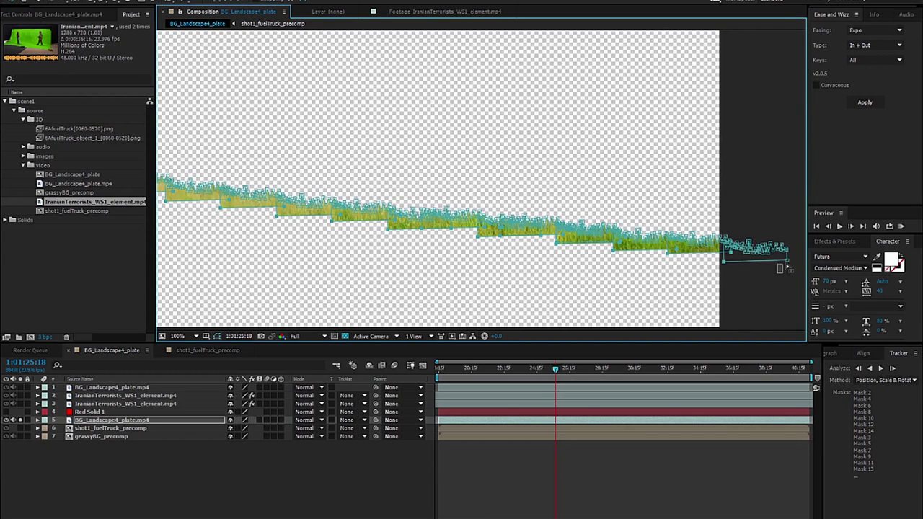
pyautogui.hotkey('shift', 'Down')
pyautogui.hotkey('shift', 'Down')
pyautogui.hotkey('shift', 'Down')
pyautogui.hotkey('shift', 'Down')
pyautogui.hotkey('shift', 'Down')
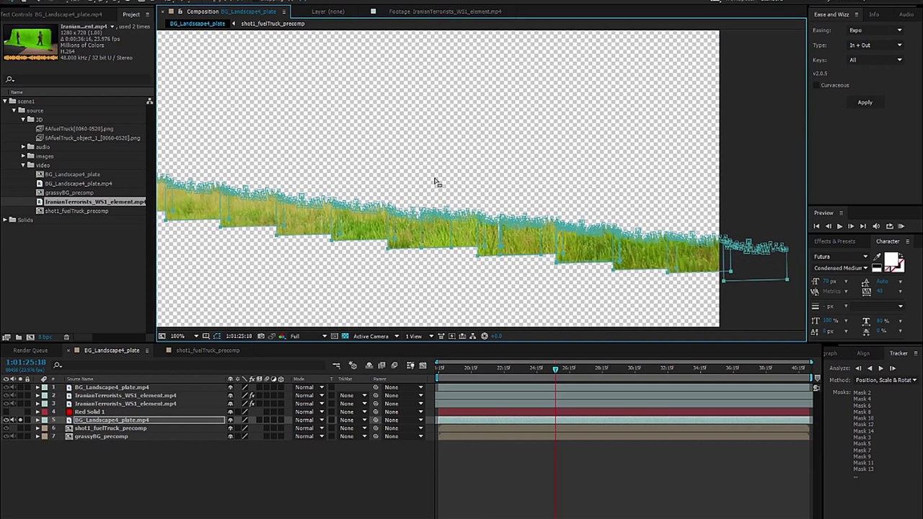
pyautogui.hotkey('shift', 'Down')
pyautogui.hotkey('shift', 'Down')
pyautogui.moveTo(391, 220); pyautogui.dragTo(464, 213)
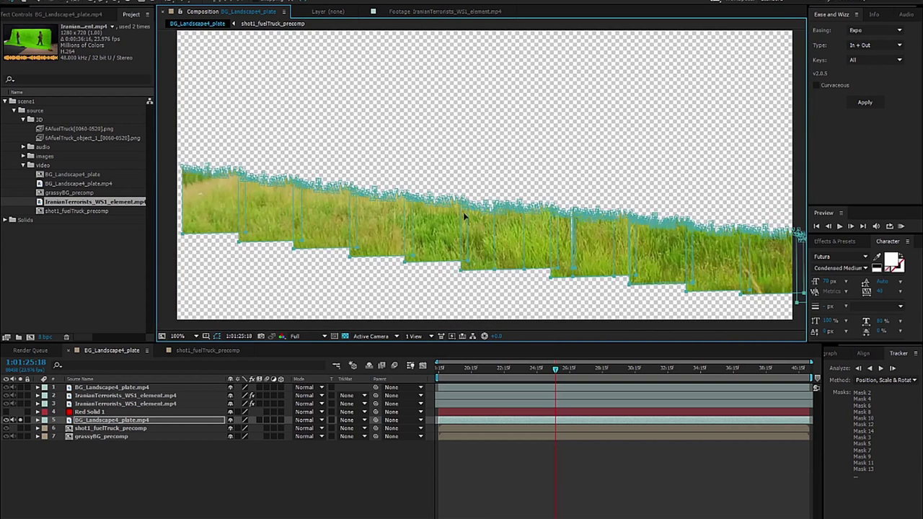
pyautogui.click(246, 462)
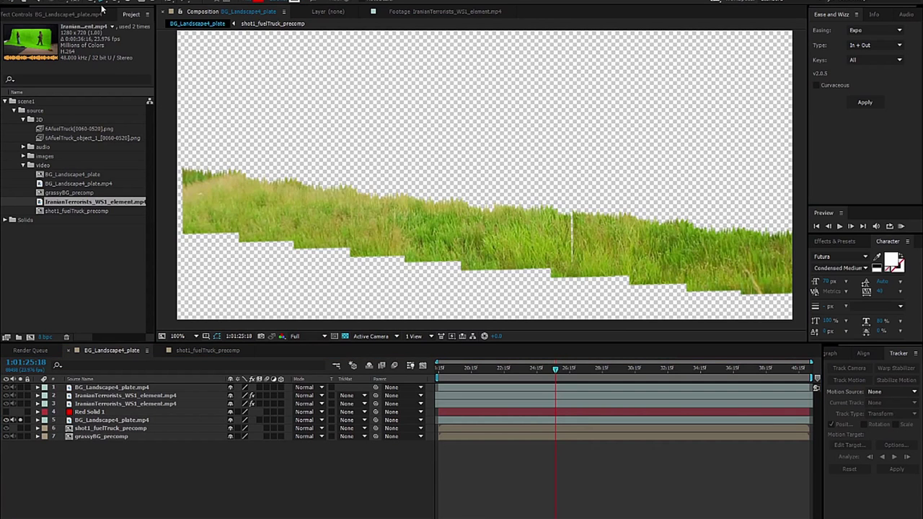
pyautogui.moveTo(245, 230); pyautogui.dragTo(243, 224)
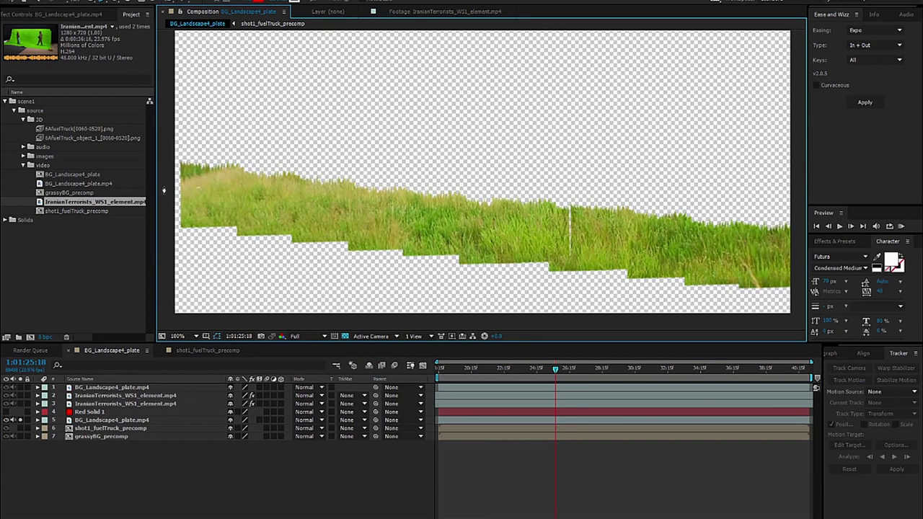
pyautogui.click(163, 189)
pyautogui.moveTo(649, 257); pyautogui.dragTo(613, 248)
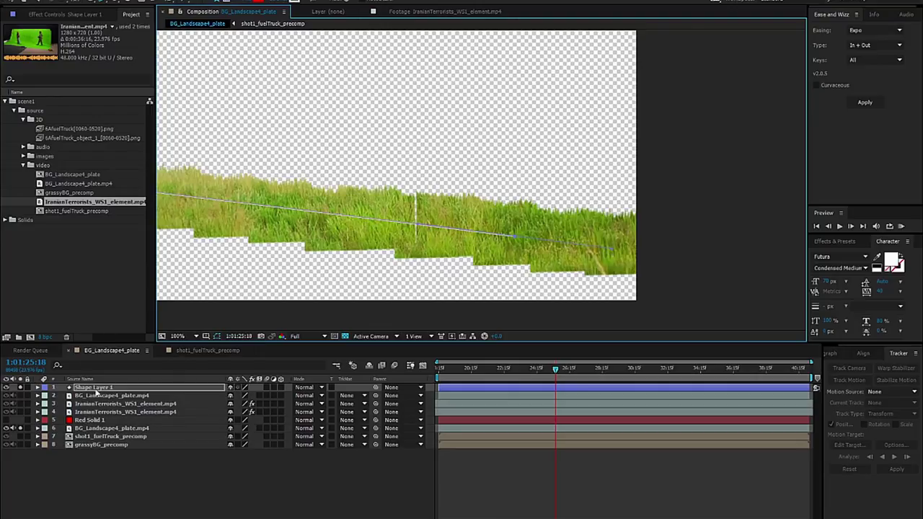
pyautogui.click(94, 390)
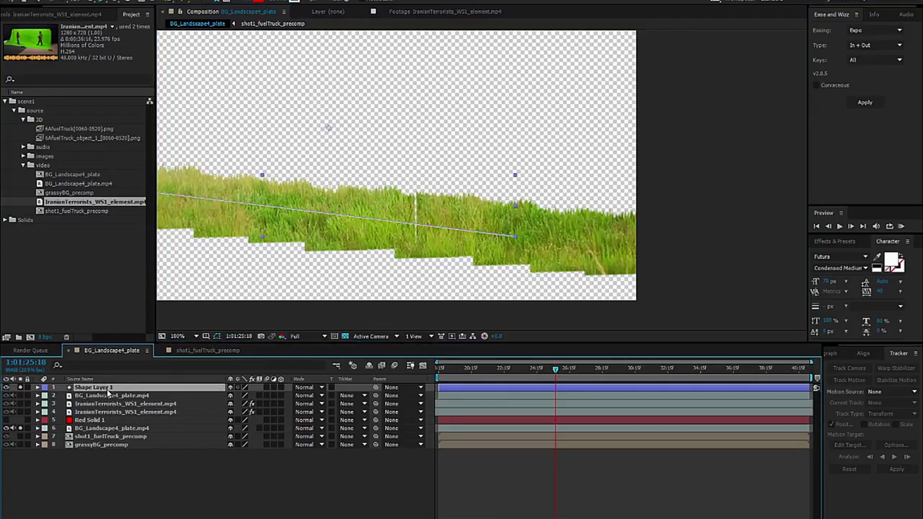
pyautogui.press('Delete')
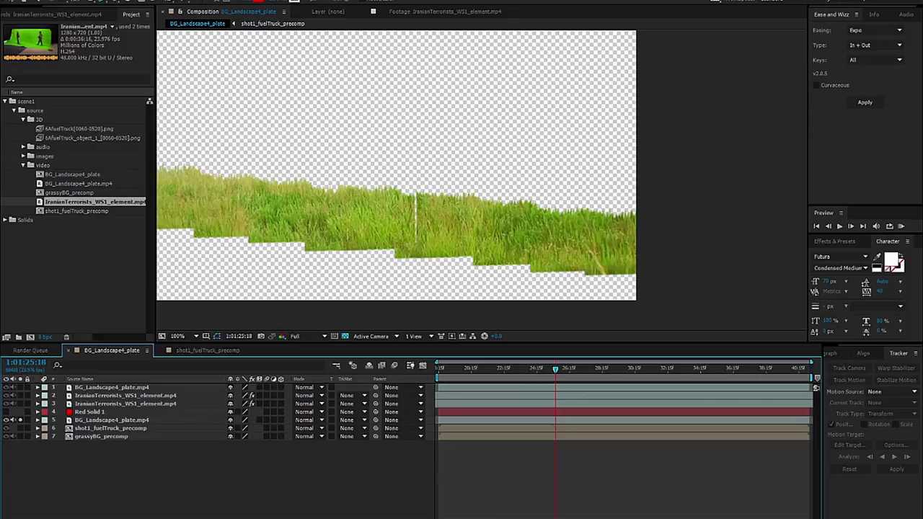
pyautogui.moveTo(346, 104); pyautogui.dragTo(501, 142)
pyautogui.moveTo(358, 191); pyautogui.dragTo(415, 290)
pyautogui.click(348, 106)
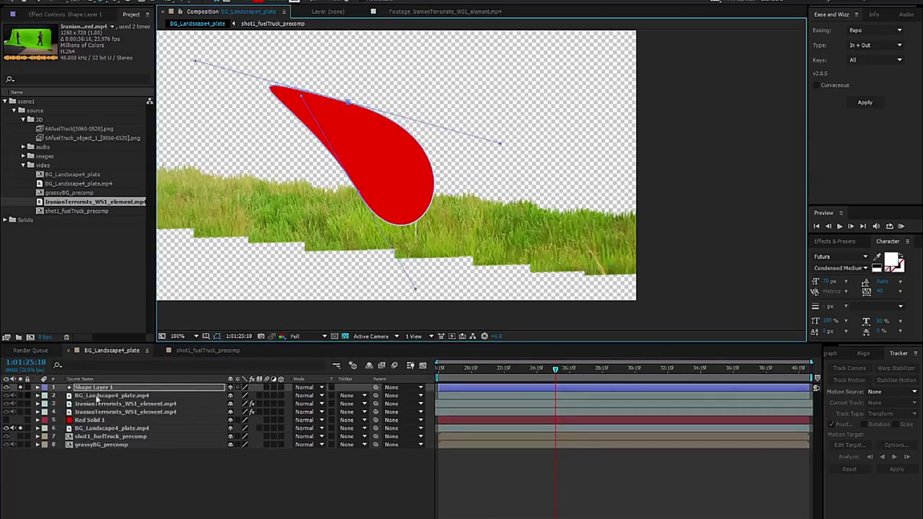
pyautogui.click(92, 390)
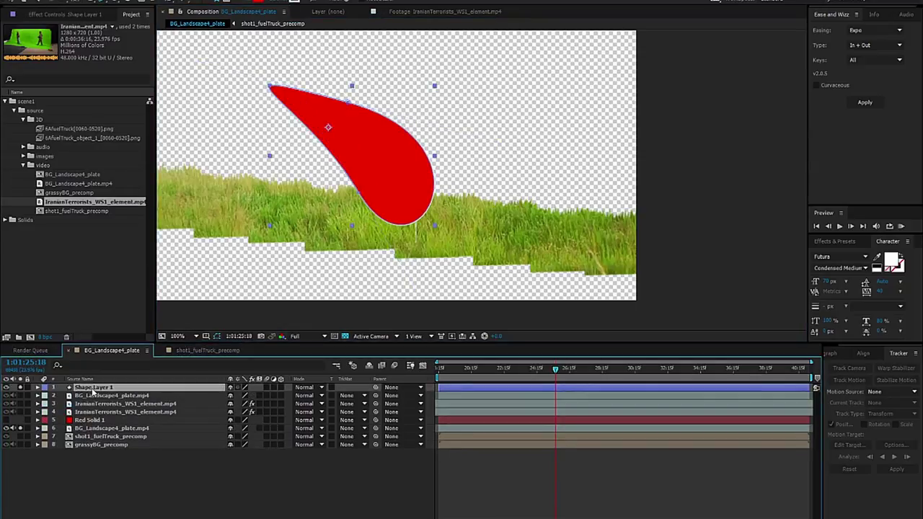
pyautogui.press('Delete')
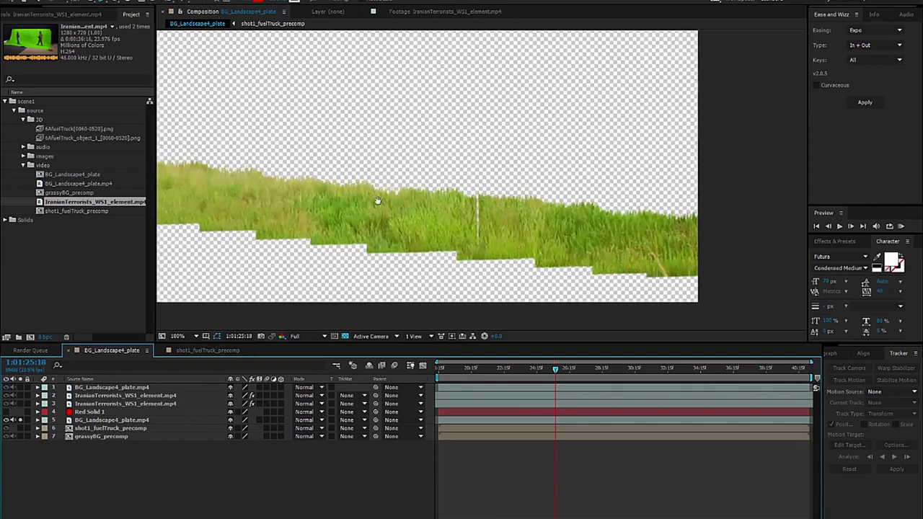
# Step: Draw a closed Pen mask on the layer 5 grass plate, sloping through the grass strip and enclosing everything beneath it beyond the frame
pyautogui.click(101, 420)
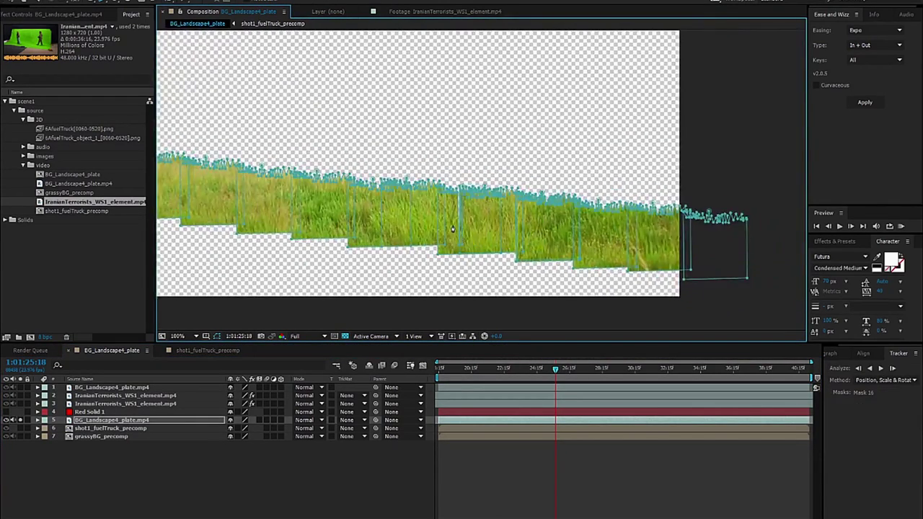
pyautogui.moveTo(774, 272); pyautogui.dragTo(758, 258)
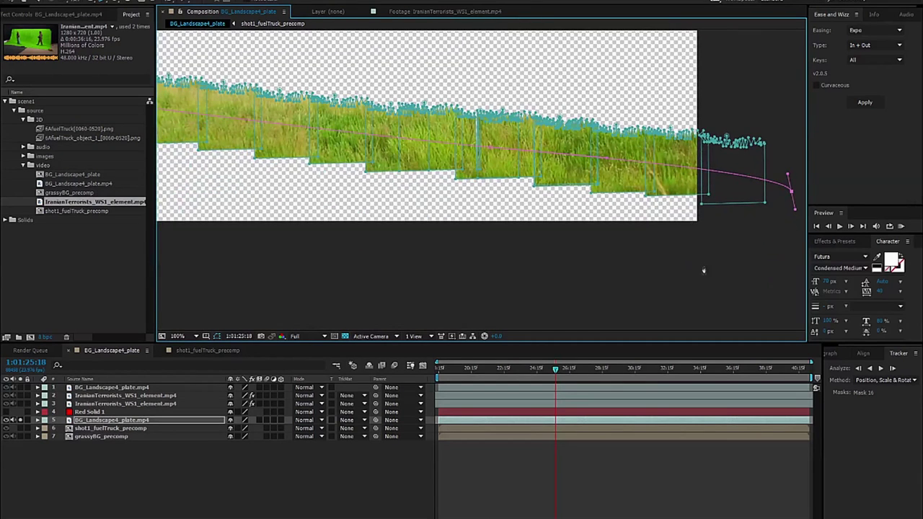
pyautogui.moveTo(706, 268); pyautogui.dragTo(512, 277)
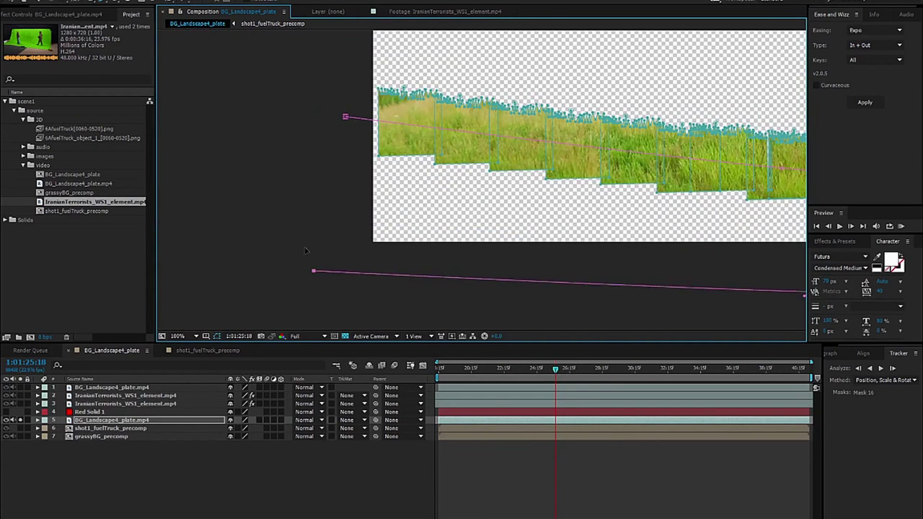
pyautogui.moveTo(313, 271); pyautogui.dragTo(300, 201)
pyautogui.moveTo(648, 232); pyautogui.dragTo(461, 254)
# Step: Reveal the grass layer's mask feather properties and set the mode of Mask 16 to Subtract
pyautogui.press('m')
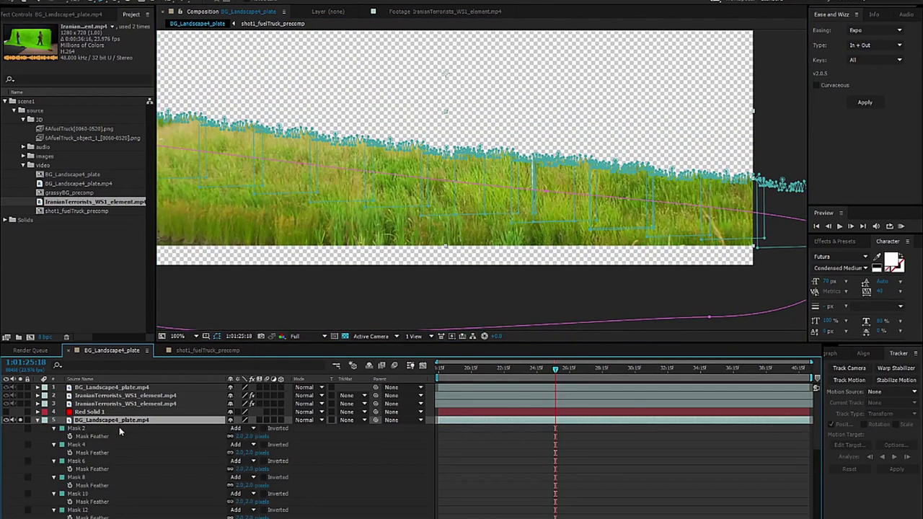
pyautogui.scroll(-5, 152, 466)
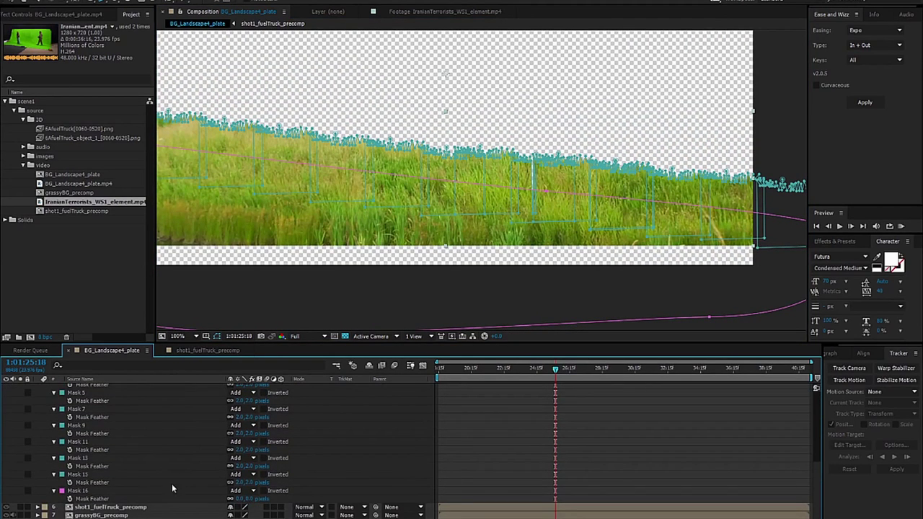
pyautogui.click(246, 492)
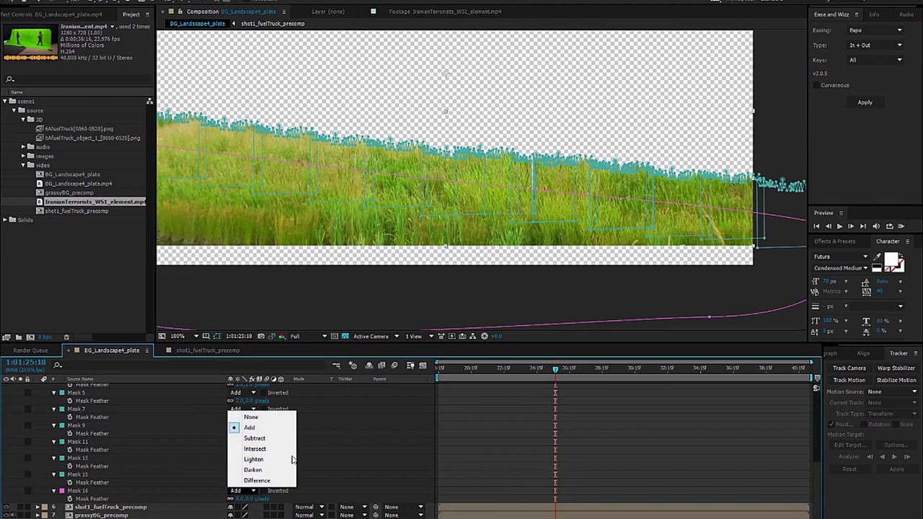
pyautogui.click(262, 440)
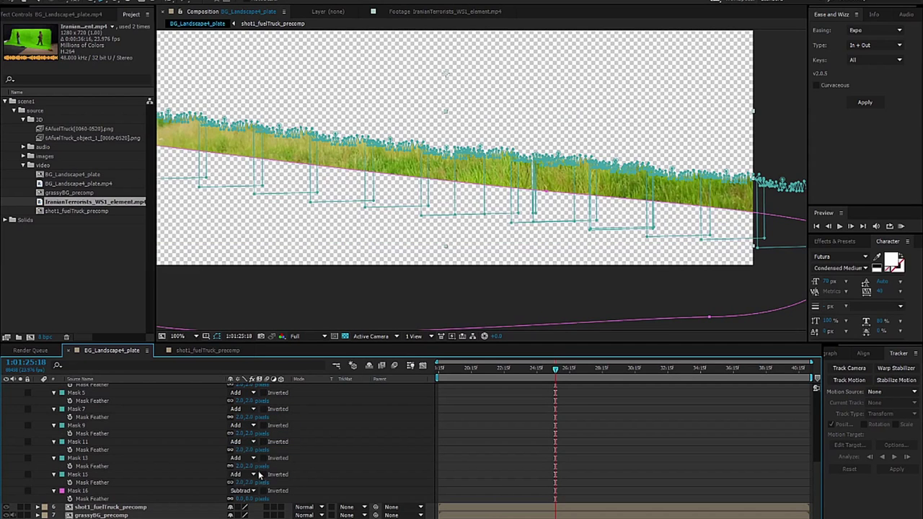
# Step: Unlink the feather of Mask 16, feather it only vertically, and shift the mask slightly downward
pyautogui.click(230, 498)
pyautogui.moveTo(247, 499); pyautogui.dragTo(281, 507)
pyautogui.click(75, 491)
pyautogui.keyDown('ctrl'); pyautogui.click(73, 493); pyautogui.keyUp('ctrl')
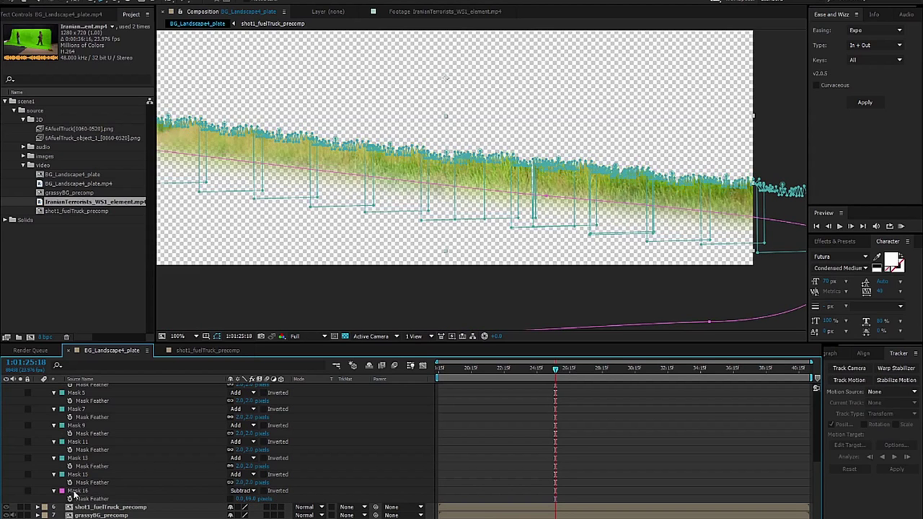
pyautogui.click(78, 475)
pyautogui.click(78, 492)
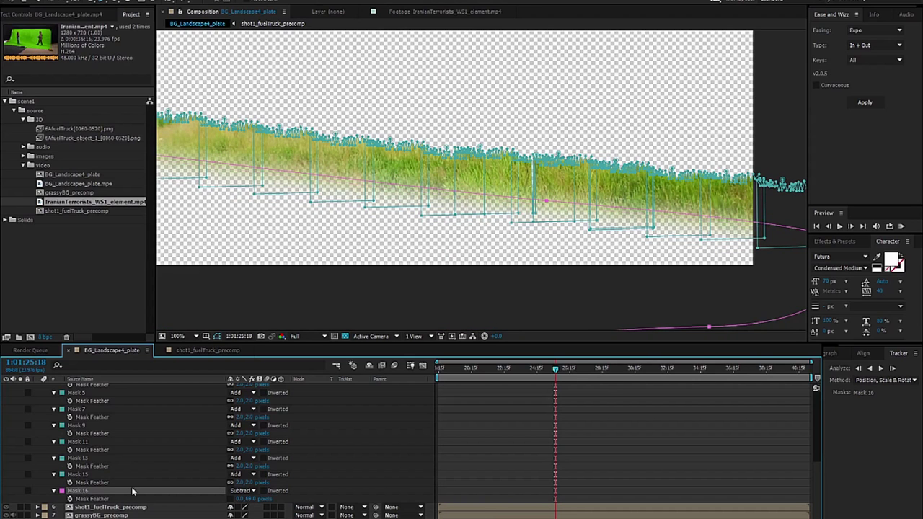
# Step: Collapse the grass layer's properties and turn off its solo to show the full composite with soldiers and trucks
pyautogui.click(525, 455)
pyautogui.scroll(10, 123, 429)
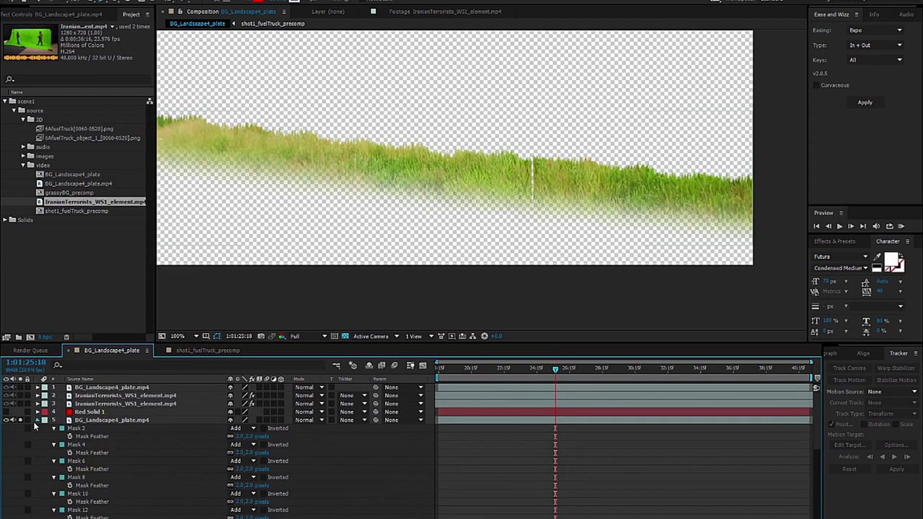
pyautogui.click(37, 420)
pyautogui.click(21, 419)
pyautogui.moveTo(369, 163); pyautogui.dragTo(419, 203)
pyautogui.moveTo(556, 163); pyautogui.dragTo(535, 186)
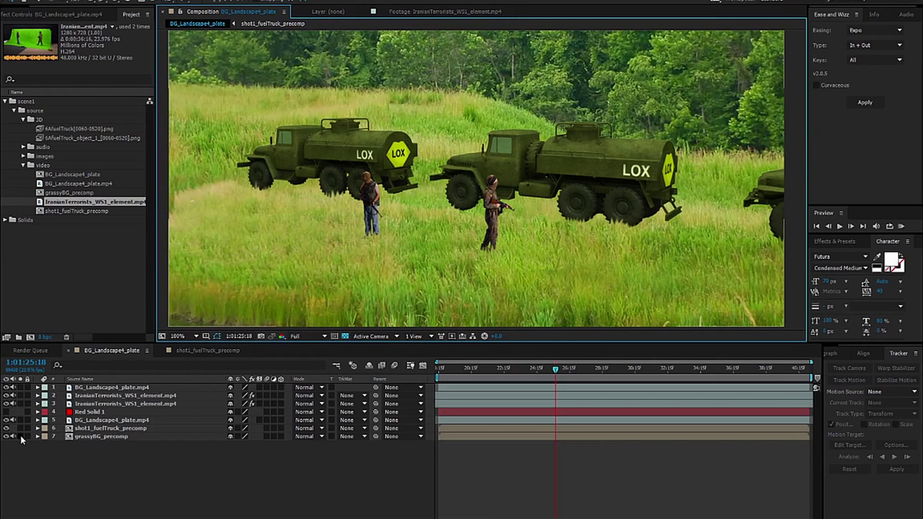
# Step: Solo and open grassyBG_precomp, and toggle its landscape plate layers to examine how each contributes to the background
pyautogui.click(21, 437)
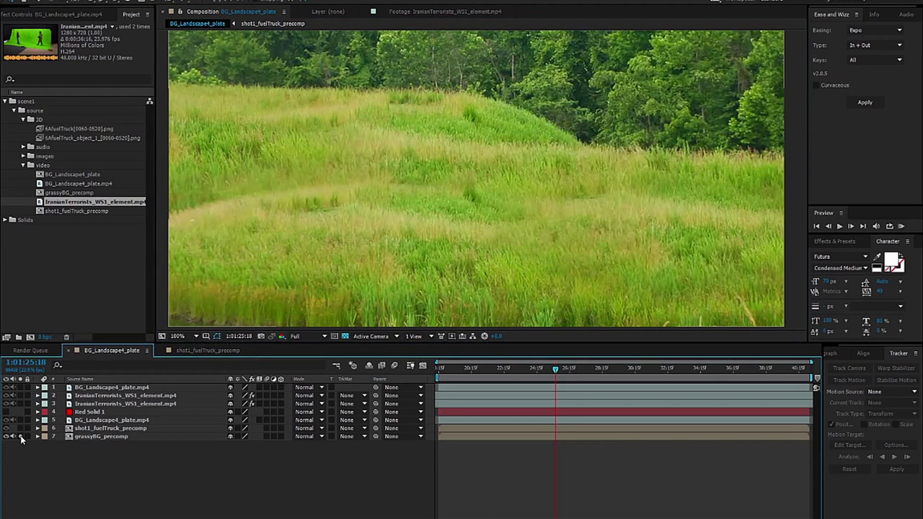
pyautogui.doubleClick(93, 437)
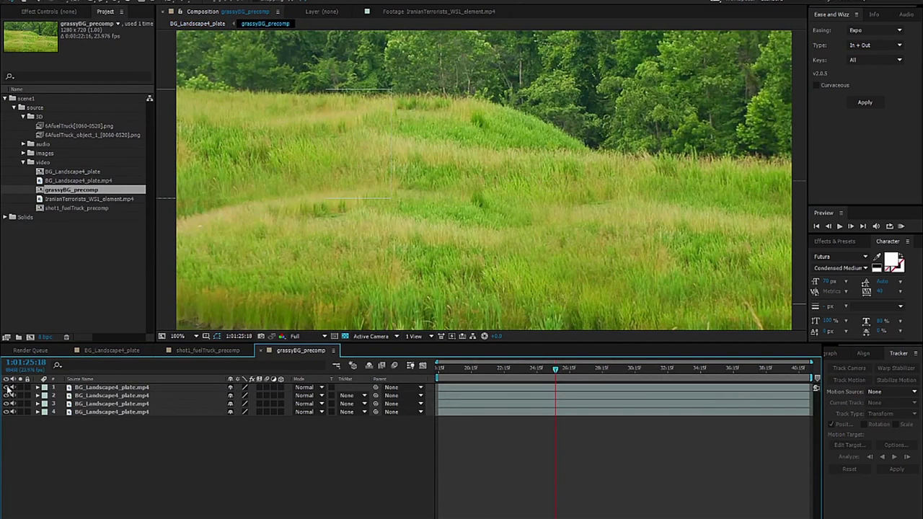
pyautogui.click(9, 406)
pyautogui.click(8, 406)
pyautogui.click(6, 405)
pyautogui.click(6, 404)
pyautogui.click(5, 397)
pyautogui.click(7, 396)
pyautogui.click(7, 388)
pyautogui.click(6, 388)
pyautogui.click(7, 388)
pyautogui.click(262, 351)
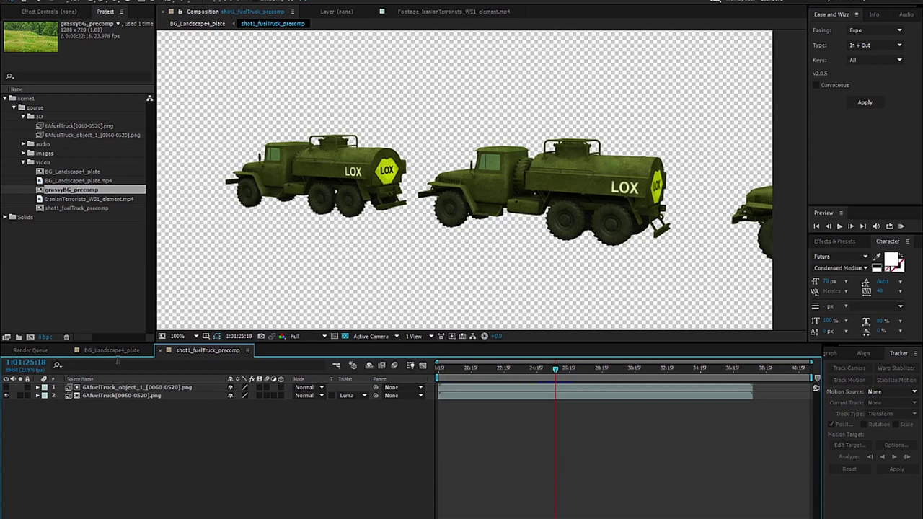
# Step: Return to the BG_Landscape4_plate composition and solo shot1_fuelTruck_precomp and the layer 5 grass plate together with the background
pyautogui.click(115, 351)
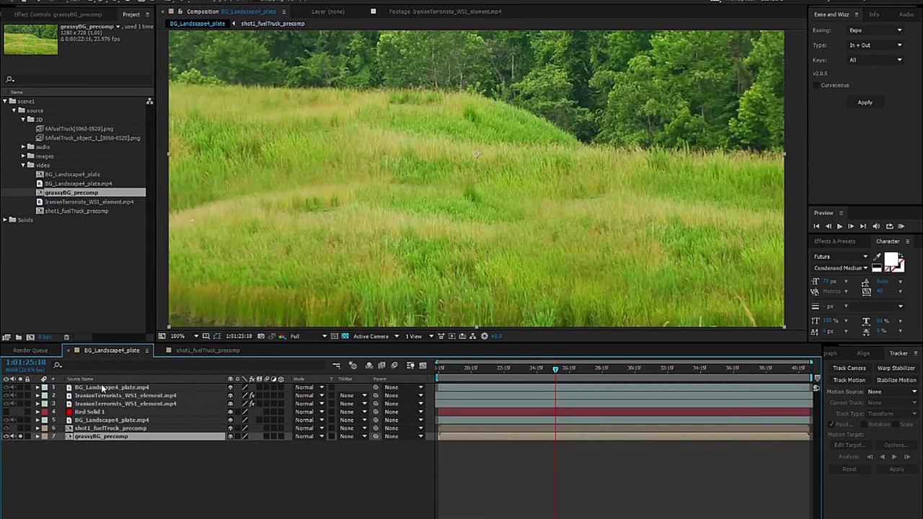
pyautogui.click(6, 428)
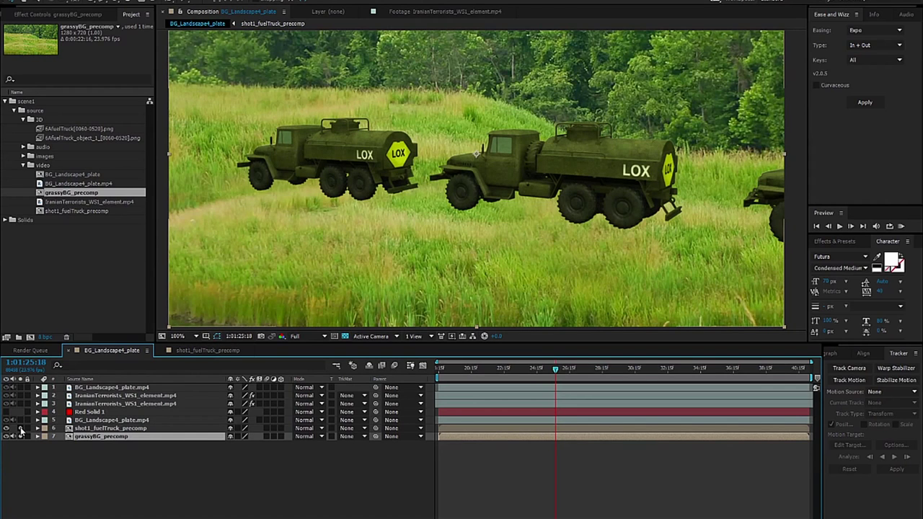
pyautogui.click(21, 422)
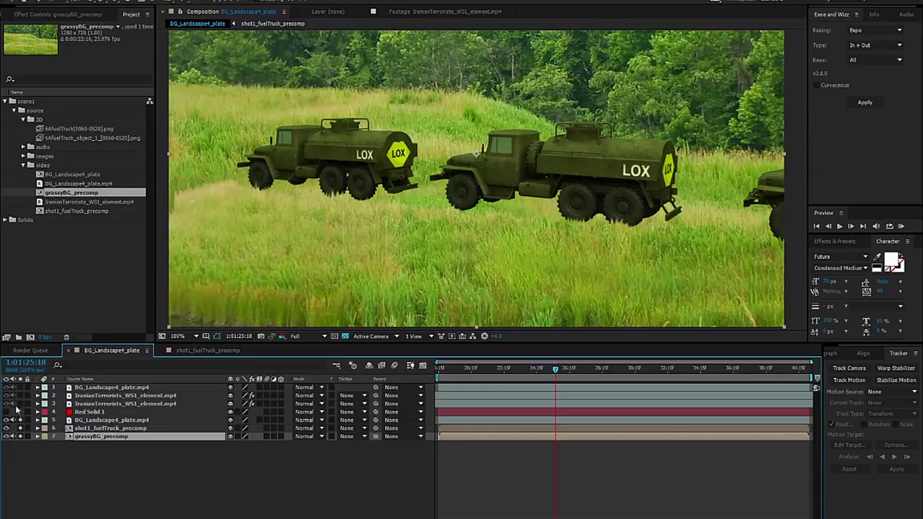
# Step: Delete the Red Solid 1 layer, and solo both soldier layers and the uppermost grass plate along with the trucks
pyautogui.click(85, 412)
pyautogui.press('Delete')
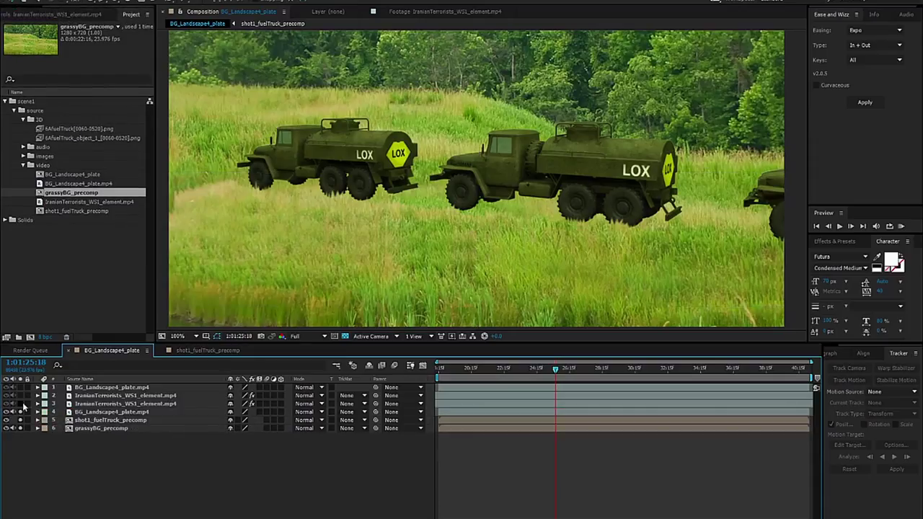
pyautogui.click(22, 406)
pyautogui.click(22, 396)
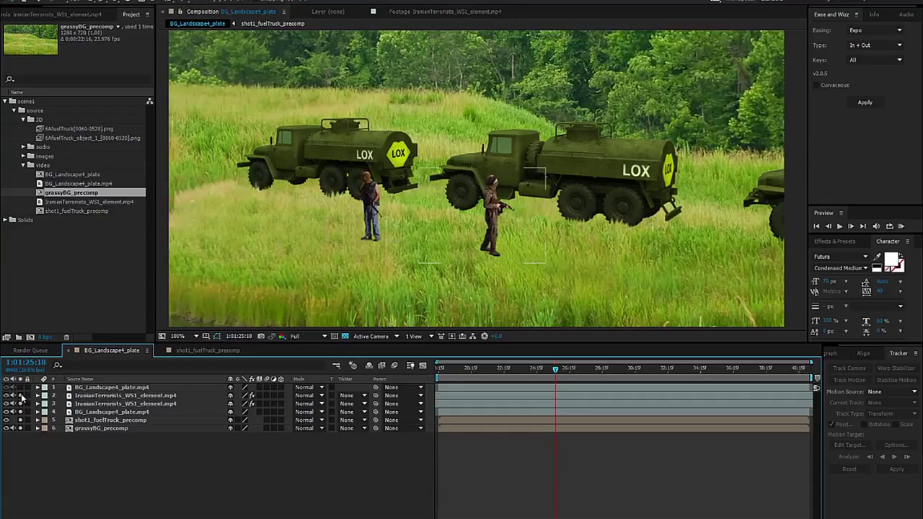
pyautogui.click(20, 387)
pyautogui.click(21, 387)
pyautogui.click(21, 387)
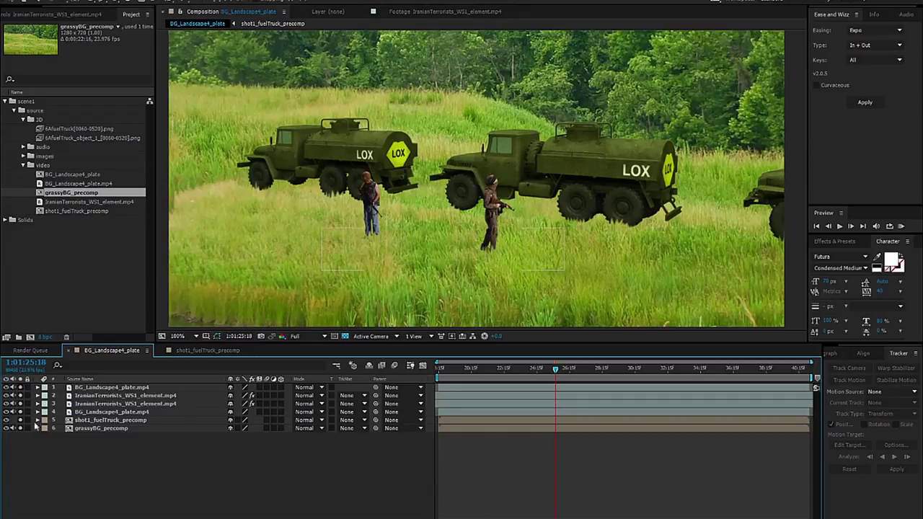
# Step: Add an adjustment layer between shot1_fuelTruck_precomp and grassyBG_precomp, and turn off the solo on all layers
pyautogui.rightClick(123, 496)
pyautogui.moveTo(166, 389)
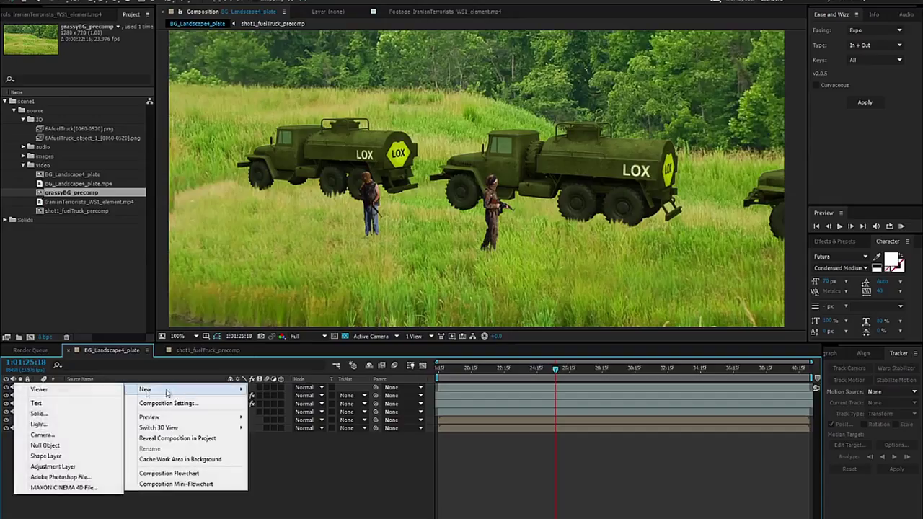
pyautogui.click(40, 467)
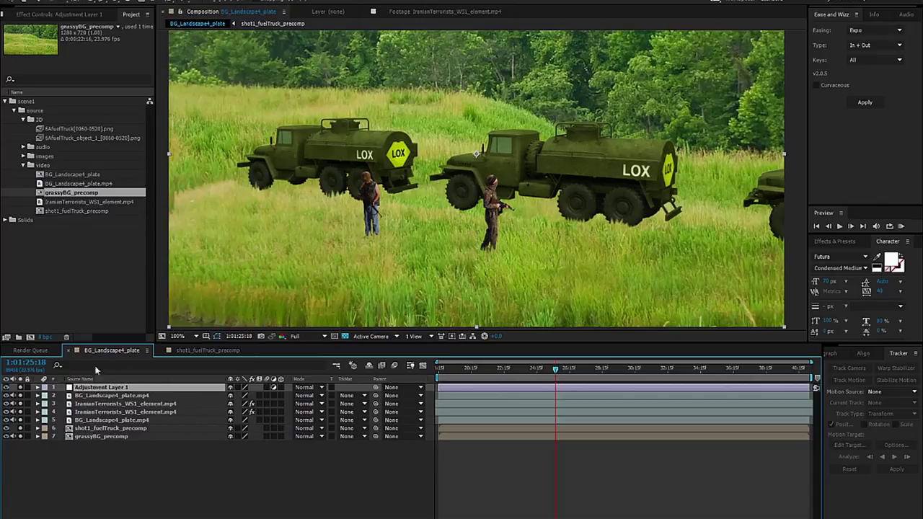
pyautogui.moveTo(101, 390); pyautogui.dragTo(127, 427)
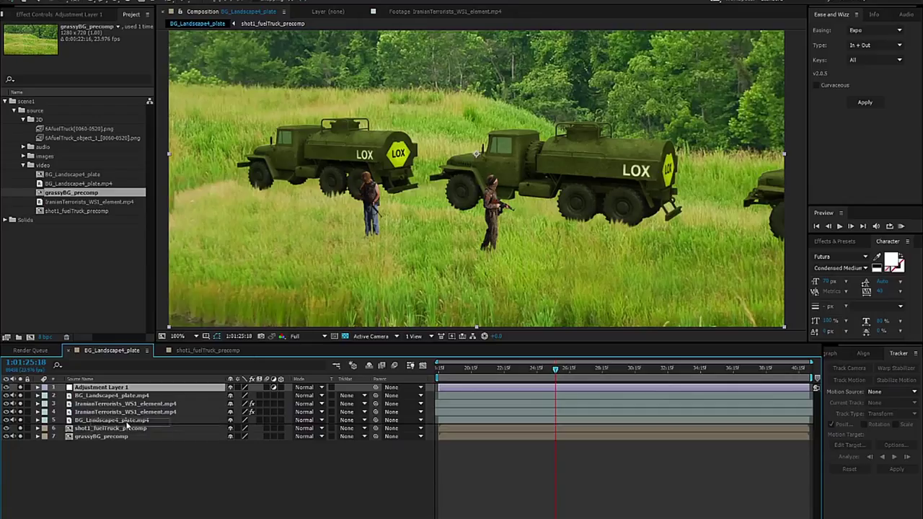
pyautogui.moveTo(127, 427); pyautogui.dragTo(153, 431)
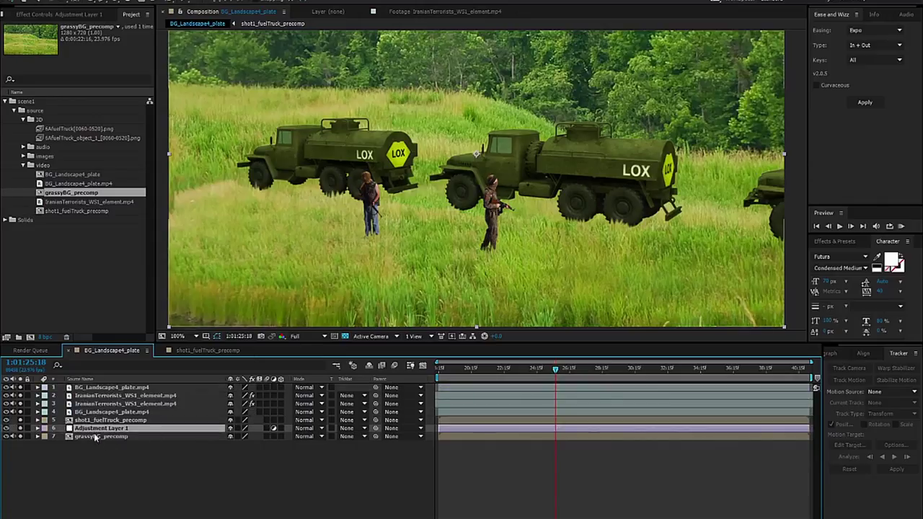
pyautogui.moveTo(20, 388); pyautogui.dragTo(18, 459)
pyautogui.click(17, 459)
pyautogui.click(20, 437)
pyautogui.click(21, 437)
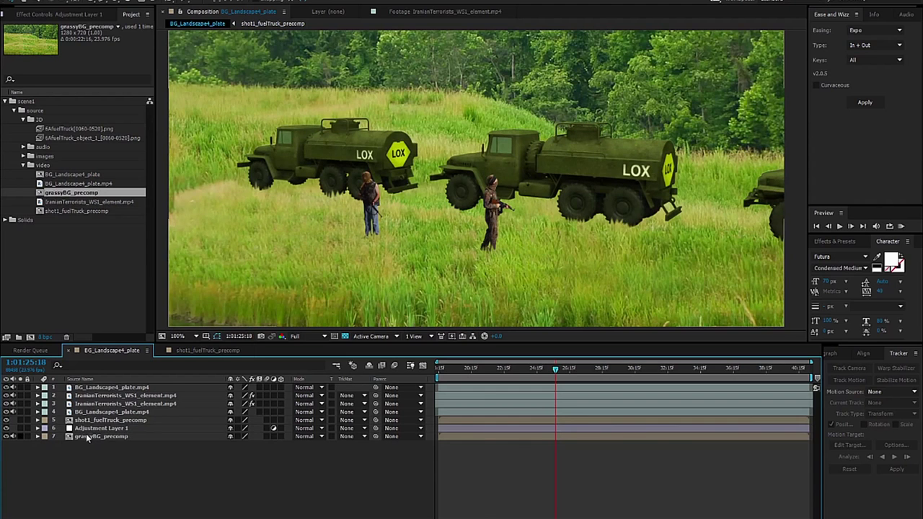
# Step: Draw a long, narrow mask on Adjustment Layer 1 along the ground strip beneath the truck wheels
pyautogui.click(95, 431)
pyautogui.click(127, 1)
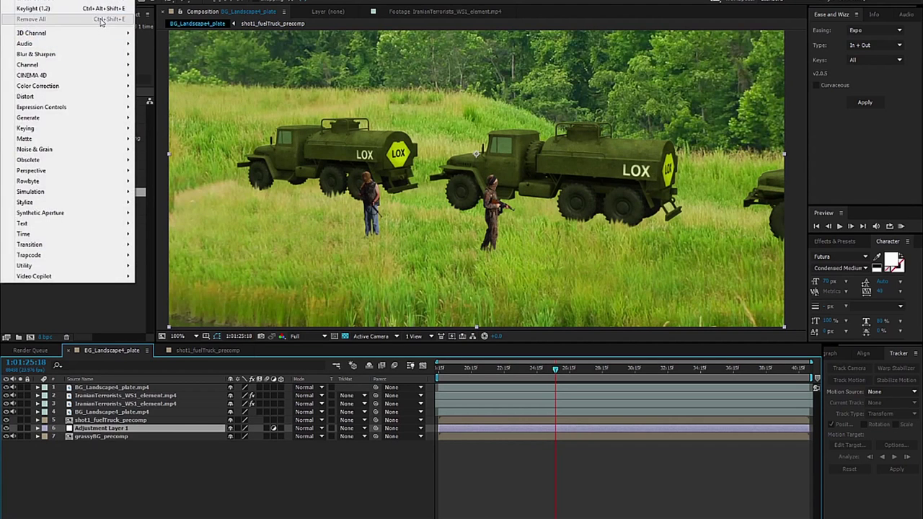
pyautogui.click(101, 2)
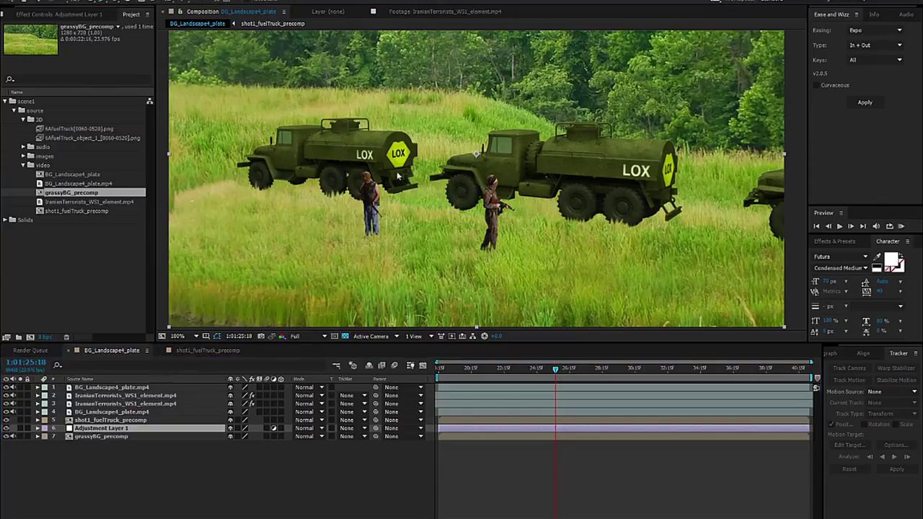
pyautogui.press(',')
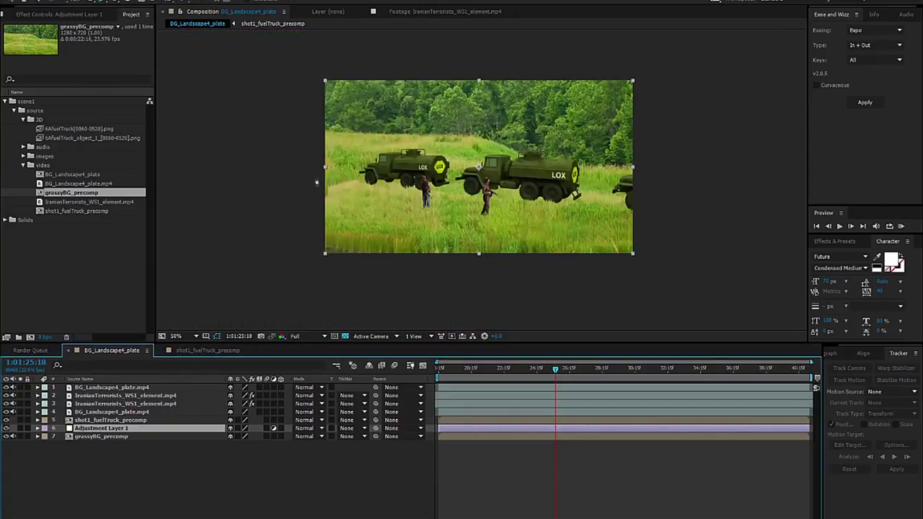
pyautogui.click(316, 178)
pyautogui.click(639, 212)
pyautogui.moveTo(660, 196); pyautogui.dragTo(464, 180)
pyautogui.moveTo(372, 168); pyautogui.dragTo(303, 161)
pyautogui.press('.')
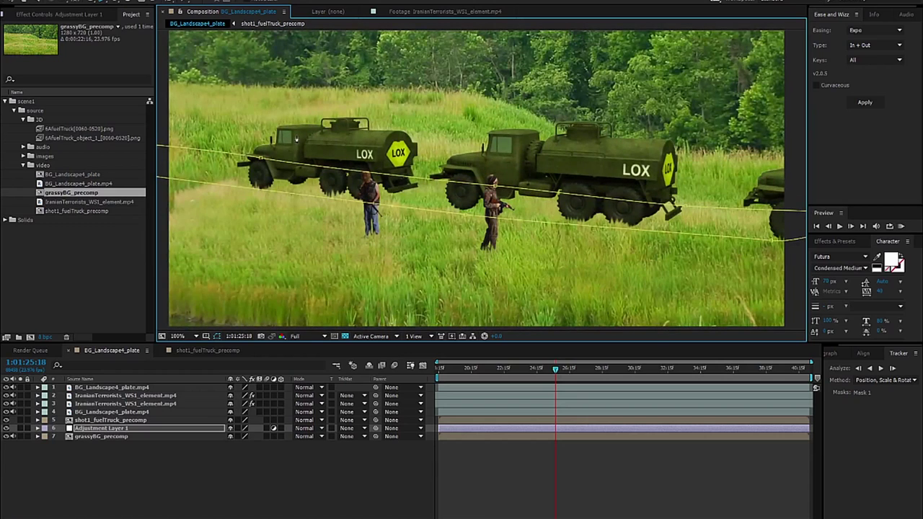
# Step: Apply a Levels effect to the adjustment layer and darken the masked strip with a gamma of 0.56
pyautogui.click(100, 3)
pyautogui.moveTo(101, 87)
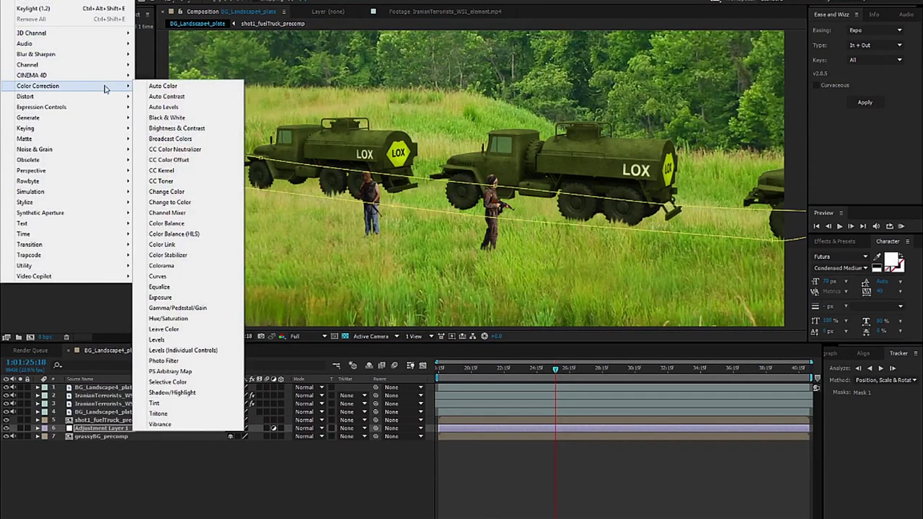
pyautogui.click(202, 340)
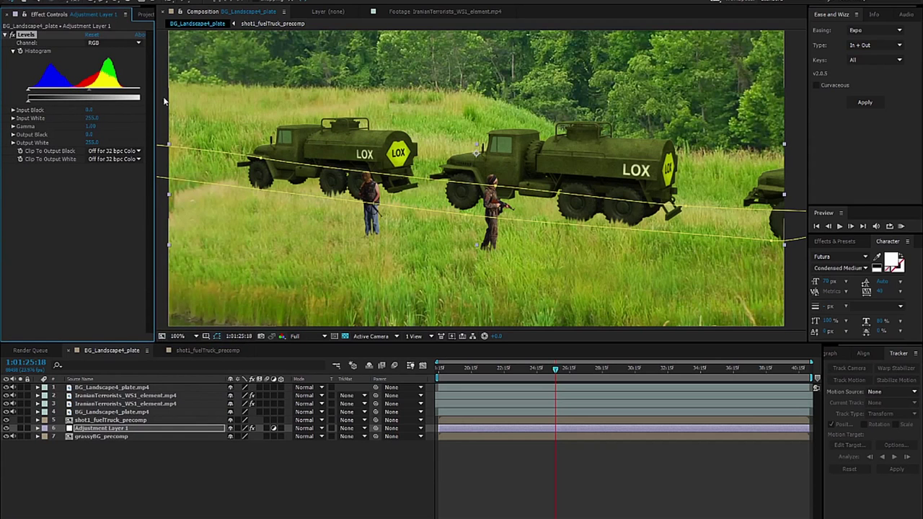
pyautogui.moveTo(156, 93); pyautogui.dragTo(203, 96)
pyautogui.moveTo(95, 87); pyautogui.dragTo(109, 91)
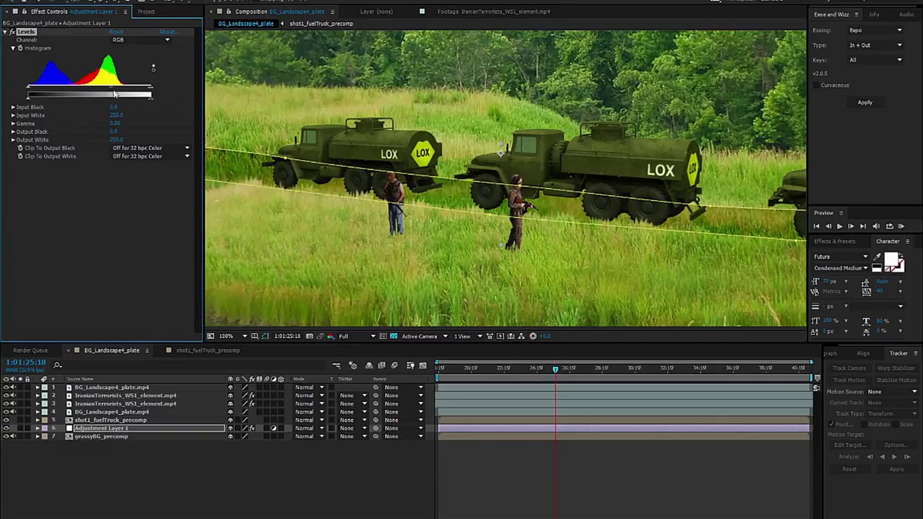
# Step: Feather Mask 1 of the adjustment layer by 22 pixels to soften the truck shadow
pyautogui.click(105, 428)
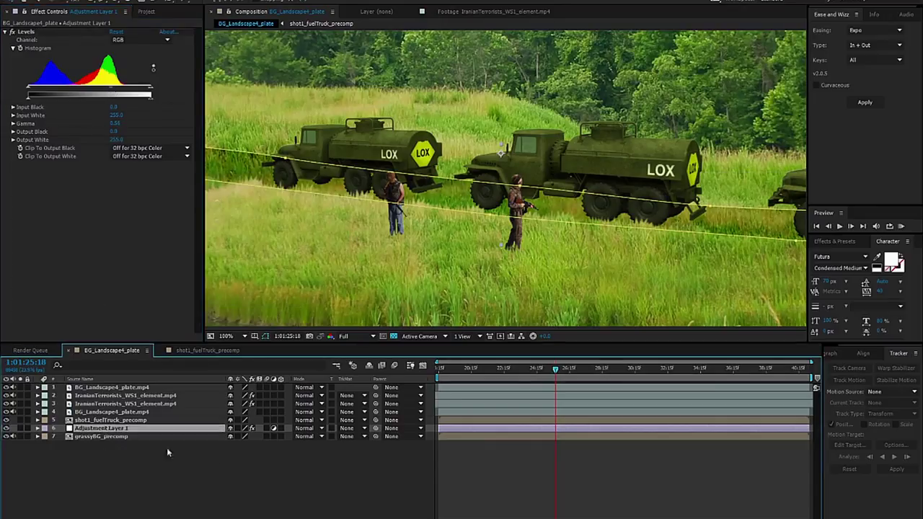
pyautogui.press('f')
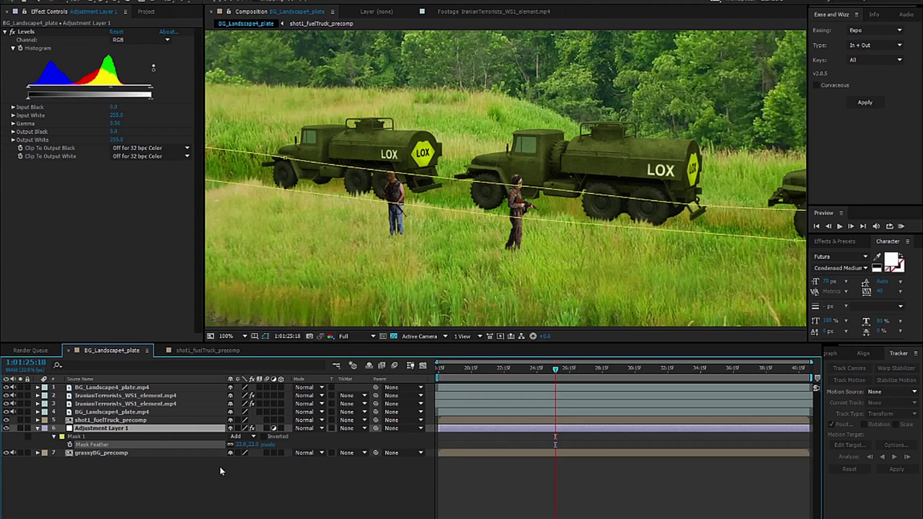
pyautogui.click(220, 471)
pyautogui.moveTo(629, 255); pyautogui.dragTo(589, 260)
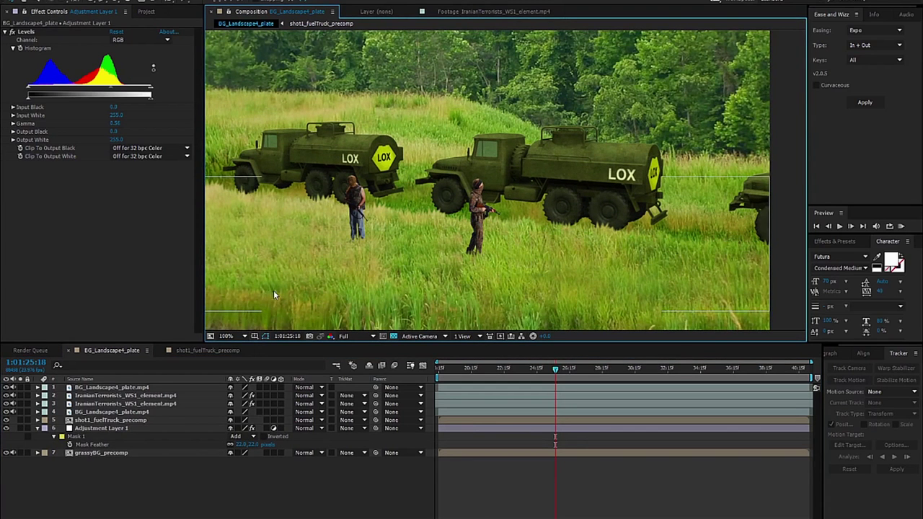
# Step: Nudge shot1_fuelTruck_precomp slightly downward so the wheels sit in the grass and shadow
pyautogui.click(103, 420)
pyautogui.hotkey('shift', 'Down')
pyautogui.hotkey('shift', 'Down')
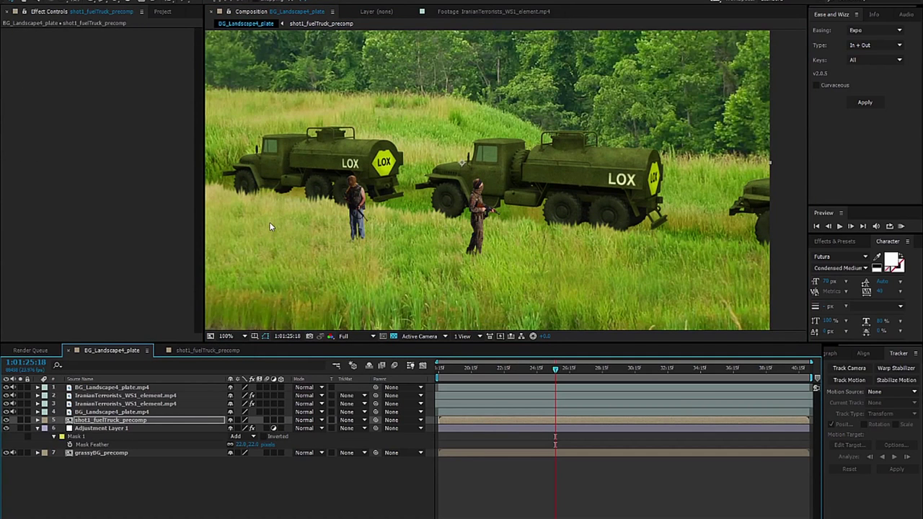
pyautogui.press('Up')
pyautogui.press('Up')
pyautogui.press('Up')
pyautogui.press('Up')
pyautogui.press('Up')
pyautogui.press('Up')
pyautogui.press('Up')
pyautogui.moveTo(414, 237); pyautogui.dragTo(438, 234)
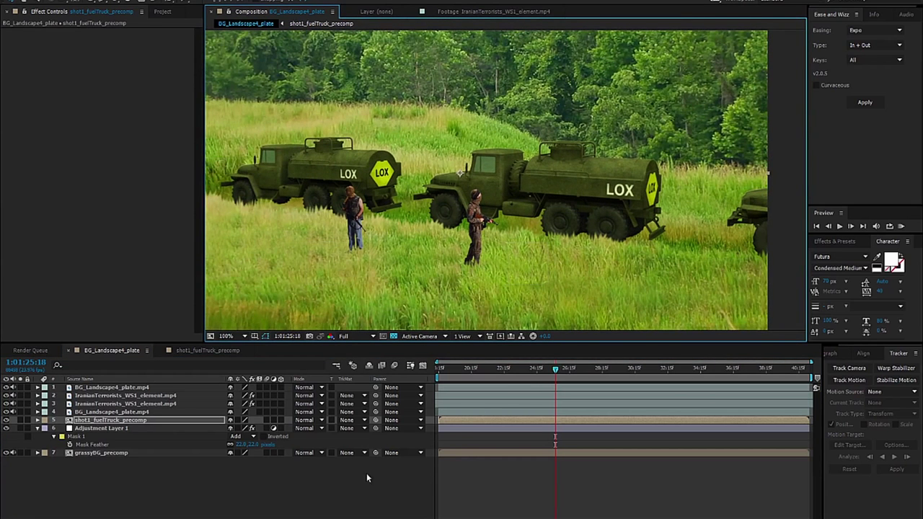
# Step: Preview the composite from the start and scrub through the shot to examine how the trucks sit in the grass
pyautogui.click(440, 372)
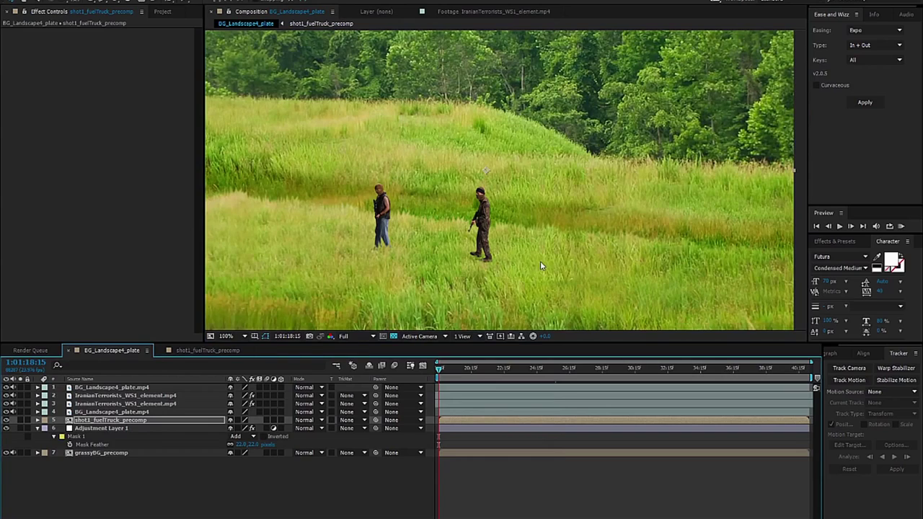
pyautogui.press('space')
pyautogui.click(479, 372)
pyautogui.moveTo(495, 372); pyautogui.dragTo(528, 350)
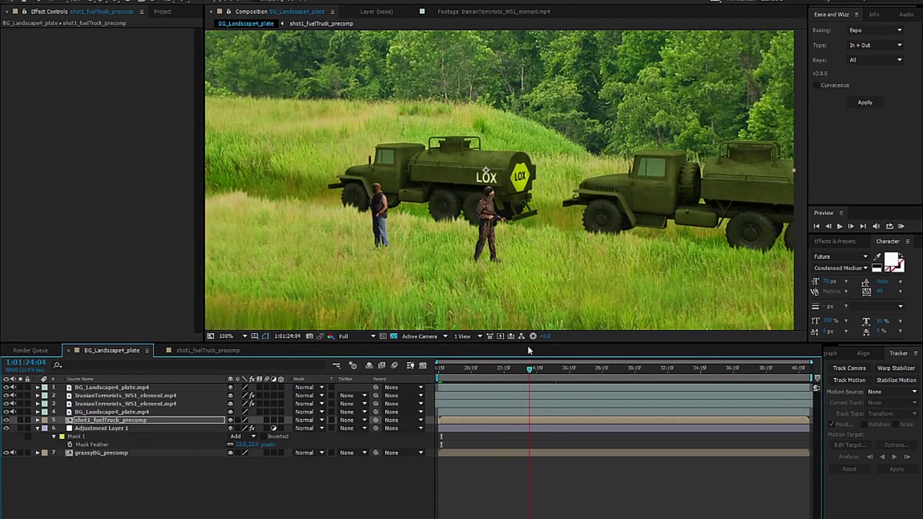
pyautogui.click(98, 421)
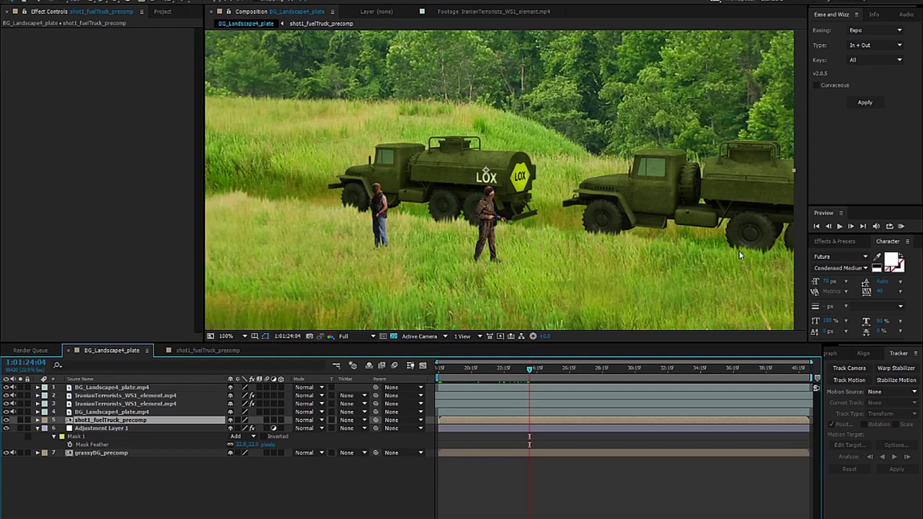
pyautogui.press('space')
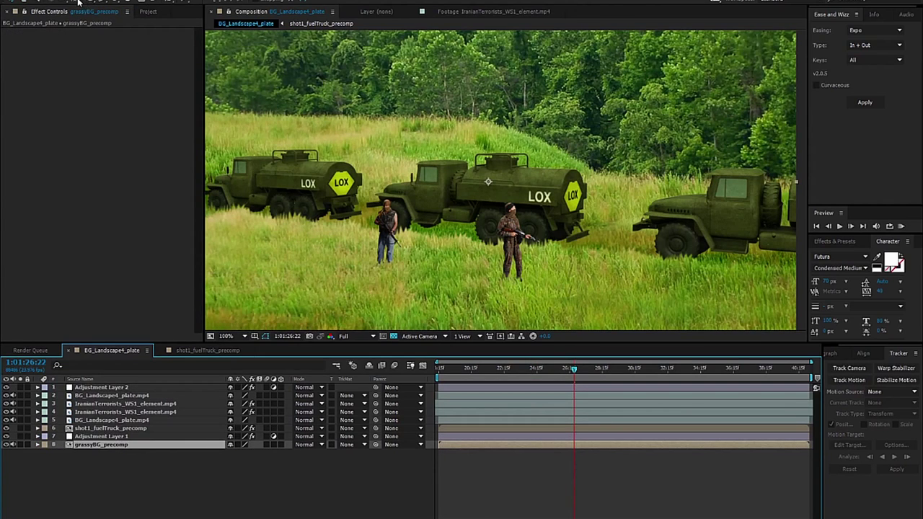
# Step: Switch to QuickTime Player and watch the hallwayClothes clip full screen, returning to the windowed view
pyautogui.click(10, 2)
pyautogui.click(46, 67)
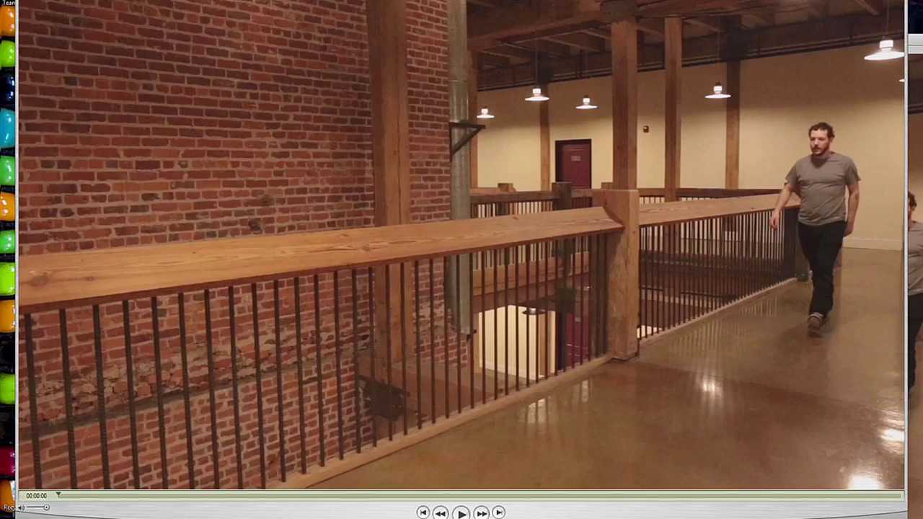
pyautogui.click(65, 2)
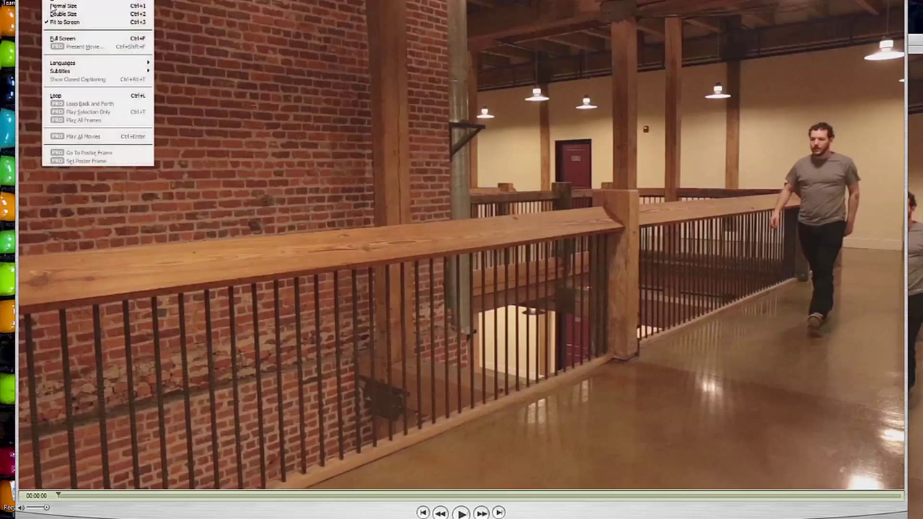
pyautogui.click(82, 40)
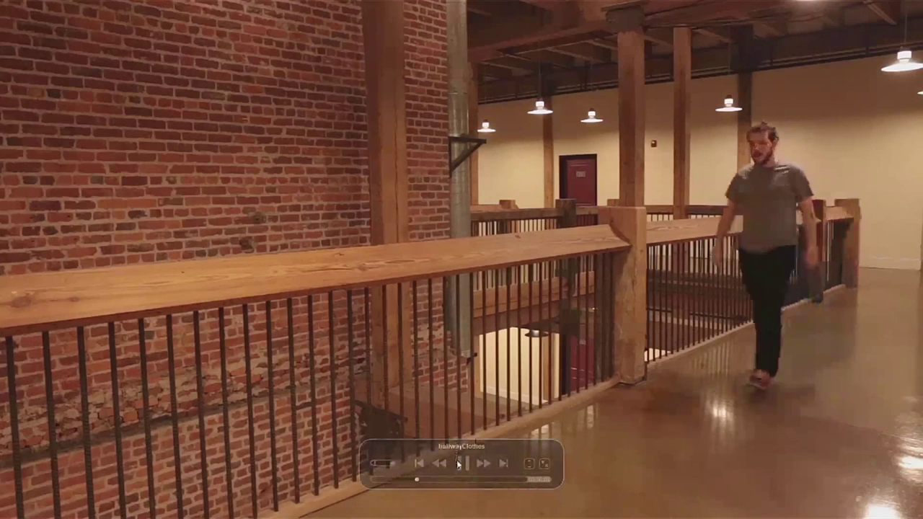
pyautogui.click(461, 464)
pyautogui.press('Escape')
# Step: Turn on looping for the hallway clip and replay it from the beginning
pyautogui.click(63, 1)
pyautogui.moveTo(49, 2)
pyautogui.click(61, 96)
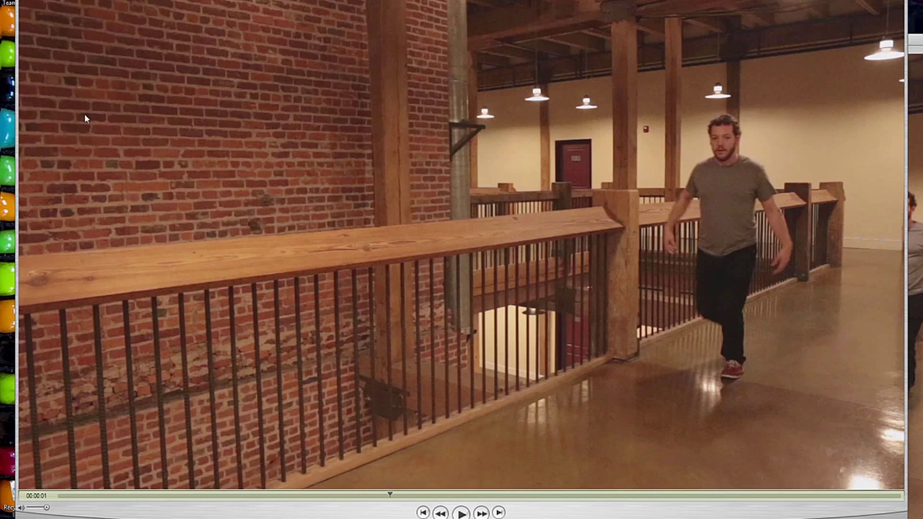
pyautogui.moveTo(167, 494); pyautogui.dragTo(58, 495)
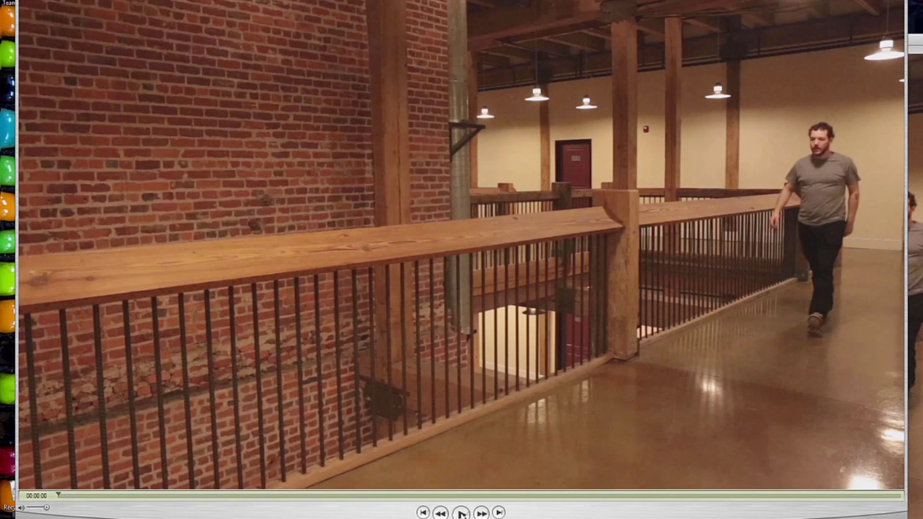
pyautogui.press('space')
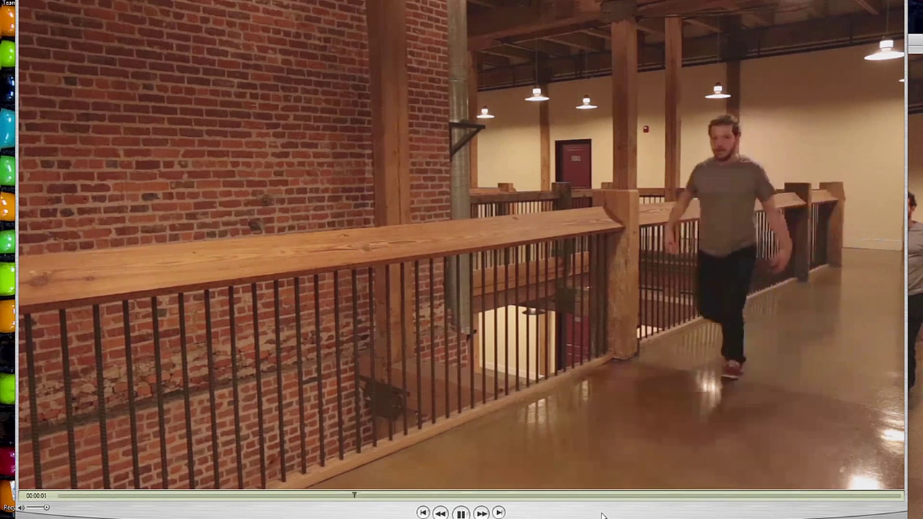